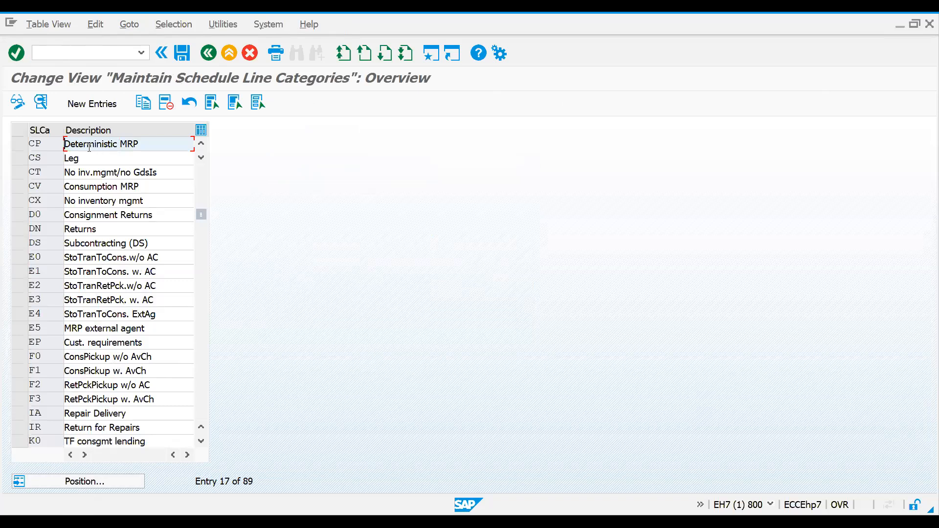
# Step: Open the details of schedule line category CP (Deterministic MRP)
pyautogui.doubleClick(48, 143)
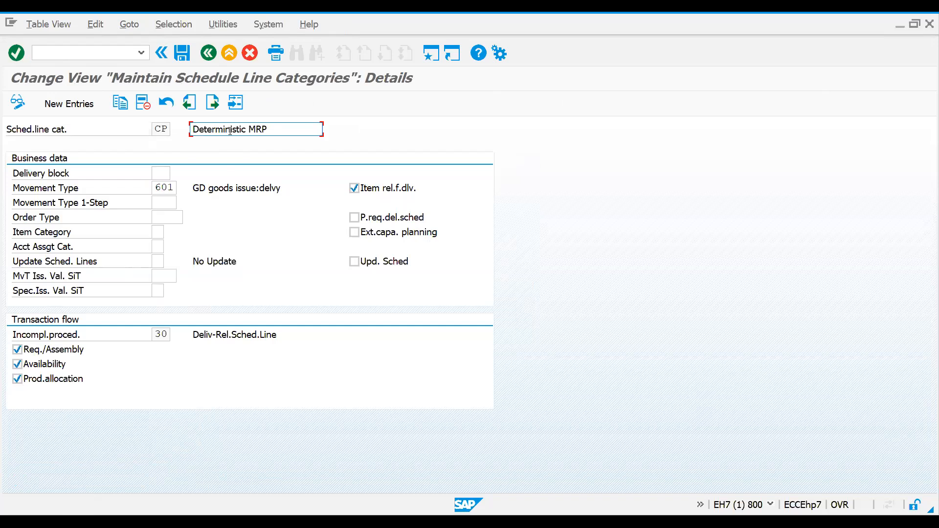
pyautogui.click(162, 129)
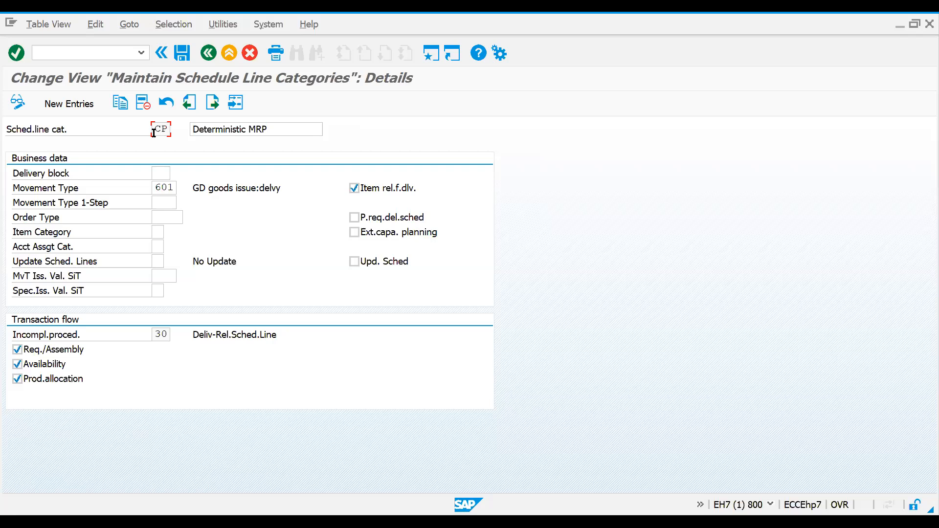
pyautogui.doubleClick(154, 131)
pyautogui.moveTo(153, 131); pyautogui.dragTo(181, 135)
pyautogui.moveTo(277, 130); pyautogui.dragTo(190, 136)
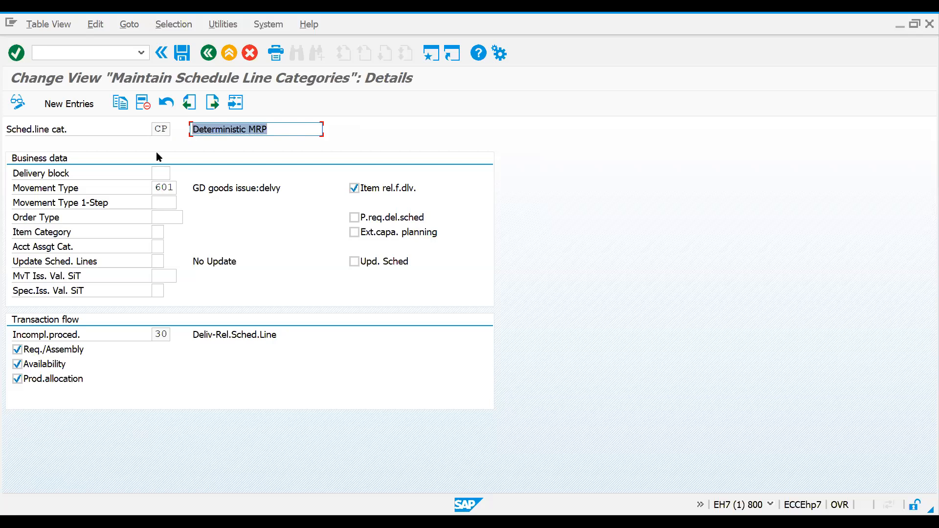
# Step: Review the available delivery block reasons for category CP without choosing one
pyautogui.click(159, 172)
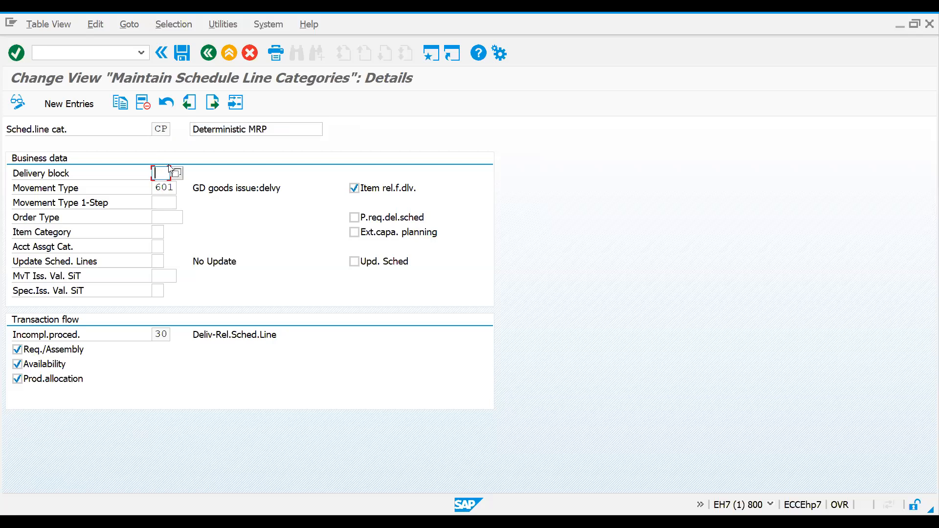
pyautogui.click(84, 177)
pyautogui.click(159, 173)
pyautogui.click(176, 173)
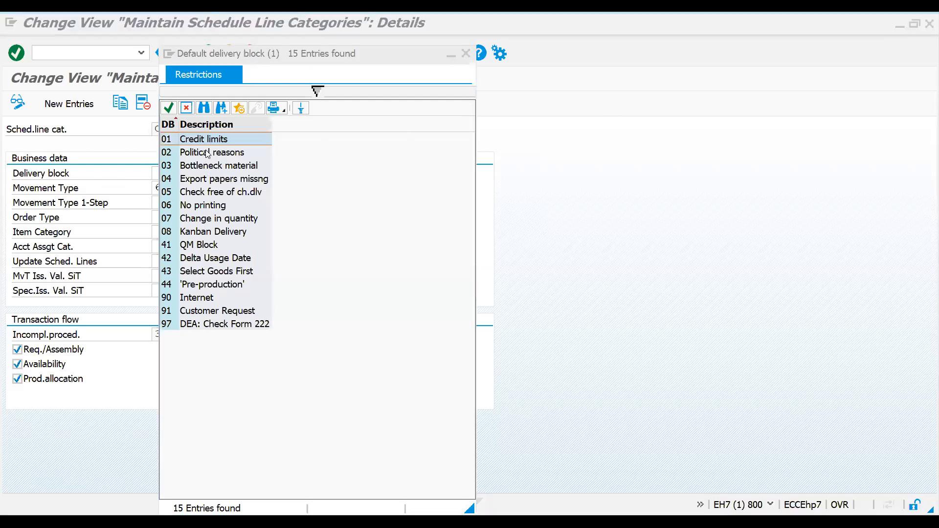
pyautogui.click(206, 190)
pyautogui.click(206, 218)
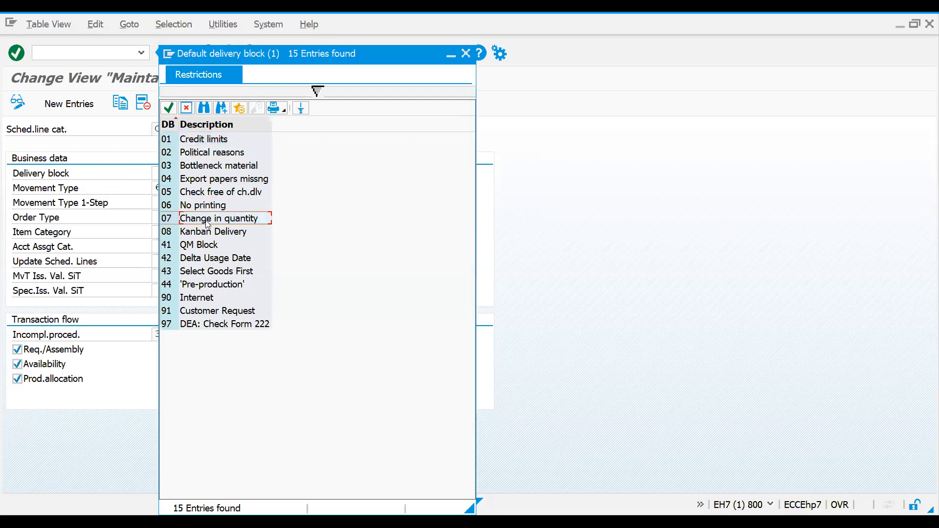
pyautogui.click(202, 208)
pyautogui.click(206, 258)
pyautogui.click(207, 290)
pyautogui.click(465, 53)
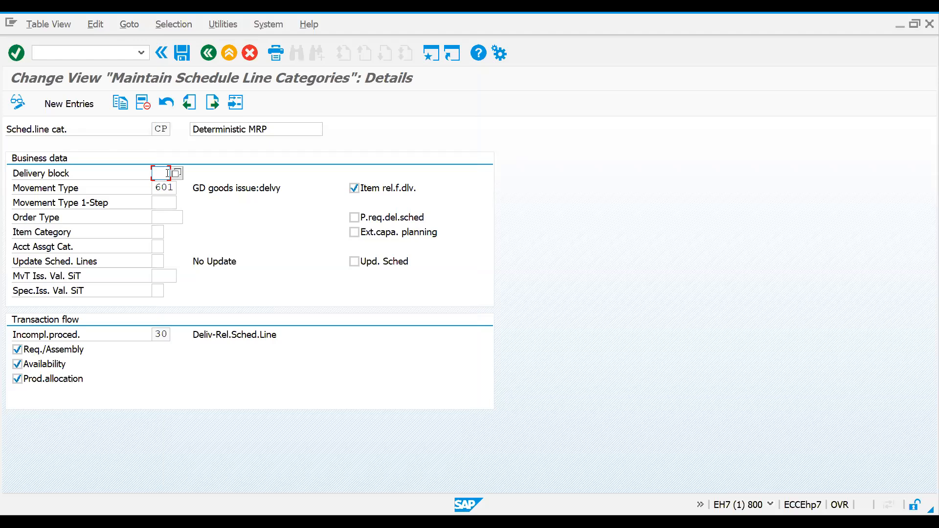
# Step: Set the delivery block of schedule line category CP to 41 (QM Block) and save the change
pyautogui.click(177, 173)
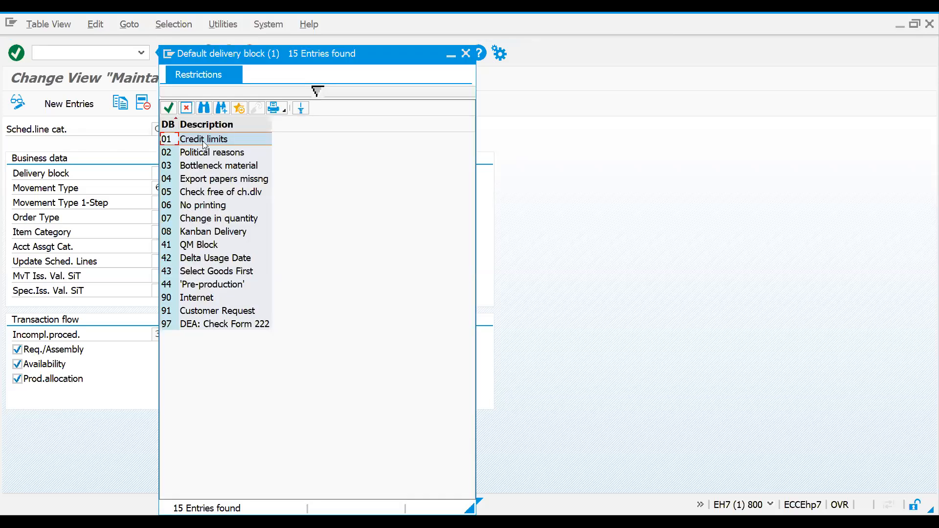
pyautogui.rightClick(186, 250)
pyautogui.click(177, 247)
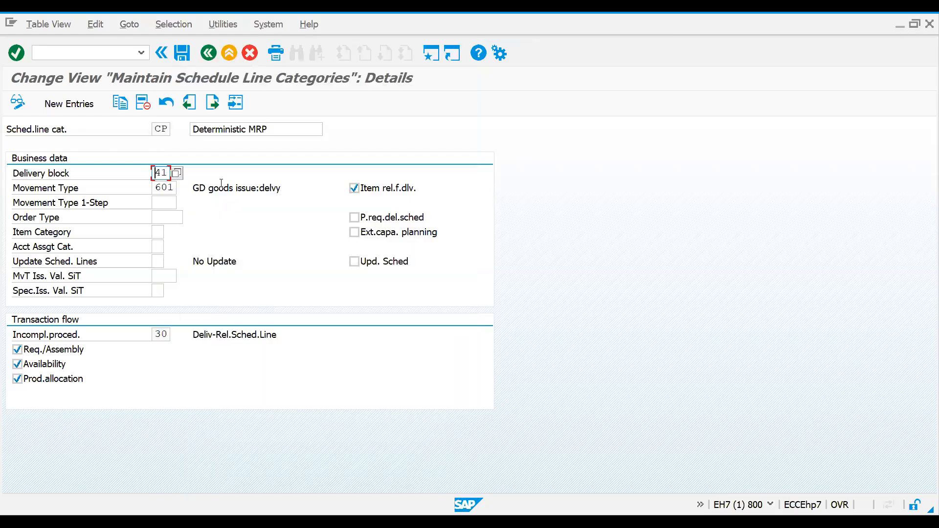
pyautogui.press('Return')
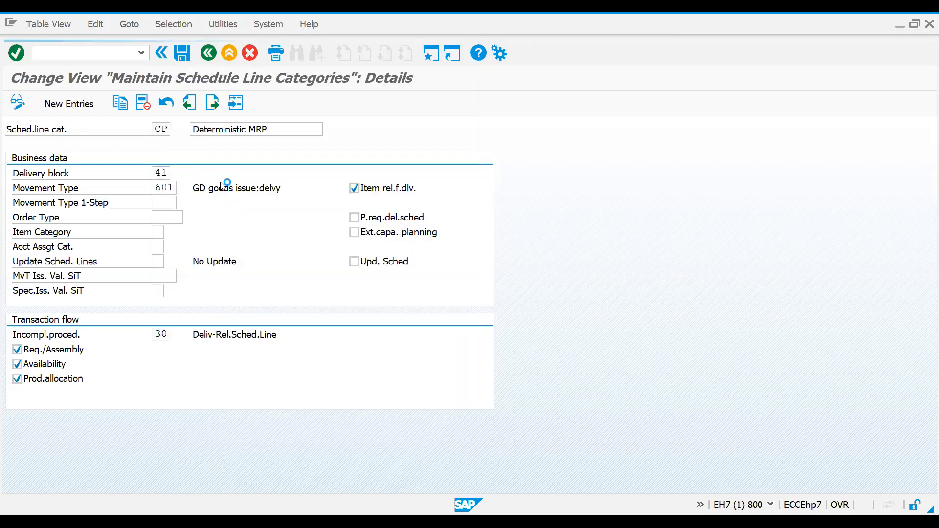
pyautogui.click(247, 255)
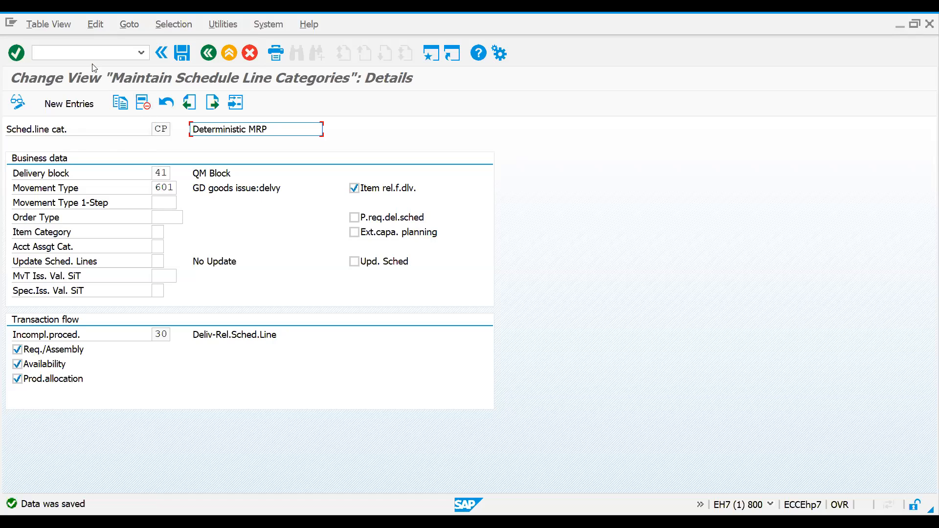
# Step: Start a ZOR1 sales order in transaction VA01 and enter the customer's sold-to party number, accepting the proposed ship-to party
pyautogui.click(82, 54)
pyautogui.write('/nva01')
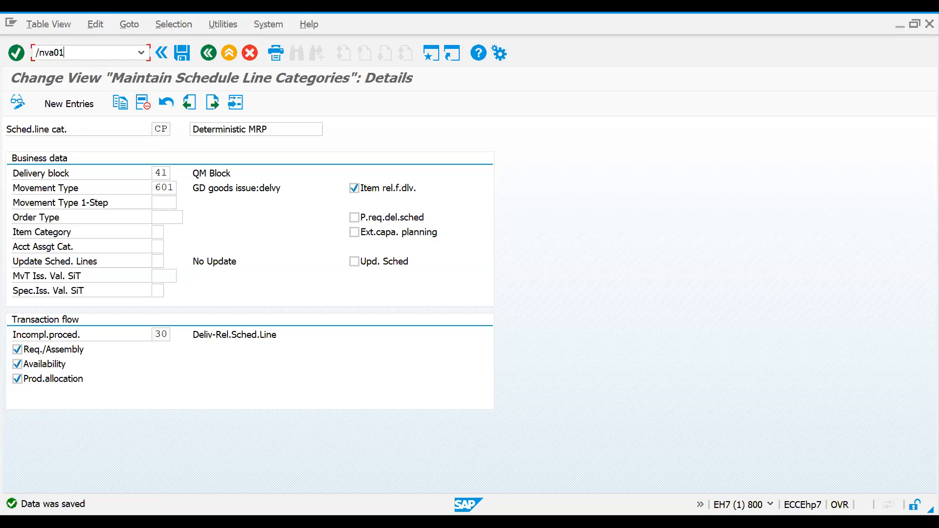
pyautogui.press('Return')
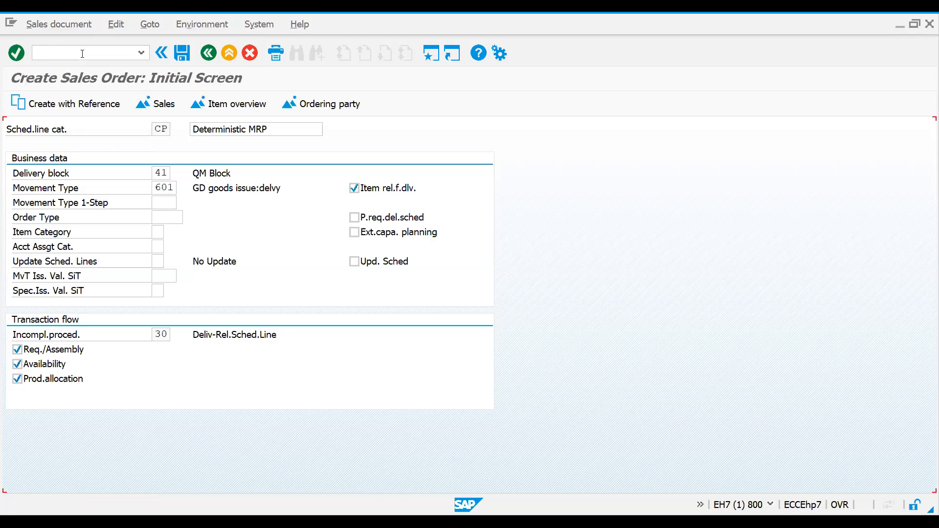
pyautogui.press('Return')
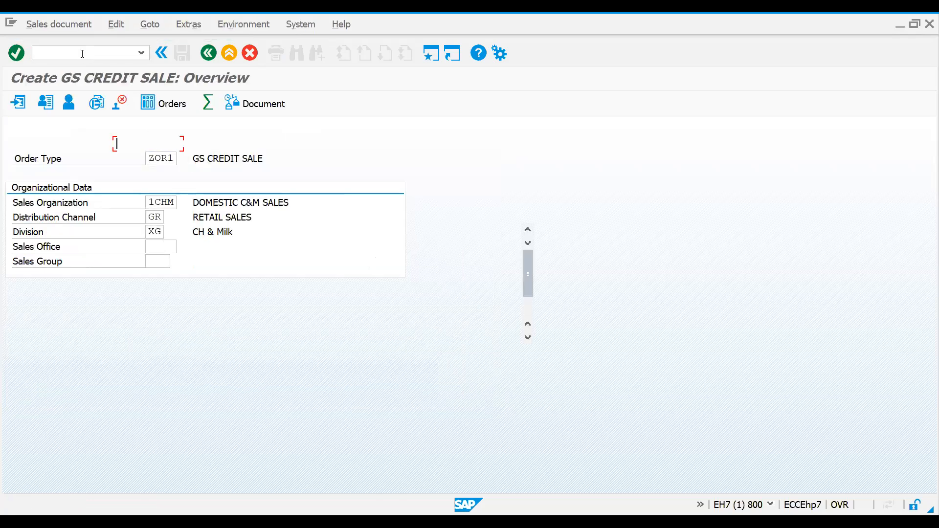
pyautogui.write('820100')
pyautogui.press('Return')
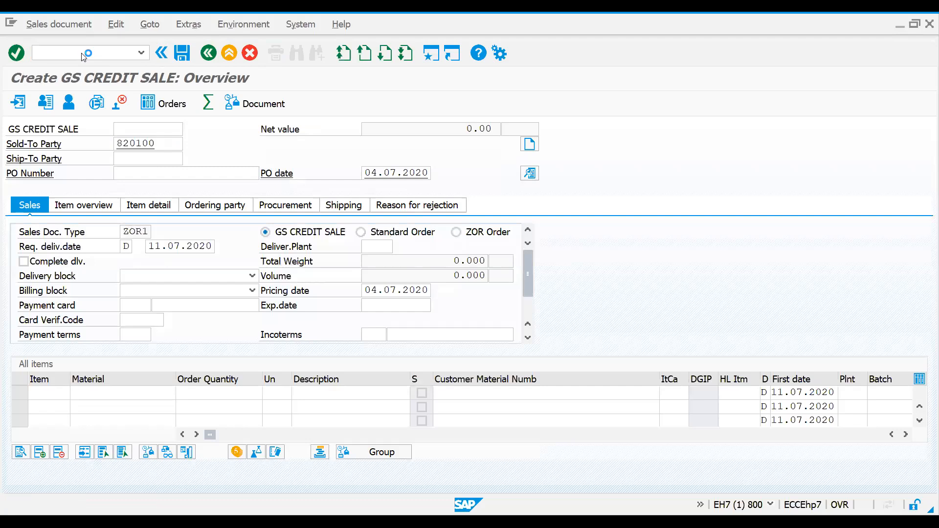
pyautogui.press('Return')
pyautogui.press('Down')
pyautogui.press('Return')
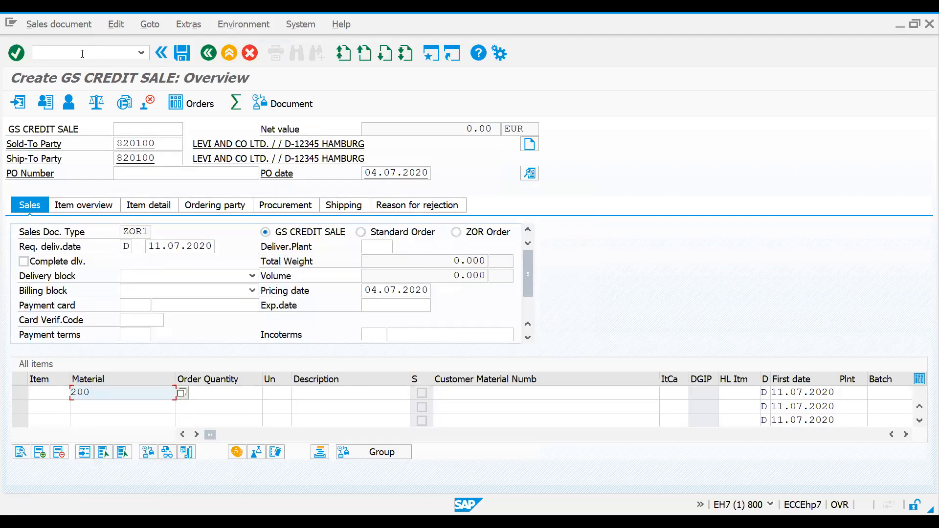
# Step: Add an order item for material 200 with quantity 1
pyautogui.press('Tab')
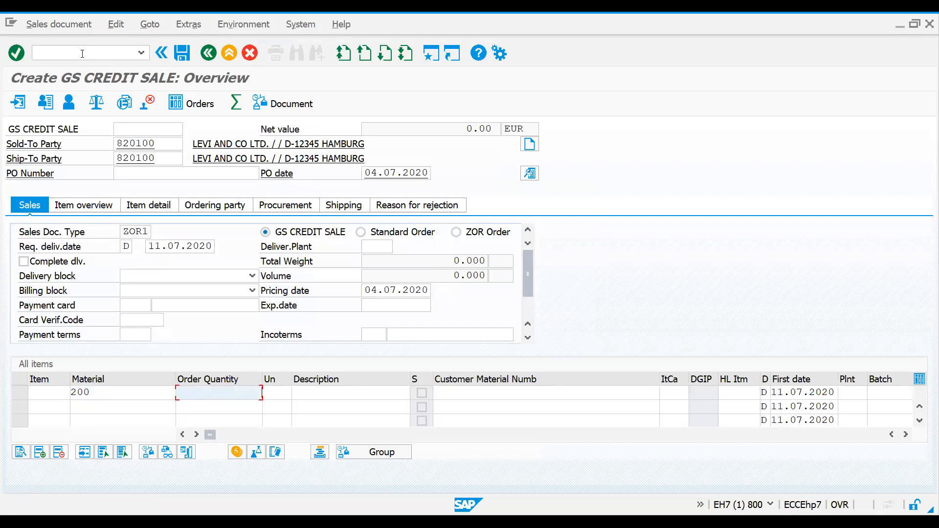
pyautogui.write('1')
pyautogui.press('Return')
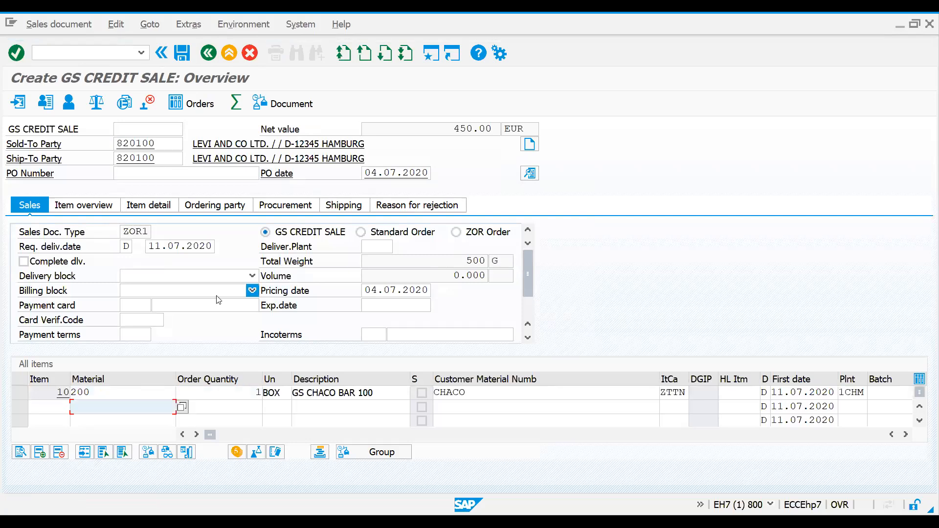
# Step: Open the schedule lines of item 10 and check the delivery block and schedule line category
pyautogui.doubleClick(347, 393)
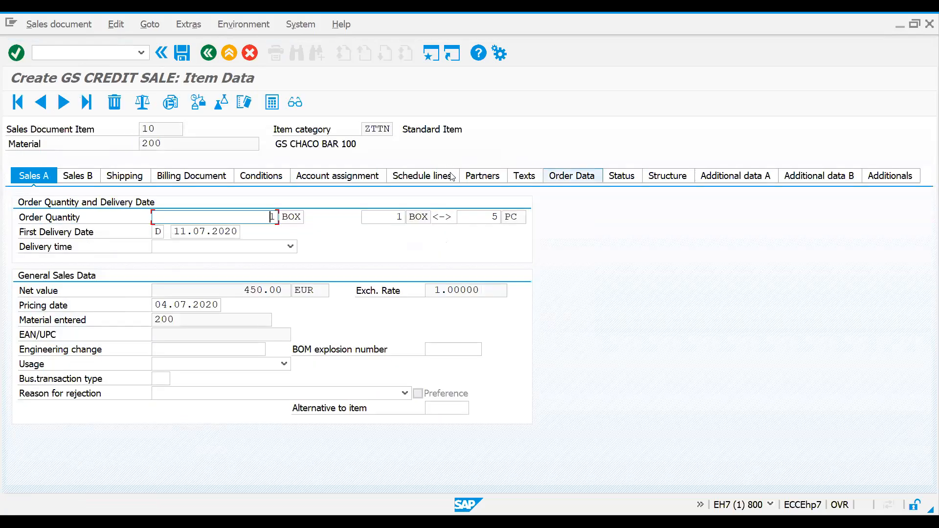
pyautogui.click(423, 175)
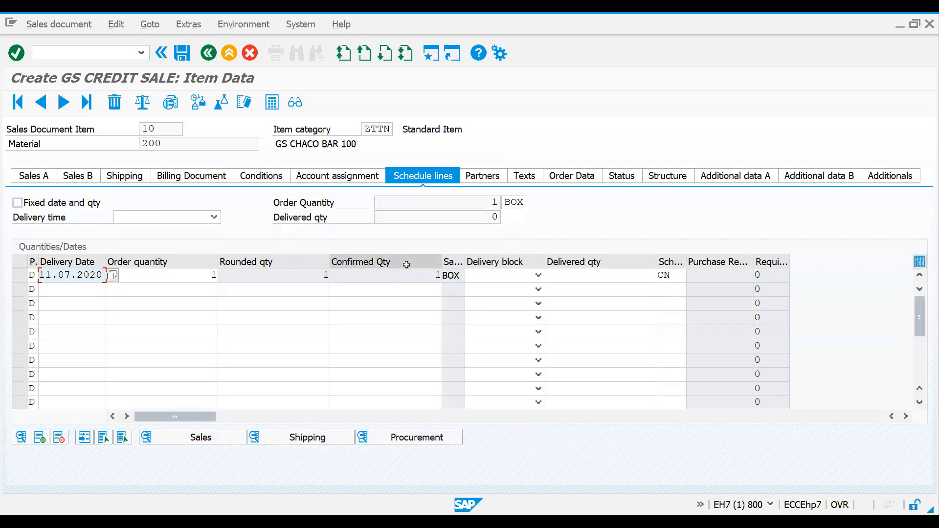
pyautogui.click(538, 275)
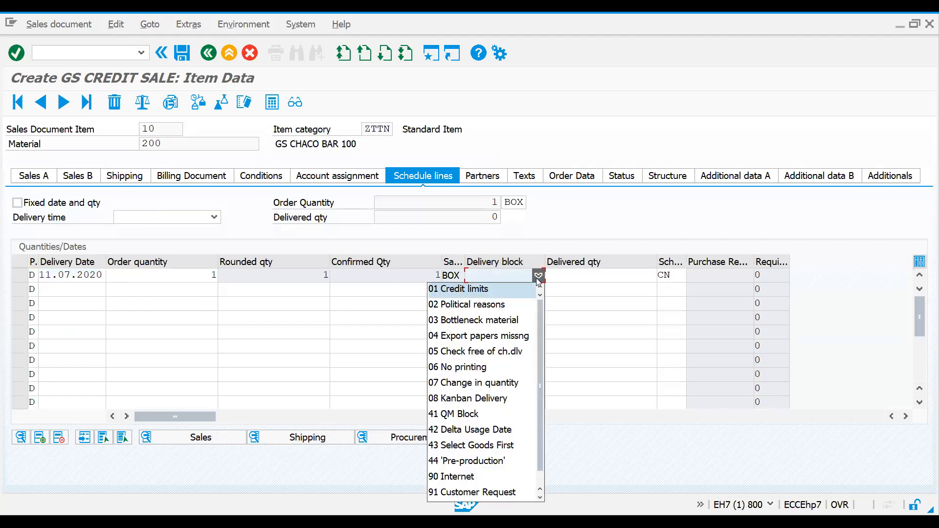
pyautogui.click(498, 238)
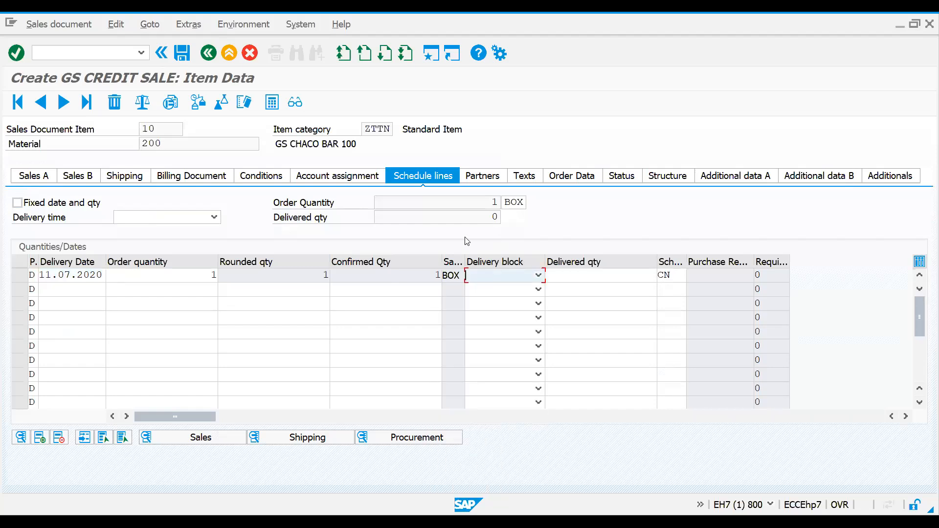
pyautogui.doubleClick(661, 275)
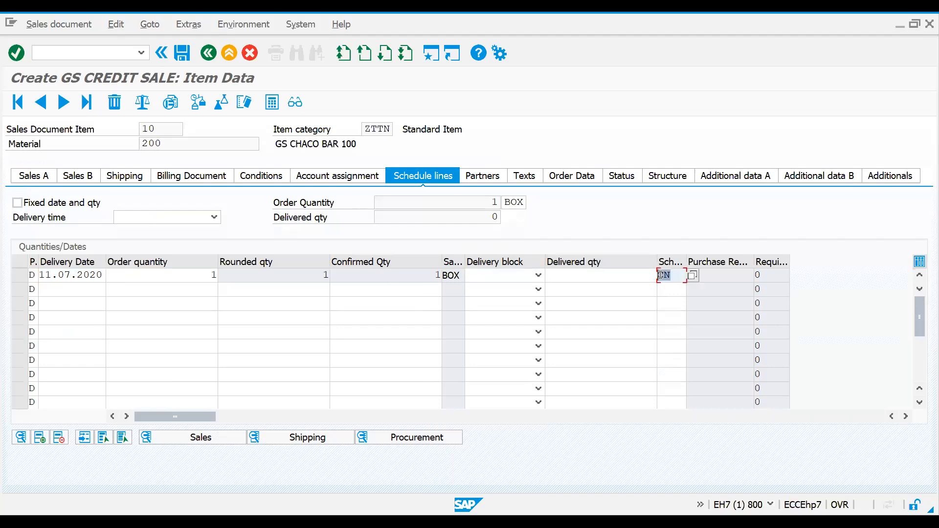
# Step: Return to schedule line category maintenance with transaction VOV6 and open the details of category CN (No MRP)
pyautogui.click(68, 51)
pyautogui.write('/nvo')
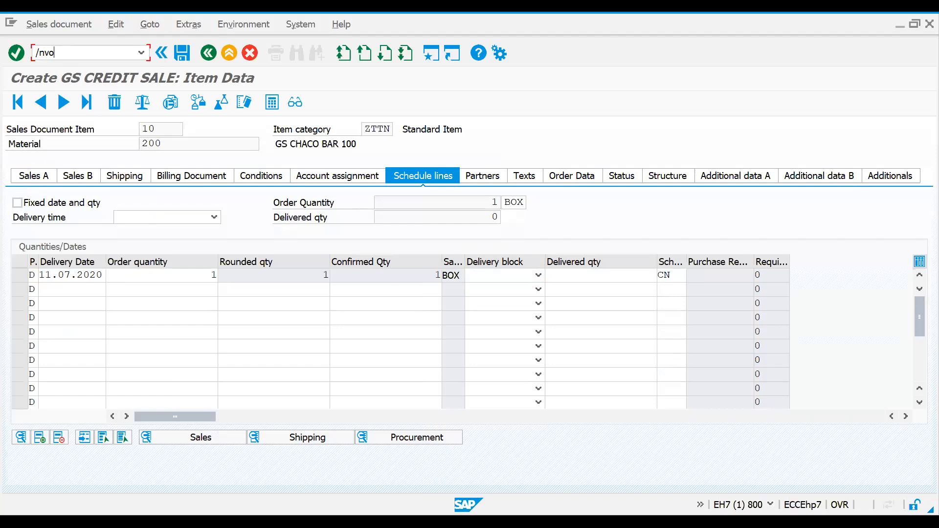
pyautogui.write('v6')
pyautogui.press('Return')
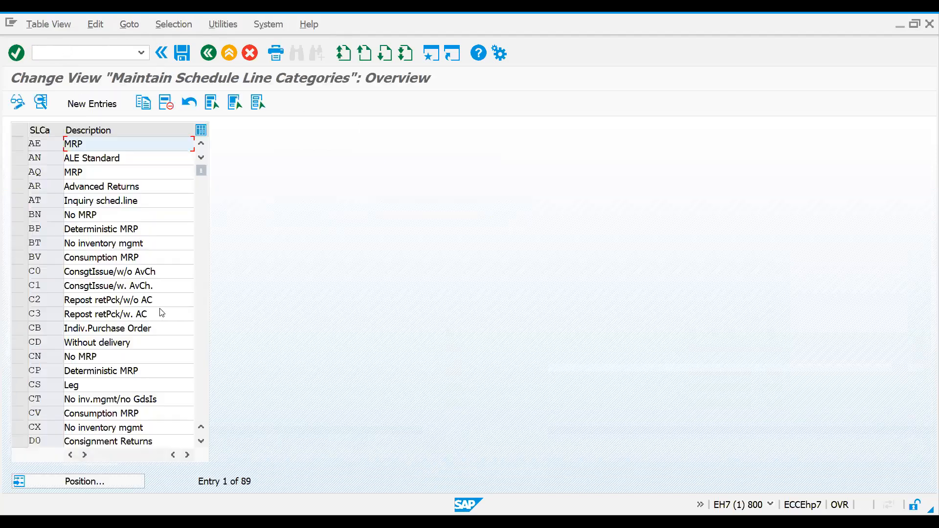
pyautogui.click(106, 483)
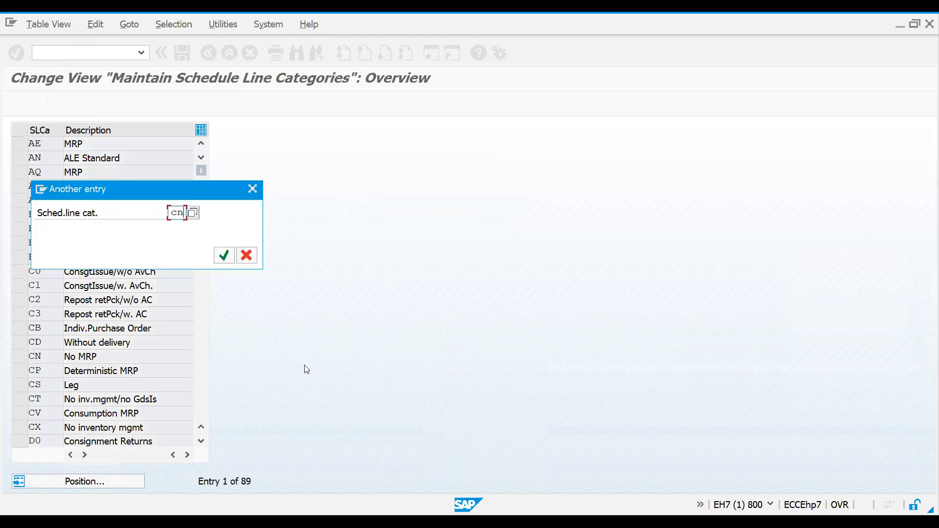
pyautogui.press('Return')
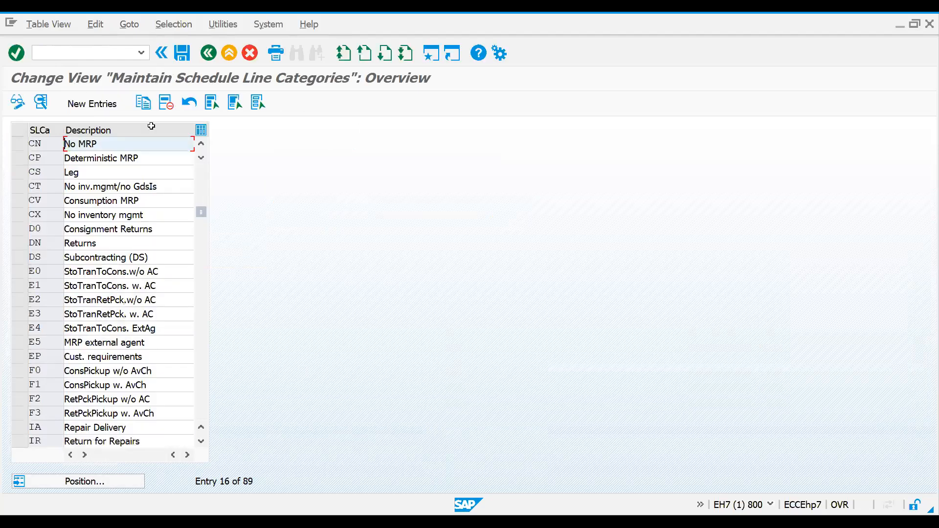
pyautogui.doubleClick(125, 146)
# Step: Set the delivery block of category CN to 41 (QM Block) and save it in the SALES: DOCUMENTS customizing request
pyautogui.click(156, 172)
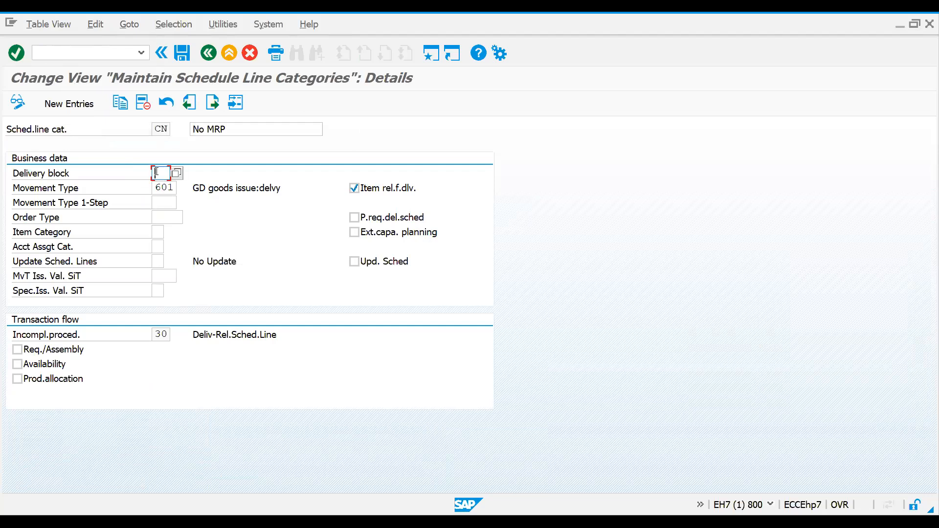
pyautogui.press('space')
pyautogui.click(158, 188)
pyautogui.press('Return')
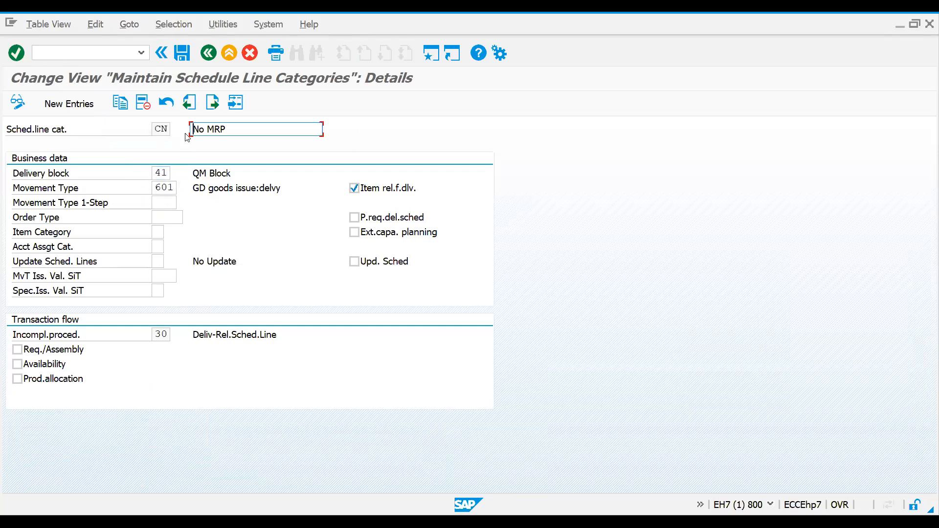
pyautogui.click(189, 60)
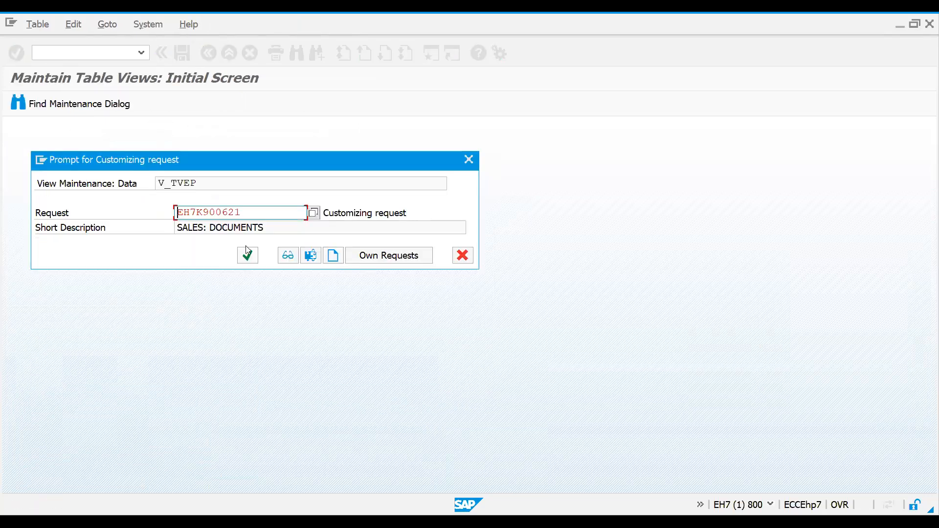
pyautogui.click(248, 255)
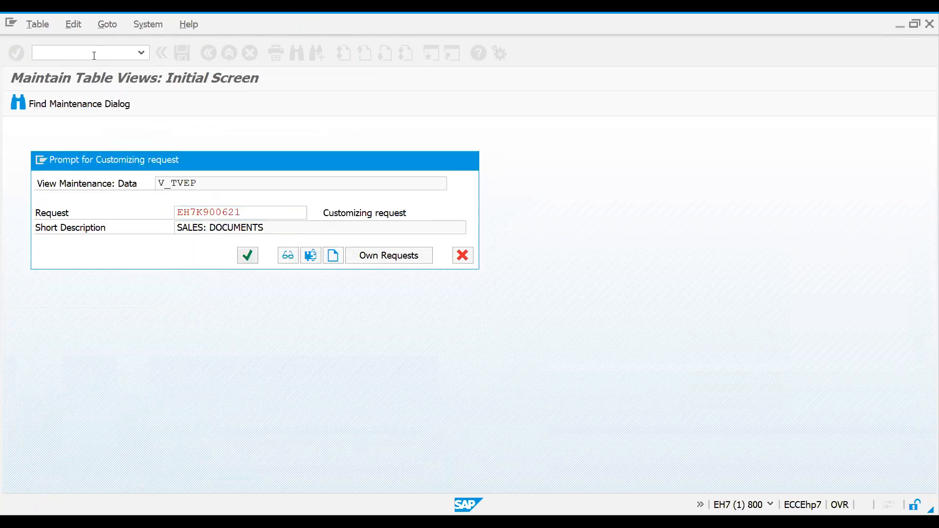
# Step: Start a new ZOR1 sales order in transaction VA01 with the customer's sold-to party number and the proposed ship-to party
pyautogui.write('/nva02')
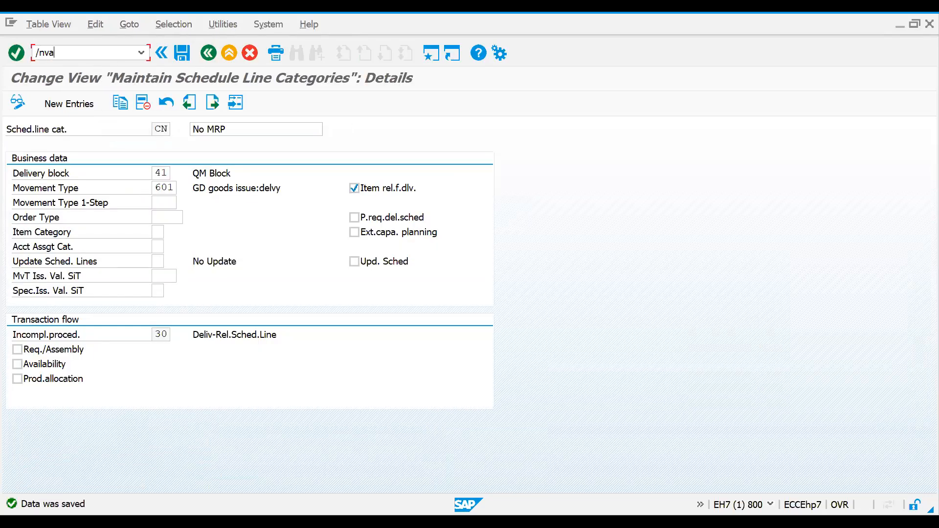
pyautogui.press('Return')
pyautogui.press('Return')
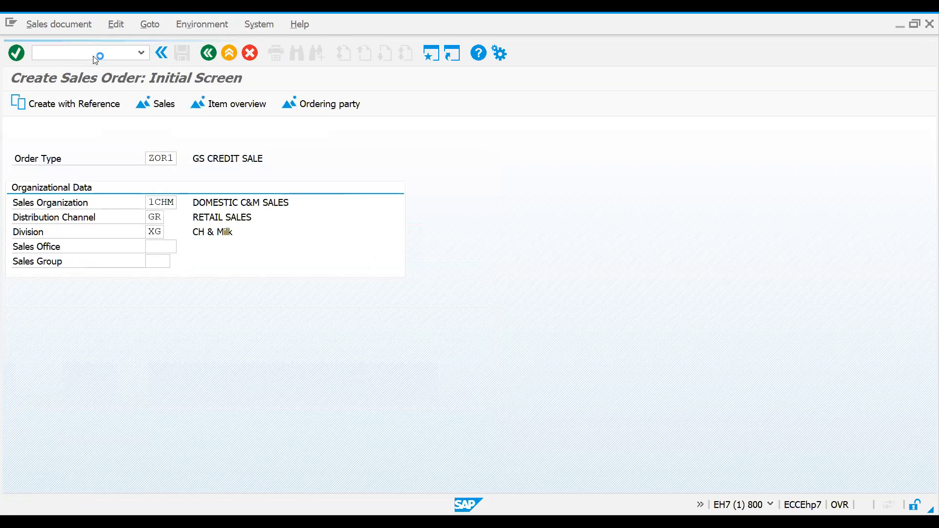
pyautogui.press('Down')
pyautogui.press('Return')
pyautogui.press('Return')
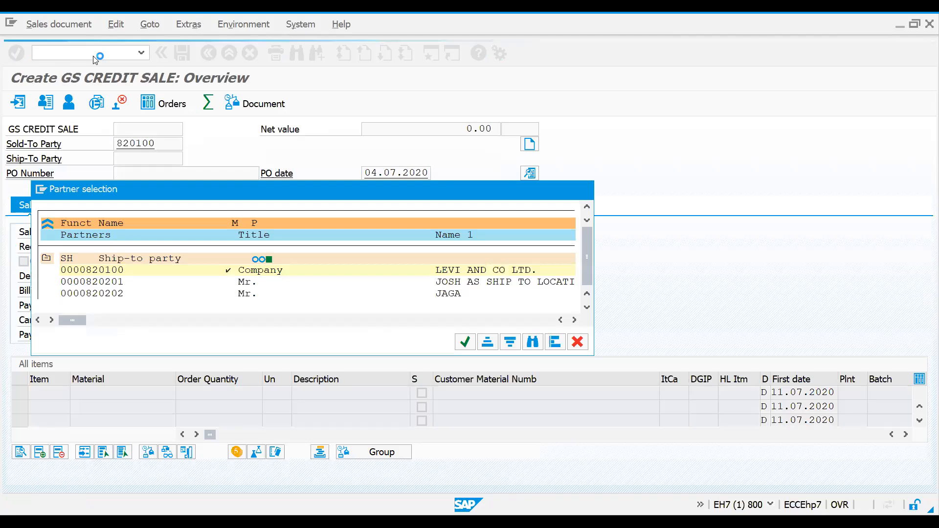
pyautogui.press('Return')
# Step: Enter material 200 with an order quantity of 1 in the first item line of the sales order
pyautogui.write('200')
pyautogui.press('Tab')
pyautogui.write('1')
pyautogui.press('Return')
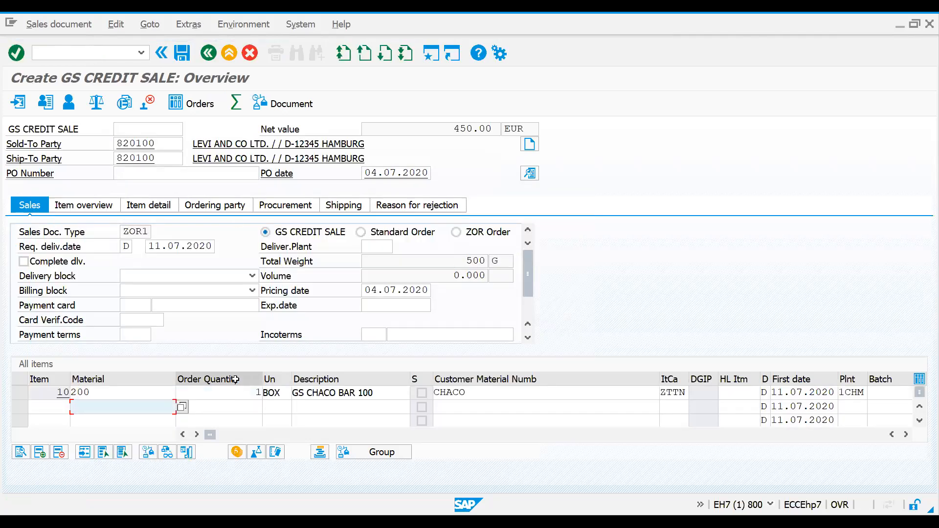
# Step: Check the delivery block on the schedule line of item 10 and return to the order overview
pyautogui.doubleClick(238, 394)
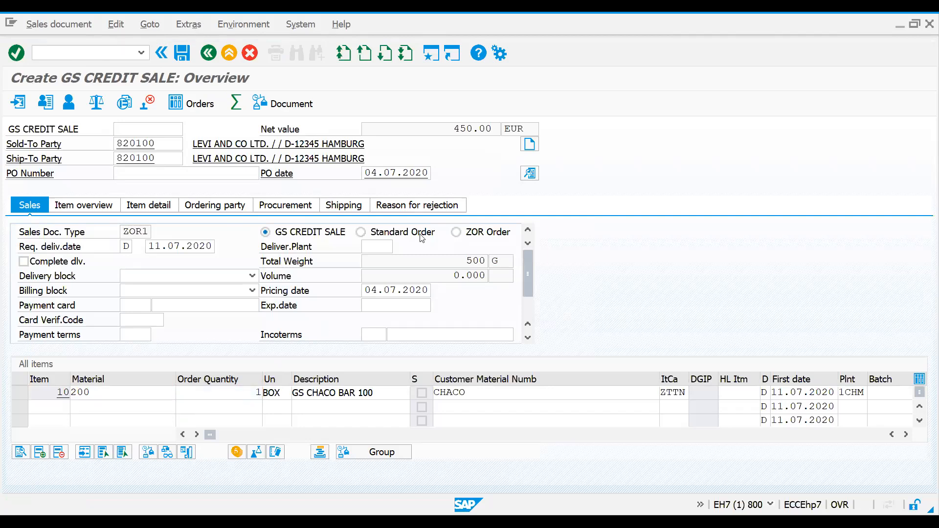
pyautogui.click(440, 179)
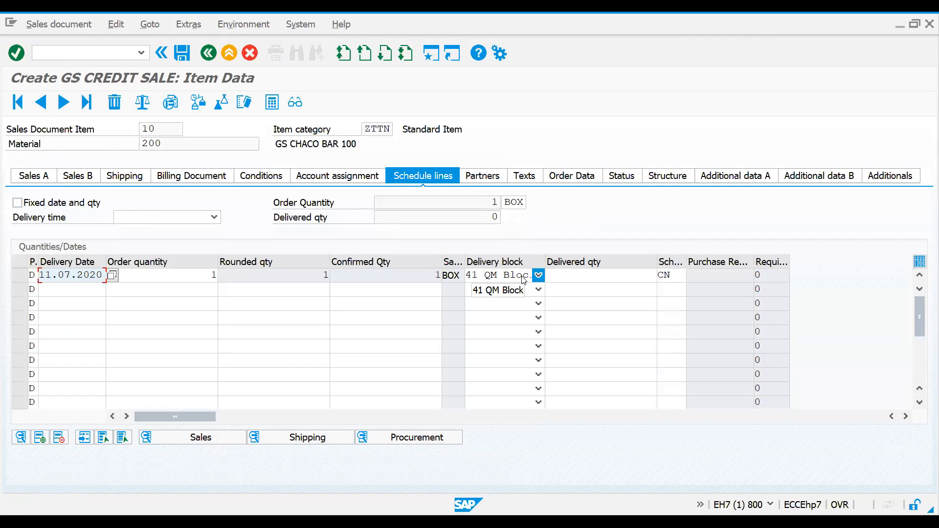
pyautogui.click(208, 53)
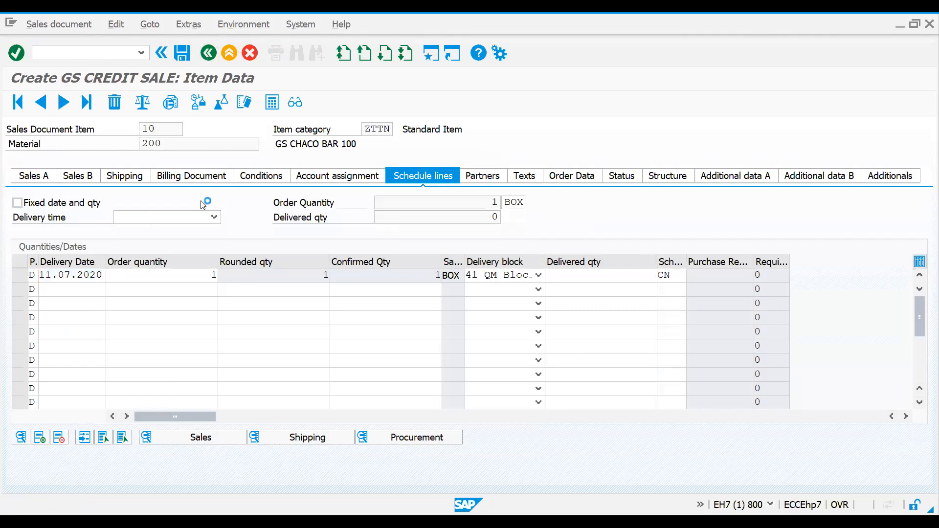
# Step: Add material 202 with an order quantity of 5 as the second item of the sales order
pyautogui.click(96, 398)
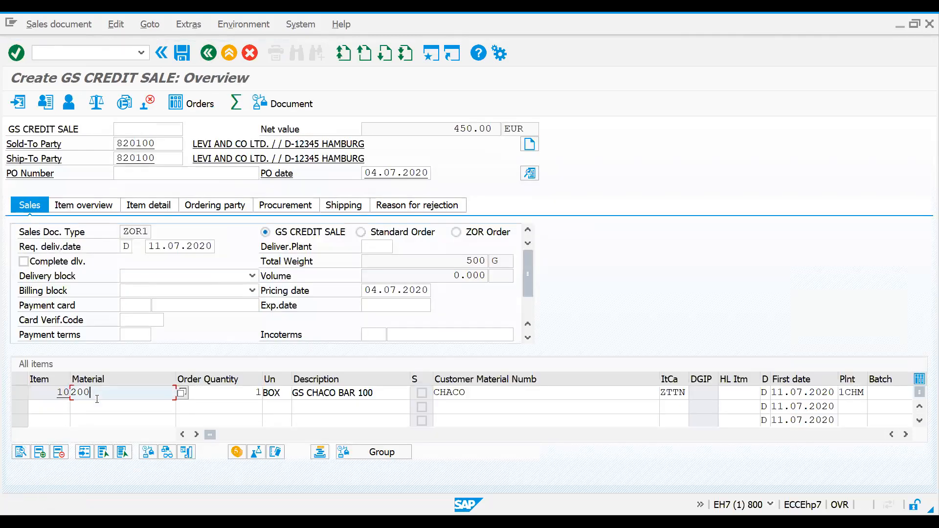
pyautogui.click(96, 407)
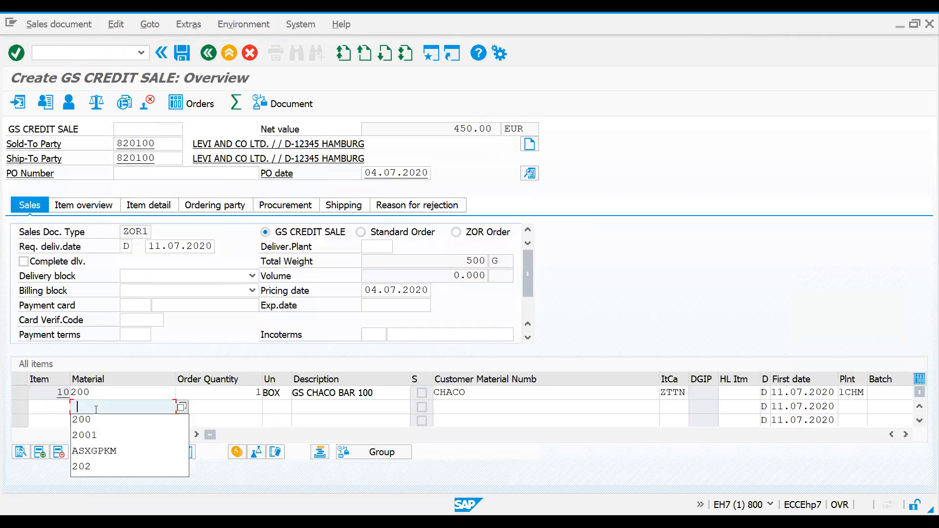
pyautogui.press('Down')
pyautogui.press('Down')
pyautogui.press('Down')
pyautogui.press('Down')
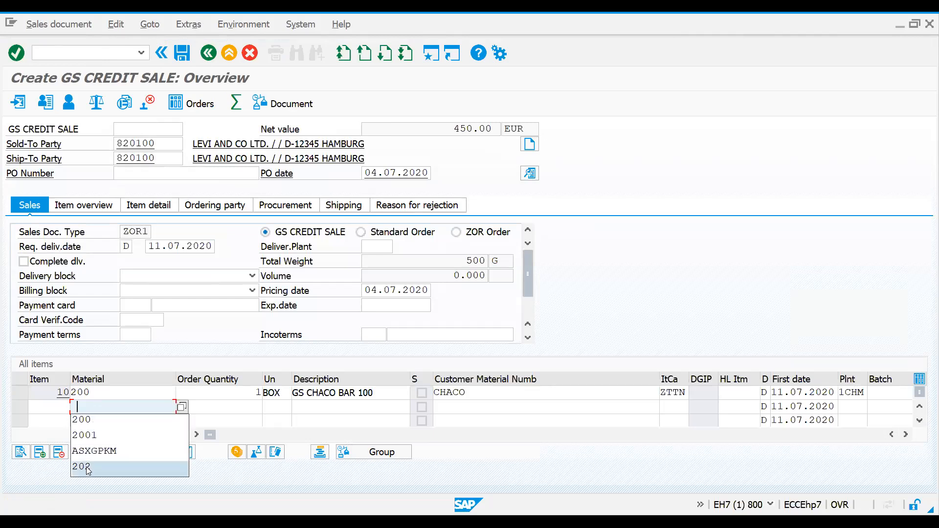
pyautogui.press('Return')
pyautogui.click(233, 408)
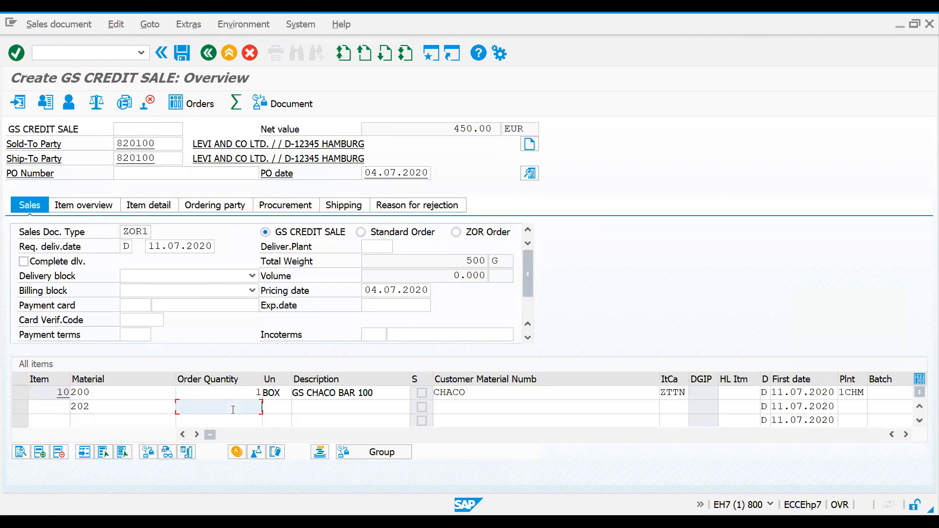
pyautogui.press('Return')
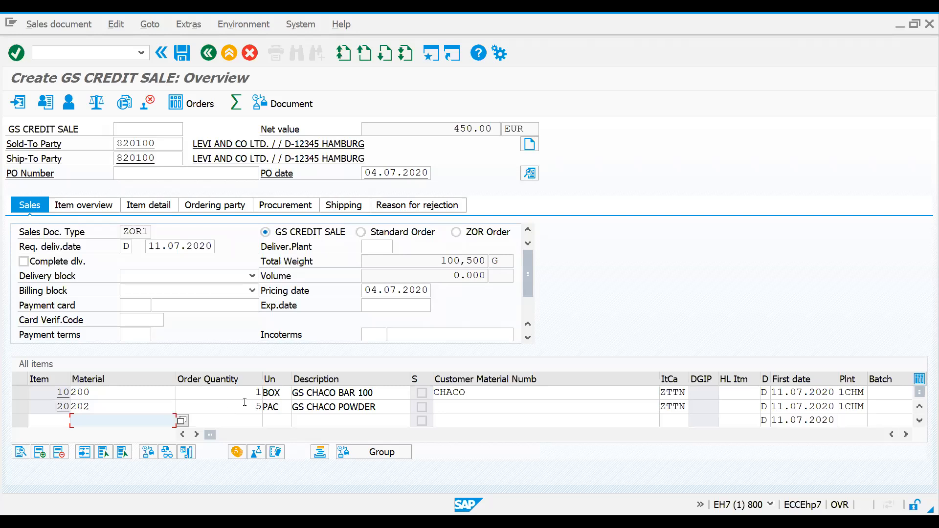
# Step: Clear the delivery block on the schedule line of item 10 and return to the order overview
pyautogui.click(245, 406)
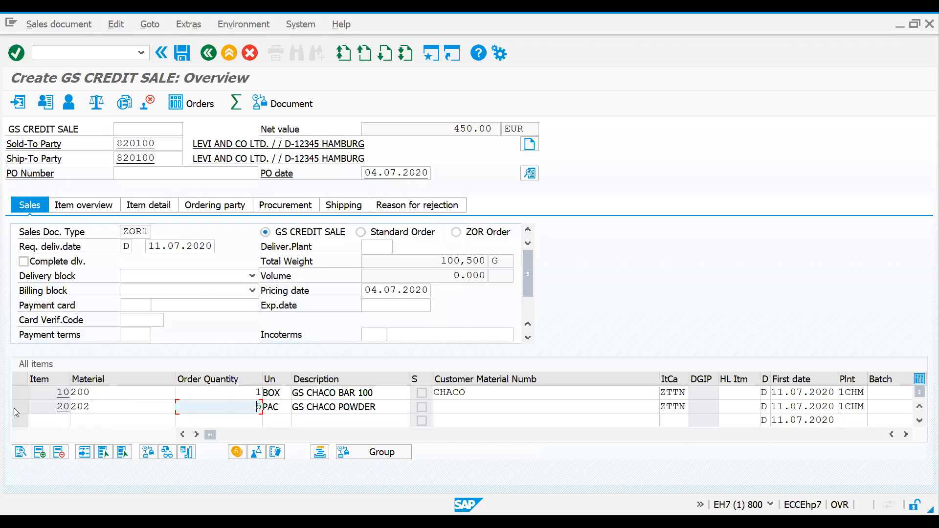
pyautogui.doubleClick(230, 392)
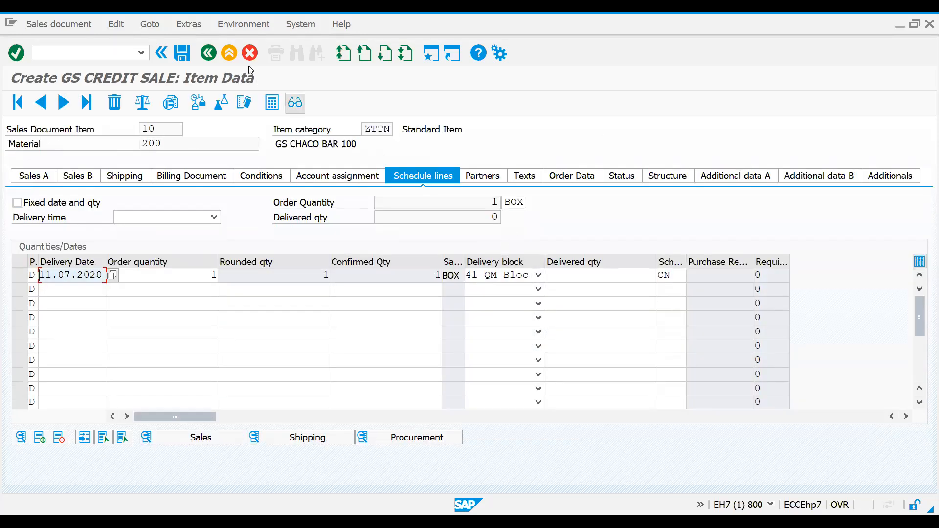
pyautogui.click(208, 58)
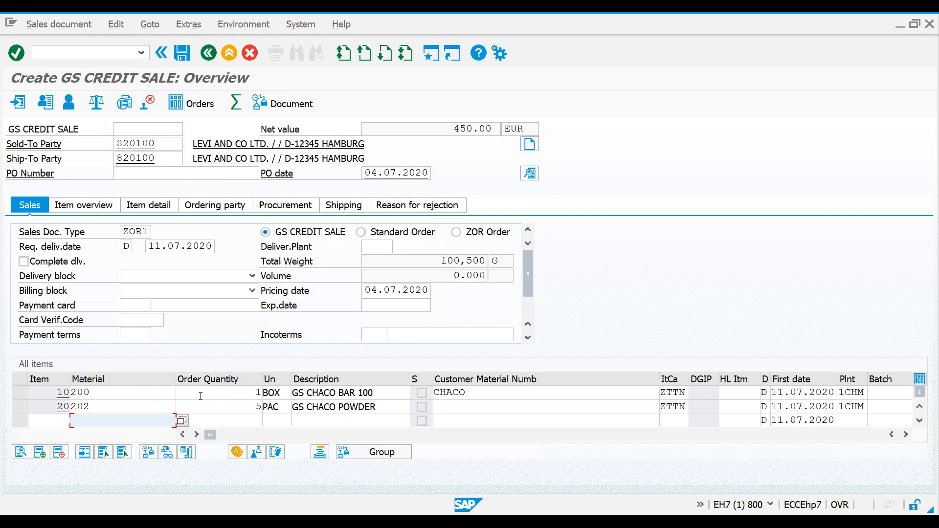
pyautogui.doubleClick(225, 394)
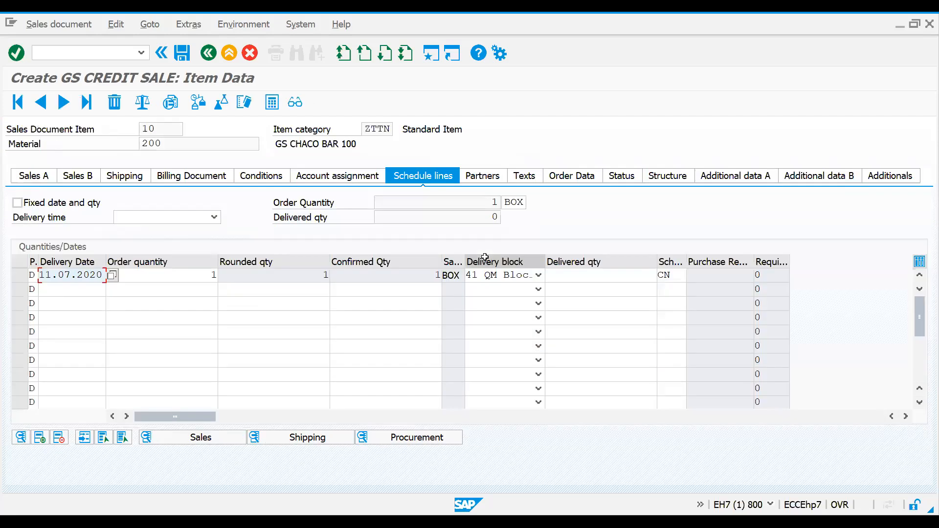
pyautogui.click(490, 275)
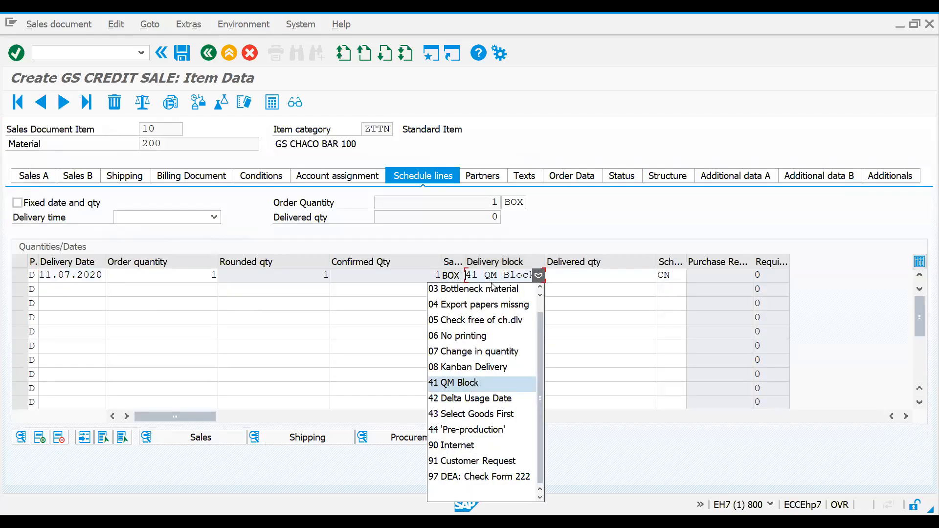
pyautogui.click(513, 493)
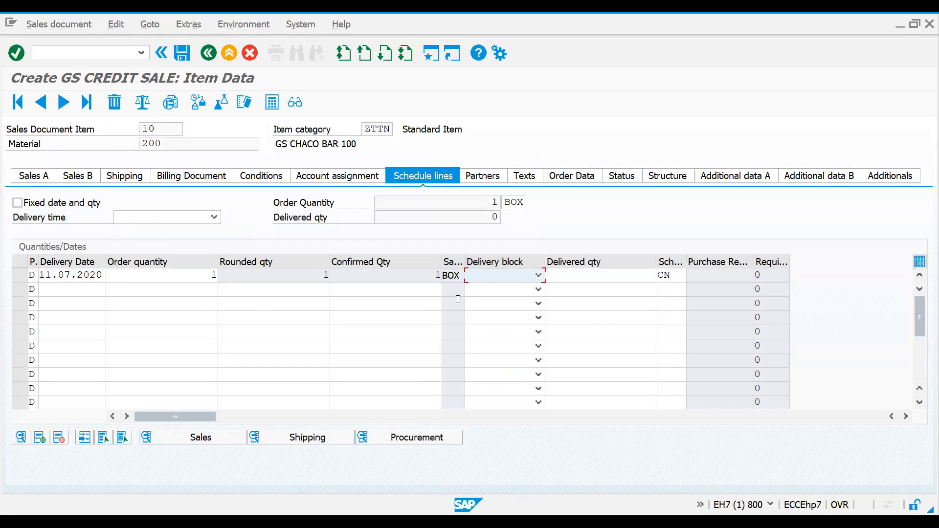
pyautogui.click(208, 53)
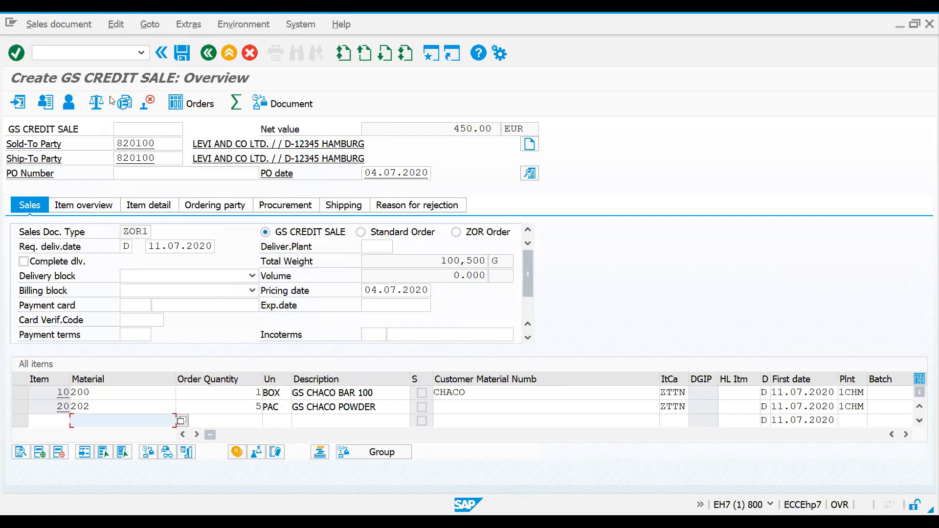
# Step: Leave the order for schedule line category maintenance with transaction VOV6 and position the list at category CP
pyautogui.click(79, 55)
pyautogui.write('/nv')
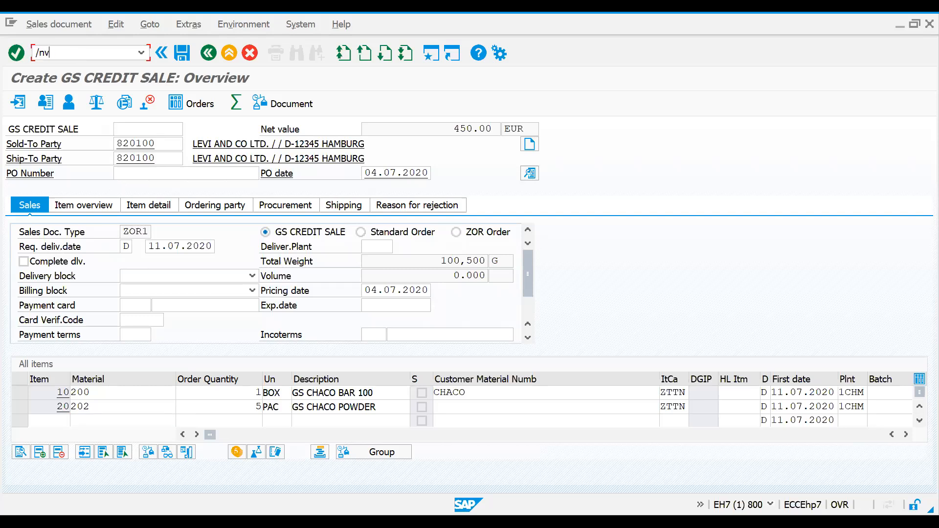
pyautogui.write('ov')
pyautogui.press('Return')
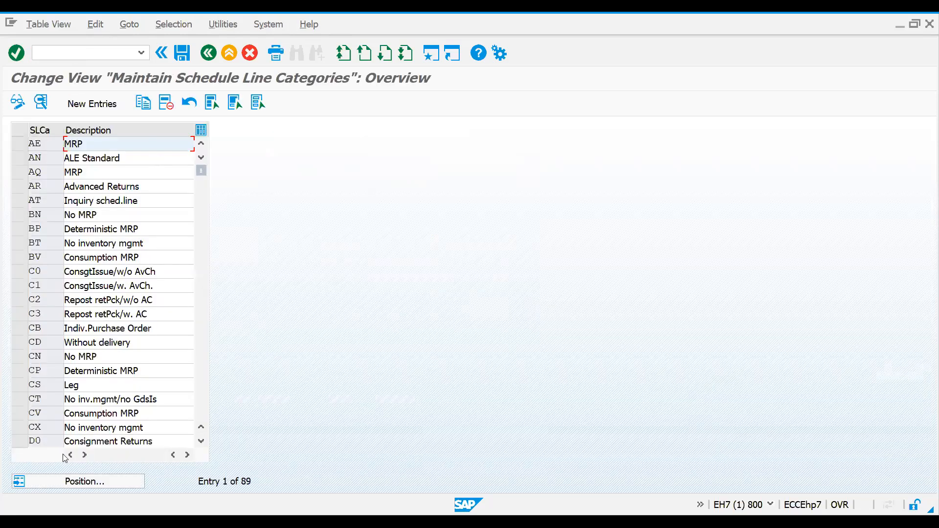
pyautogui.click(81, 481)
pyautogui.write('cp')
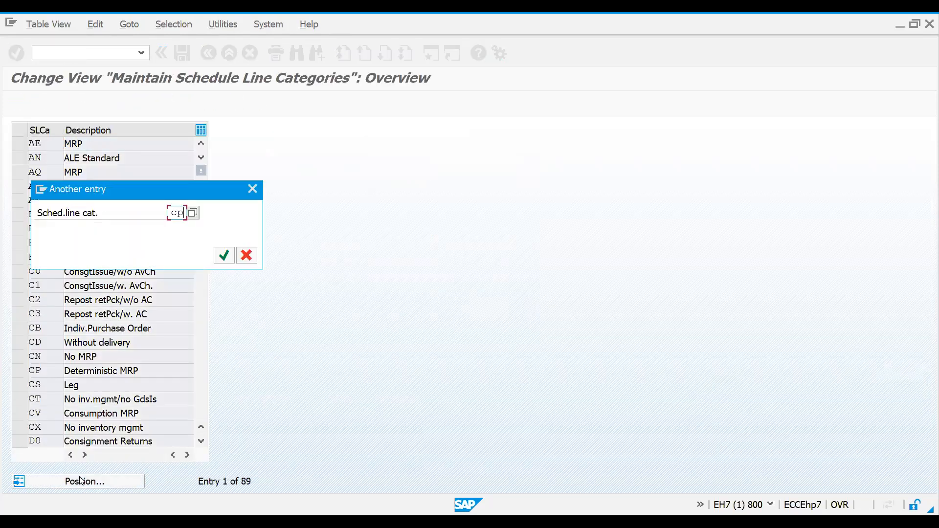
pyautogui.press('Return')
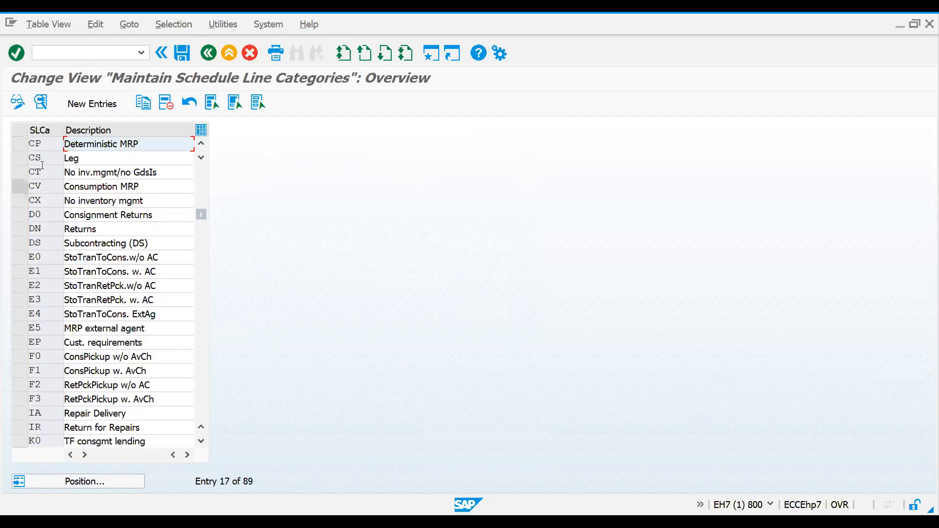
# Step: Mark the schedule line categories CN, CP, CS, D0 and DN in the list
pyautogui.click(21, 142)
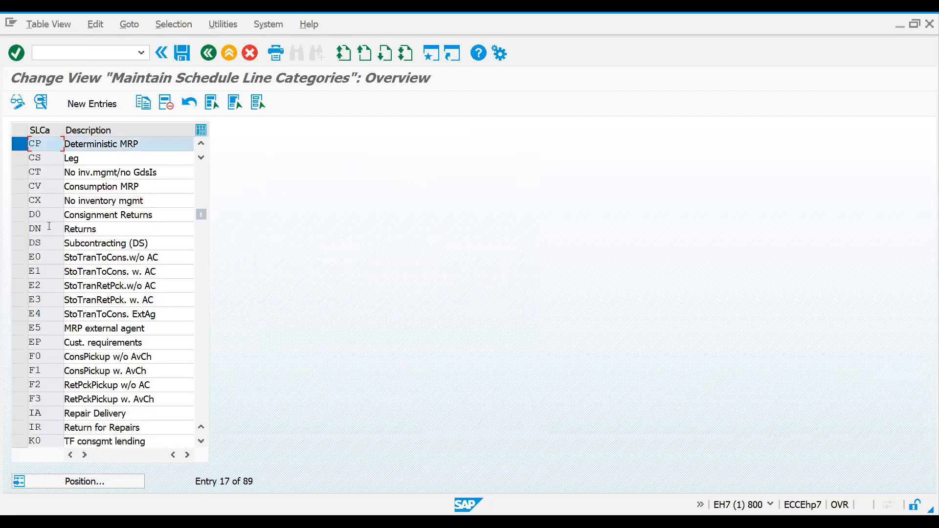
pyautogui.click(81, 482)
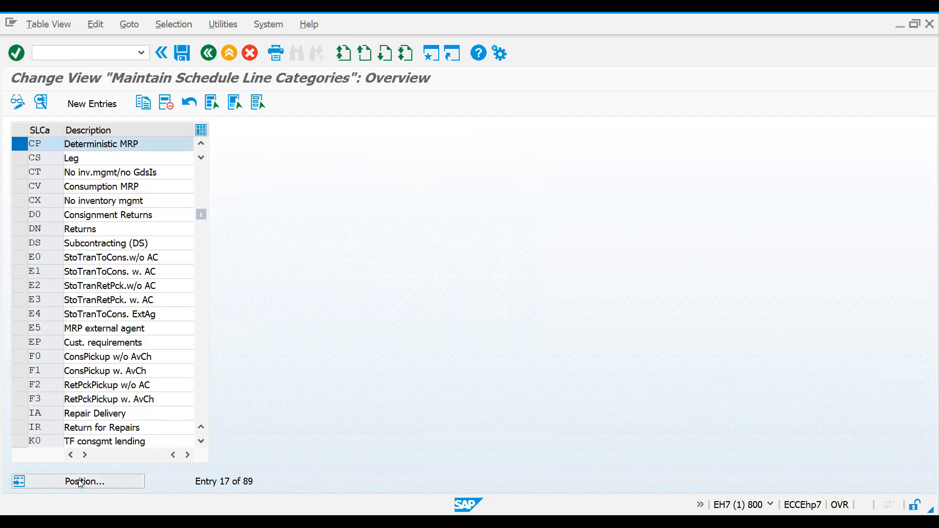
pyautogui.scroll(1, 97, 293)
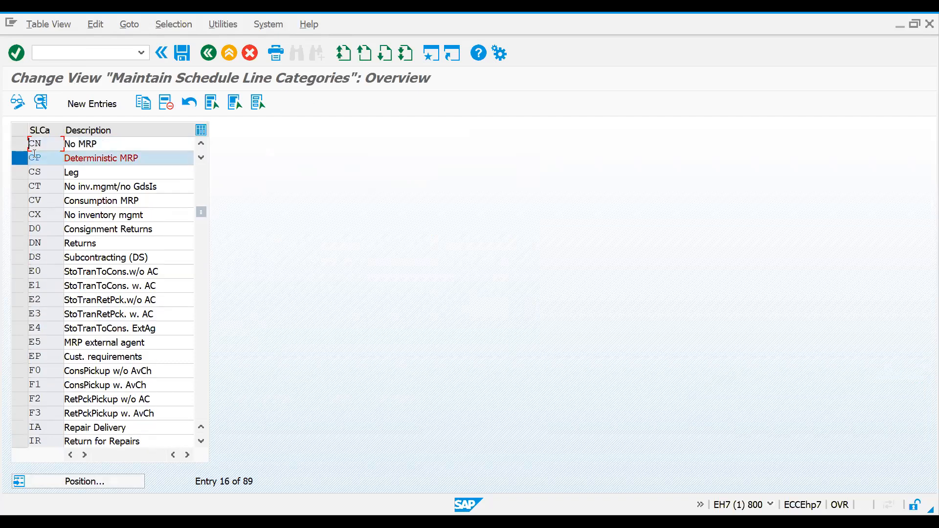
pyautogui.click(21, 142)
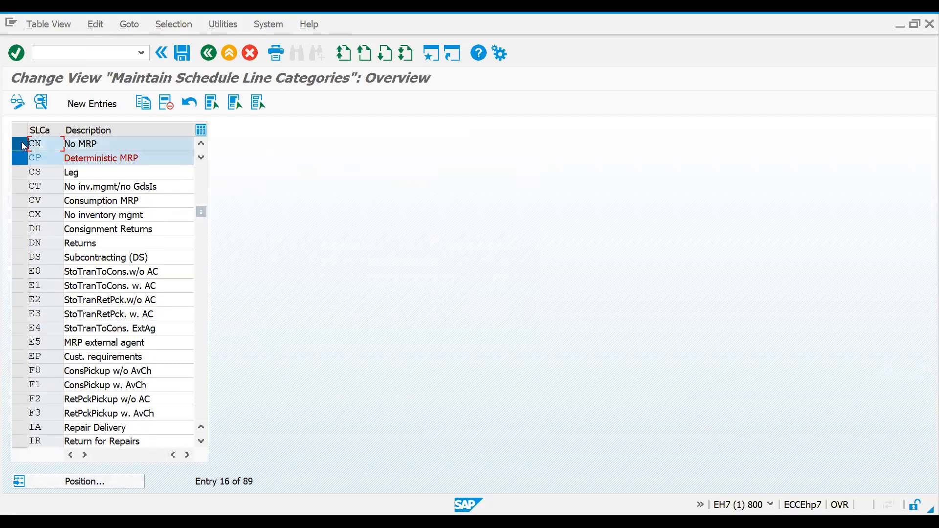
pyautogui.click(21, 172)
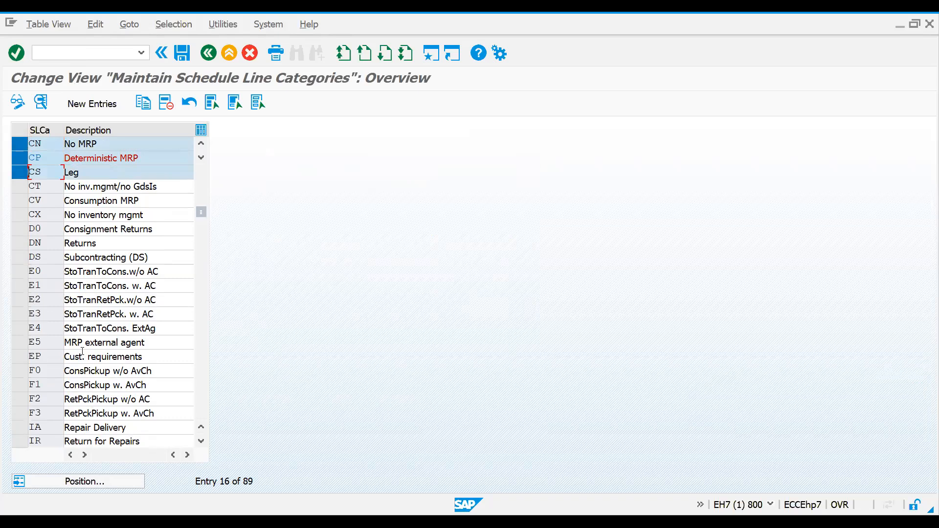
pyautogui.click(20, 244)
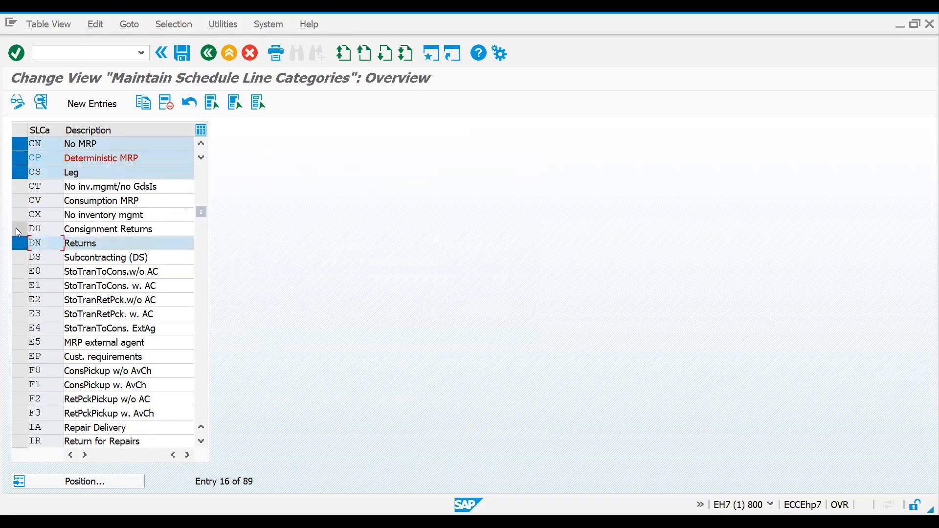
pyautogui.click(15, 228)
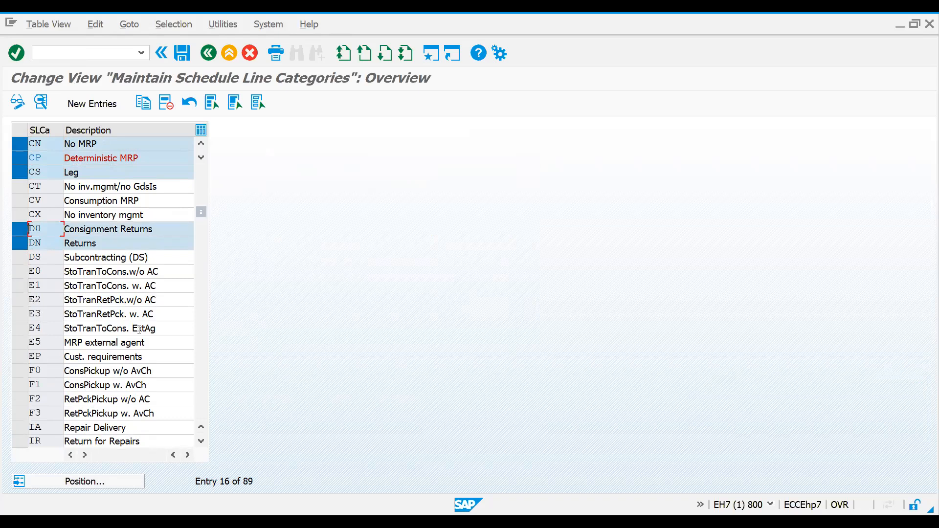
# Step: Open the details of category CP and browse the possible movement types without choosing one
pyautogui.doubleClick(50, 157)
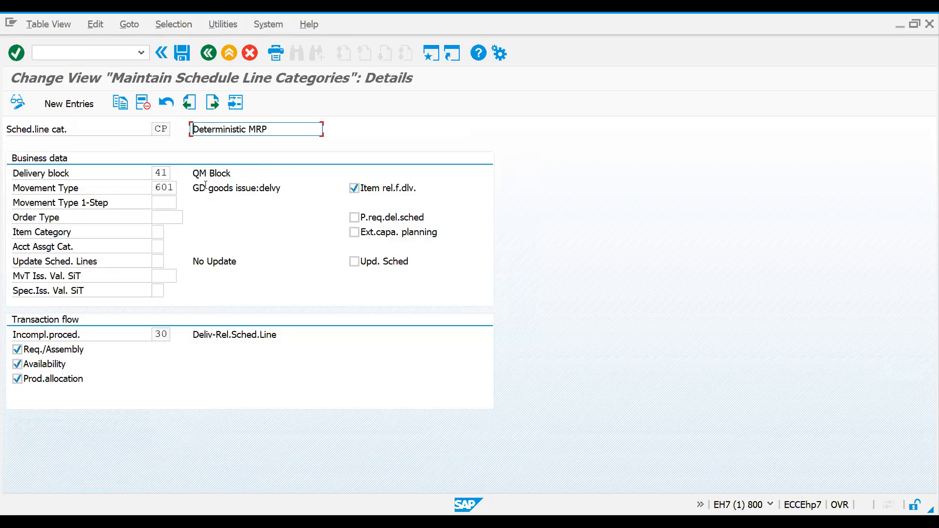
pyautogui.click(170, 190)
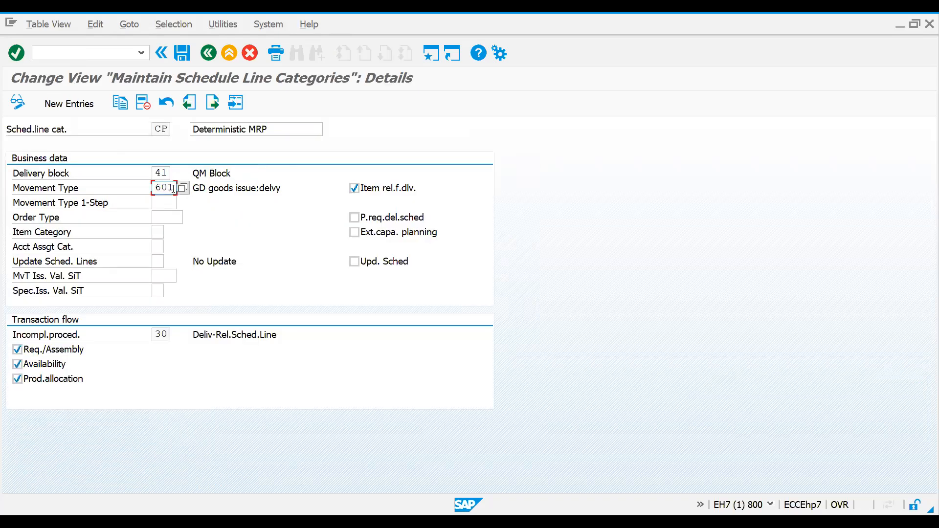
pyautogui.moveTo(173, 188)
pyautogui.mouseDown()
pyautogui.moveTo(157, 188)
pyautogui.moveTo(191, 189)
pyautogui.mouseUp()
pyautogui.click(158, 188)
pyautogui.click(182, 189)
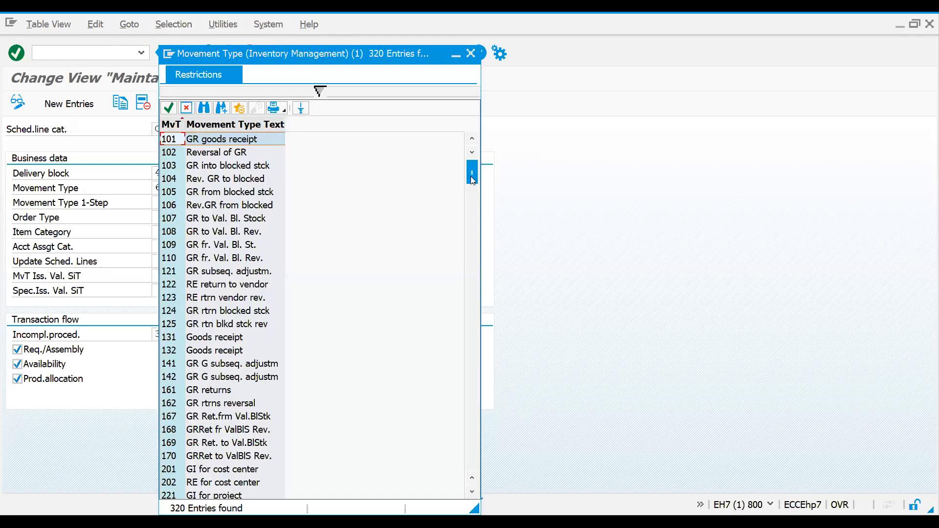
pyautogui.moveTo(467, 362); pyautogui.dragTo(470, 470)
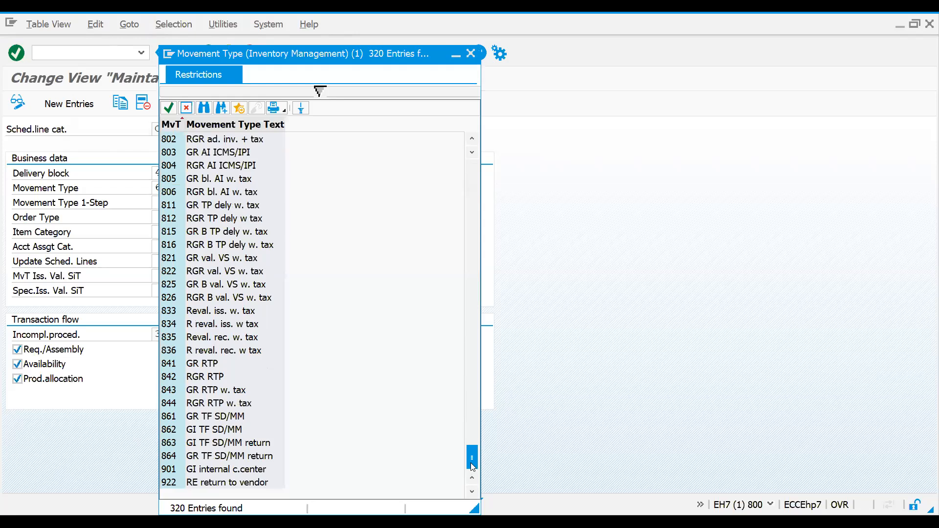
pyautogui.moveTo(475, 221); pyautogui.dragTo(472, 172)
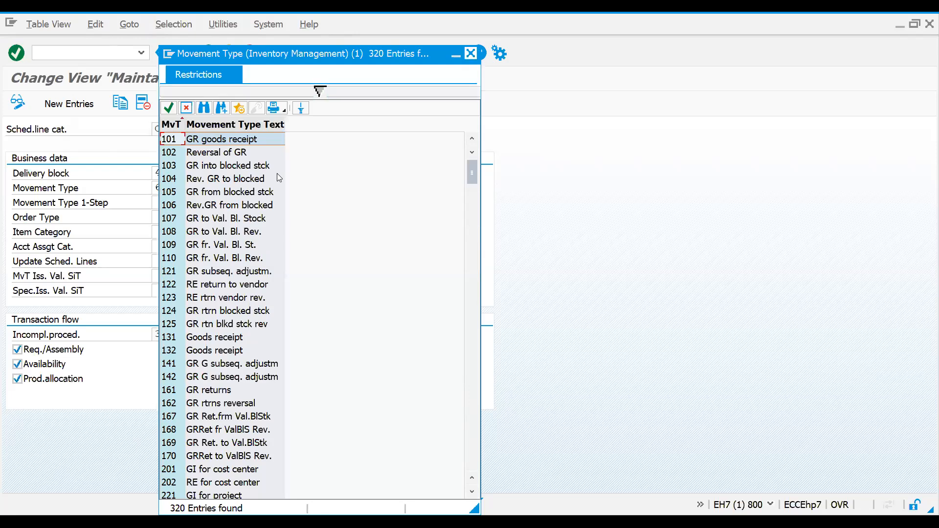
pyautogui.press('Escape')
# Step: Start a new ZOR1 sales order in transaction VA01 with the customer's sold-to party number
pyautogui.click(82, 53)
pyautogui.write('/')
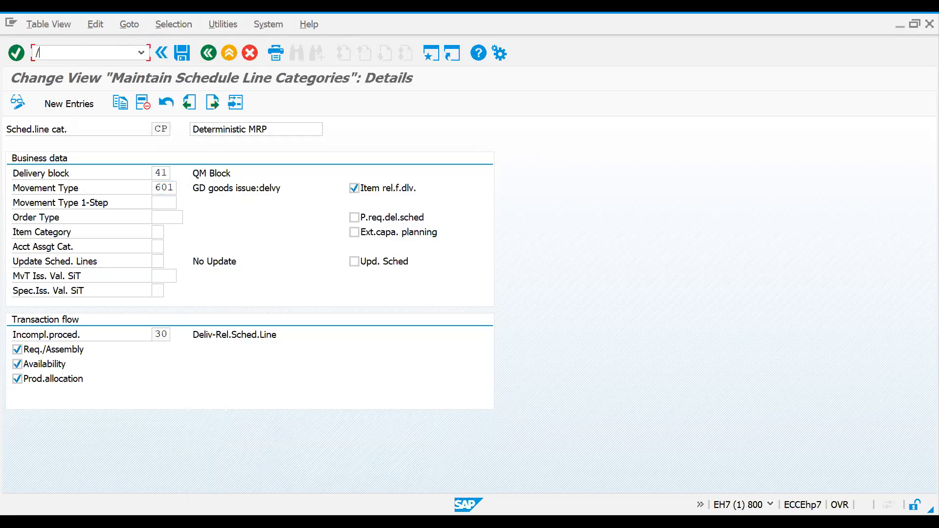
pyautogui.write('nva01')
pyautogui.press('Return')
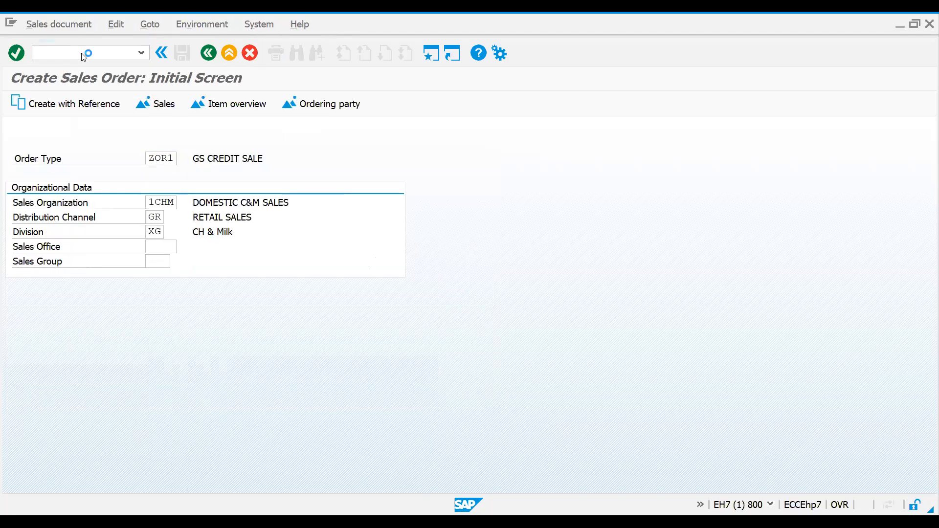
pyautogui.press('Return')
pyautogui.write('820100')
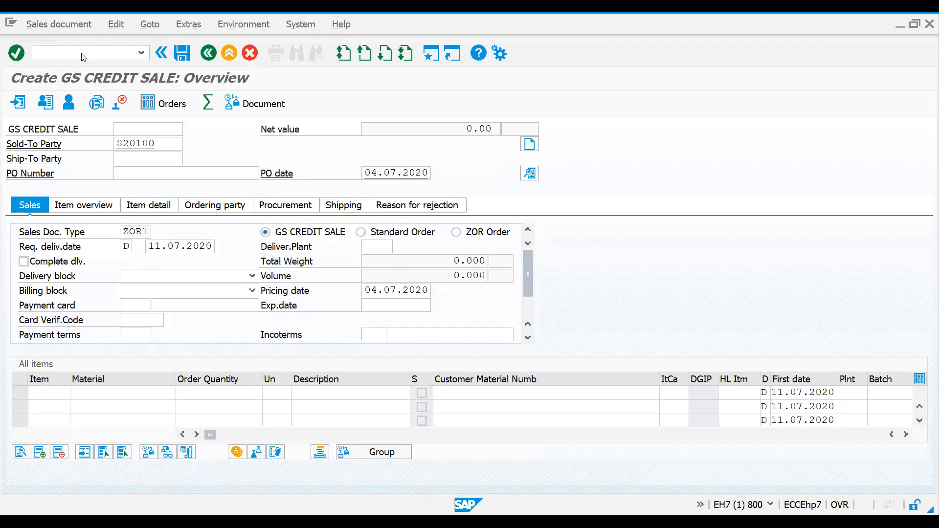
pyautogui.press('Return')
# Step: Add material 202 with an order quantity of 2 as the order's first item
pyautogui.write('202')
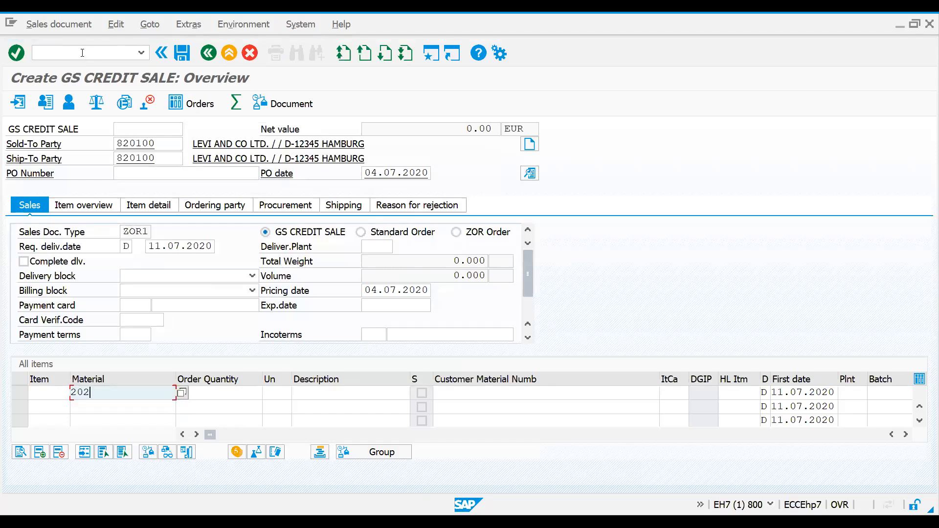
pyautogui.press('Tab')
pyautogui.write('2')
pyautogui.press('Return')
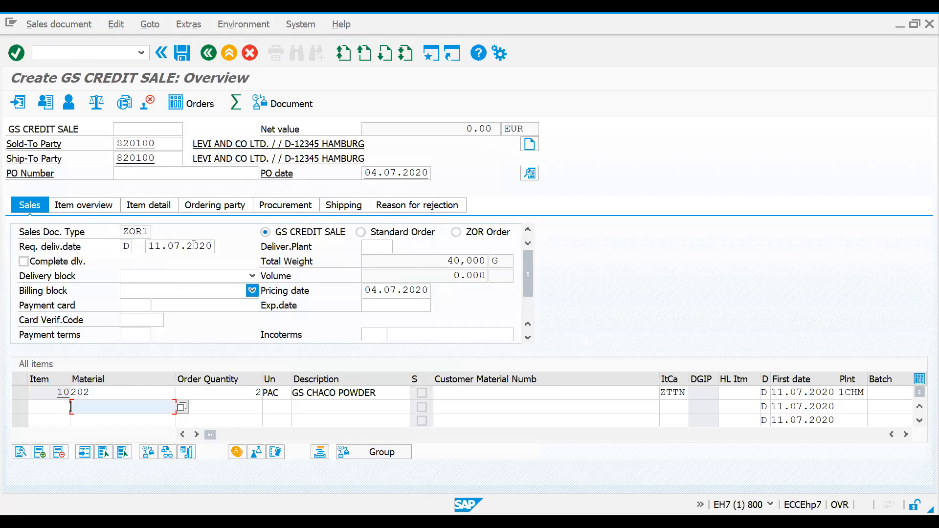
# Step: Open the order's incompletion log and complete the missing header Incoterms with CIP and location london
pyautogui.click(119, 25)
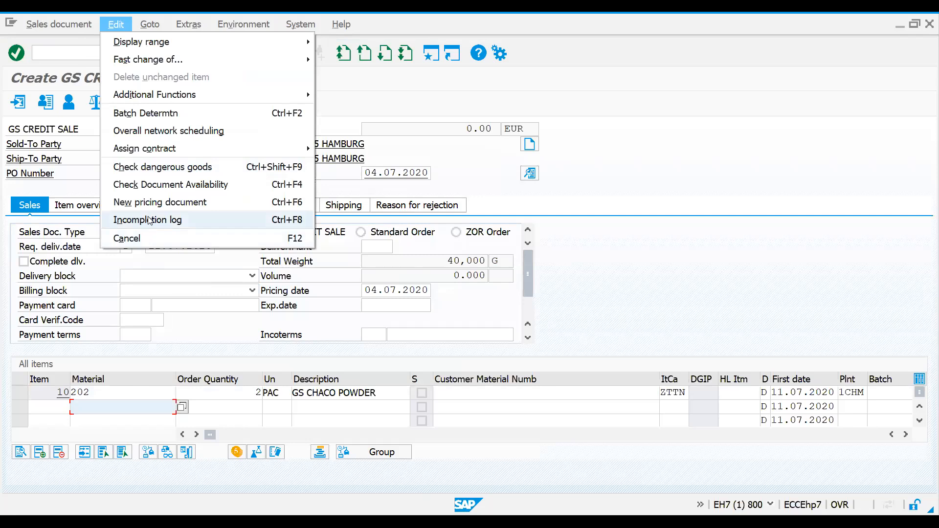
pyautogui.click(207, 239)
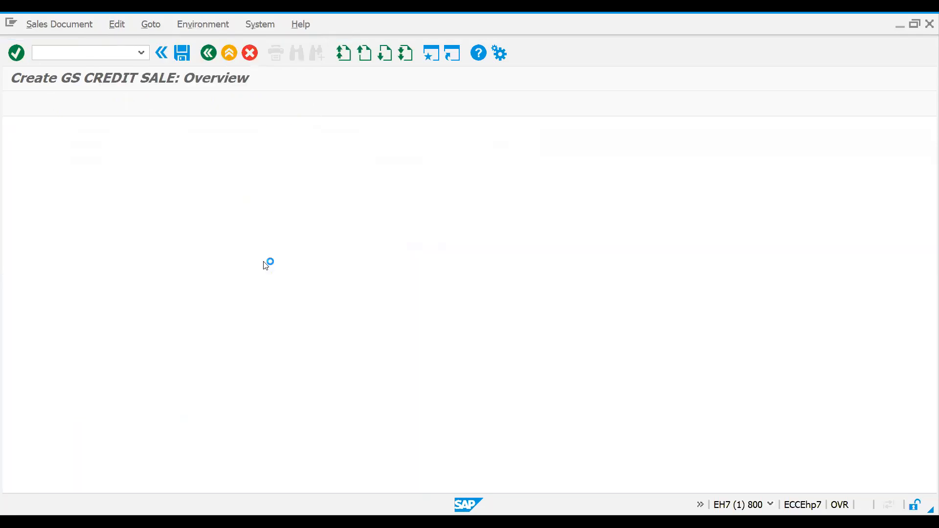
pyautogui.doubleClick(128, 212)
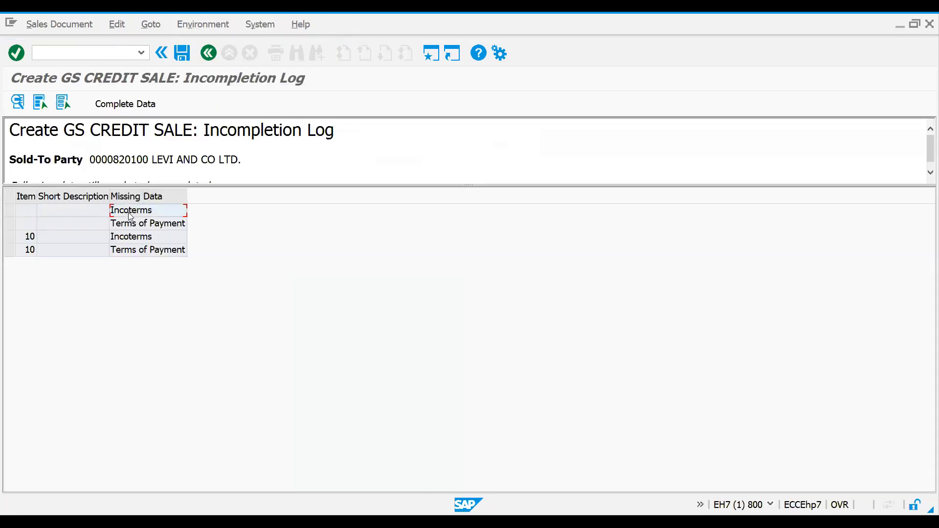
pyautogui.click(124, 105)
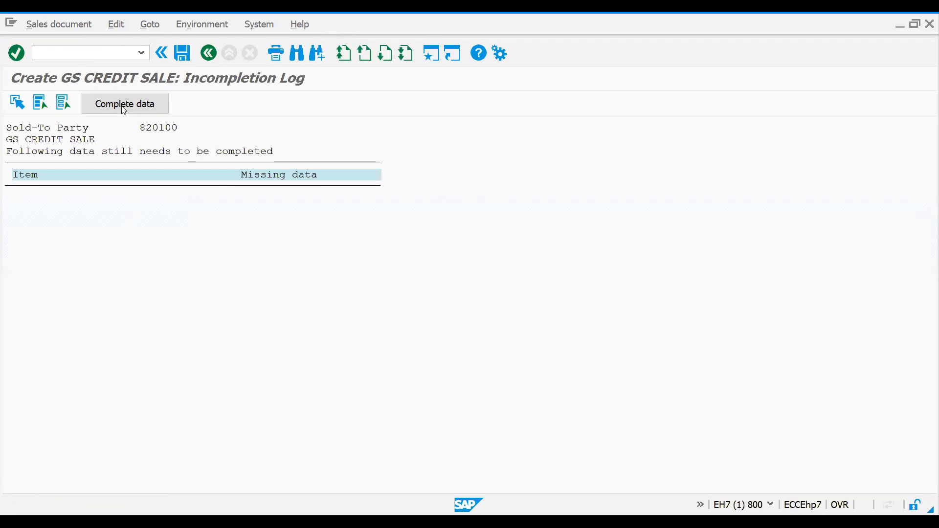
pyautogui.press('Return')
pyautogui.press('Tab')
pyautogui.write('london')
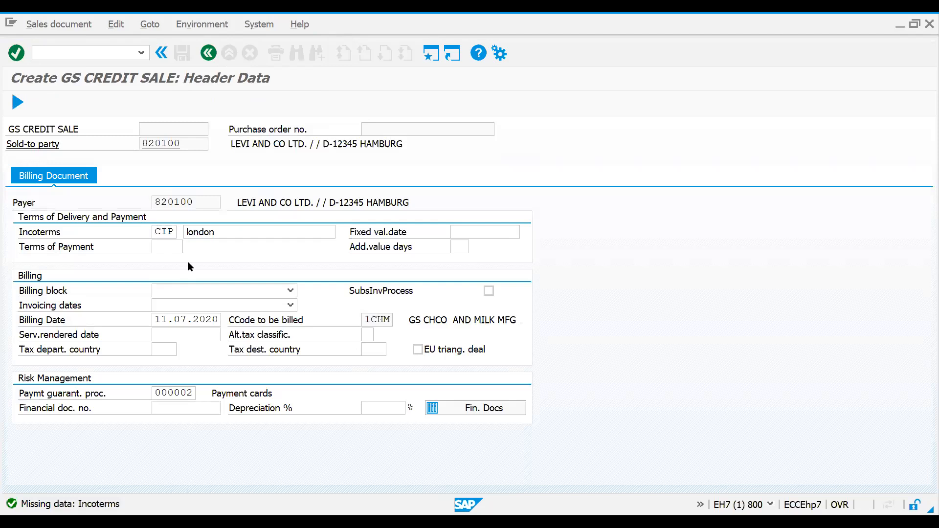
pyautogui.press('Return')
# Step: Set the header's terms of payment to 0001 and recheck the order for missing data
pyautogui.press('Return')
pyautogui.click(163, 245)
pyautogui.click(166, 258)
pyautogui.press('Return')
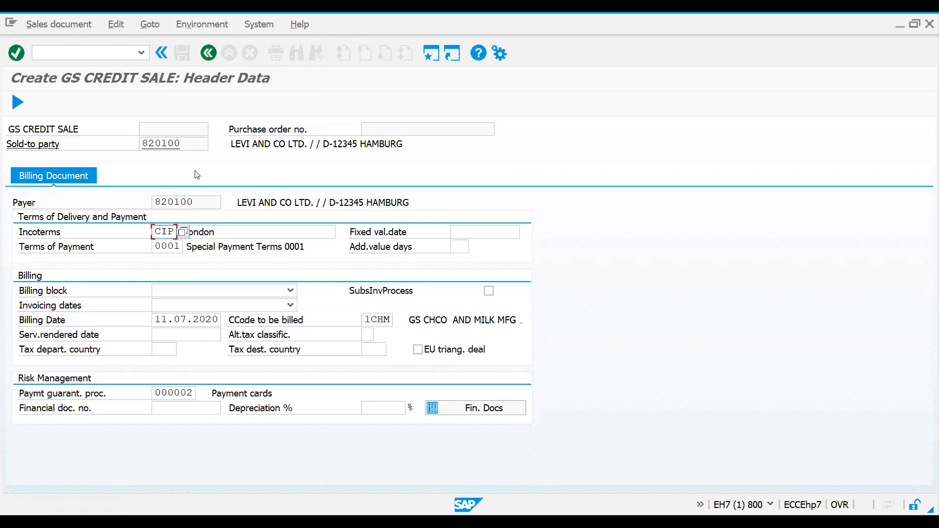
pyautogui.click(209, 53)
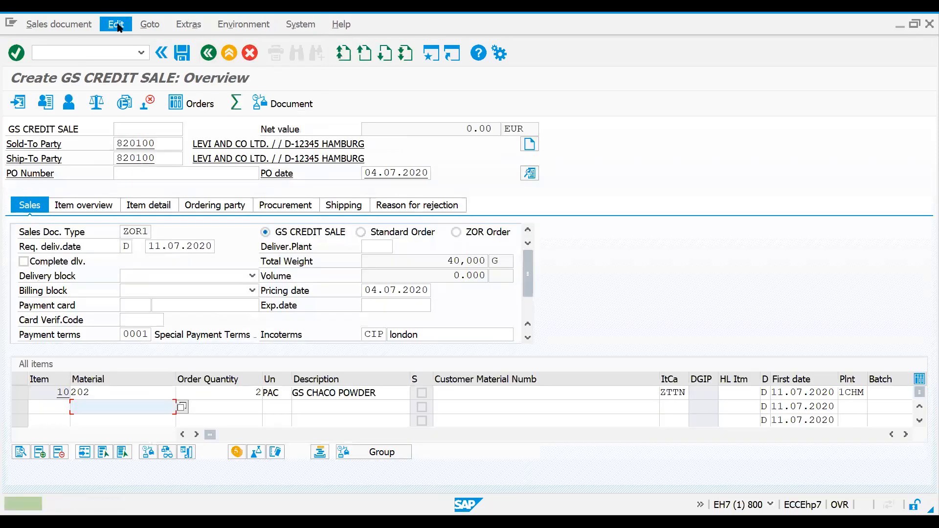
pyautogui.click(116, 25)
pyautogui.click(680, 297)
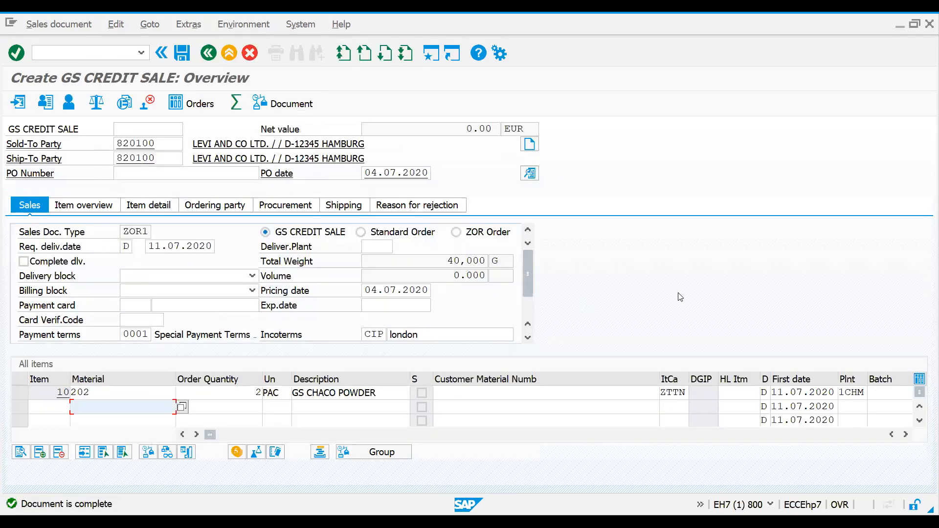
# Step: Clear the delivery block on the CP schedule line of item 10 and return to the order overview
pyautogui.doubleClick(520, 387)
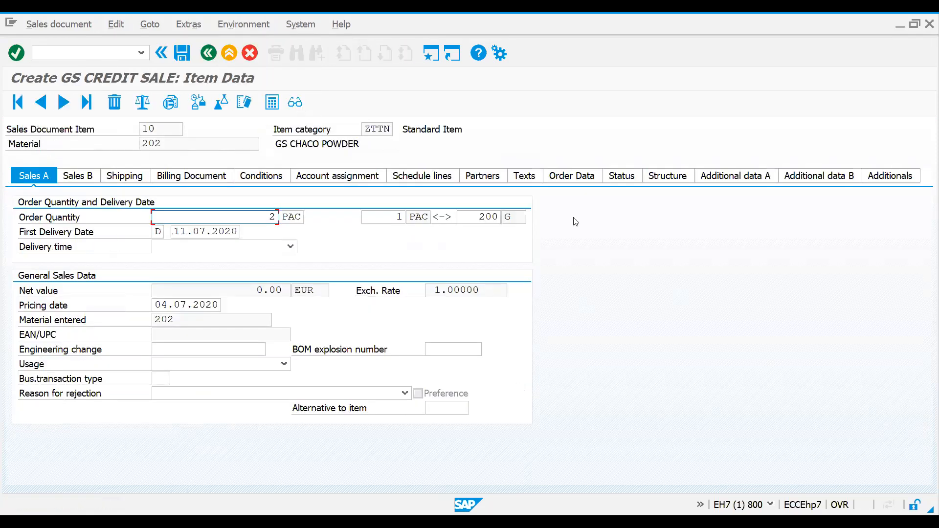
pyautogui.click(424, 176)
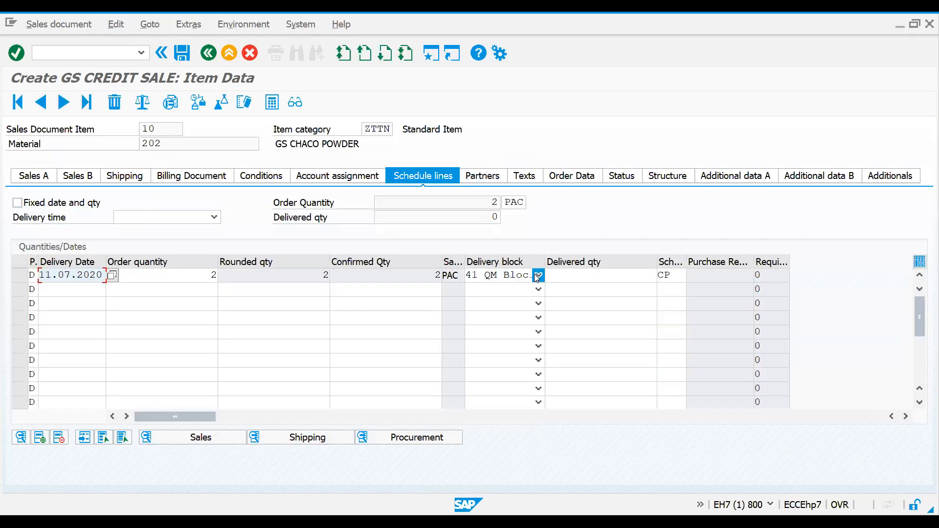
pyautogui.click(670, 275)
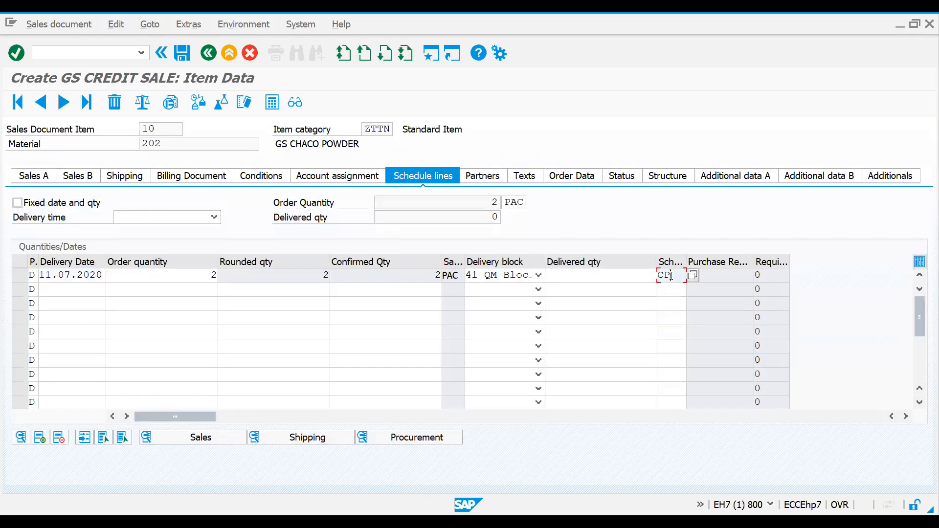
pyautogui.moveTo(671, 276); pyautogui.dragTo(637, 279)
pyautogui.click(538, 274)
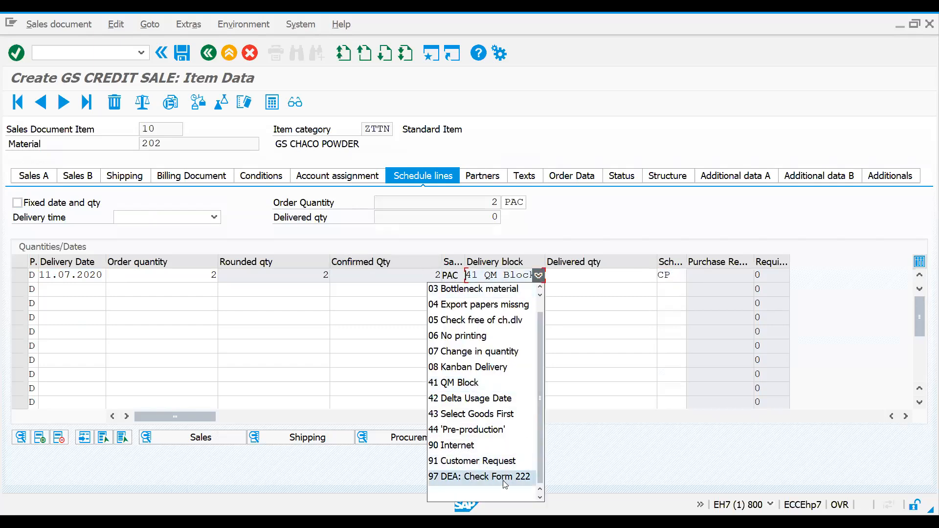
pyautogui.click(502, 496)
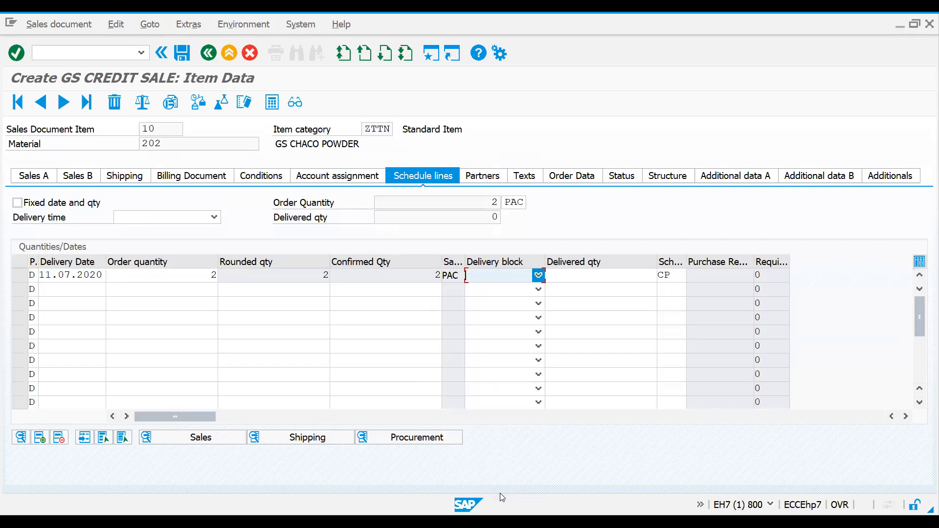
pyautogui.click(207, 53)
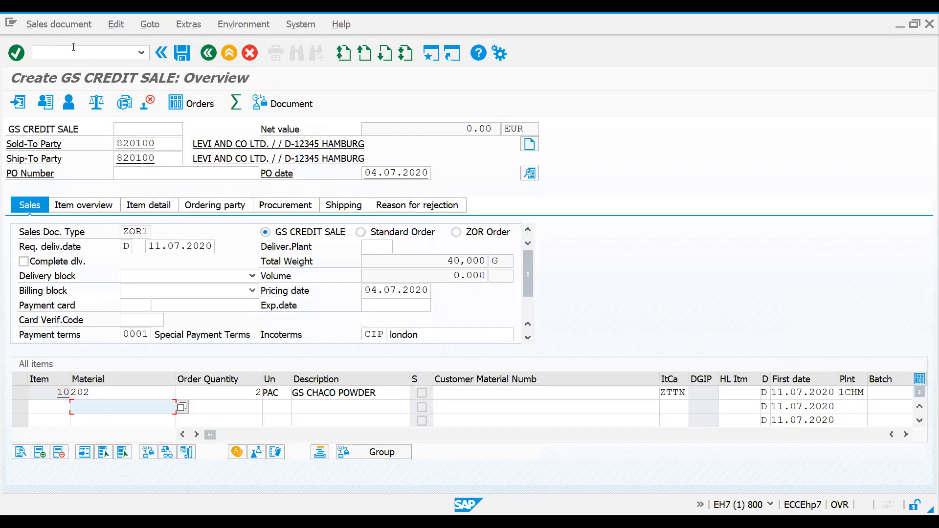
# Step: Review item 10's schedule line date and shipping data, and try to create a delivery from the order
pyautogui.click(56, 28)
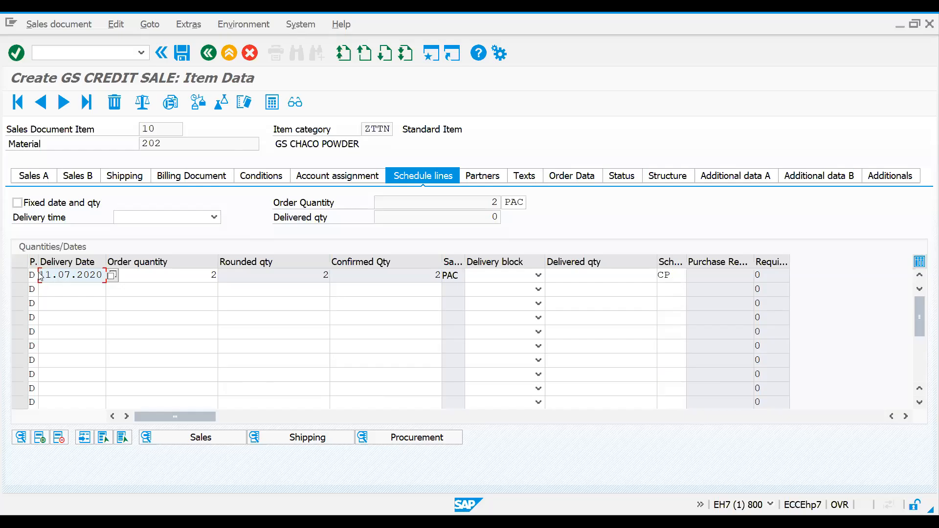
pyautogui.moveTo(41, 274); pyautogui.dragTo(103, 271)
pyautogui.click(104, 272)
pyautogui.click(117, 180)
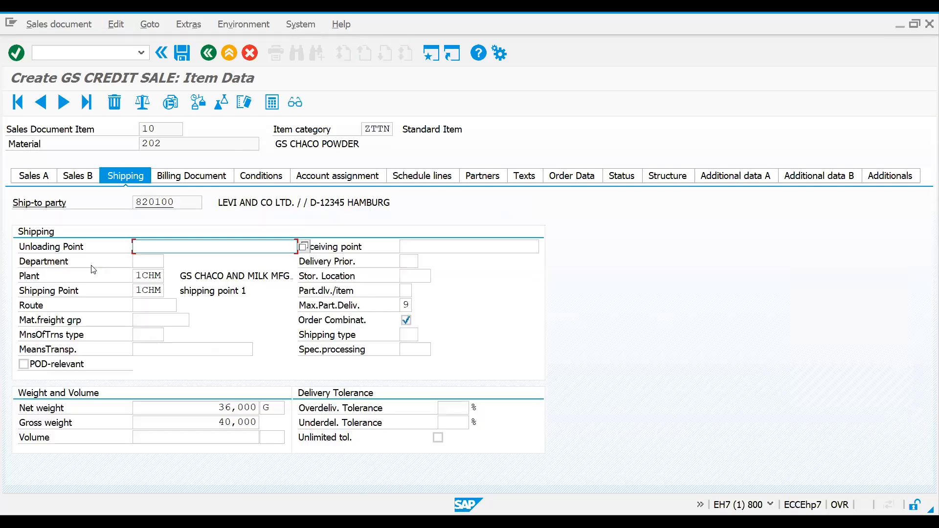
pyautogui.click(52, 23)
pyautogui.click(69, 146)
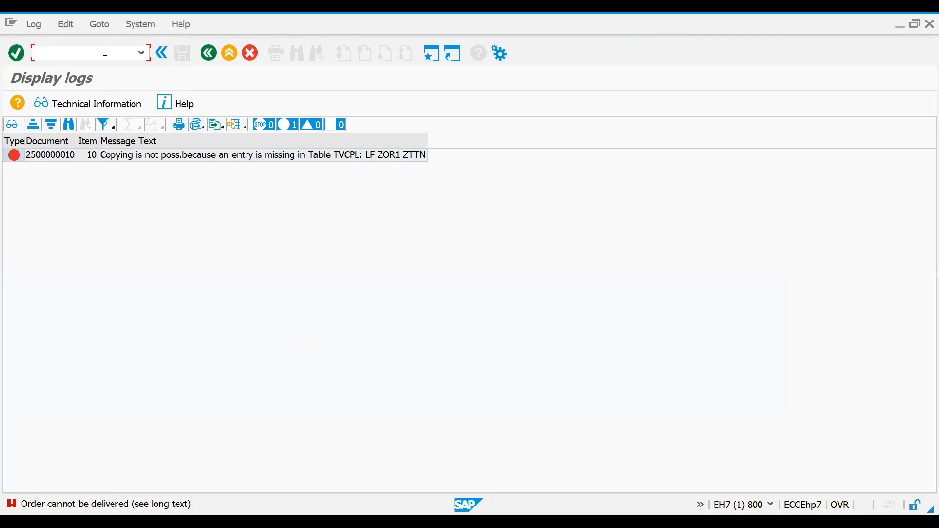
# Step: Leave the log for delivery copying control with transaction VTLA and switch the header view to change mode
pyautogui.write('/n')
pyautogui.write('vy')
pyautogui.press('BackSpace')
pyautogui.write('tla')
pyautogui.press('BackSpace')
pyautogui.press('BackSpace')
pyautogui.write('la')
pyautogui.press('Return')
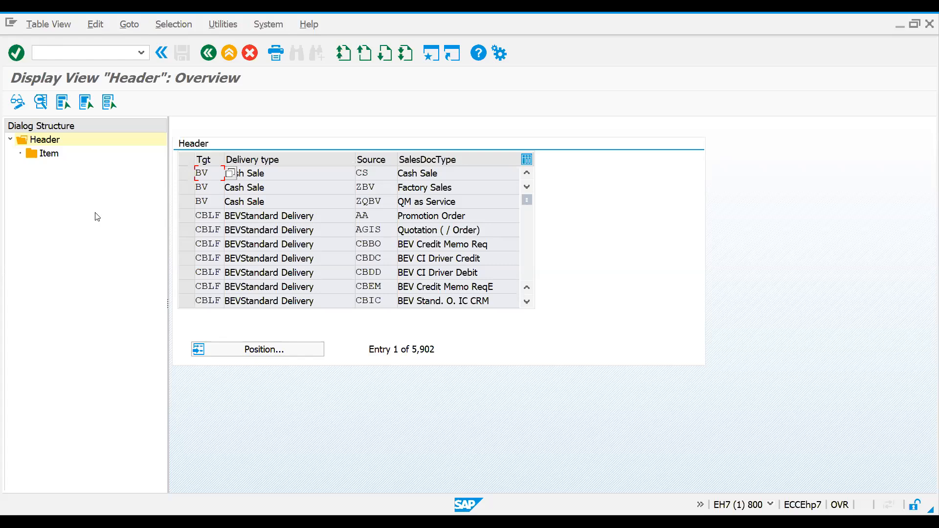
pyautogui.click(13, 100)
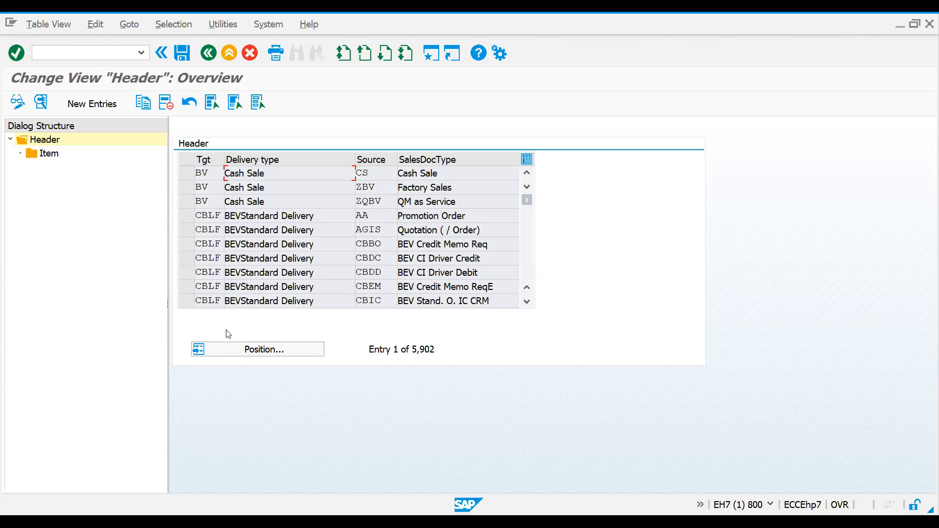
# Step: Locate the header entry for delivery type LF and sales document type ZOR1, and open its item entries
pyautogui.click(278, 351)
pyautogui.click(190, 229)
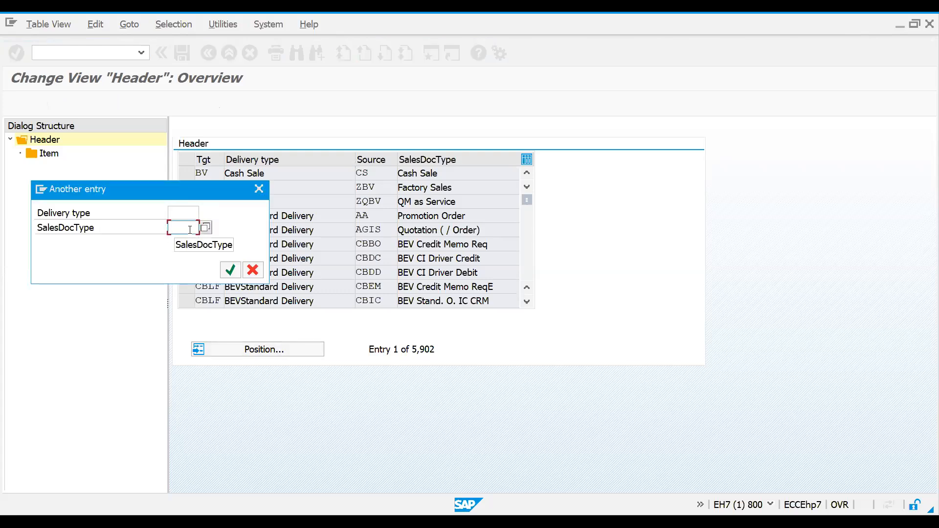
pyautogui.write('z')
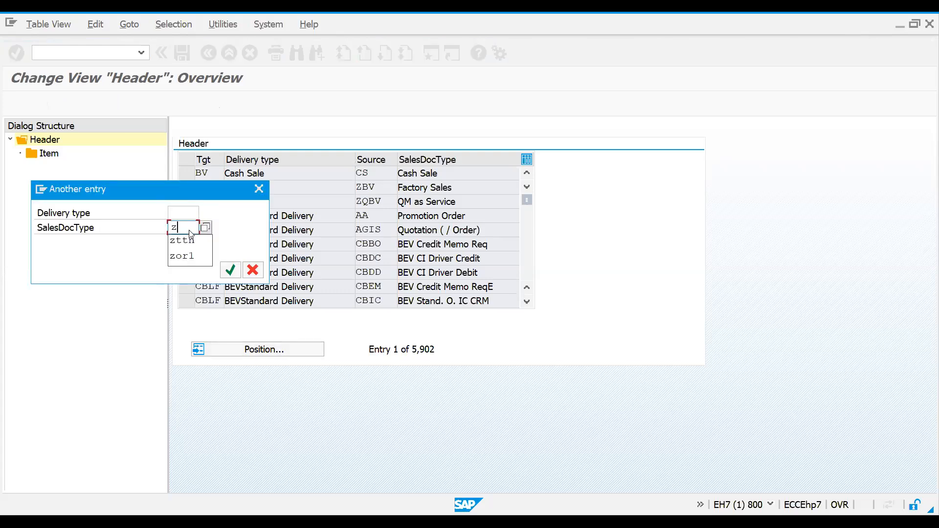
pyautogui.write('orl')
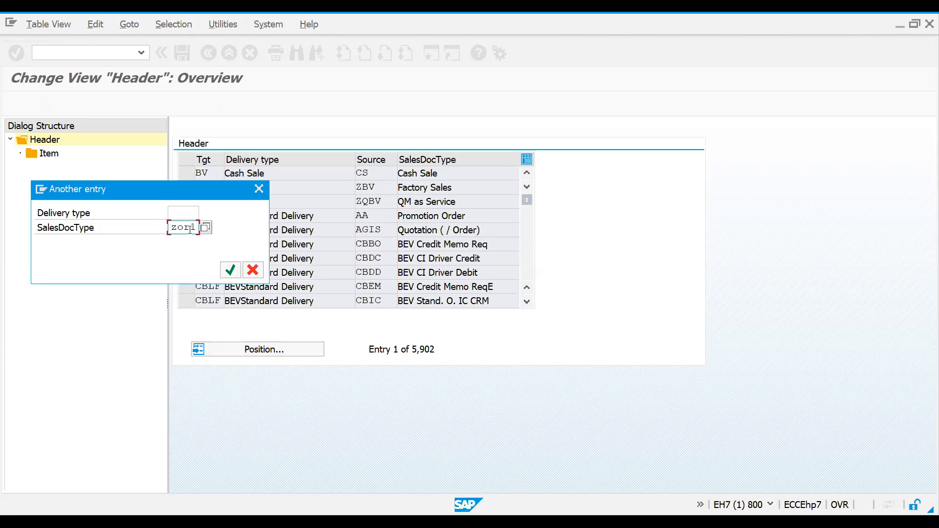
pyautogui.click(182, 212)
pyautogui.write('lf')
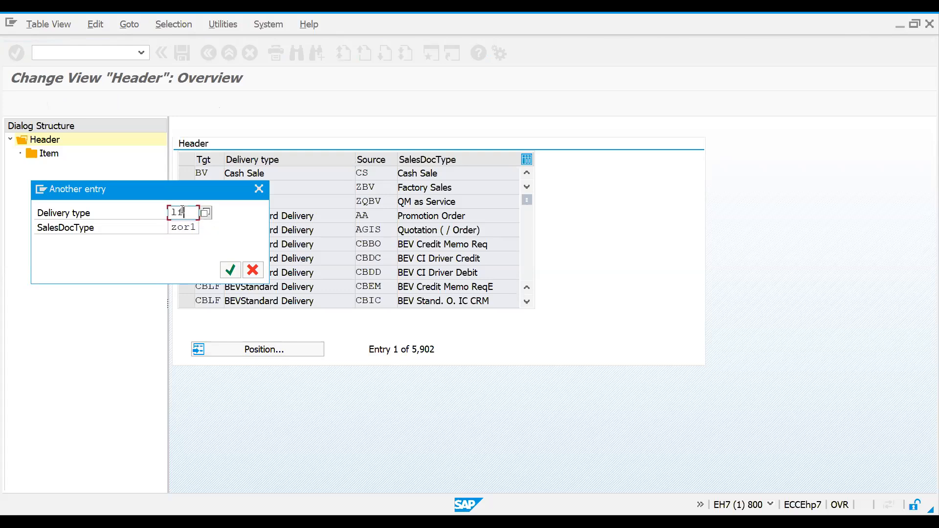
pyautogui.press('Return')
pyautogui.click(189, 174)
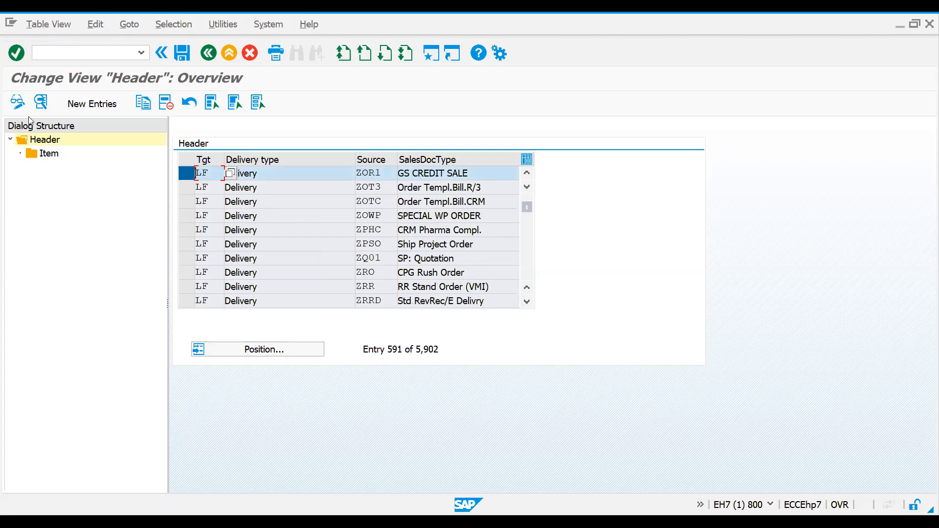
pyautogui.click(41, 103)
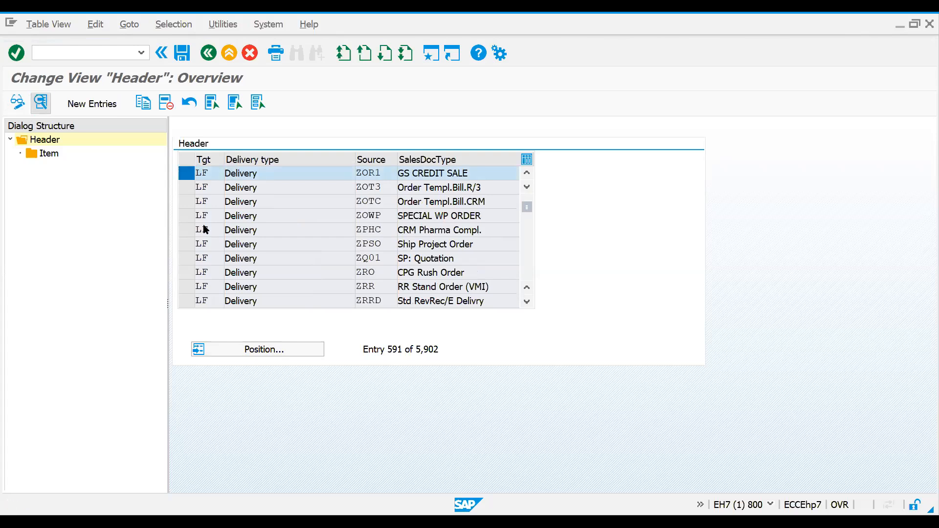
pyautogui.doubleClick(55, 154)
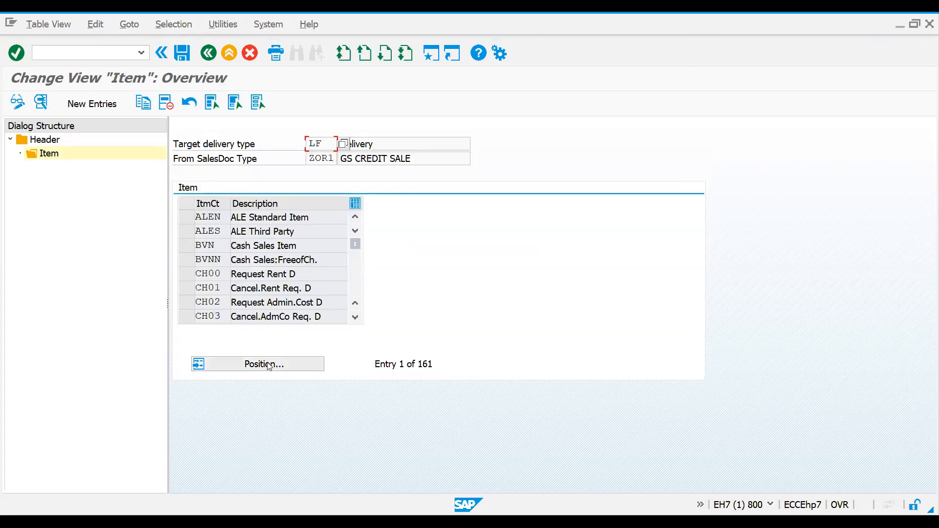
# Step: Look up item categories TAN and ZTTN in the item list for LF and ZOR1
pyautogui.click(268, 366)
pyautogui.write('TAN')
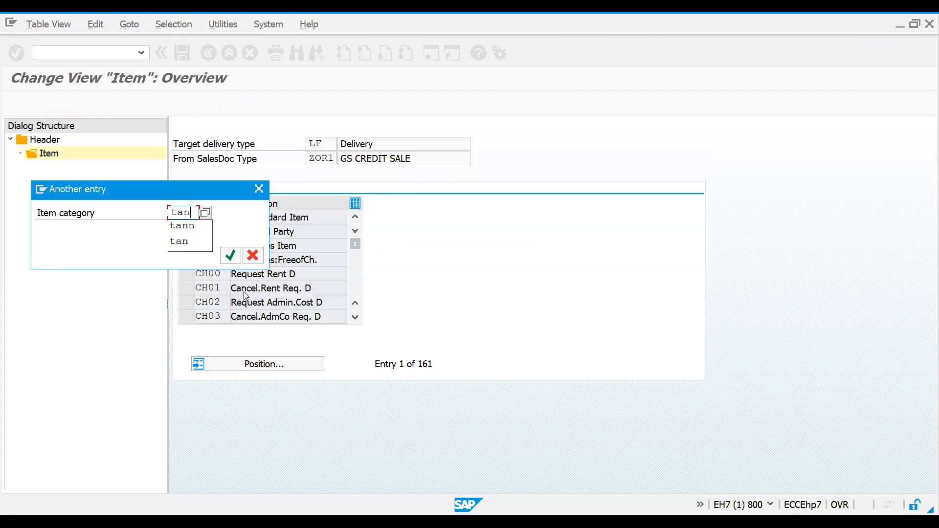
pyautogui.press('Return')
pyautogui.click(185, 218)
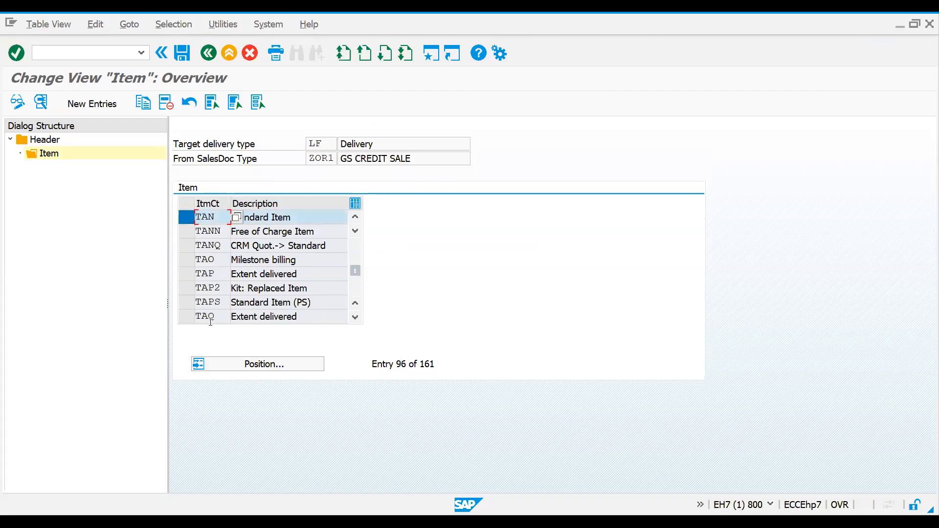
pyautogui.click(230, 364)
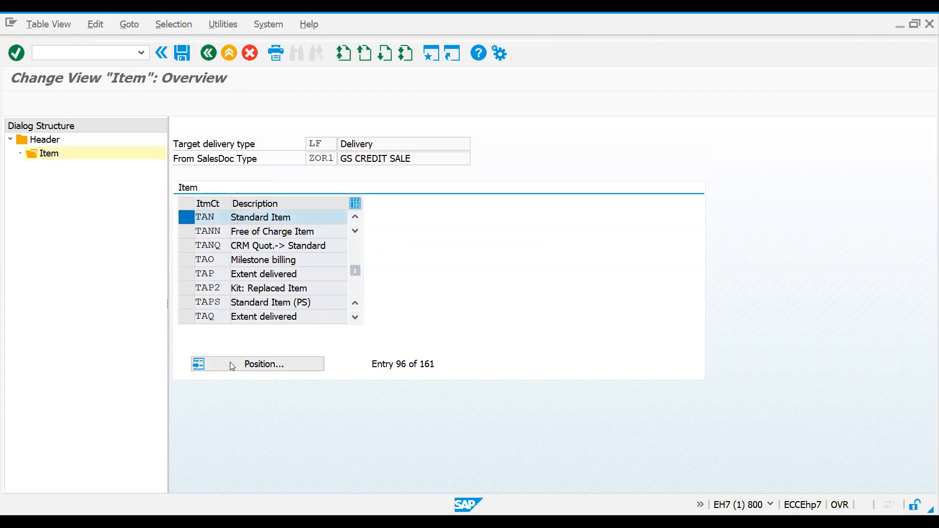
pyautogui.write('zttn')
pyautogui.press('Return')
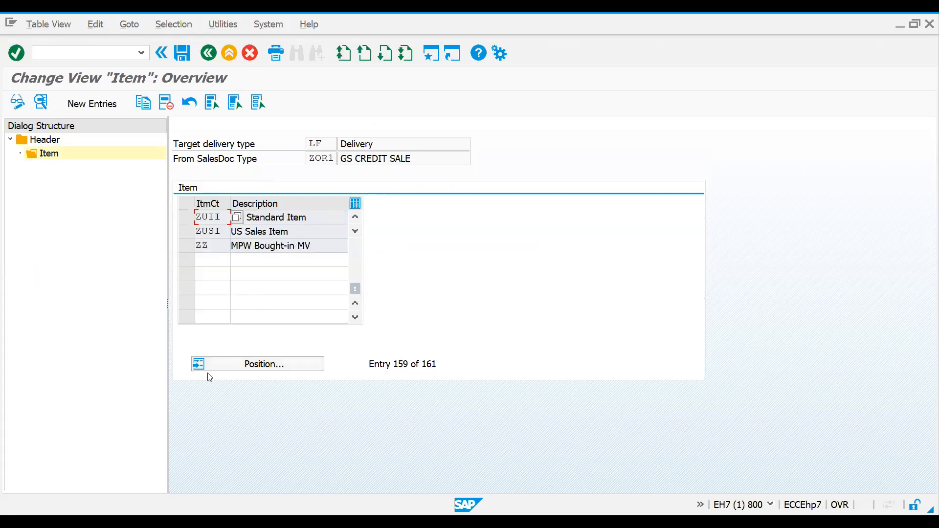
# Step: Copy the TAN item entry to a new entry for item category ZTTN
pyautogui.click(231, 369)
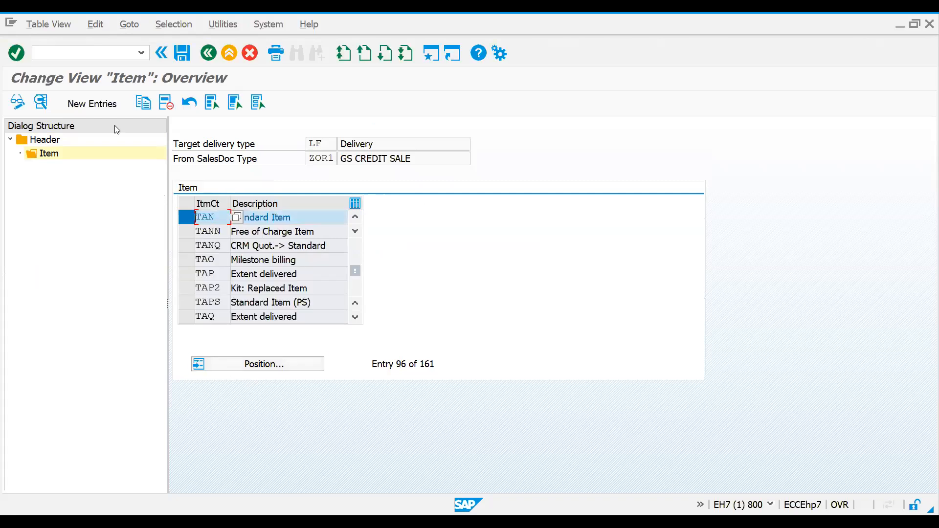
pyautogui.click(143, 102)
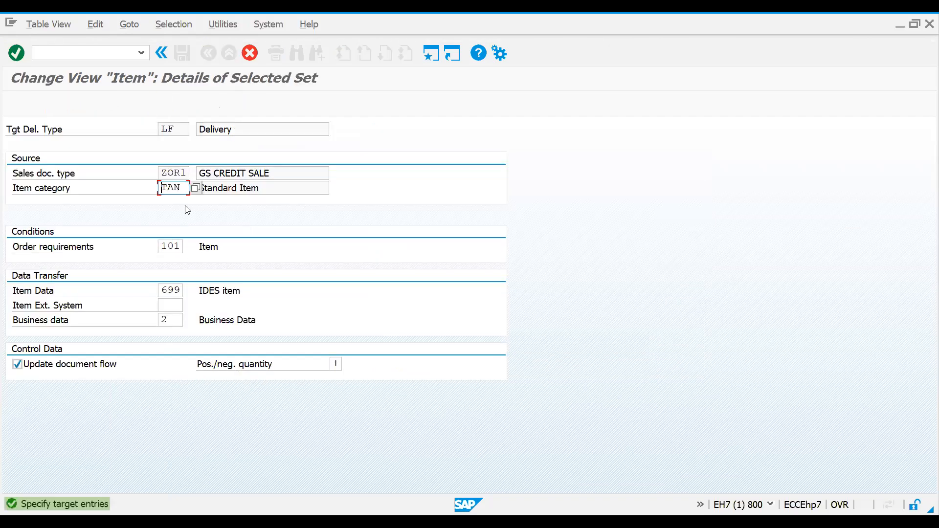
pyautogui.write('zttn')
pyautogui.press('Return')
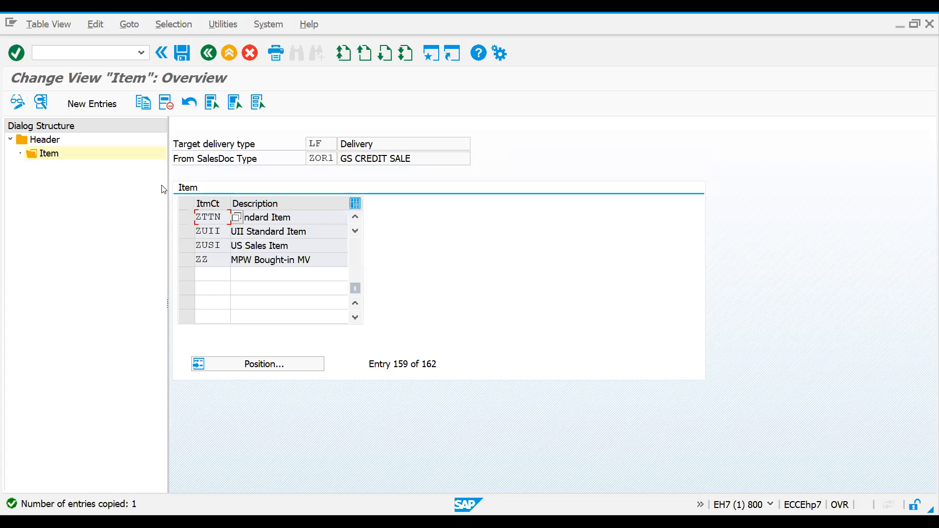
# Step: Save the copied ZTTN item entry in the SALES: DOCUMENTS customizing request and open transaction VL01N
pyautogui.hotkey('ctrl', 's')
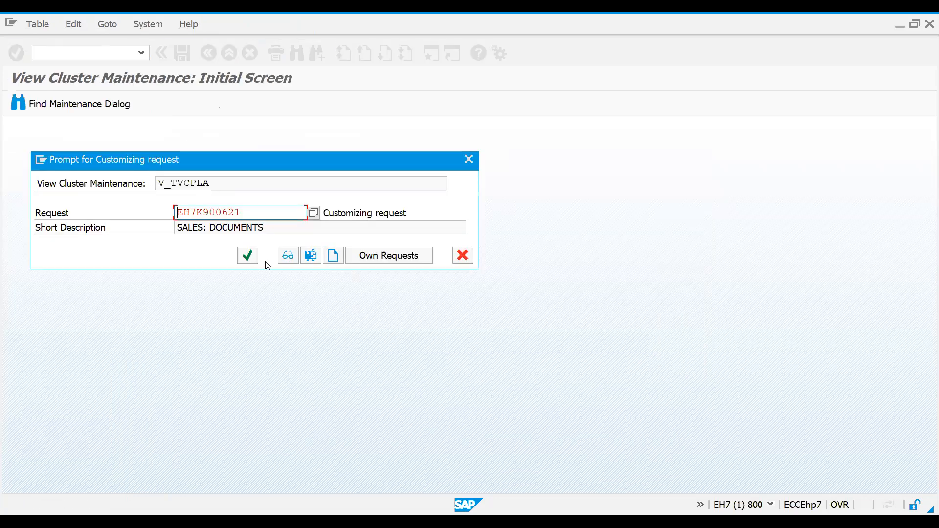
pyautogui.click(252, 261)
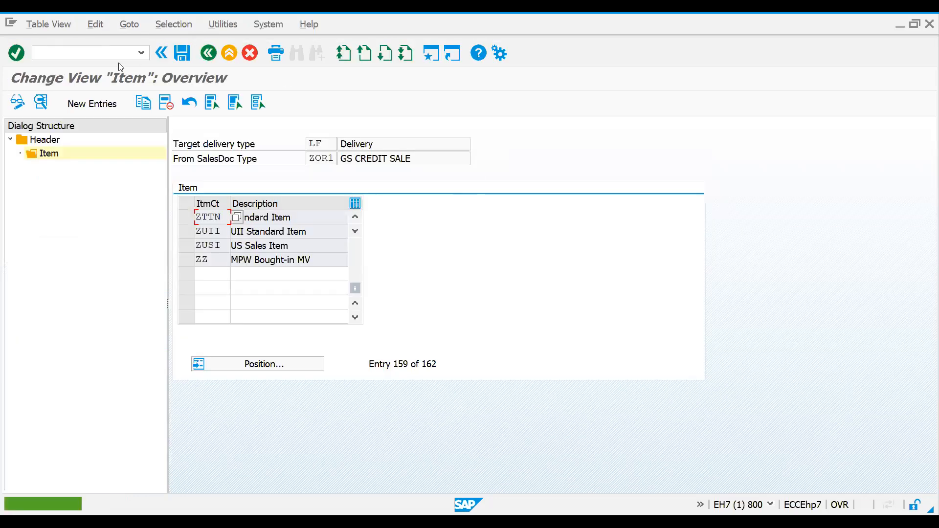
pyautogui.click(98, 56)
pyautogui.write('/n')
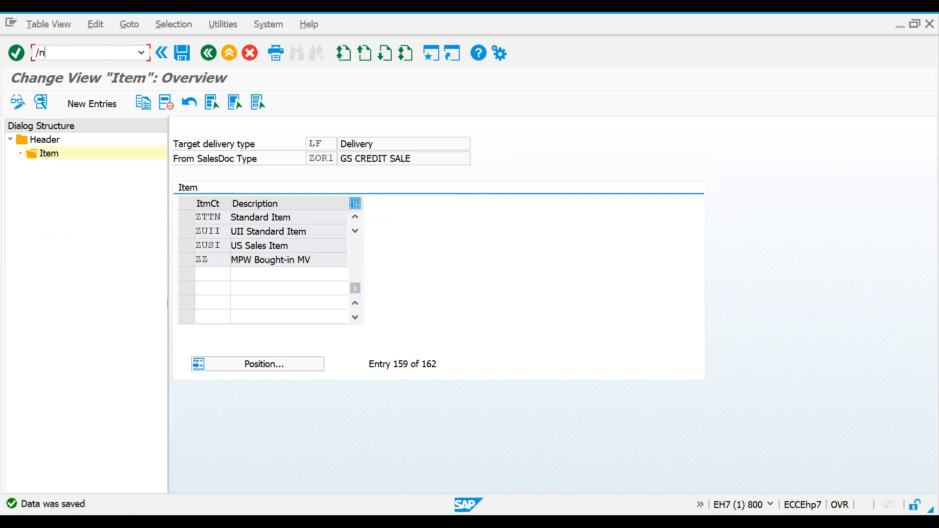
pyautogui.write('vl01n')
pyautogui.press('Return')
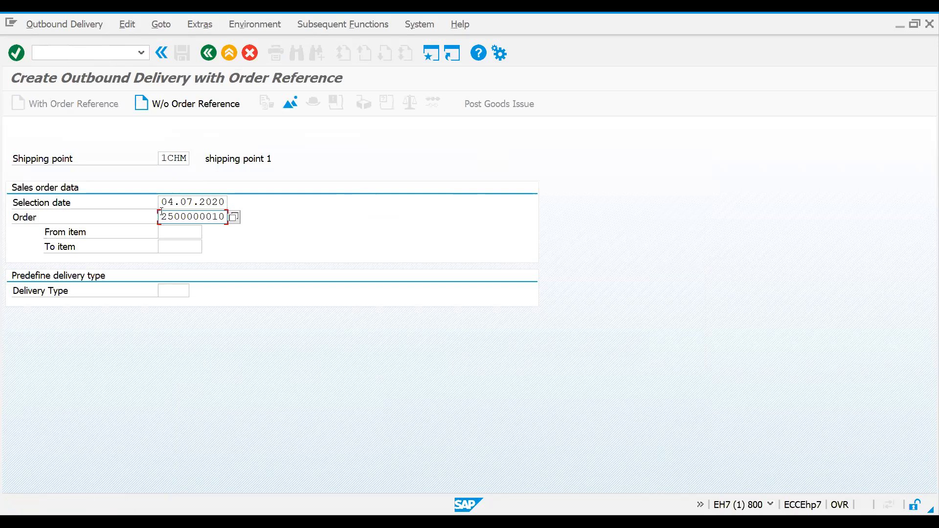
# Step: Set the selection date to 11.07.2020 and start an outbound delivery for the entered sales order
pyautogui.moveTo(164, 202); pyautogui.dragTo(267, 202)
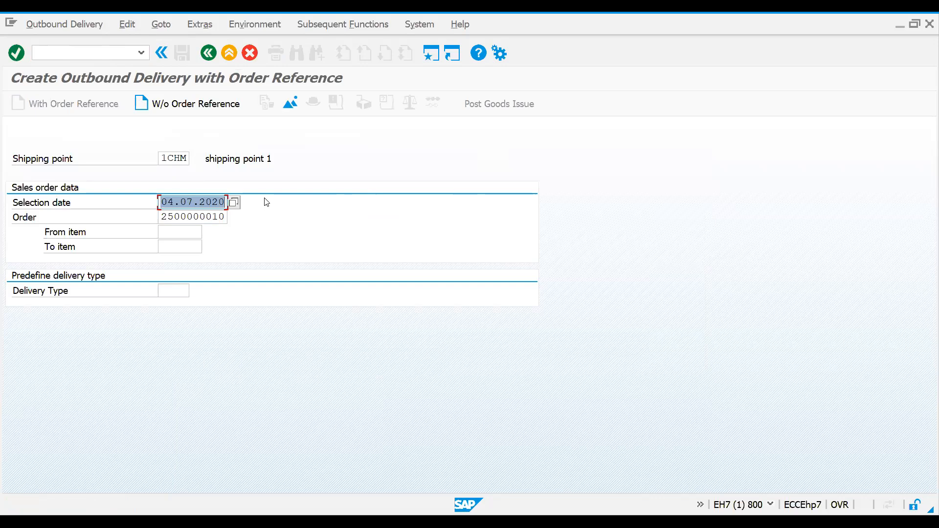
pyautogui.write('11.07.2020')
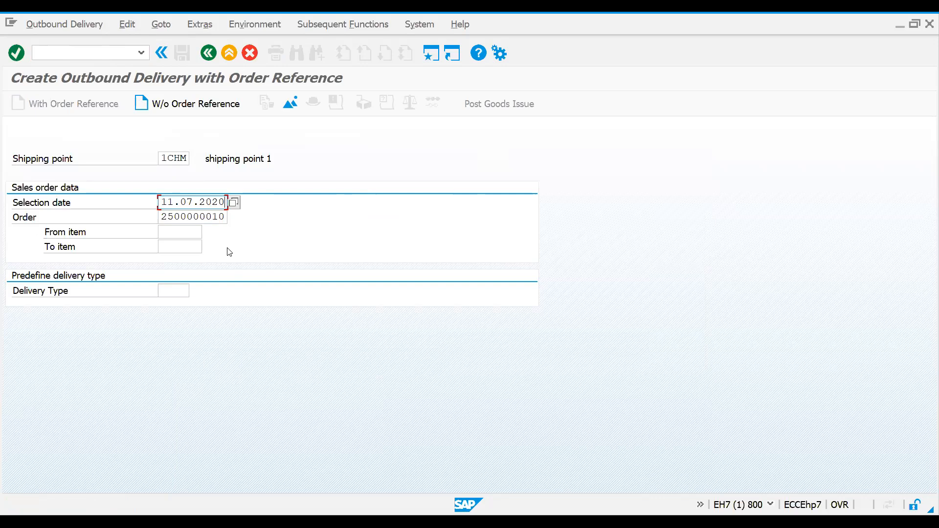
pyautogui.press('Return')
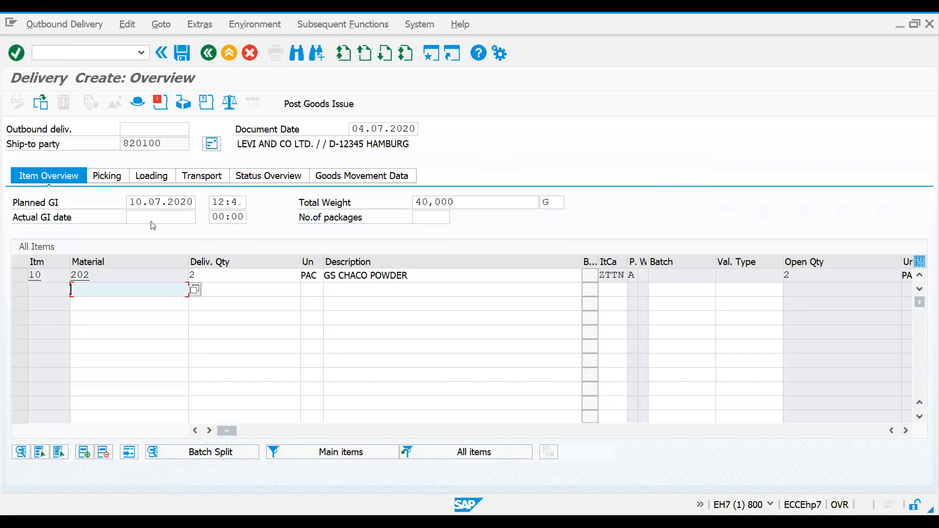
# Step: Enter a picked quantity of 2 for delivery item 10 and look up possible storage locations for it
pyautogui.click(120, 180)
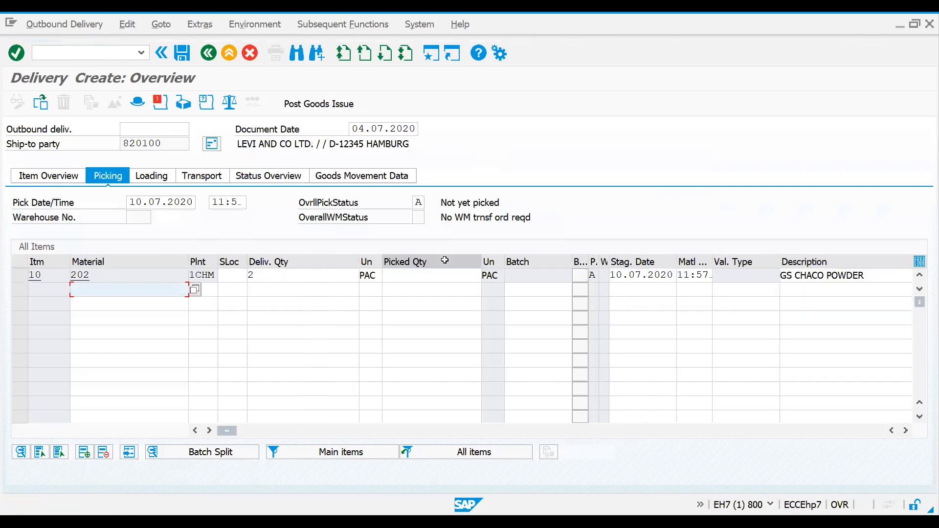
pyautogui.click(425, 275)
pyautogui.write('2')
pyautogui.click(225, 279)
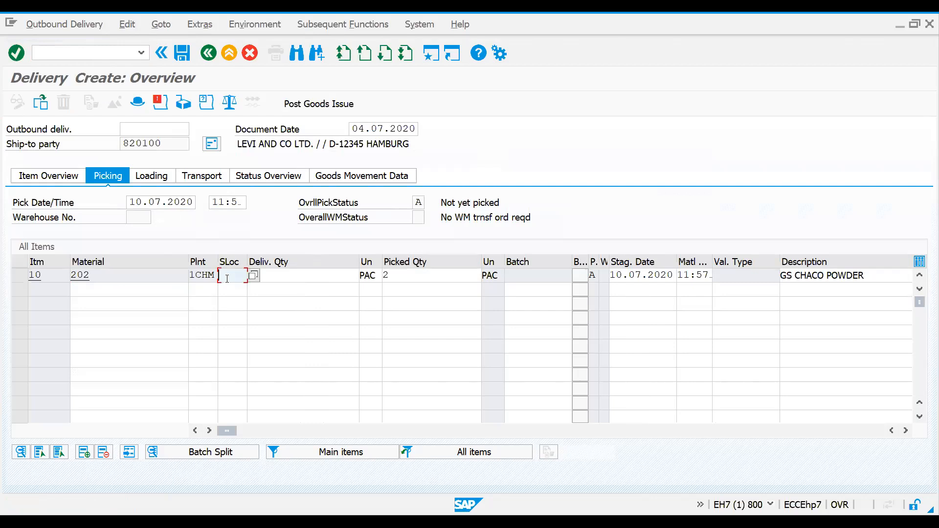
pyautogui.press('Return')
pyautogui.press('F4')
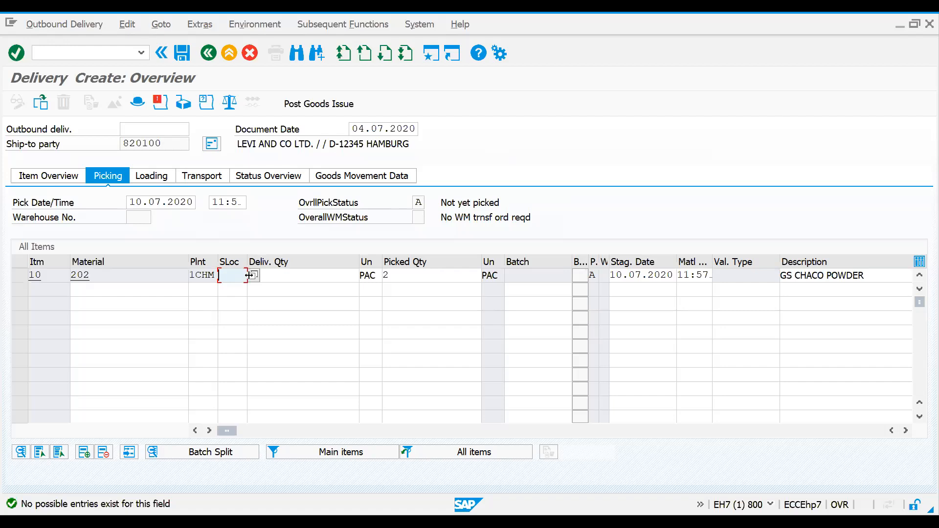
pyautogui.press('Return')
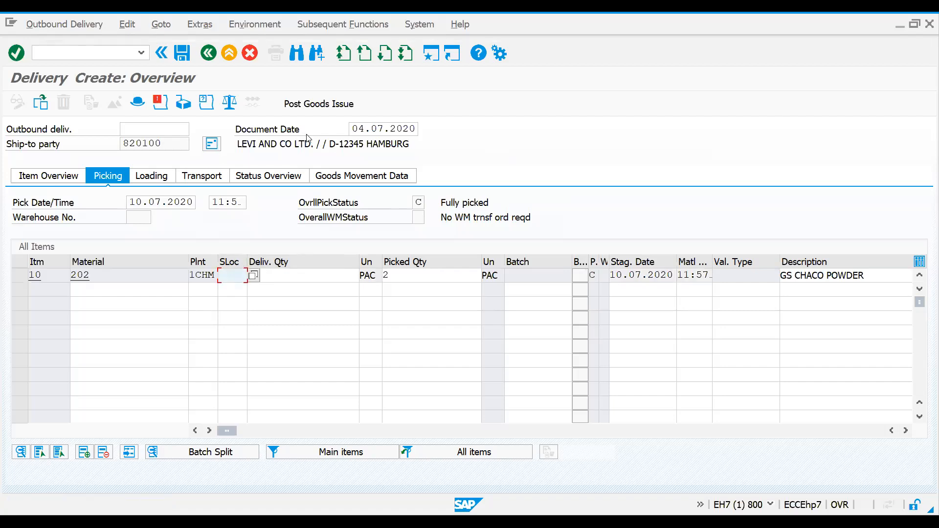
# Step: Examine the movement type of item 10 in the delivery's goods movement data
pyautogui.click(345, 177)
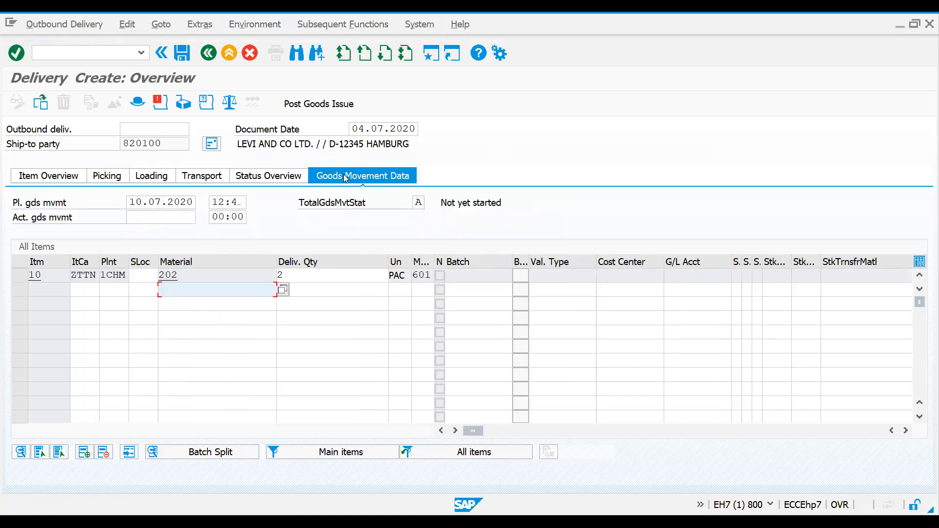
pyautogui.click(415, 275)
pyautogui.doubleClick(428, 274)
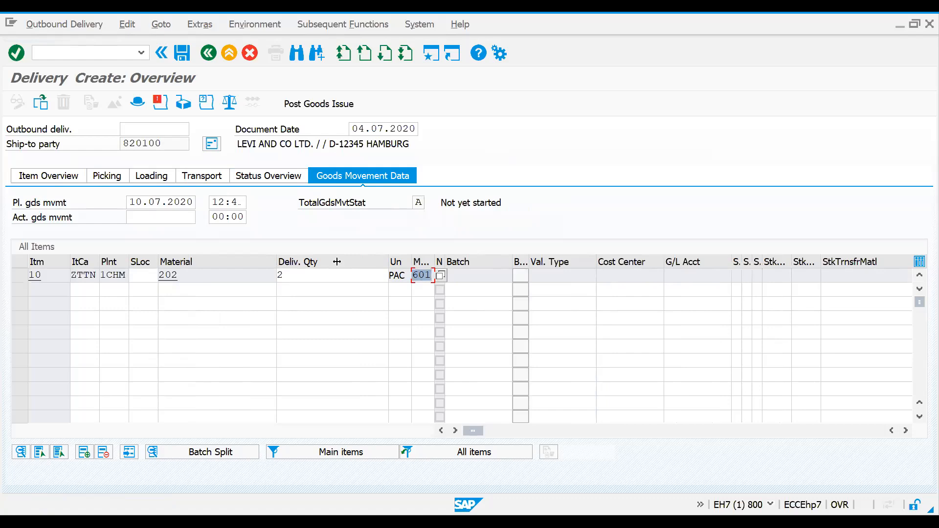
# Step: Open schedule line category maintenance with transaction VOV6 and locate category CP
pyautogui.click(78, 53)
pyautogui.write('/')
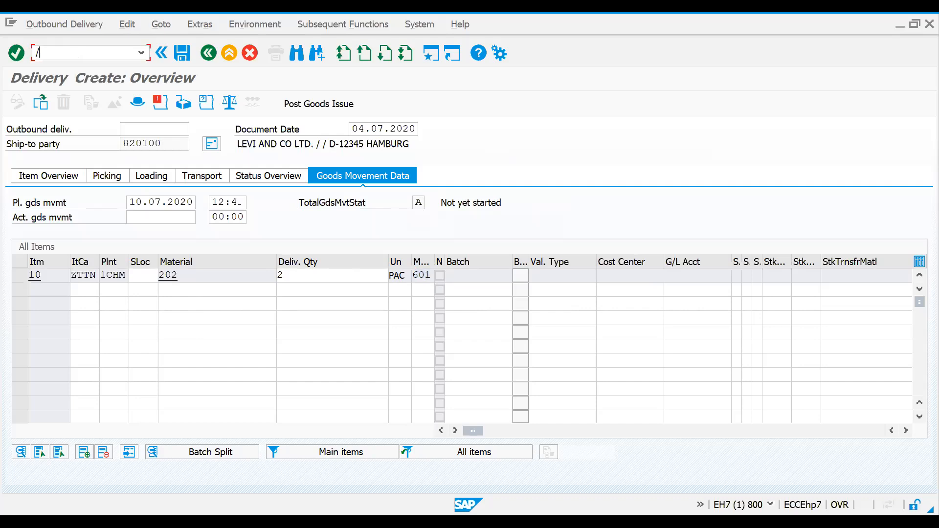
pyautogui.write('nvov6')
pyautogui.press('Return')
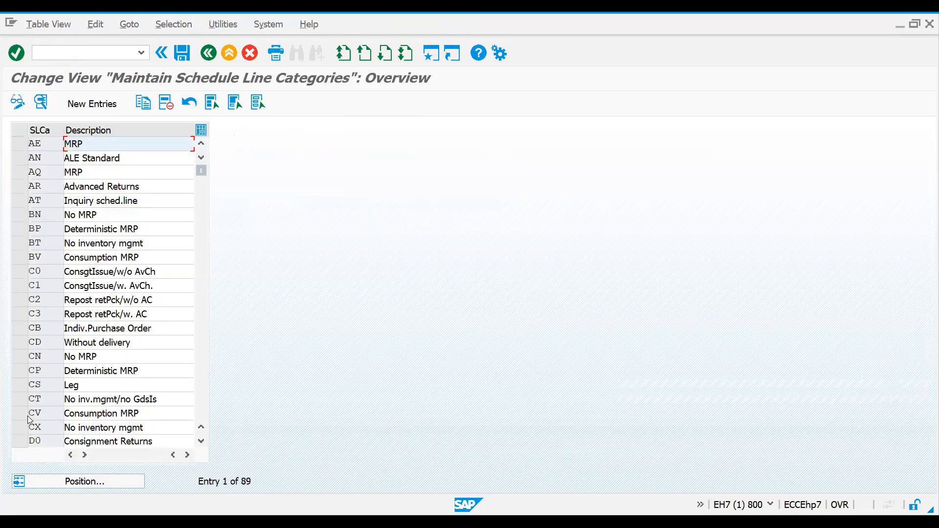
pyautogui.click(71, 482)
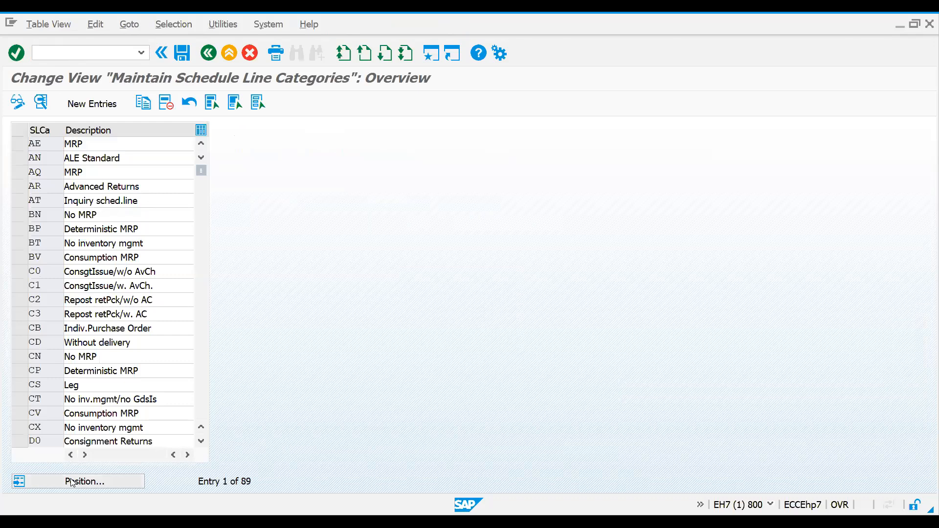
pyautogui.write('CP')
pyautogui.press('Return')
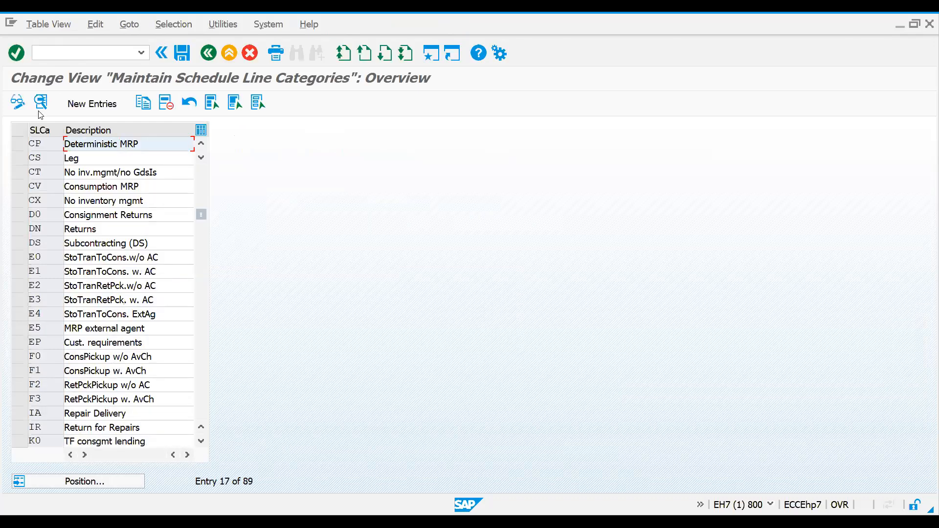
# Step: Select schedule line categories CP, CS, D0 and DN in the overview
pyautogui.click(24, 146)
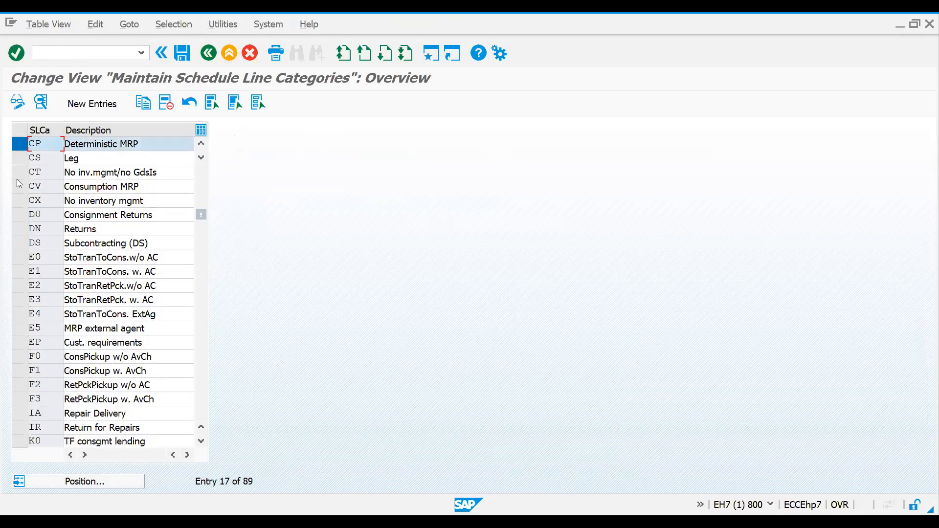
pyautogui.click(14, 156)
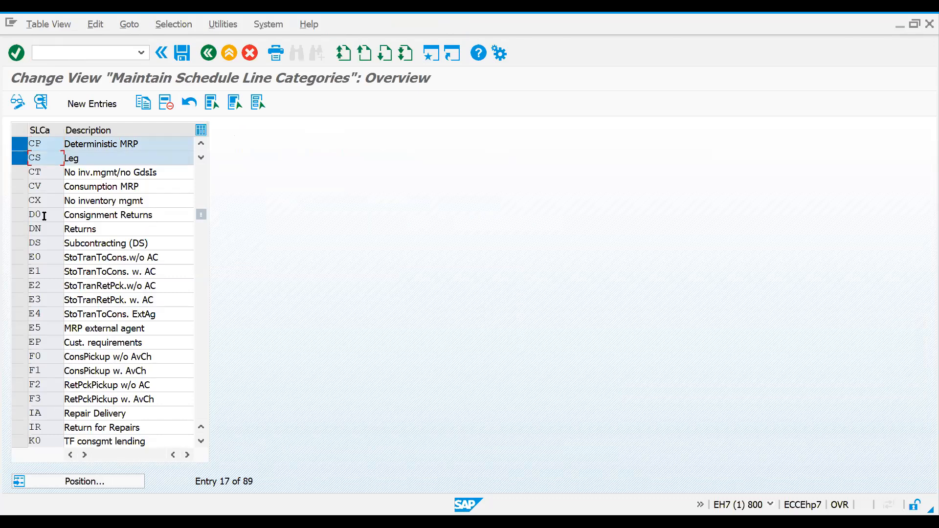
pyautogui.click(20, 215)
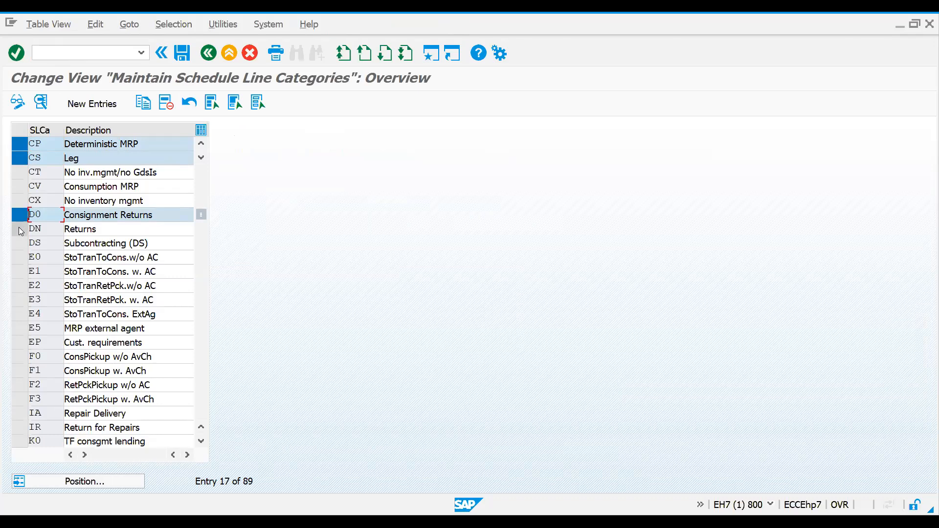
pyautogui.click(20, 229)
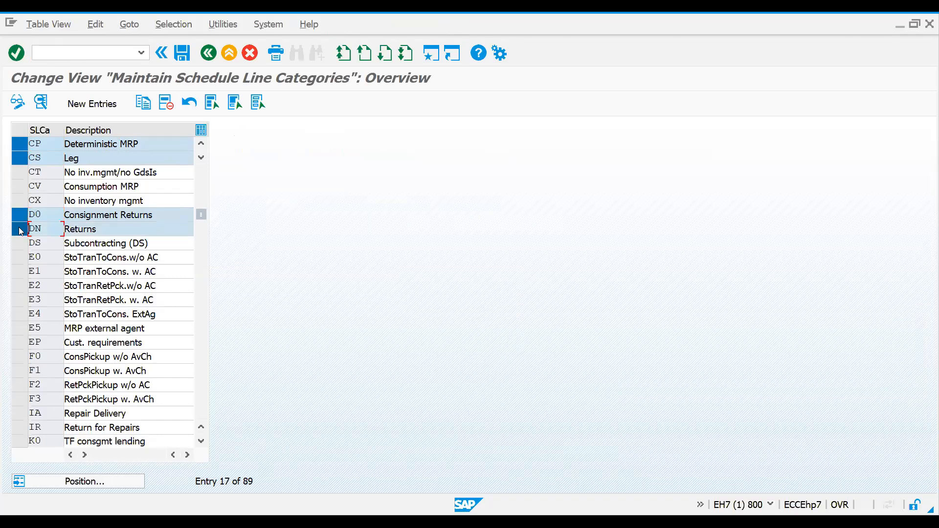
pyautogui.click(21, 257)
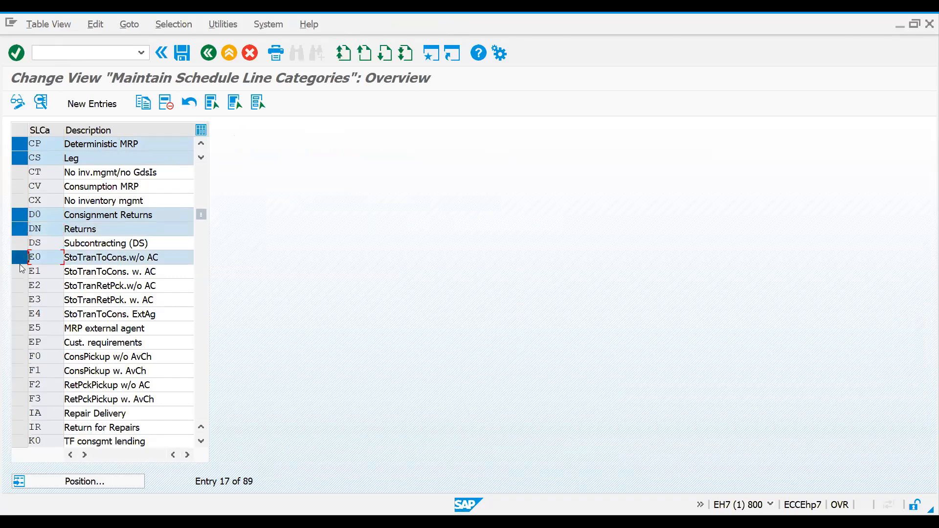
pyautogui.click(21, 259)
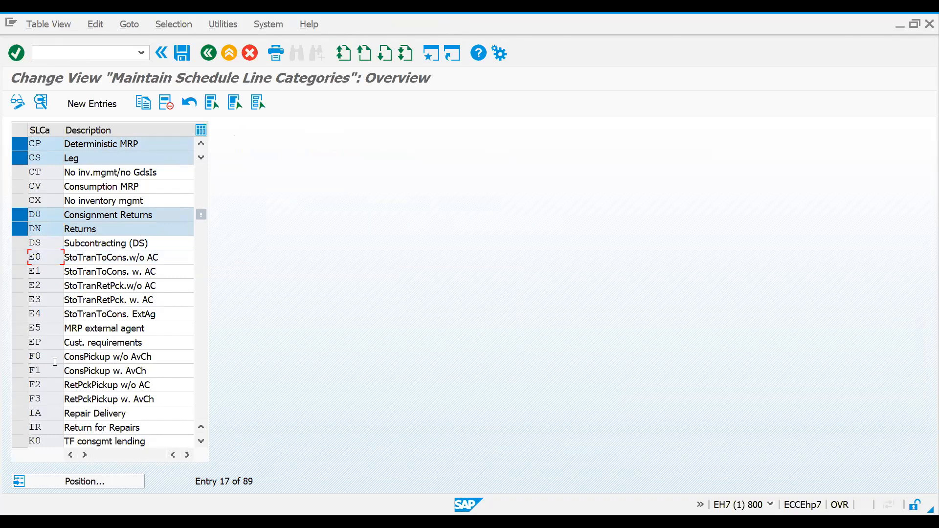
# Step: Go back to the categories starting with A and add AT, BN, BP, BT, BV, CN, CT and CX to the selection
pyautogui.click(96, 485)
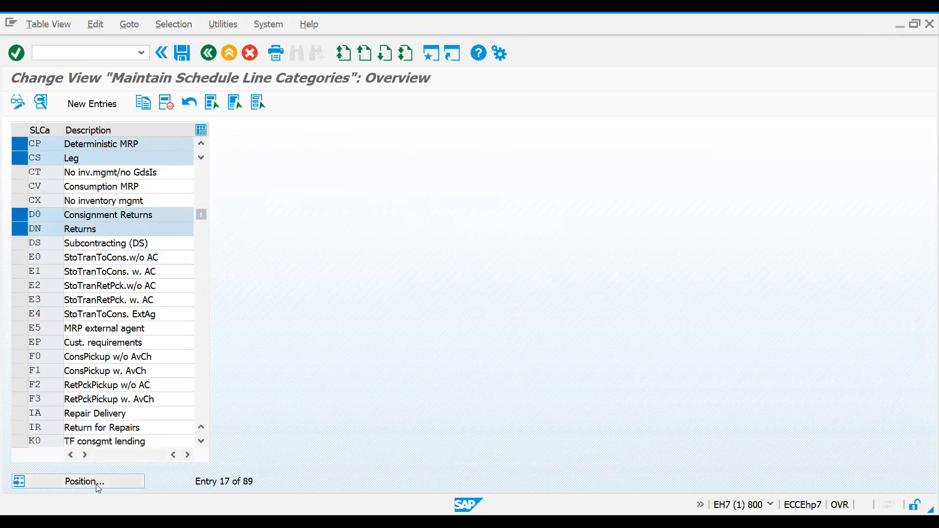
pyautogui.write('a')
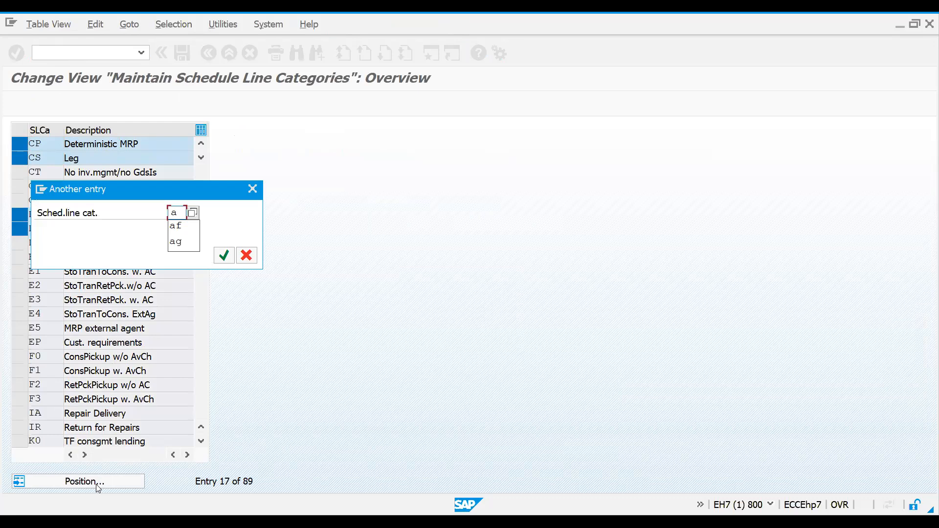
pyautogui.write('f')
pyautogui.press('Return')
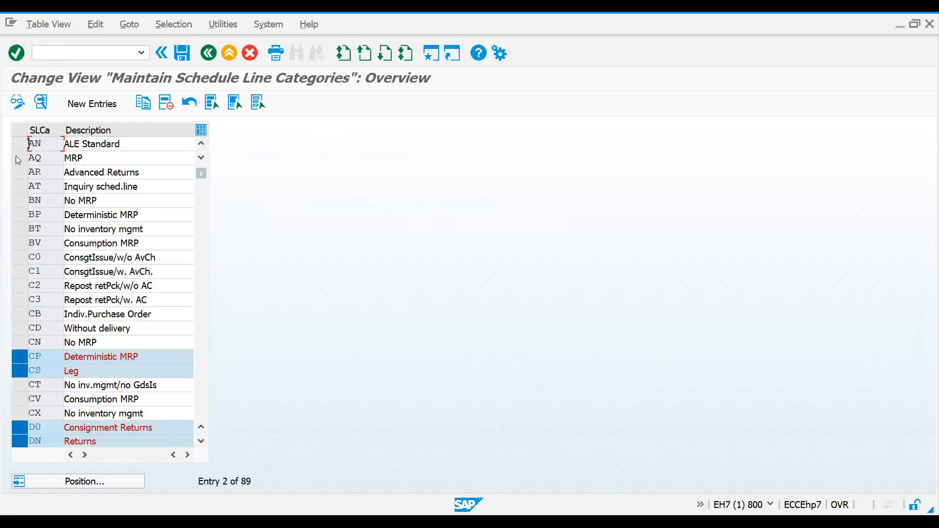
pyautogui.click(19, 191)
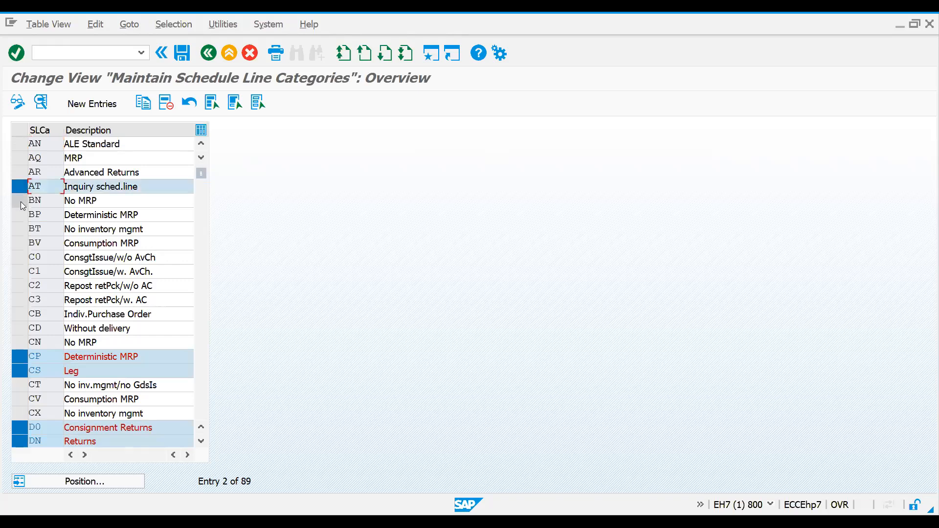
pyautogui.click(20, 201)
pyautogui.click(21, 217)
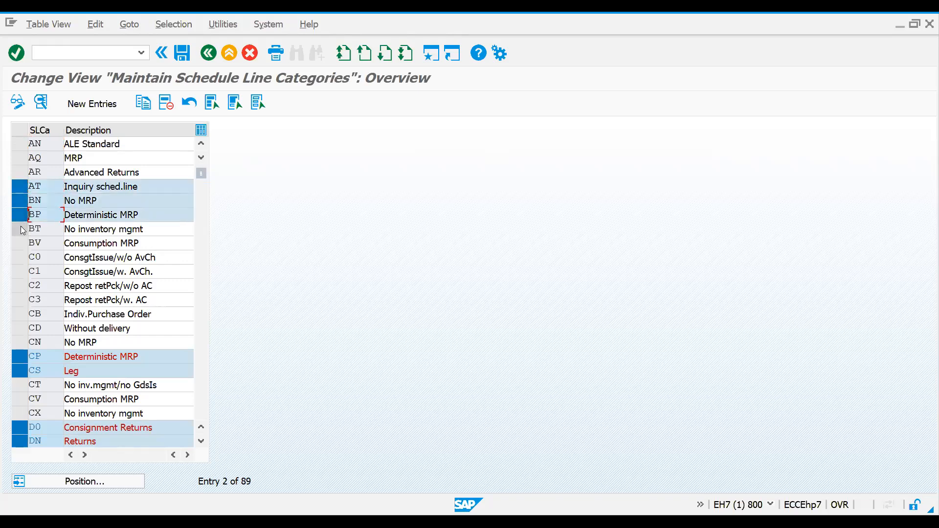
pyautogui.click(19, 230)
pyautogui.click(21, 243)
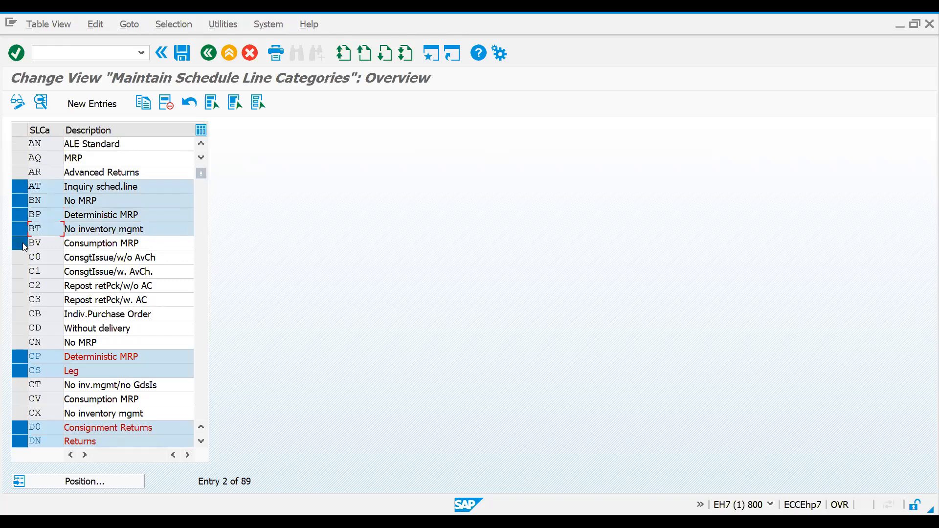
pyautogui.click(22, 343)
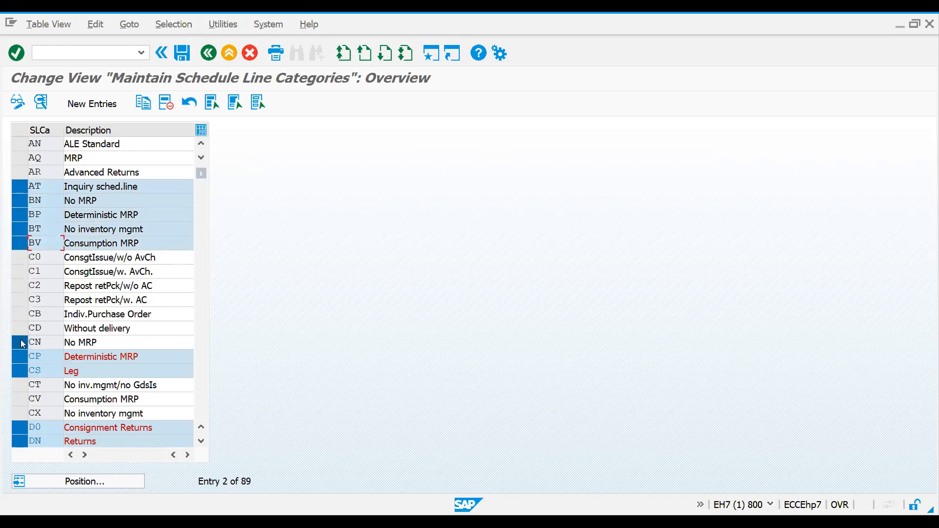
pyautogui.click(20, 385)
pyautogui.click(18, 418)
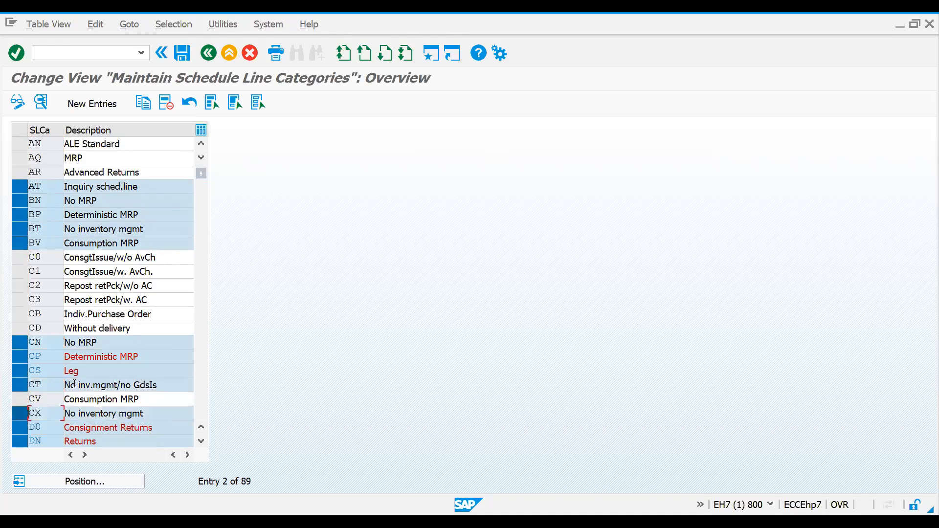
# Step: Open the details of the selected schedule line categories and examine the movement type of category AT
pyautogui.click(40, 104)
pyautogui.click(42, 105)
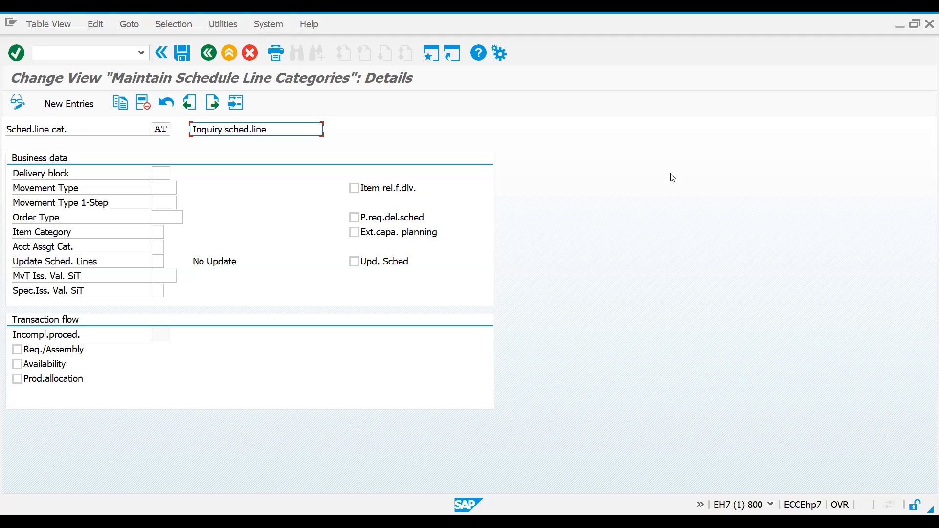
pyautogui.click(166, 129)
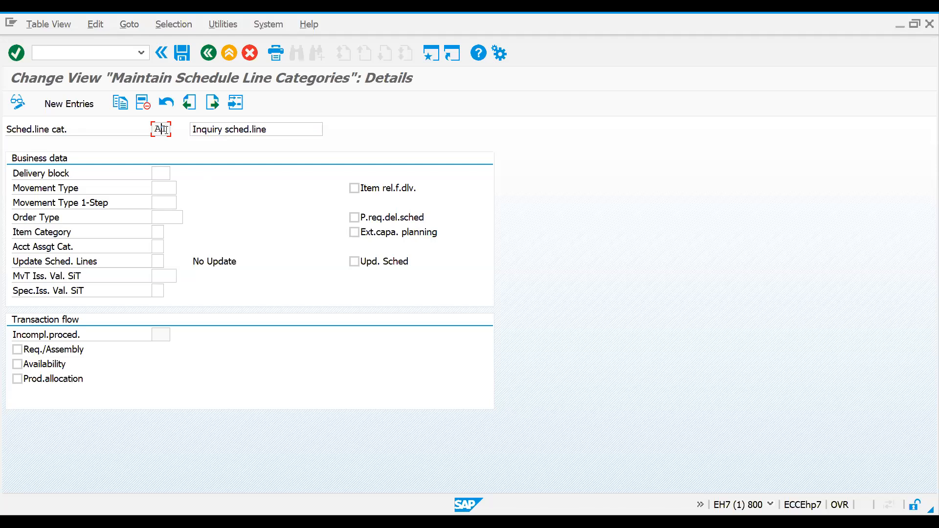
pyautogui.moveTo(164, 127); pyautogui.dragTo(202, 126)
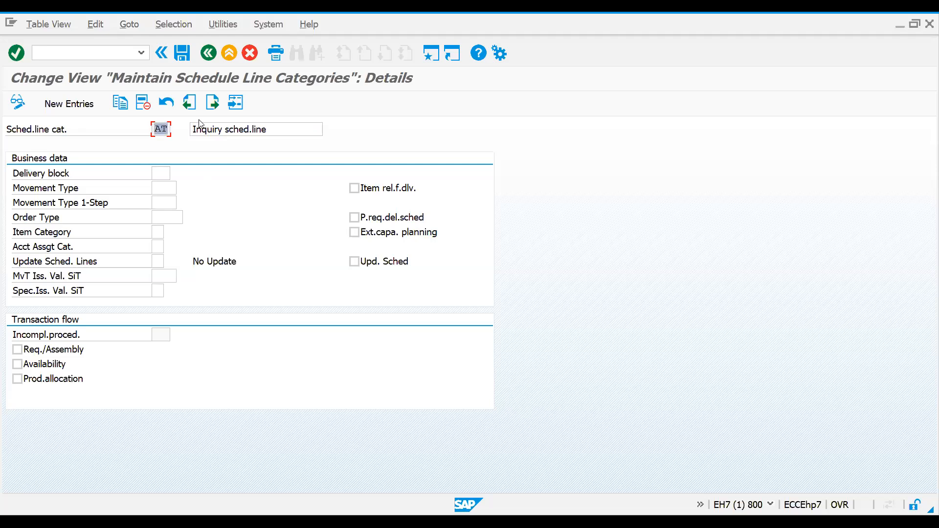
pyautogui.click(162, 188)
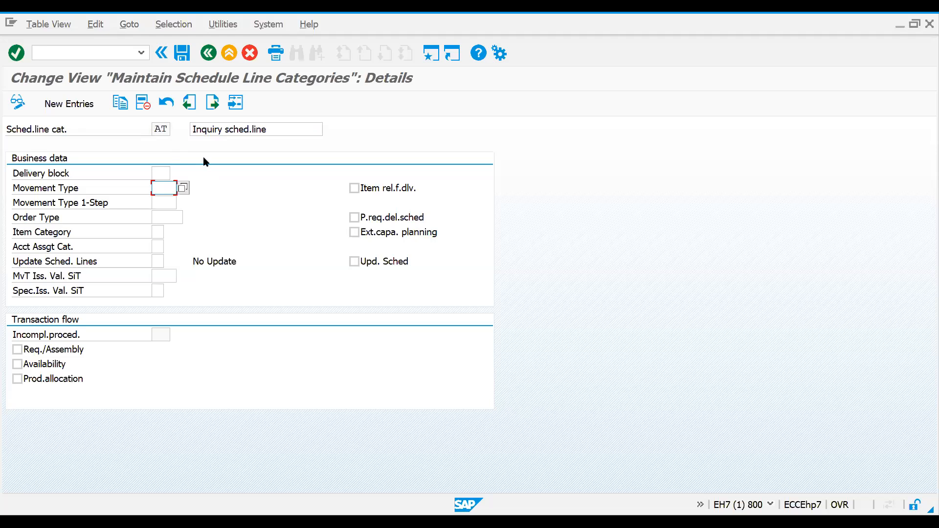
# Step: Jump to the details of schedule line category CN and examine its delivery block and movement type
pyautogui.click(237, 103)
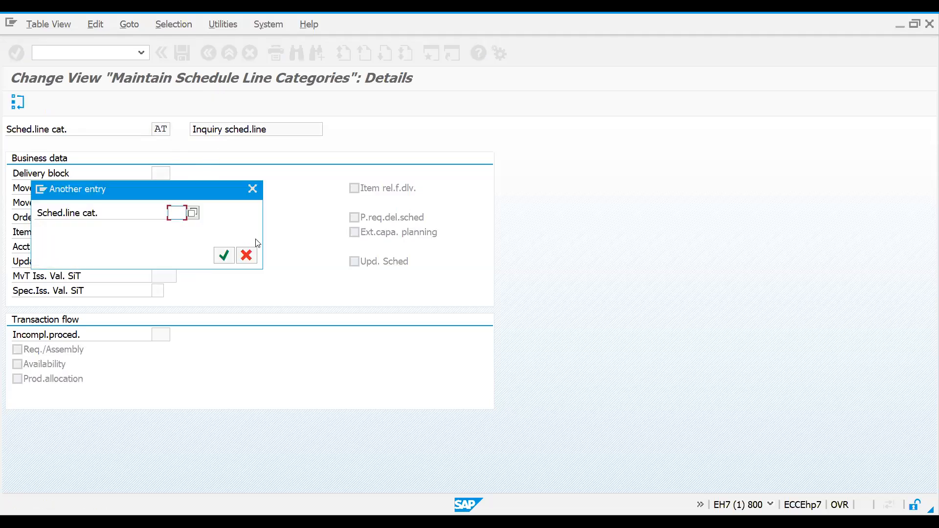
pyautogui.click(255, 254)
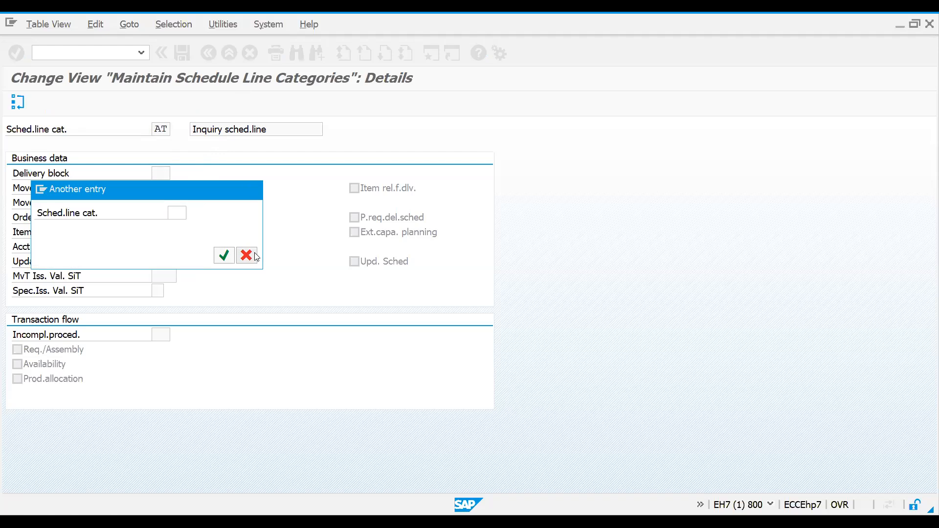
pyautogui.click(234, 108)
pyautogui.write('cn')
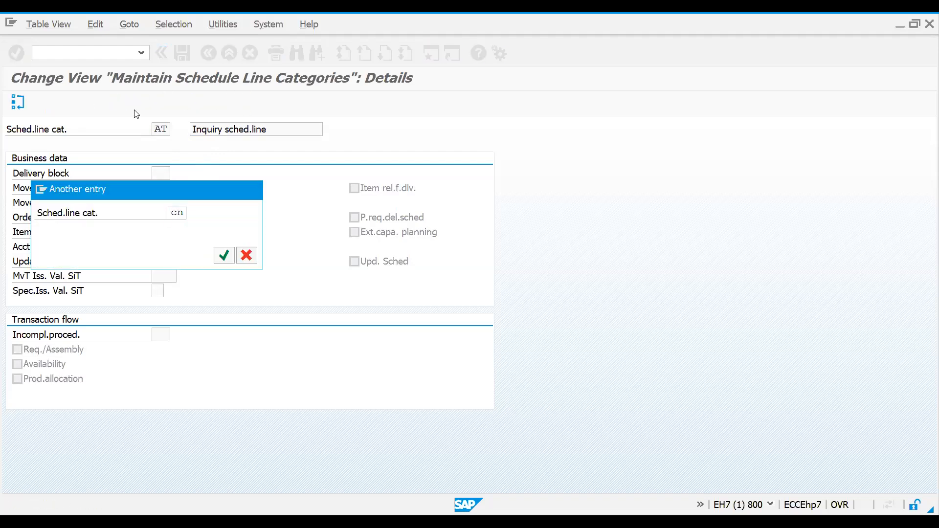
pyautogui.press('Return')
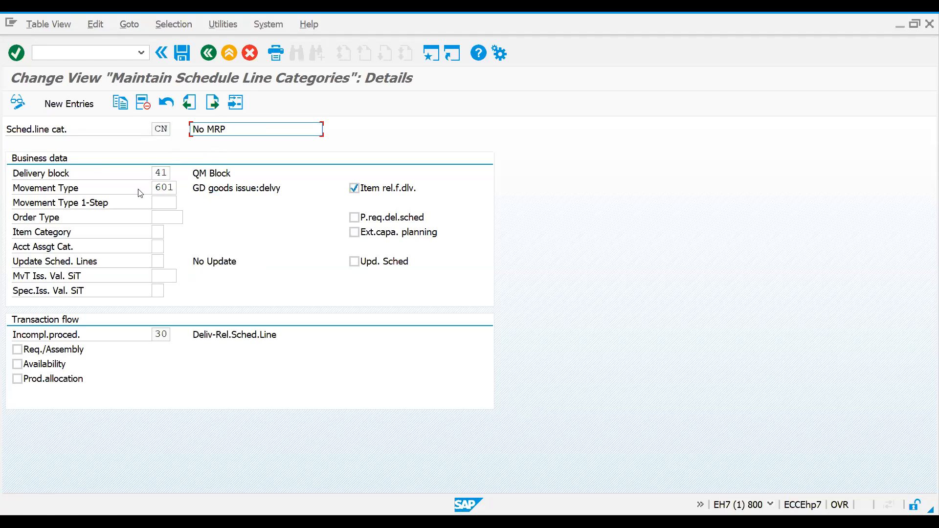
pyautogui.doubleClick(154, 127)
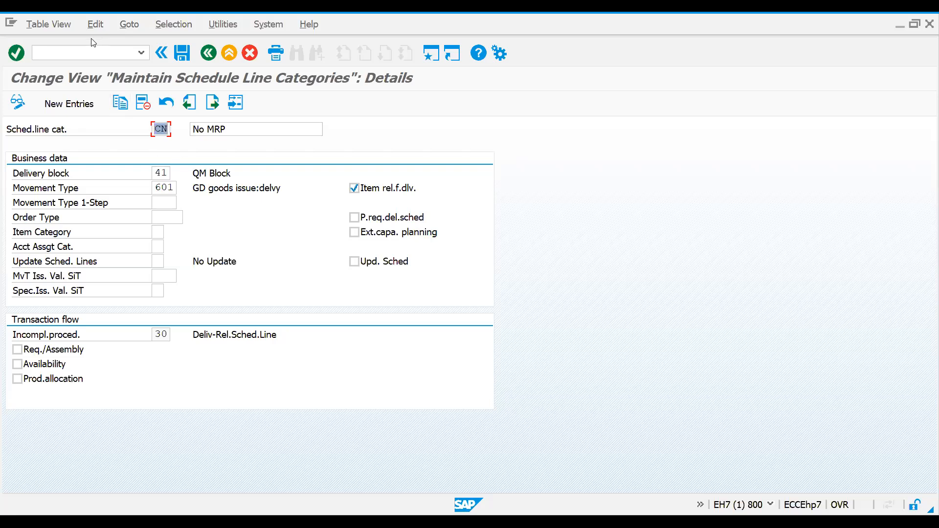
# Step: Run transaction VA11 in a new session to create an inquiry of type IN
pyautogui.click(84, 52)
pyautogui.moveTo(157, 130); pyautogui.dragTo(185, 133)
pyautogui.click(103, 57)
pyautogui.write('/ova11')
pyautogui.press('Return')
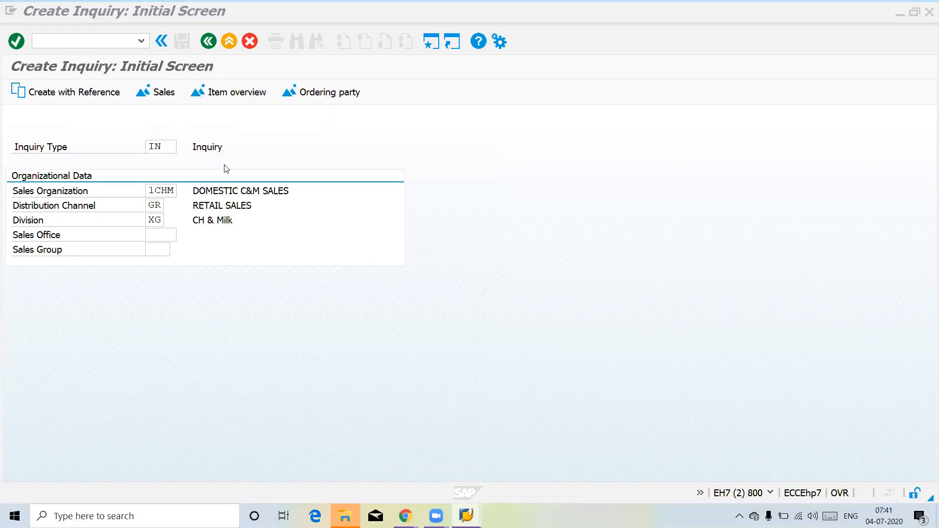
pyautogui.click(198, 169)
pyautogui.press('Return')
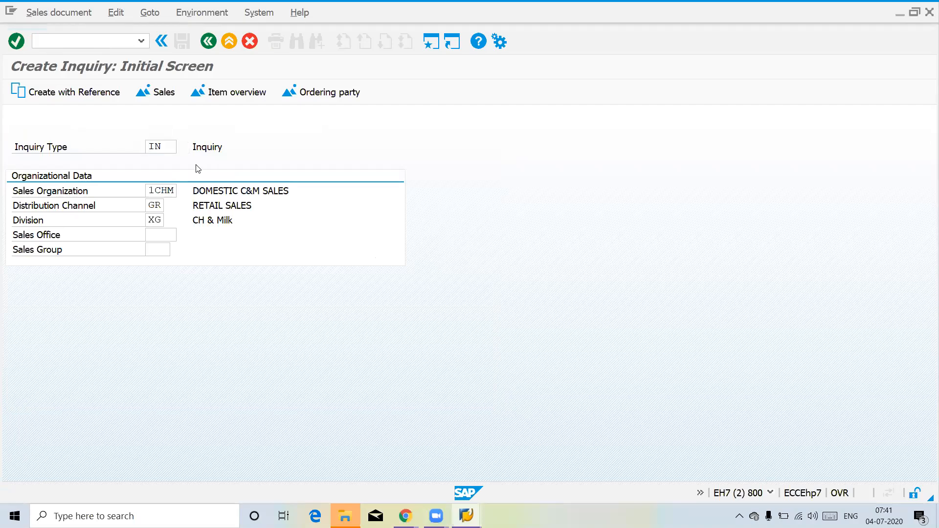
# Step: Enter LEVI AND CO LTD. as the inquiry's sold-to and ship-to party, and add material 202 with quantity 1
pyautogui.press('Return')
pyautogui.press('Return')
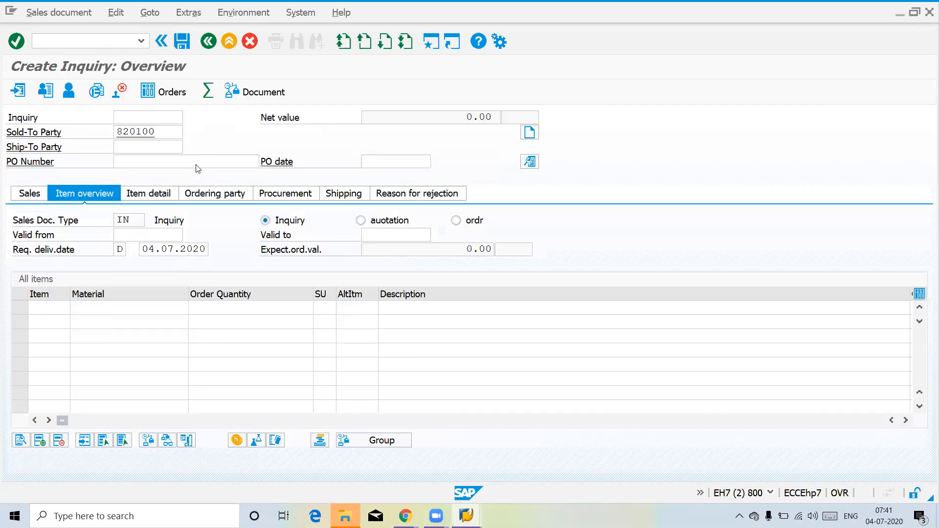
pyautogui.press('Return')
pyautogui.write('202')
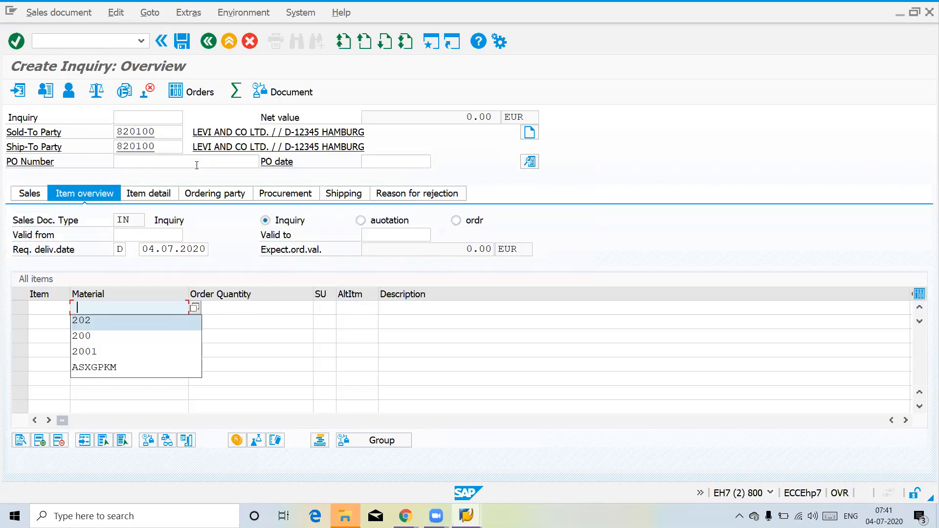
pyautogui.press('Tab')
pyautogui.write('1')
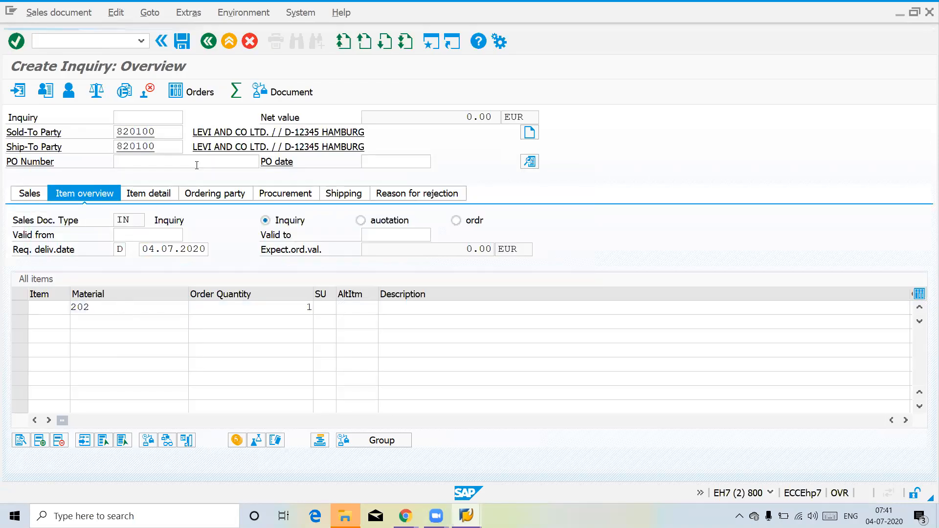
pyautogui.press('Return')
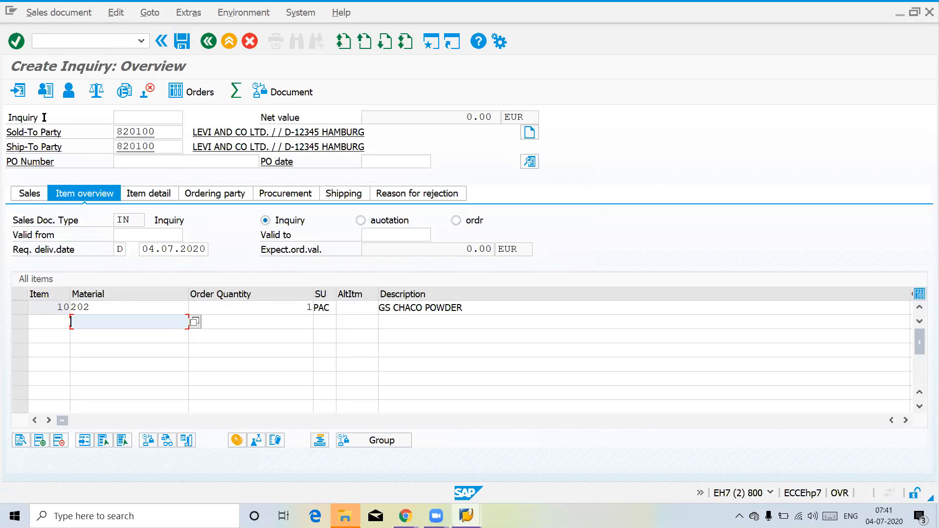
# Step: Open the schedule lines of the inquiry's material 202 item and check its schedule line category
pyautogui.doubleClick(286, 307)
pyautogui.click(415, 166)
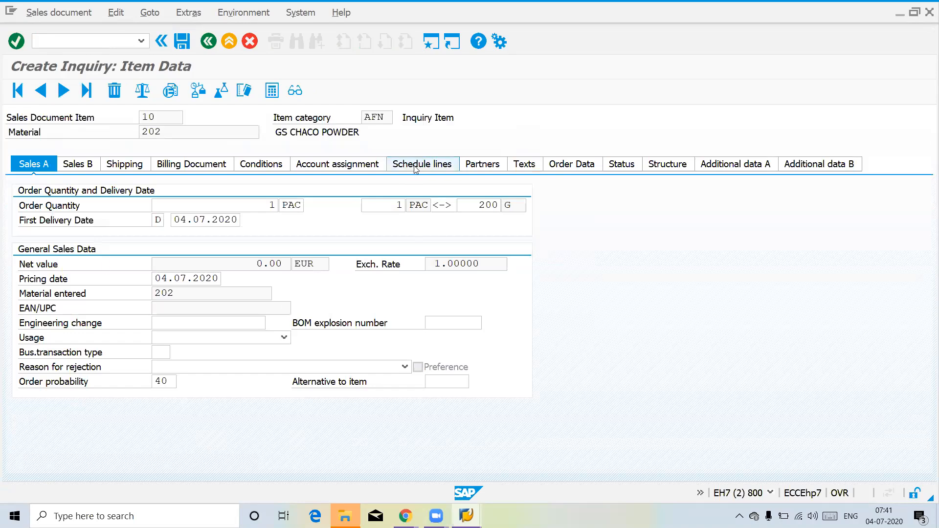
pyautogui.doubleClick(674, 264)
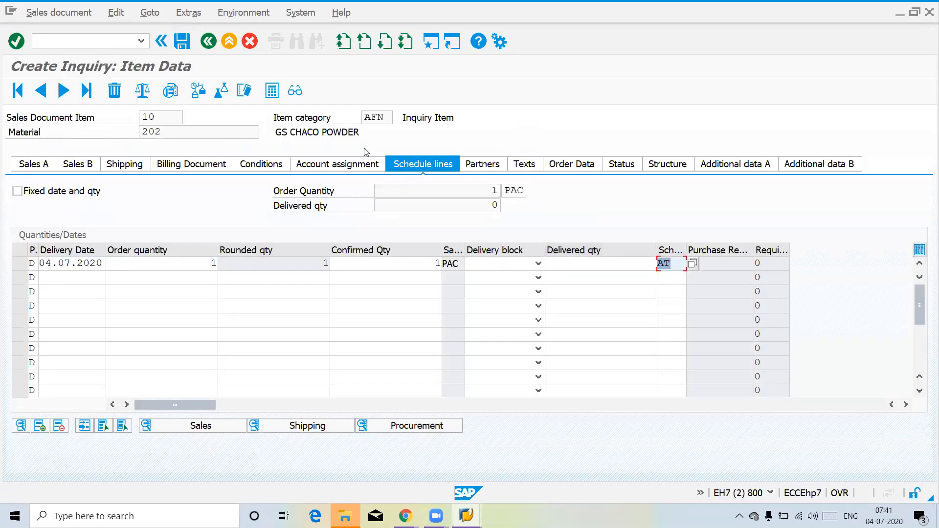
# Step: Leave the unsaved inquiry and start creating a quotation of type QT in the same session
pyautogui.click(60, 35)
pyautogui.write('/nva2')
pyautogui.press('Return')
# Step: Enter LEVI AND CO LTD. as the quotation's sold-to and ship-to party, and add material 202 with quantity 2
pyautogui.press('Return')
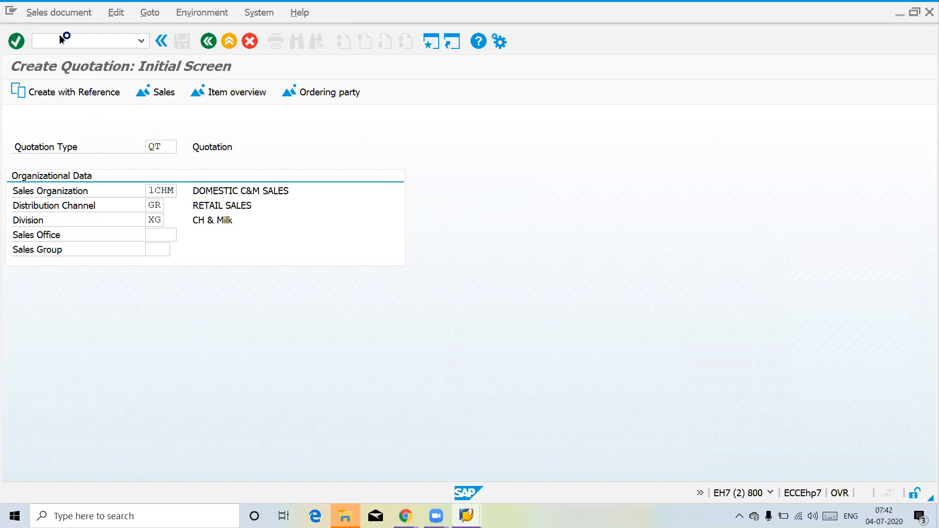
pyautogui.press('space')
pyautogui.press('Down')
pyautogui.press('Return')
pyautogui.press('Return')
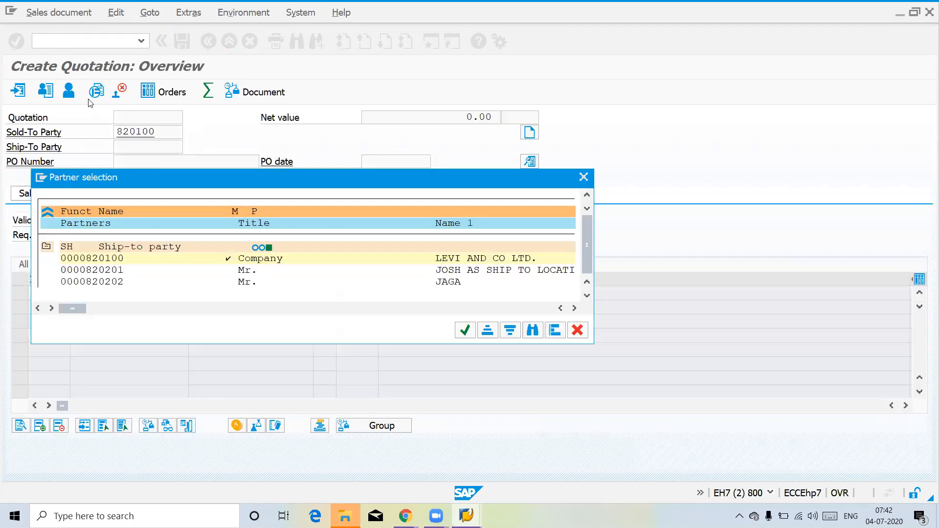
pyautogui.press('Return')
pyautogui.write('202')
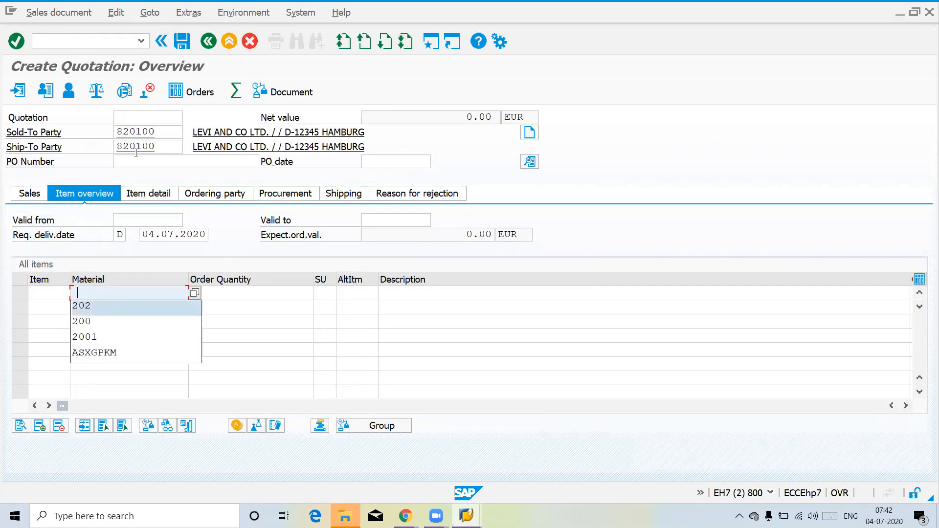
pyautogui.press('Tab')
pyautogui.write('2')
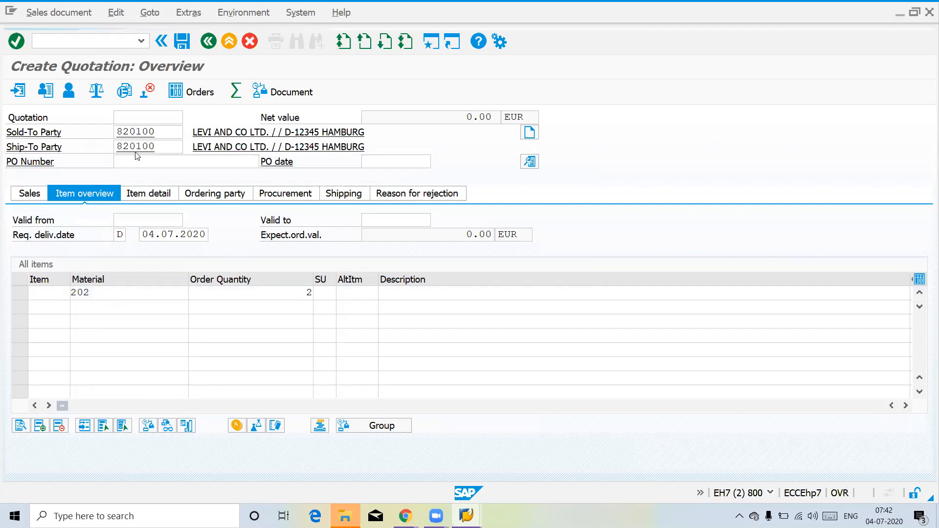
pyautogui.press('Return')
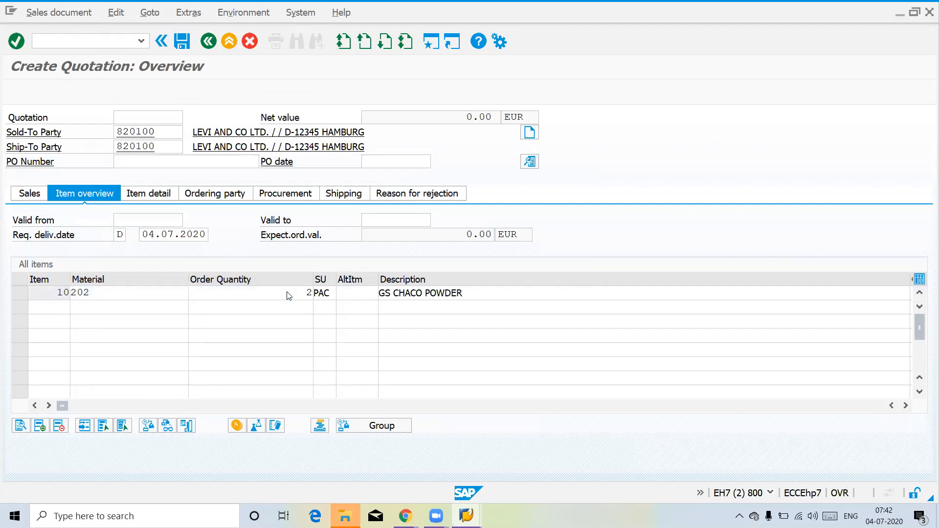
# Step: Open the schedule lines of the quotation's material 202 item and check its schedule line category
pyautogui.doubleClick(290, 293)
pyautogui.click(441, 165)
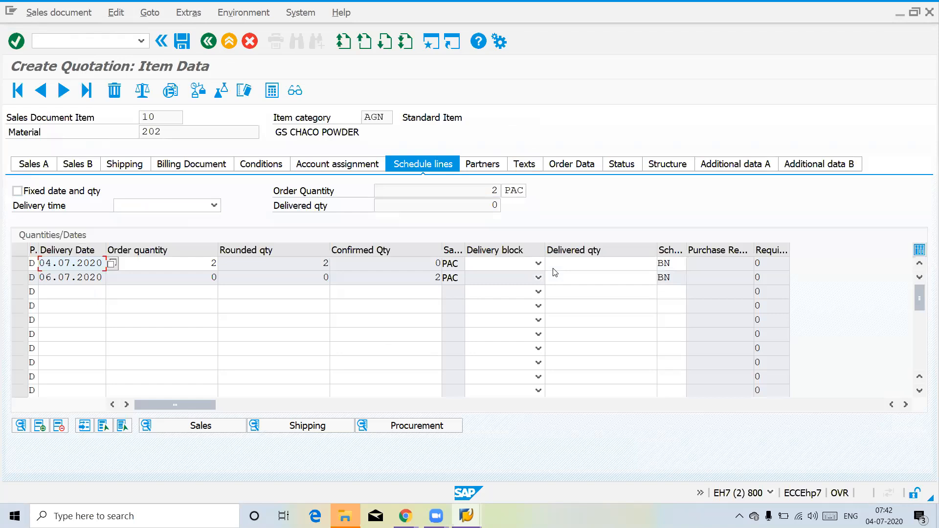
pyautogui.click(674, 265)
pyautogui.moveTo(674, 265); pyautogui.dragTo(650, 265)
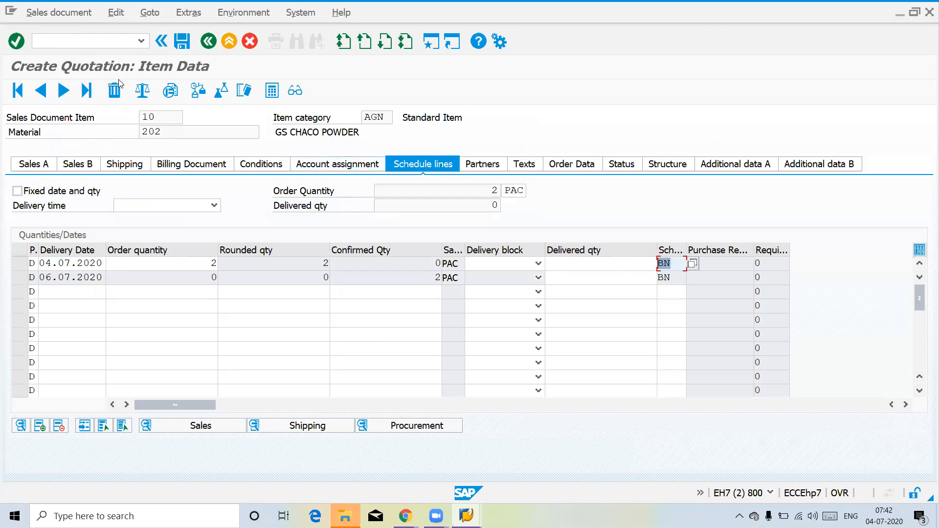
# Step: Leave the unsaved quotation and start a sales order of type ZOR1 with transaction VA01
pyautogui.click(75, 41)
pyautogui.write('/nv')
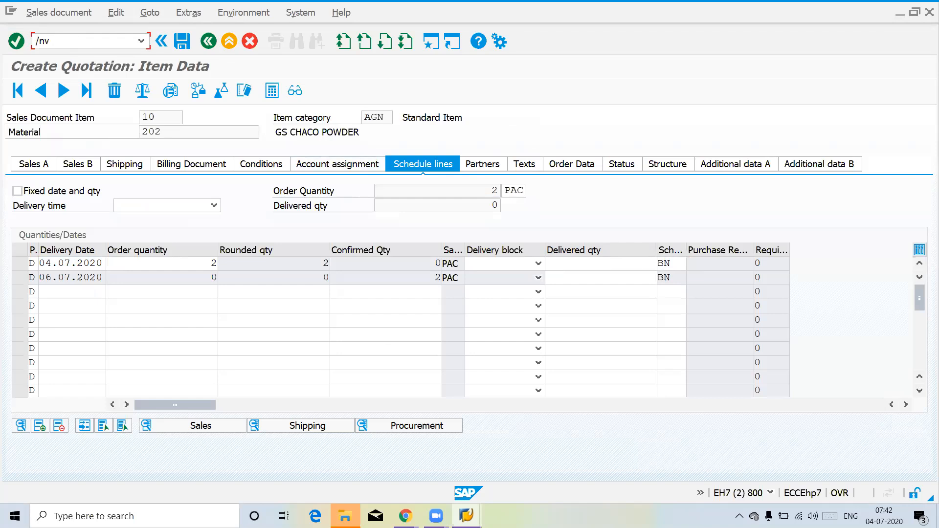
pyautogui.write('a01')
pyautogui.press('Return')
# Step: Enter LEVI AND CO LTD. as the order's sold-to and ship-to party, and add material 202 with quantity 1
pyautogui.press('Return')
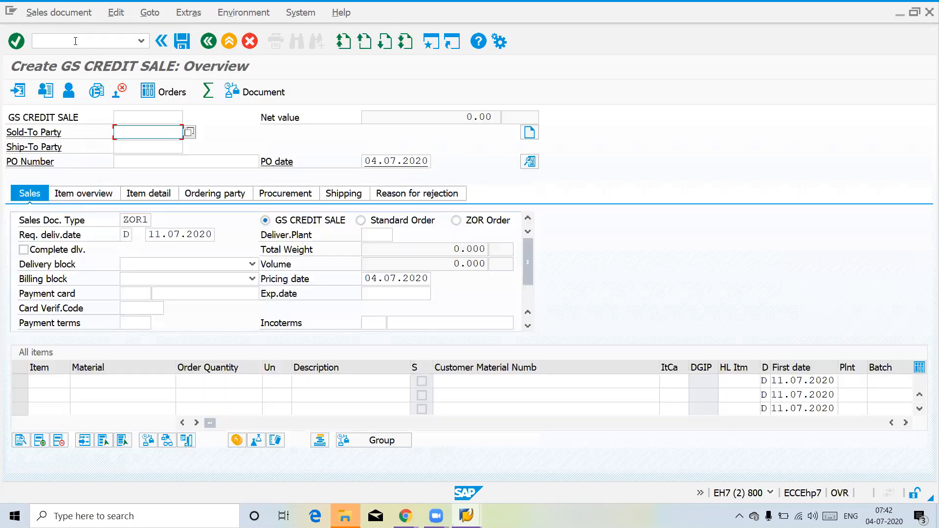
pyautogui.write('820100')
pyautogui.press('Return')
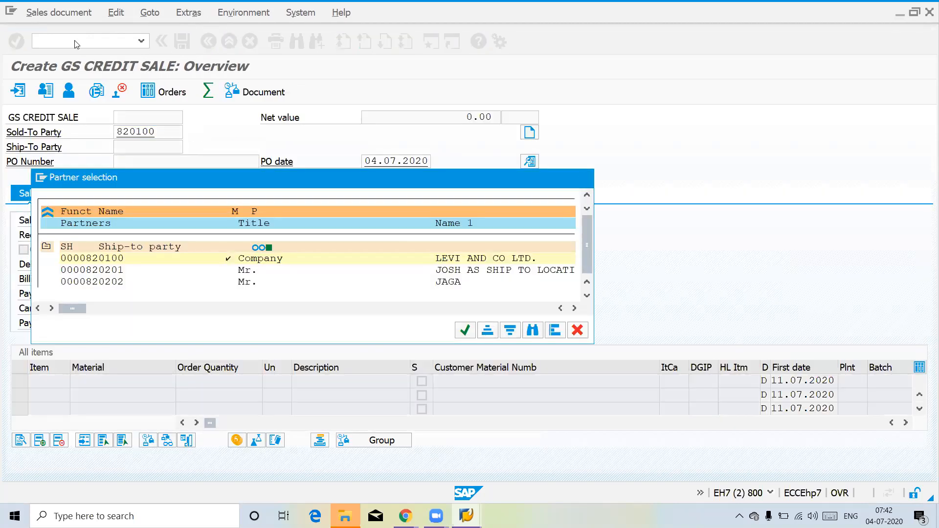
pyautogui.press('Return')
pyautogui.write('202')
pyautogui.press('Tab')
pyautogui.write('1')
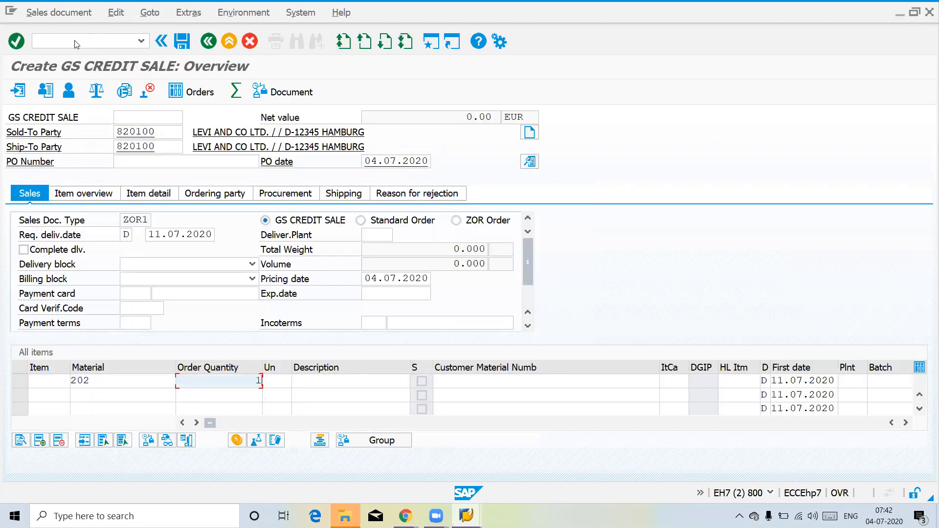
pyautogui.press('Return')
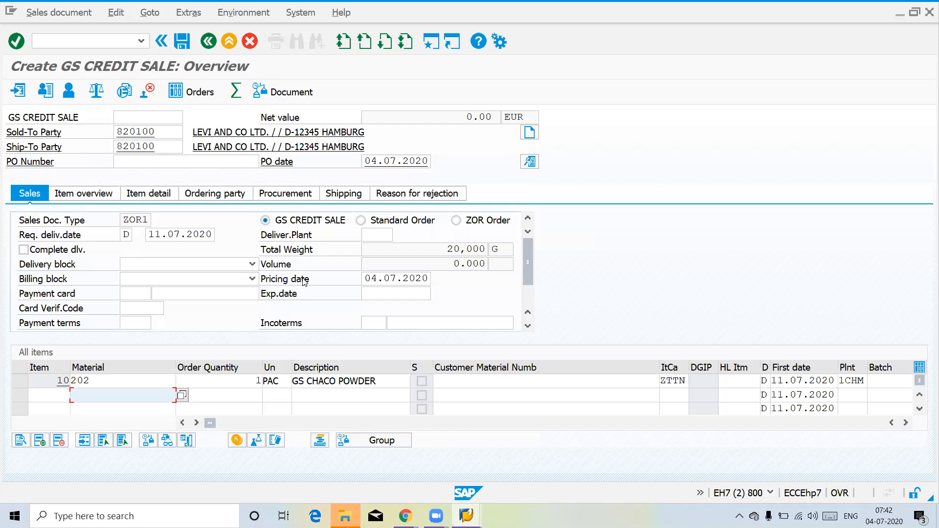
# Step: Open the schedule lines of the order's material 202 item and check its schedule line category
pyautogui.doubleClick(342, 381)
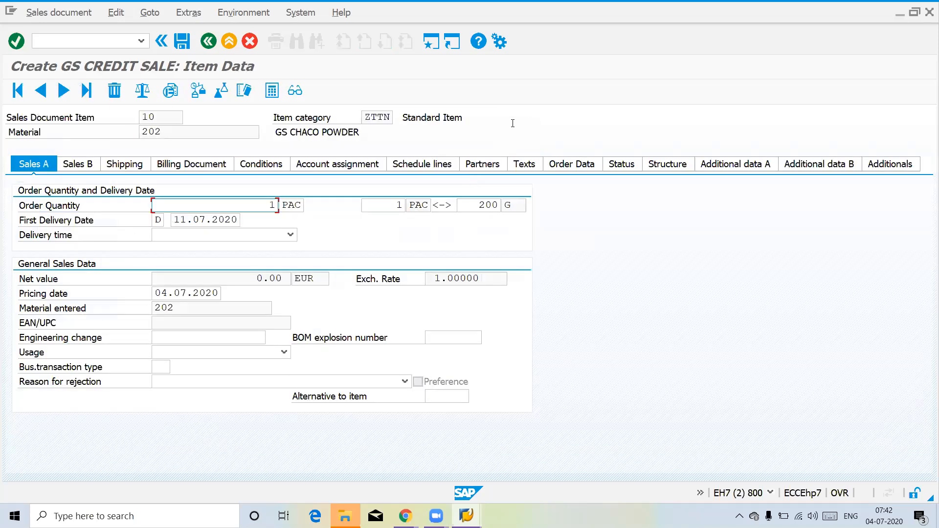
pyautogui.click(423, 164)
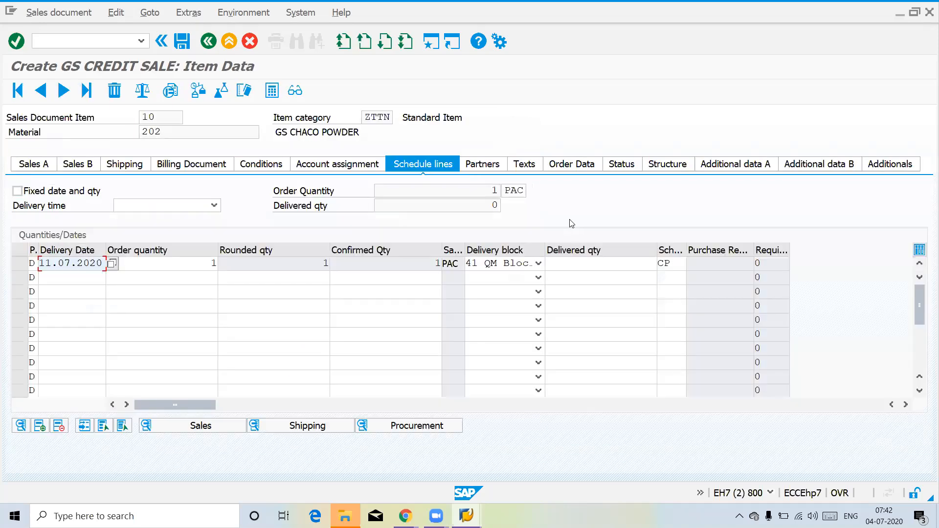
pyautogui.doubleClick(674, 265)
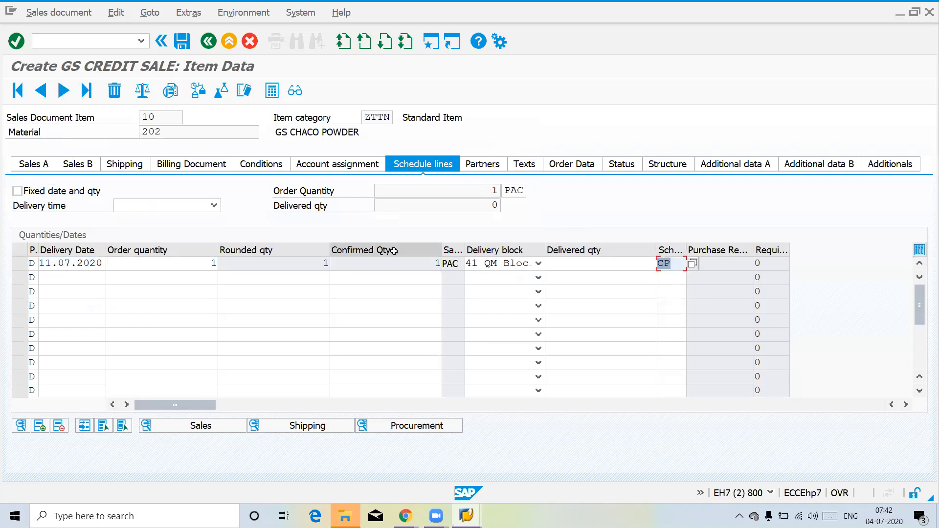
pyautogui.click(80, 42)
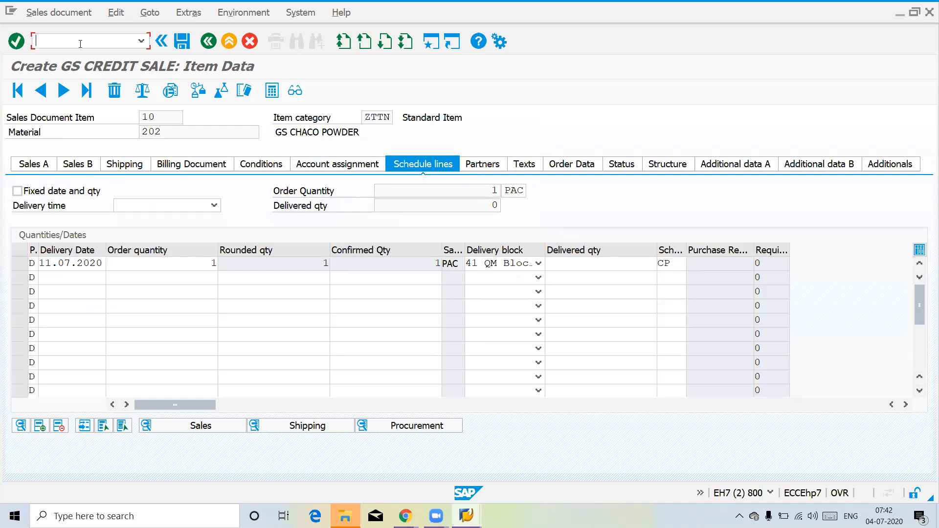
# Step: Add material 200 with quantity 1 as the order's second item and examine its schedule line category
pyautogui.click(208, 42)
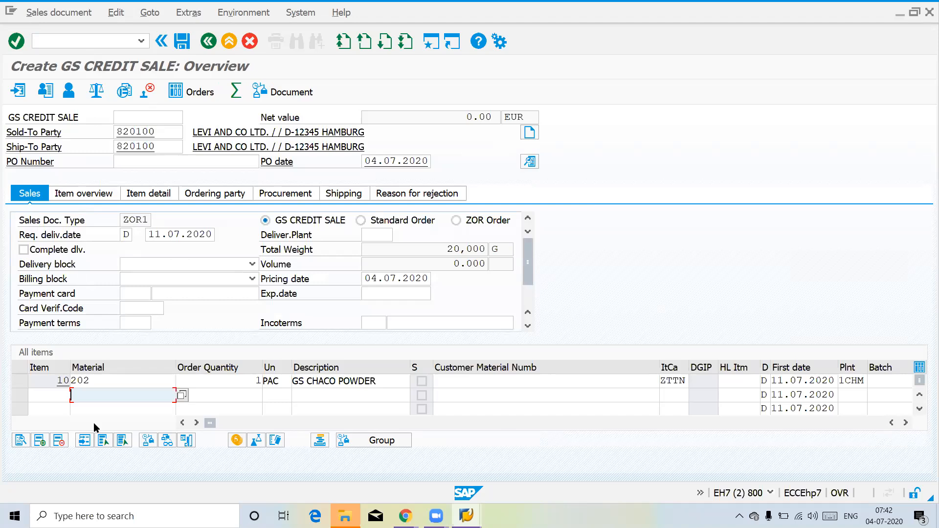
pyautogui.write('200')
pyautogui.press('Tab')
pyautogui.write('1')
pyautogui.press('Return')
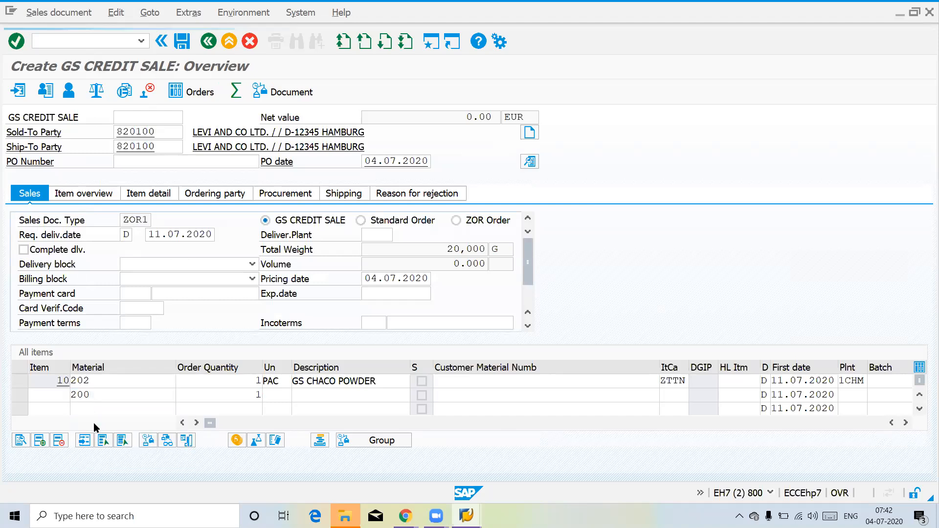
pyautogui.doubleClick(223, 395)
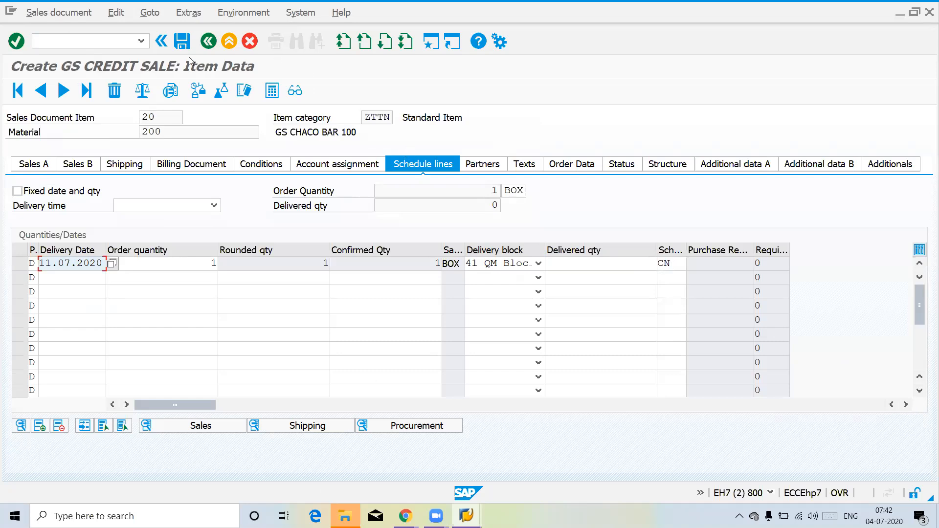
pyautogui.click(208, 43)
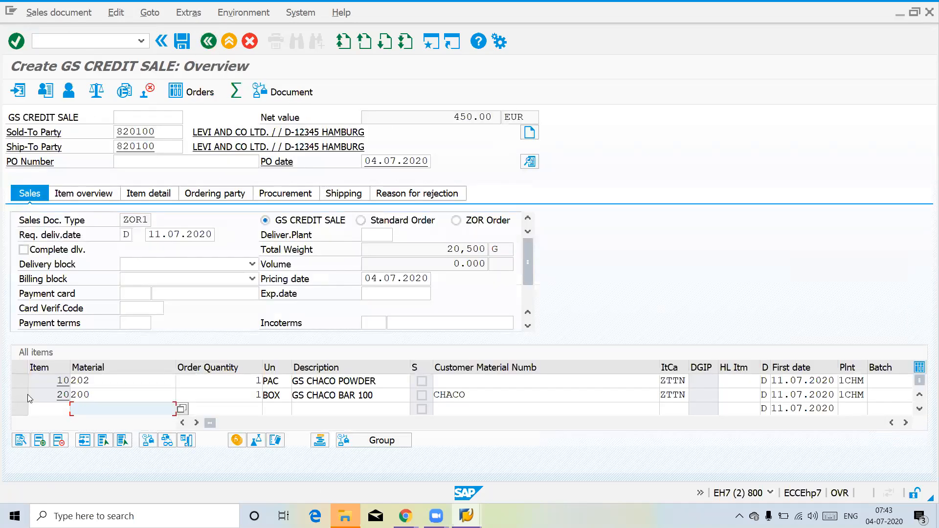
# Step: Select both order items, materials 202 and 200, in the item list
pyautogui.click(20, 395)
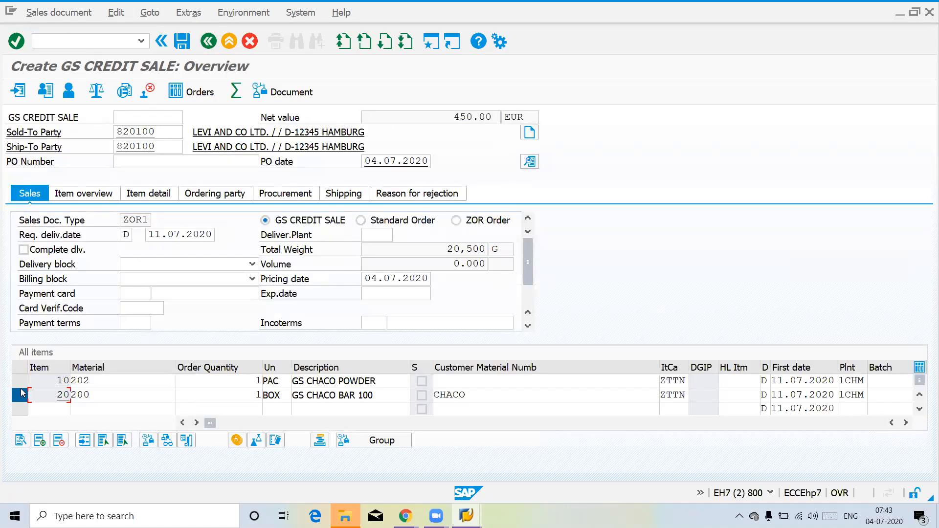
pyautogui.click(21, 384)
pyautogui.click(21, 394)
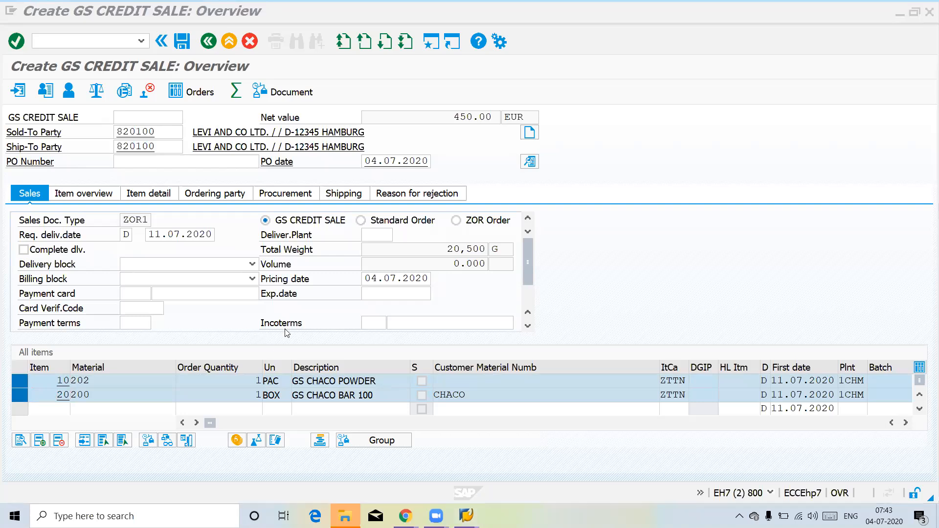
pyautogui.press('super+p')
pyautogui.click(612, 260)
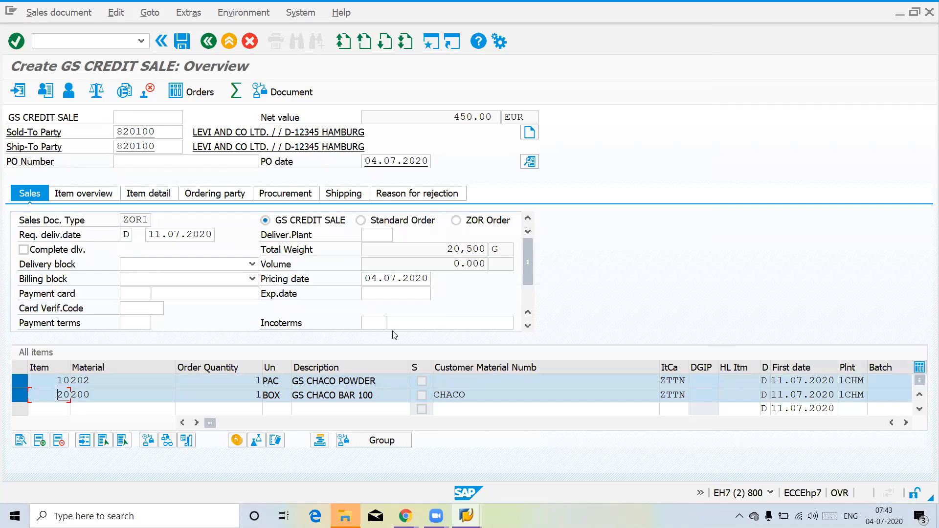
# Step: Display the MRP 1 view of material 200 for plant 1CHM and storage location SALE, check its MRP type, and return to the order
pyautogui.click(20, 380)
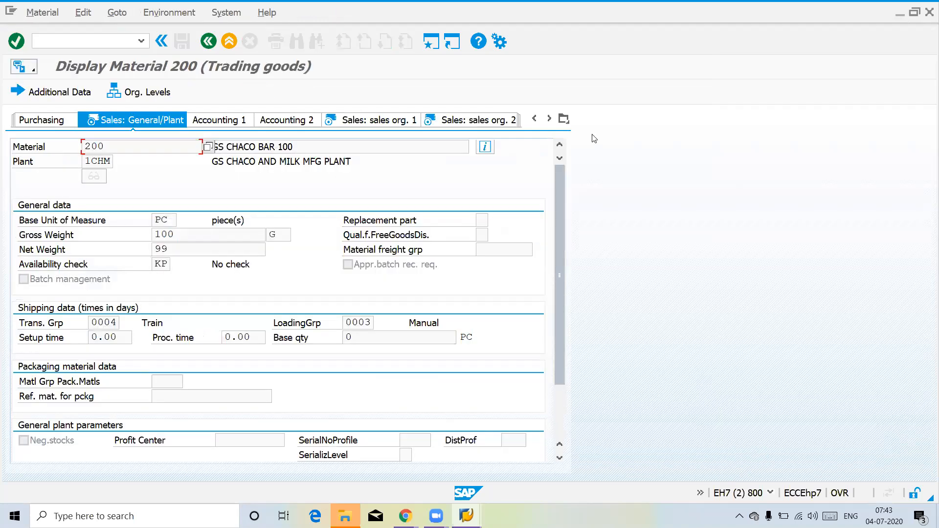
pyautogui.click(564, 119)
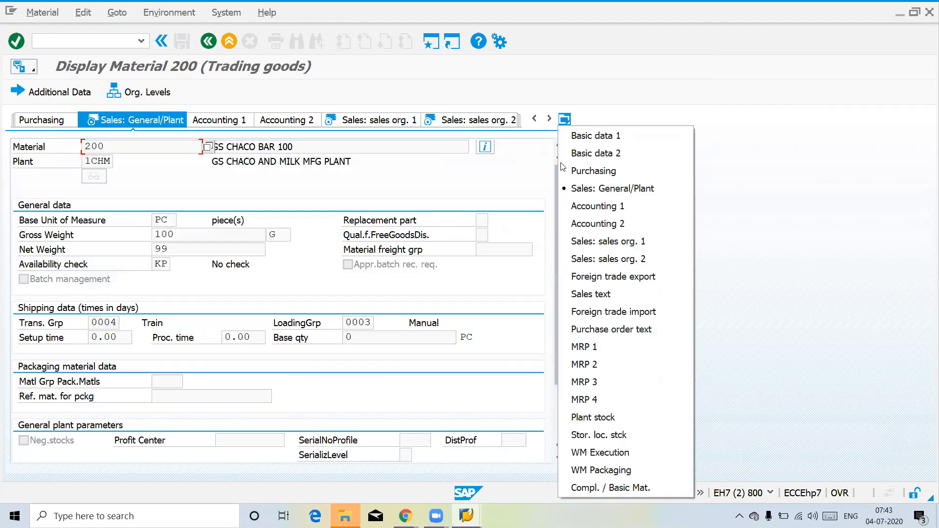
pyautogui.click(586, 347)
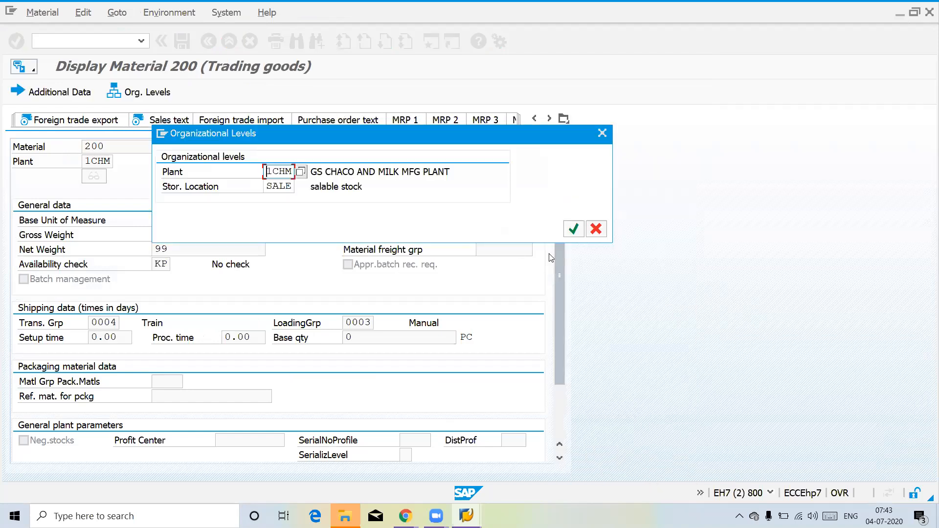
pyautogui.press('Return')
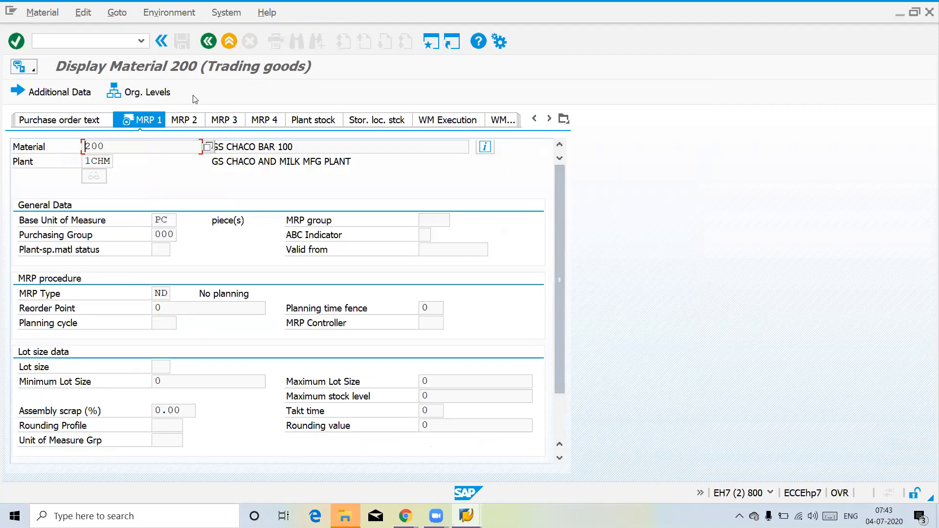
pyautogui.doubleClick(157, 292)
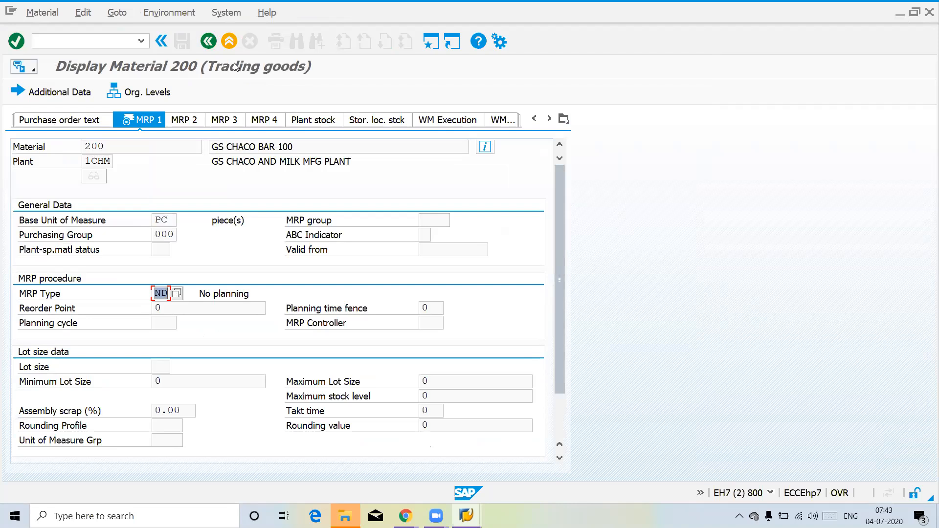
pyautogui.click(212, 44)
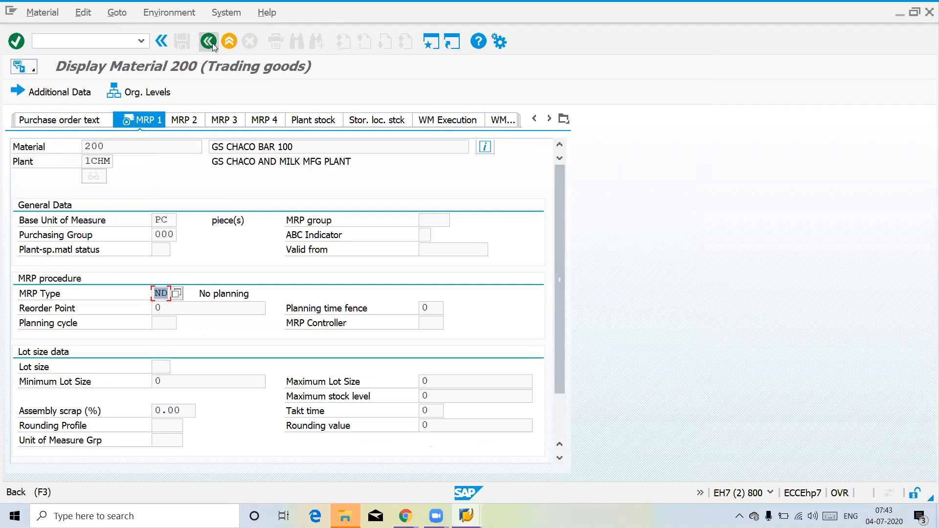
# Step: Display material 202, look through its master data views for MRP data, open the sales org. 1 view, and return to the order
pyautogui.click(20, 381)
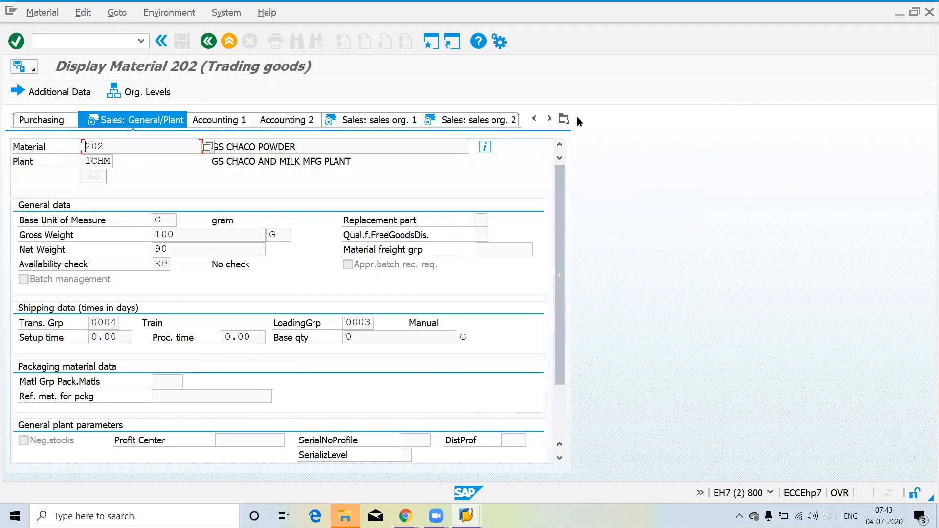
pyautogui.click(564, 119)
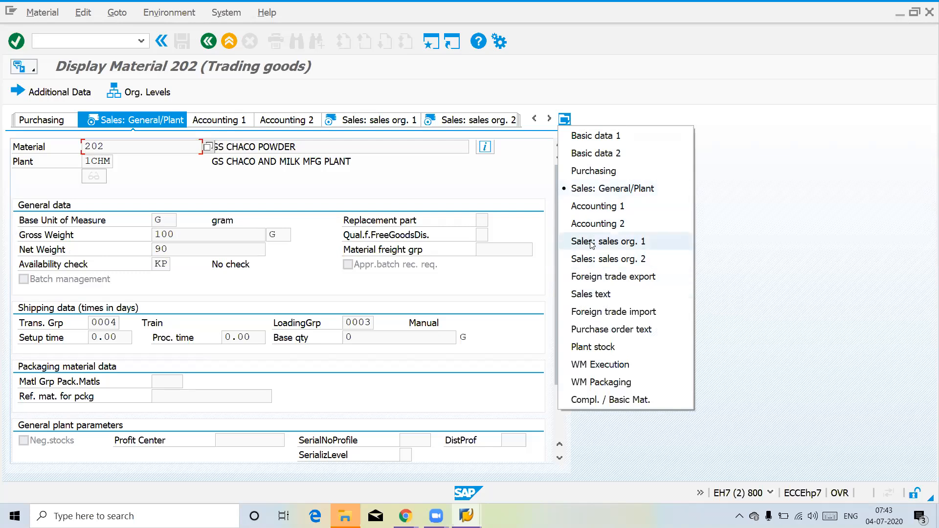
pyautogui.click(547, 120)
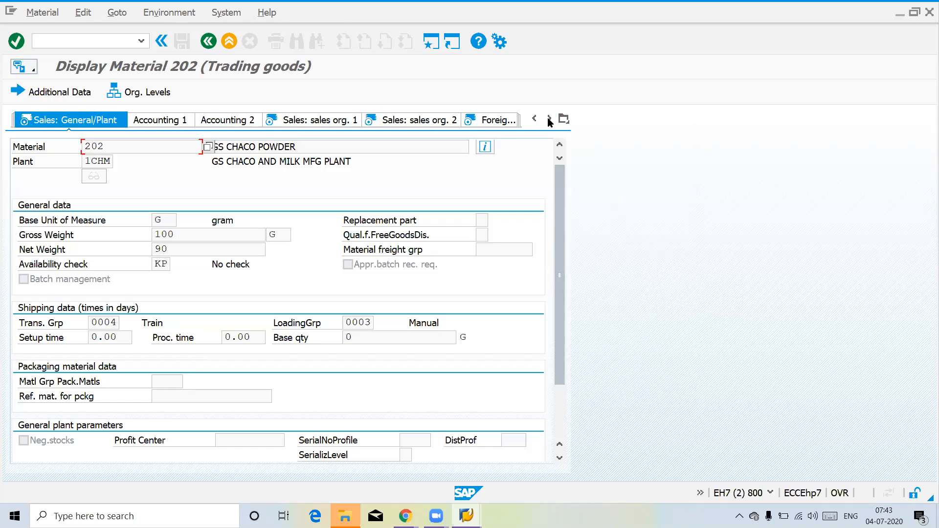
pyautogui.click(549, 119)
pyautogui.click(549, 119)
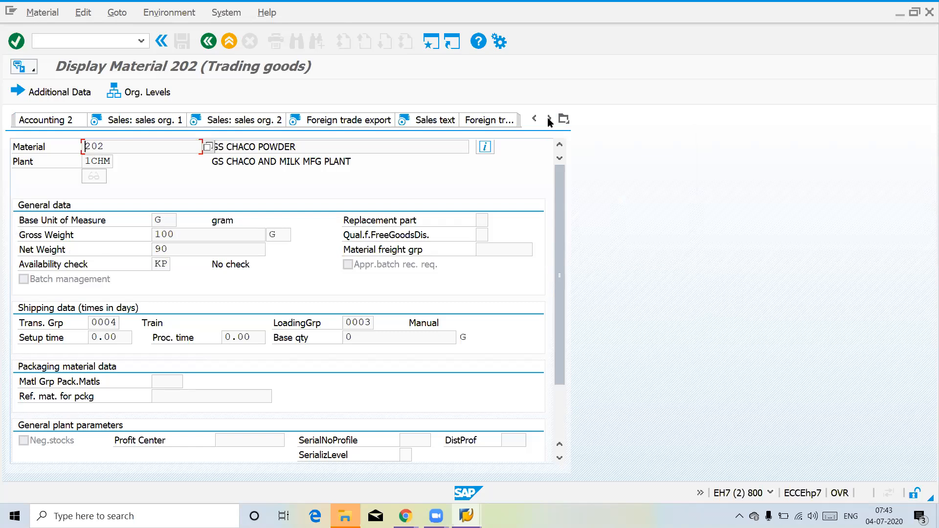
pyautogui.click(548, 119)
pyautogui.click(549, 119)
pyautogui.click(549, 119)
pyautogui.click(549, 119)
pyautogui.click(549, 119)
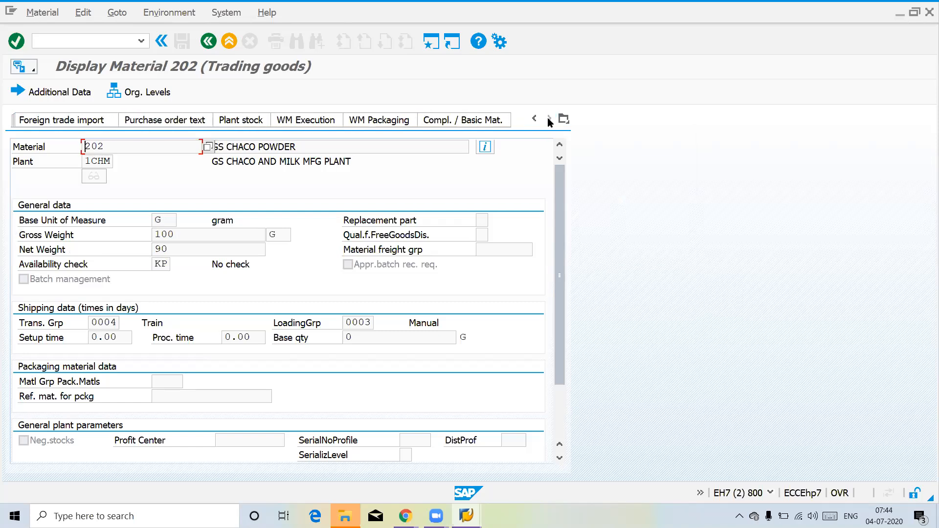
pyautogui.click(535, 119)
pyautogui.click(535, 119)
pyautogui.click(535, 120)
pyautogui.click(535, 120)
pyautogui.click(535, 119)
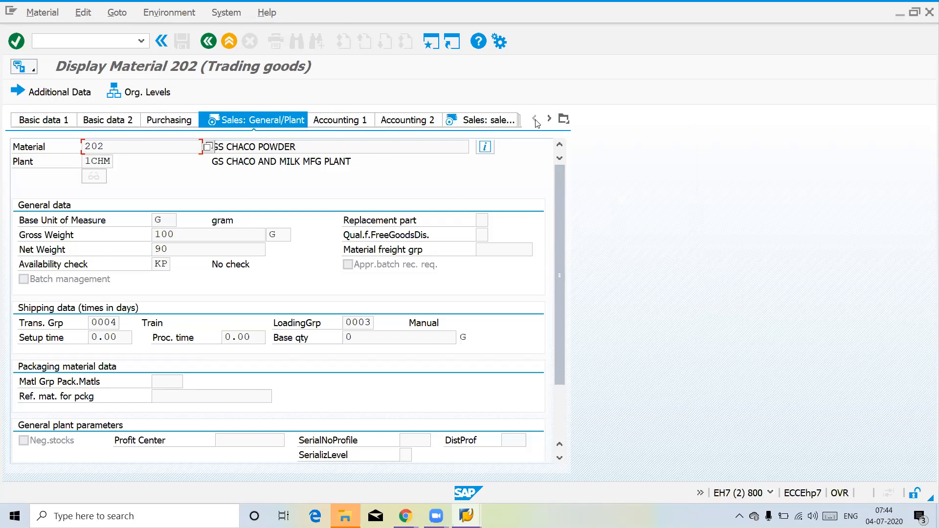
pyautogui.click(466, 123)
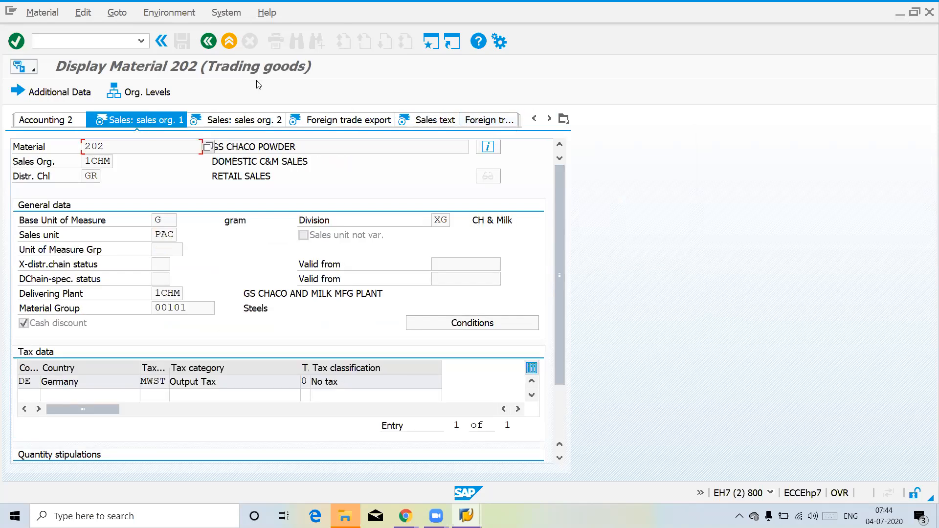
pyautogui.click(205, 44)
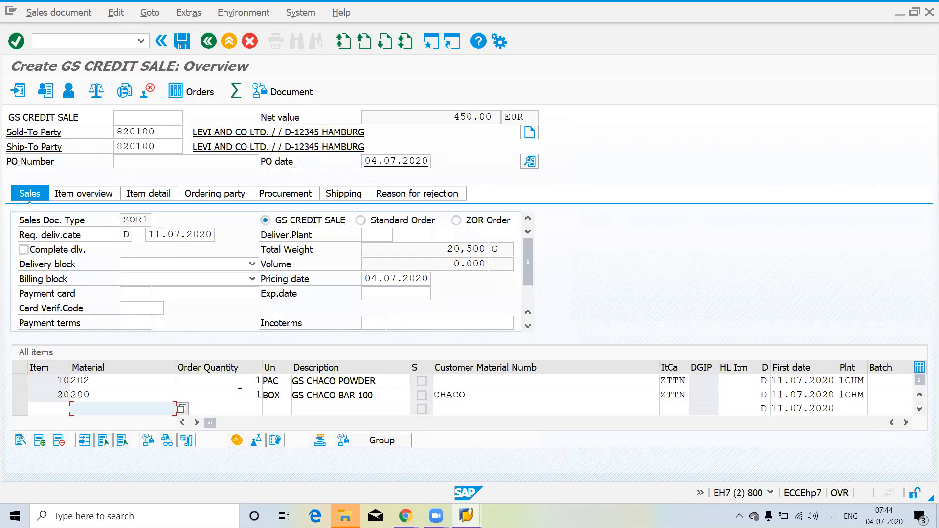
# Step: Leave the order for the schedule line category assignment table and position the list at item category ZTTN
pyautogui.click(240, 392)
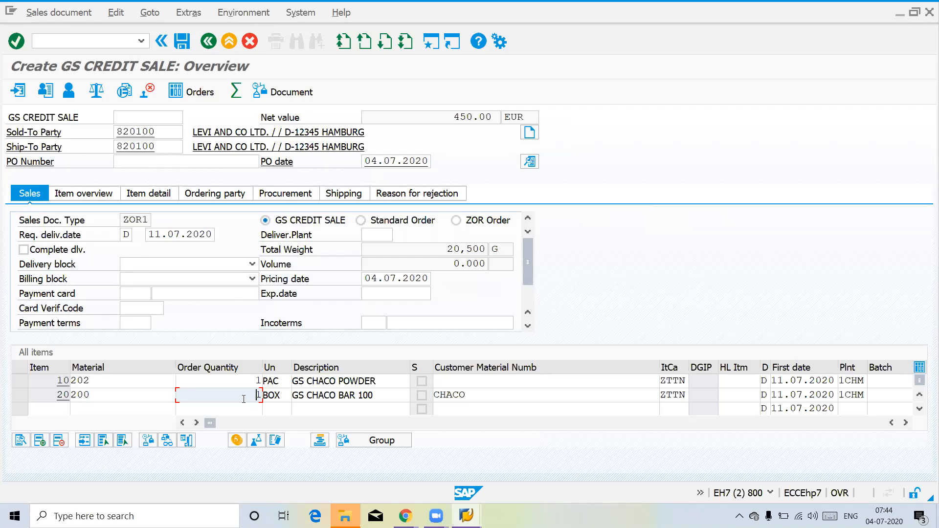
pyautogui.click(244, 384)
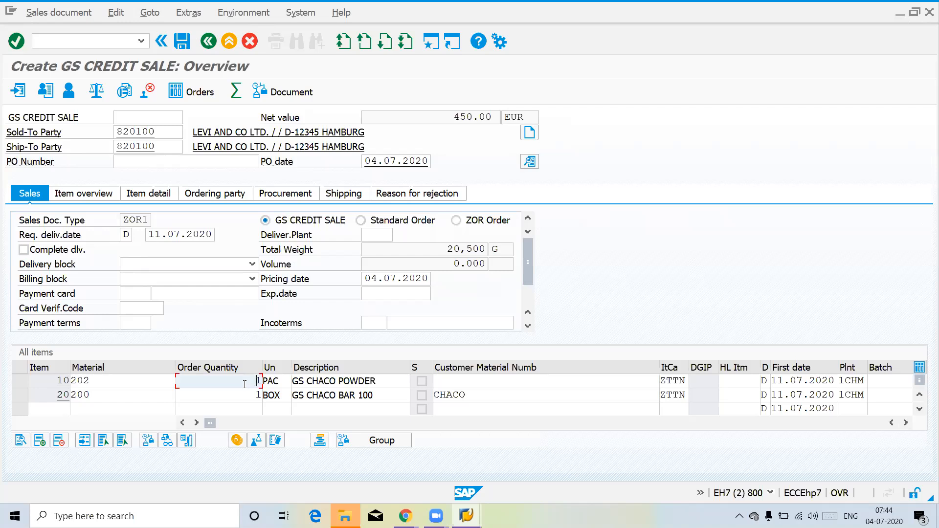
pyautogui.click(83, 42)
pyautogui.write('/nv')
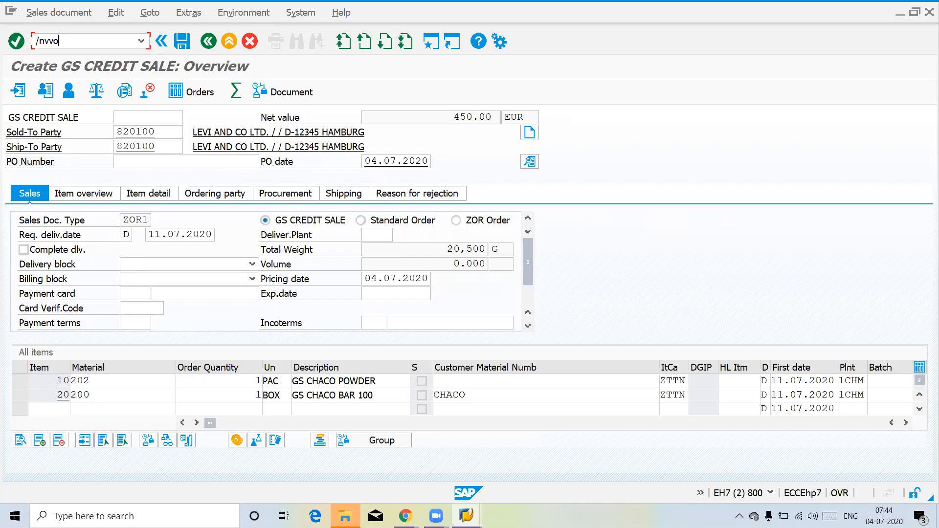
pyautogui.write('ov')
pyautogui.press('Return')
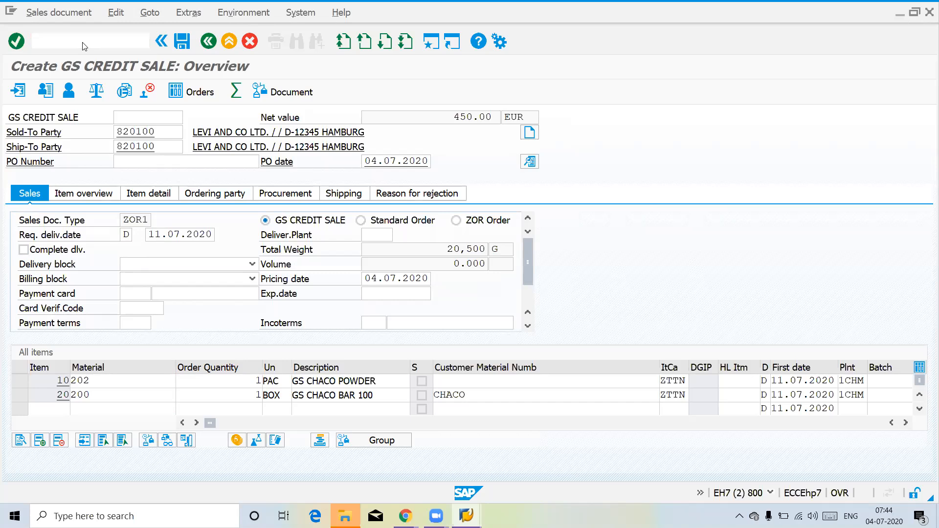
pyautogui.click(70, 467)
pyautogui.write('zttn')
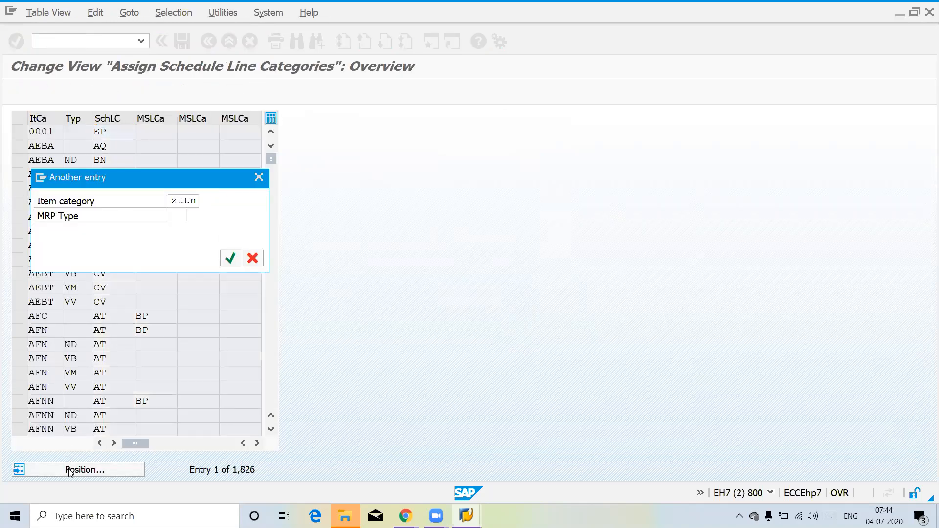
pyautogui.press('Return')
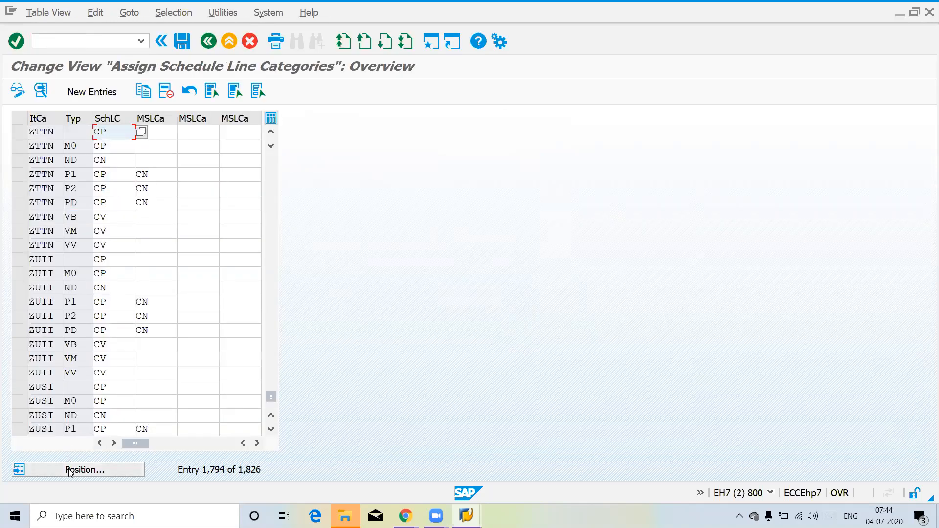
# Step: Select the ZTTN entries with MRP types ND and PD and check their assigned schedule line categories
pyautogui.click(19, 162)
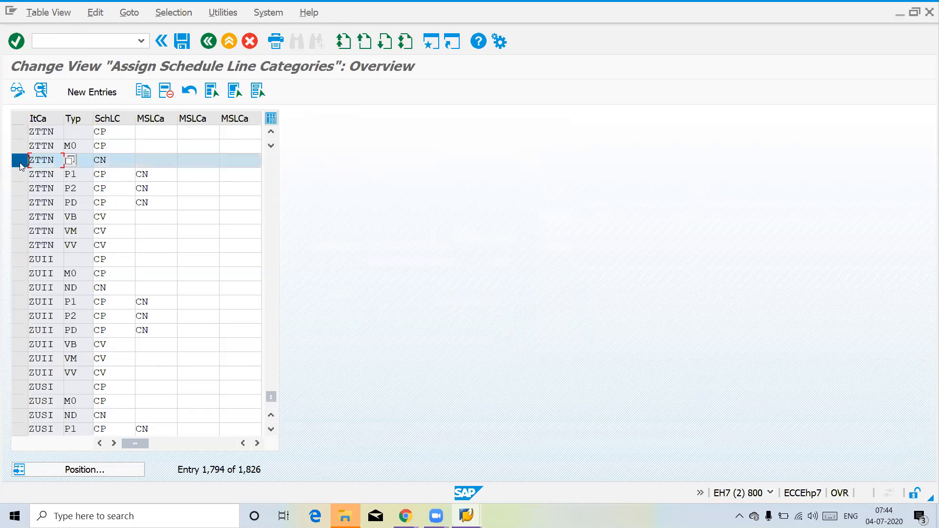
pyautogui.click(120, 162)
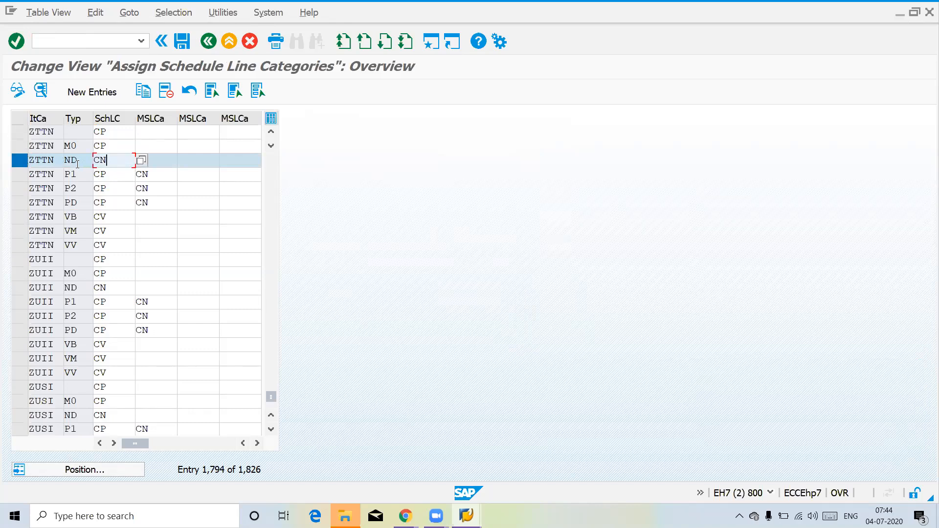
pyautogui.moveTo(77, 165); pyautogui.dragTo(66, 163)
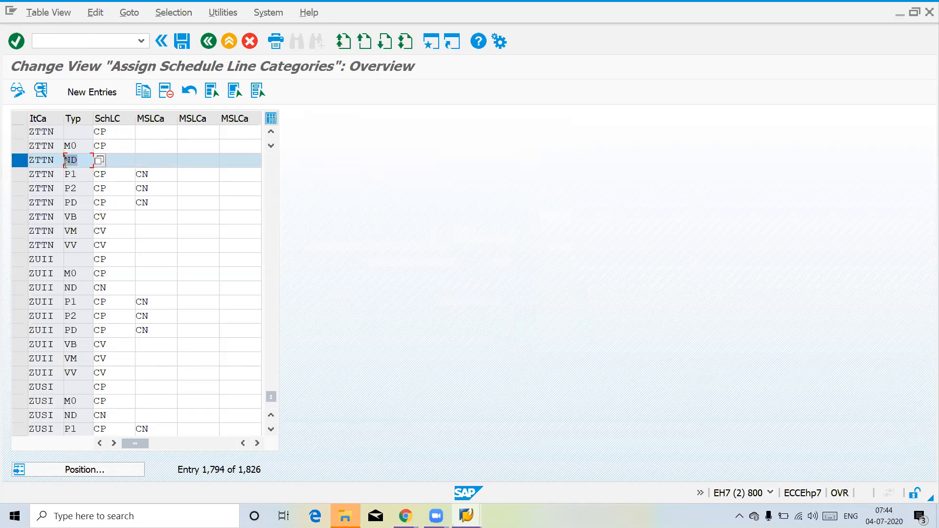
pyautogui.click(90, 175)
pyautogui.moveTo(83, 202); pyautogui.dragTo(67, 202)
pyautogui.click(122, 203)
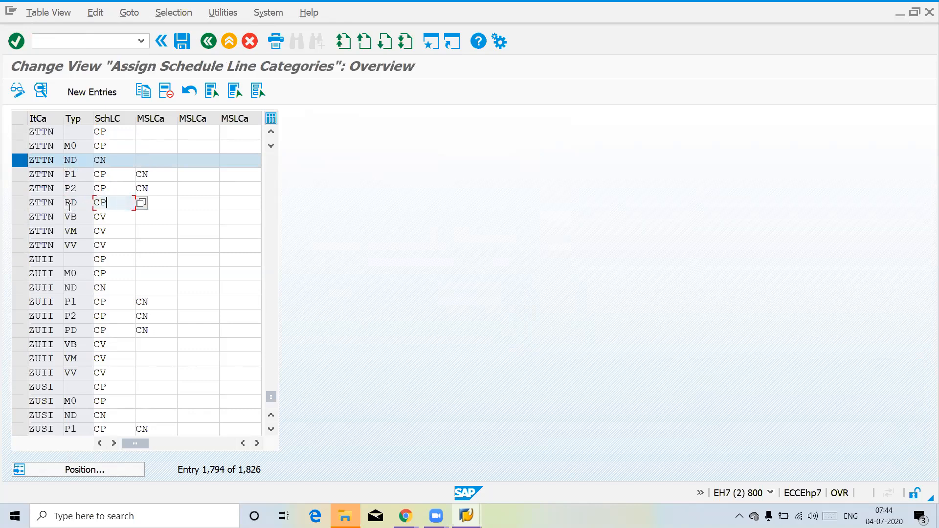
pyautogui.click(23, 204)
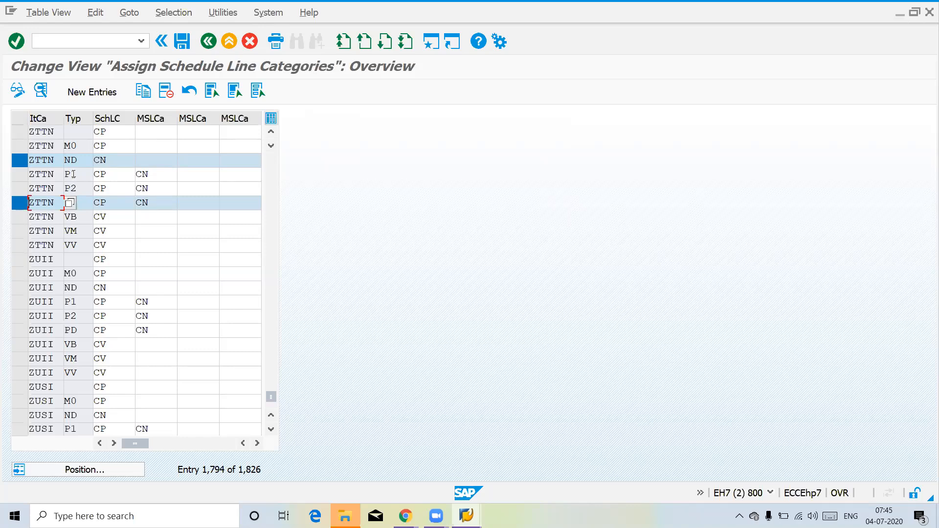
# Step: Examine the schedule line categories assigned to item category ZTTN for MRP types P1 and P2
pyautogui.click(47, 170)
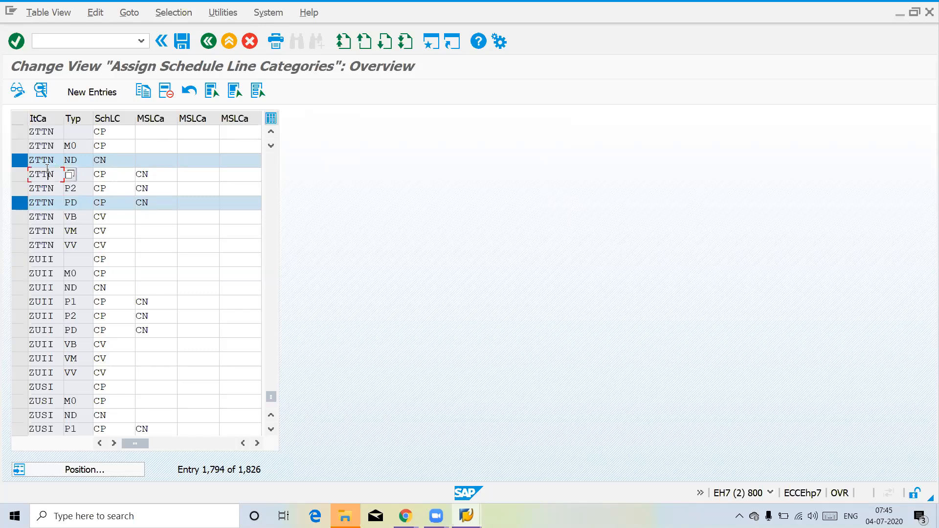
pyautogui.click(115, 185)
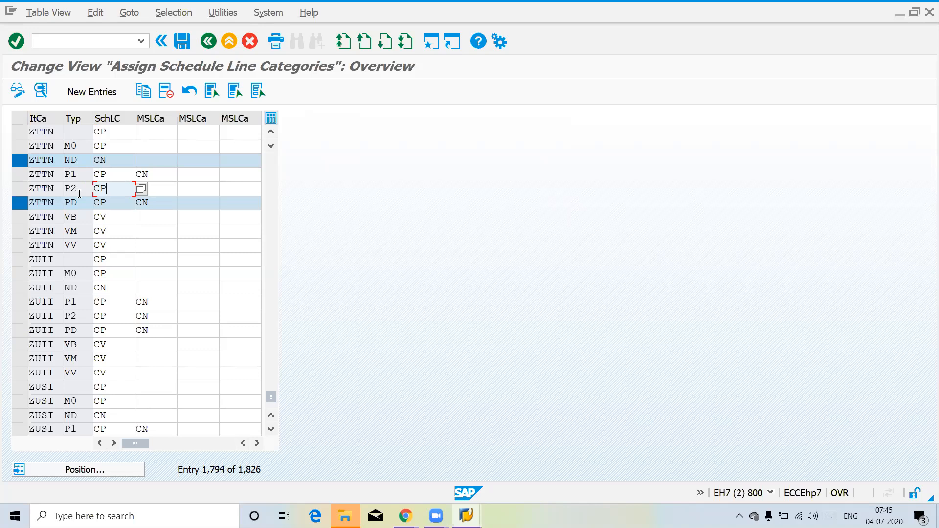
pyautogui.click(35, 174)
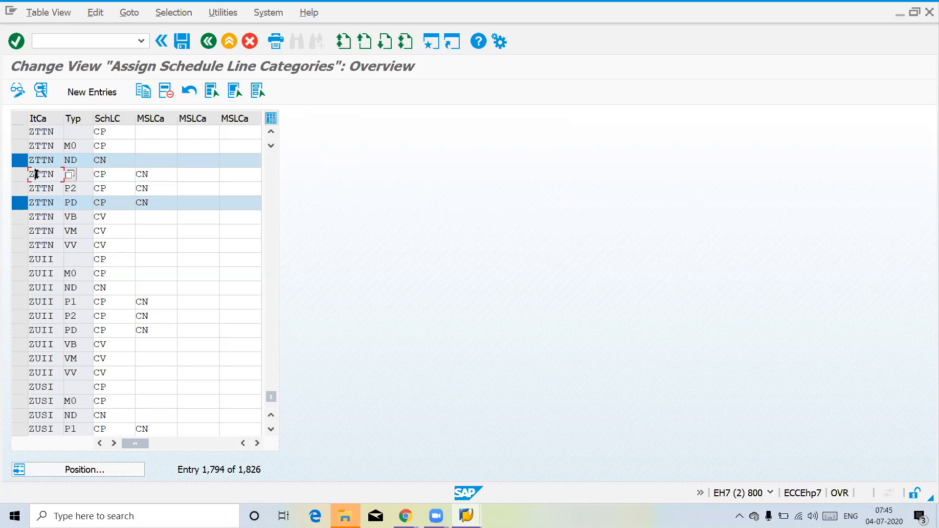
pyautogui.click(111, 174)
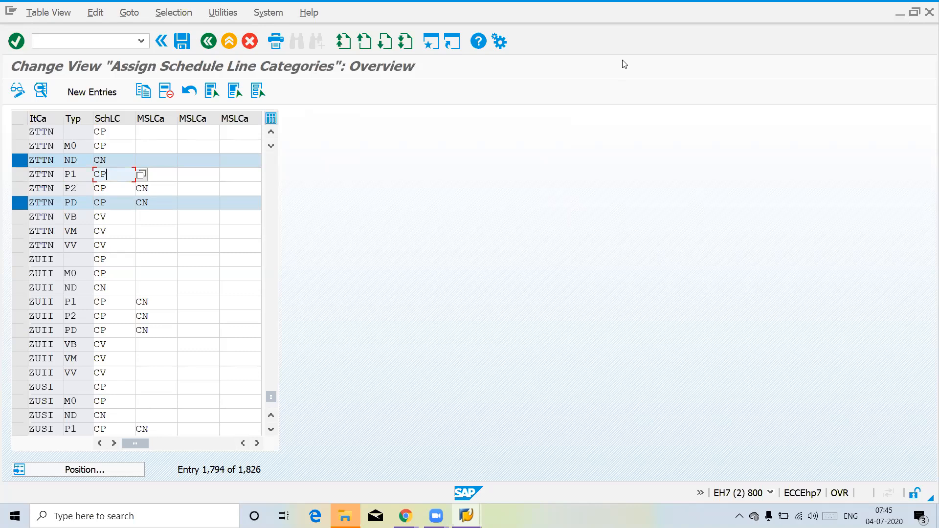
pyautogui.press('Return')
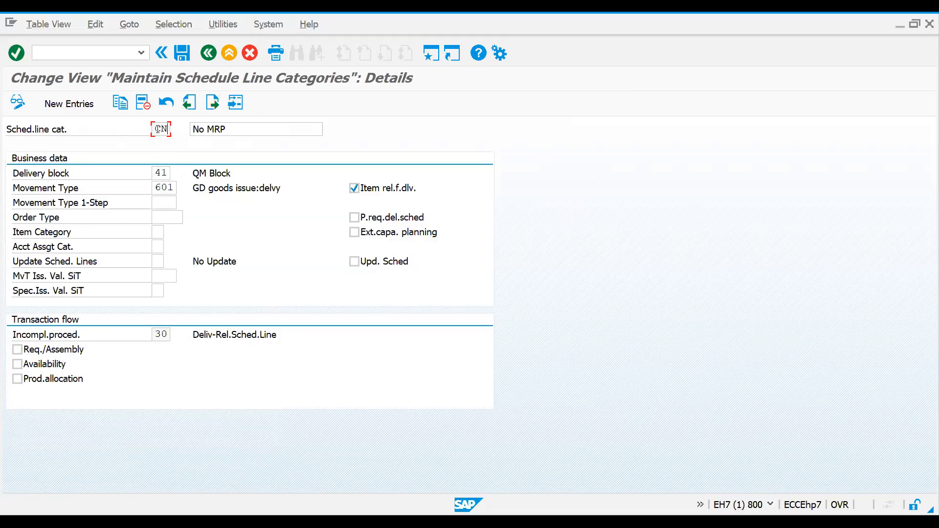
# Step: In the schedule line category details, check category CN's movement type and browse back through the preceding categories to BN
pyautogui.moveTo(157, 129); pyautogui.dragTo(173, 130)
pyautogui.click(155, 188)
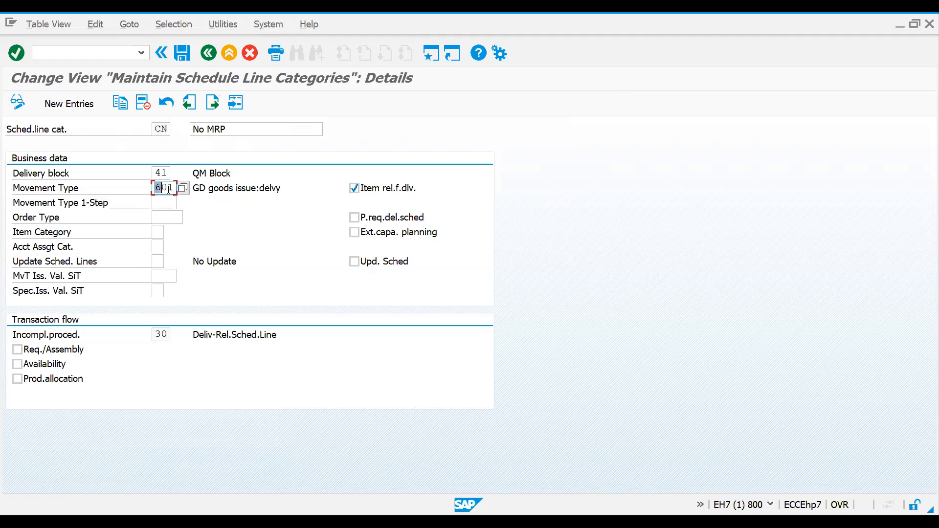
pyautogui.click(195, 106)
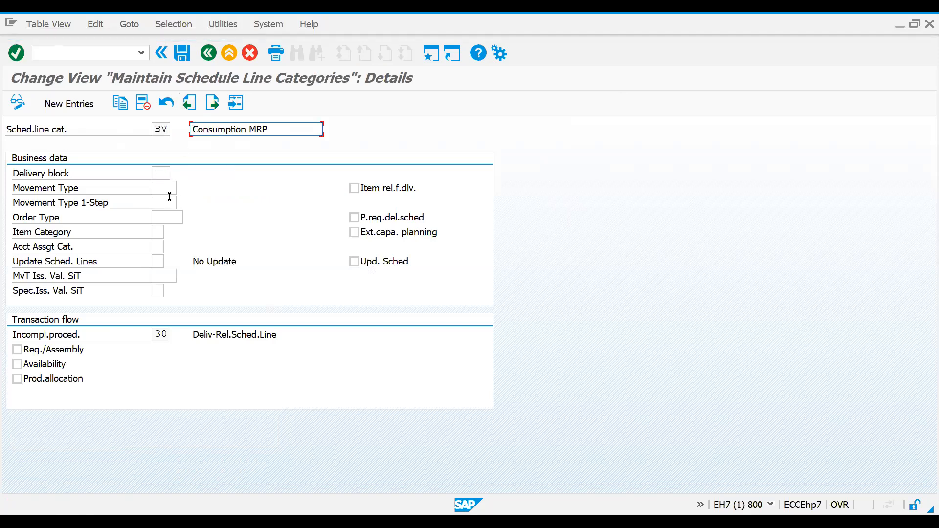
pyautogui.click(193, 101)
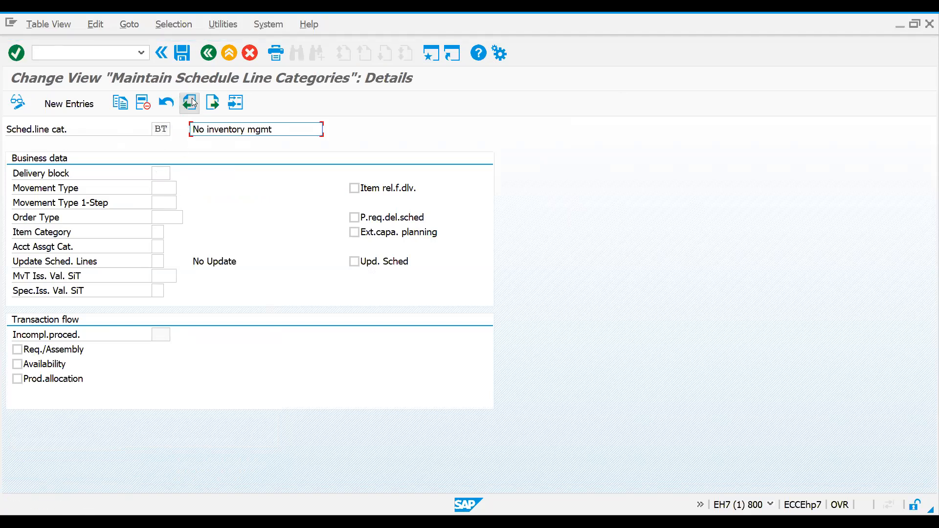
pyautogui.click(193, 101)
pyautogui.click(193, 101)
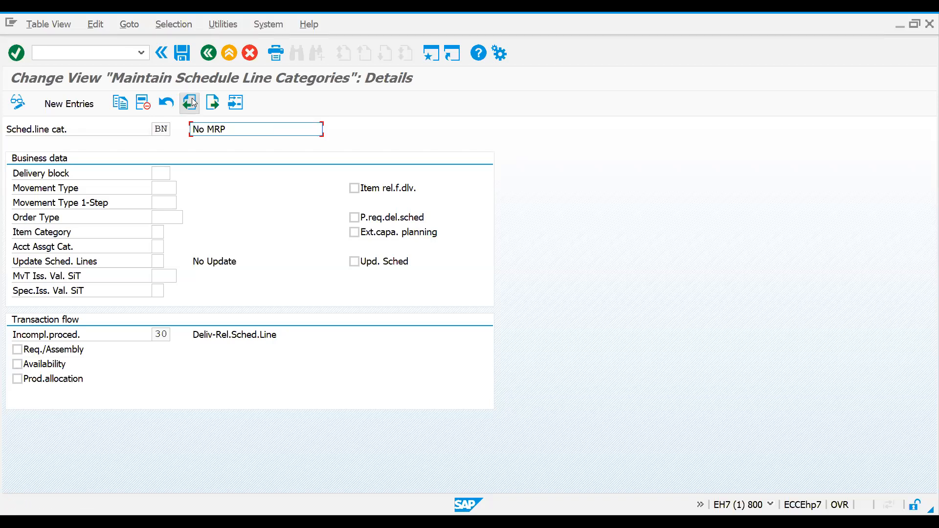
# Step: Review the schedule line category details of inquiry category AT and then of BP and BT
pyautogui.click(192, 101)
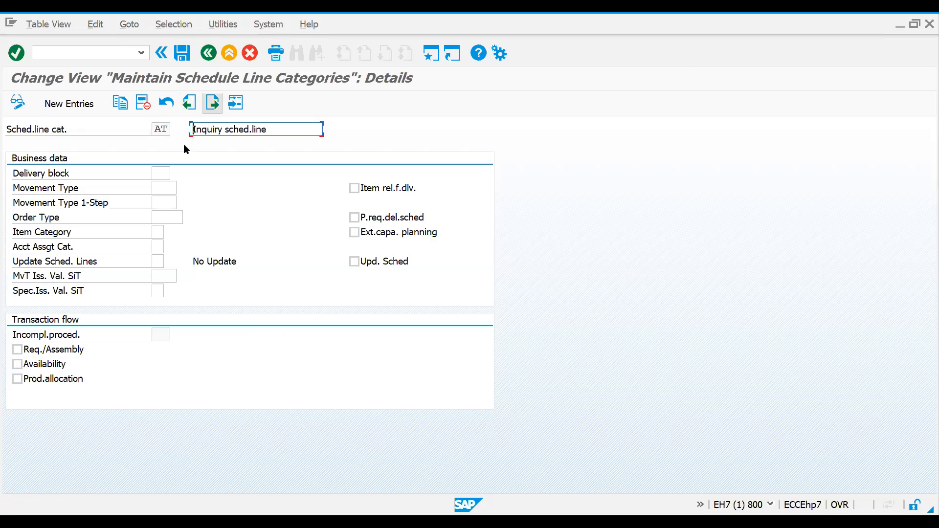
pyautogui.click(216, 103)
pyautogui.click(216, 103)
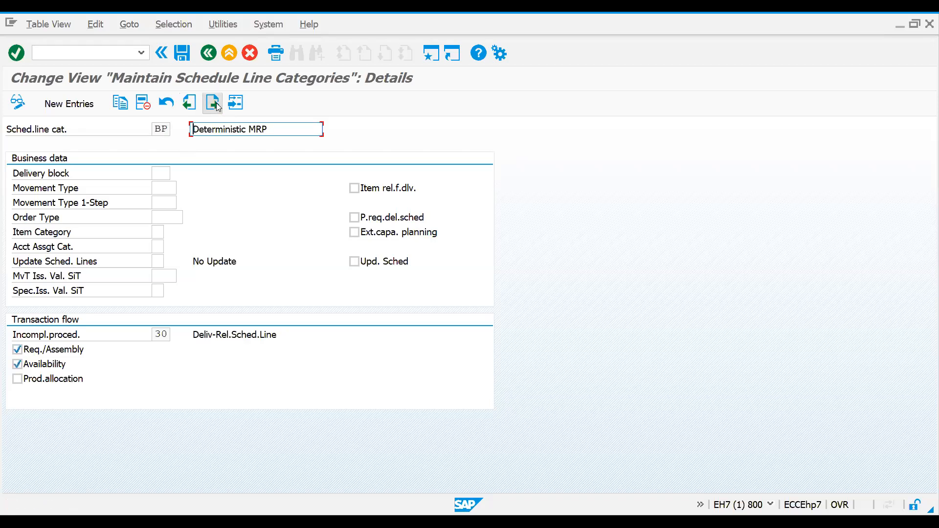
pyautogui.click(216, 102)
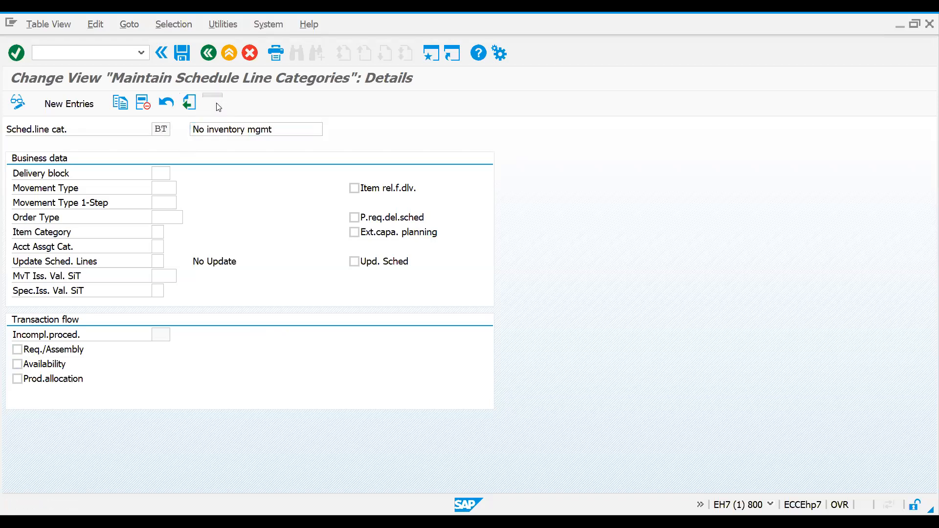
# Step: Browse forward through the following schedule line categories, checking the details of CS and CT and continuing to D0
pyautogui.click(216, 103)
pyautogui.click(216, 102)
pyautogui.click(216, 102)
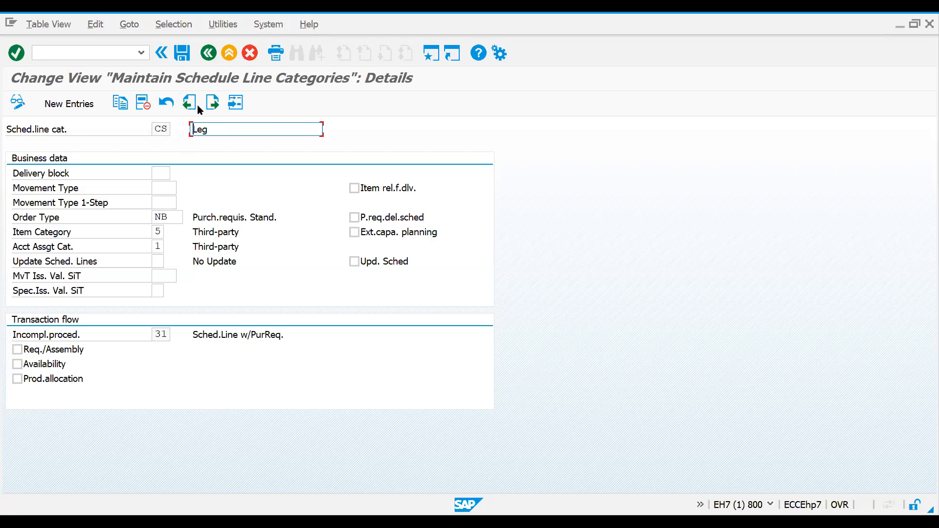
pyautogui.click(214, 106)
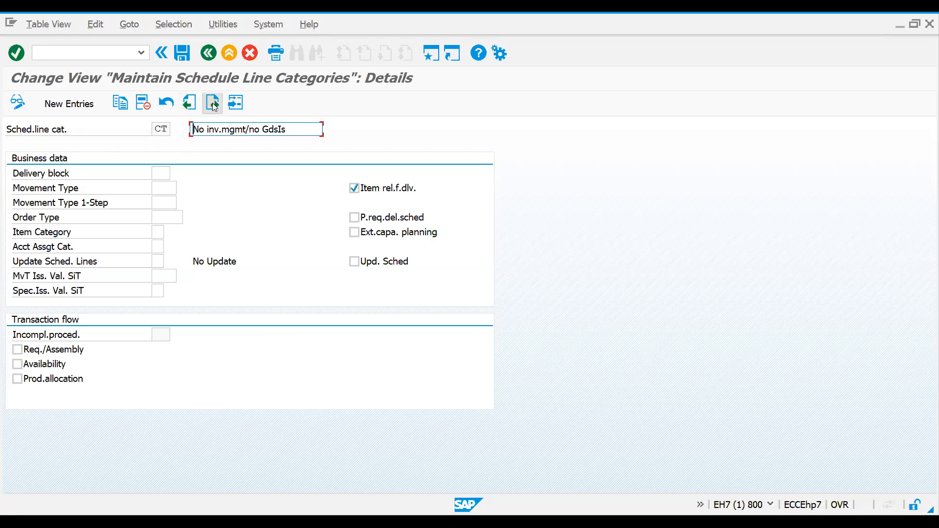
pyautogui.click(214, 106)
pyautogui.click(214, 106)
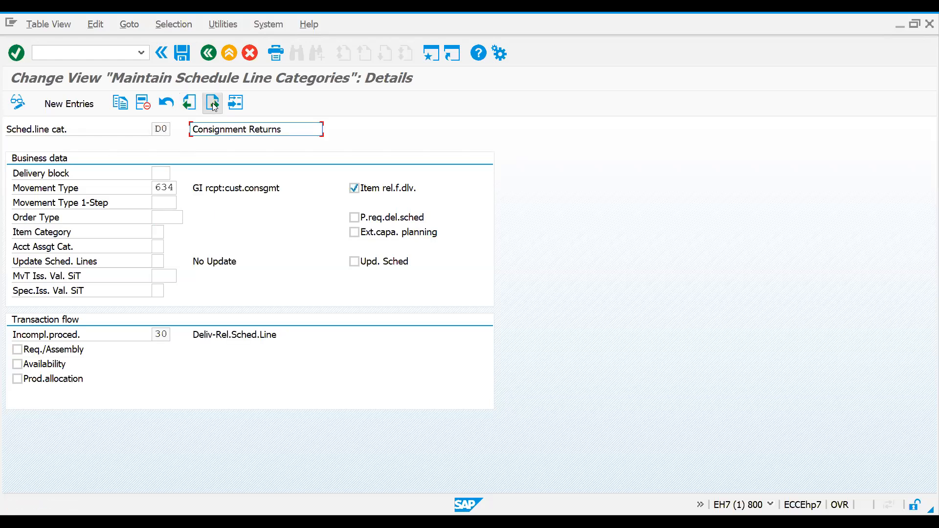
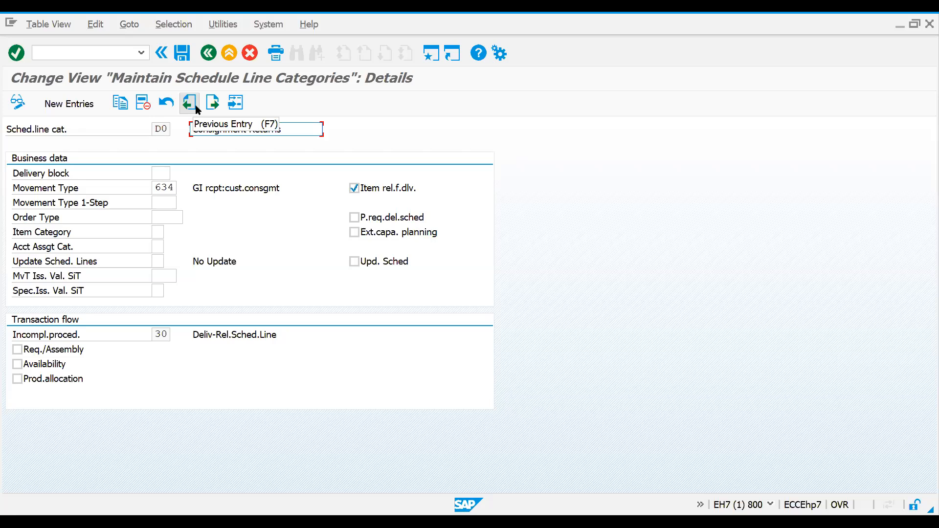
# Step: Look up the schedule line category details of AT and then of BN
pyautogui.click(235, 103)
pyautogui.write('at')
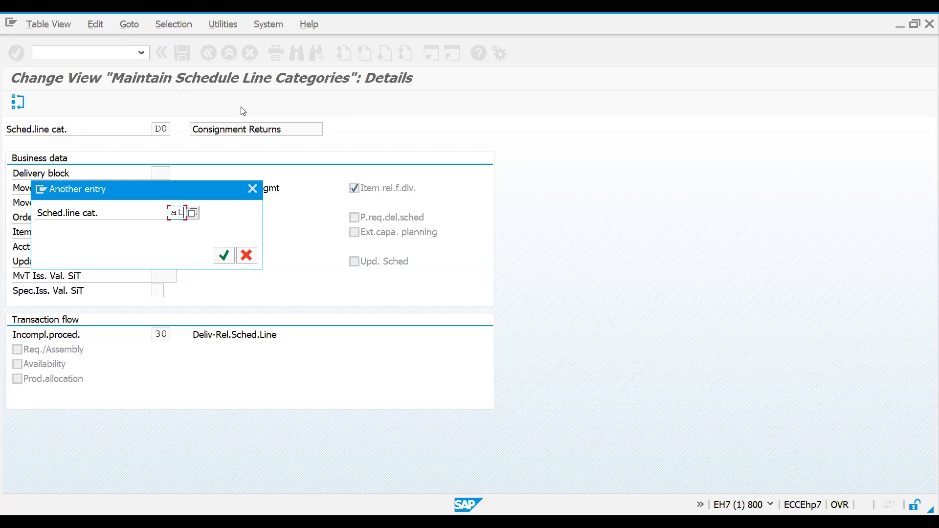
pyautogui.press('Return')
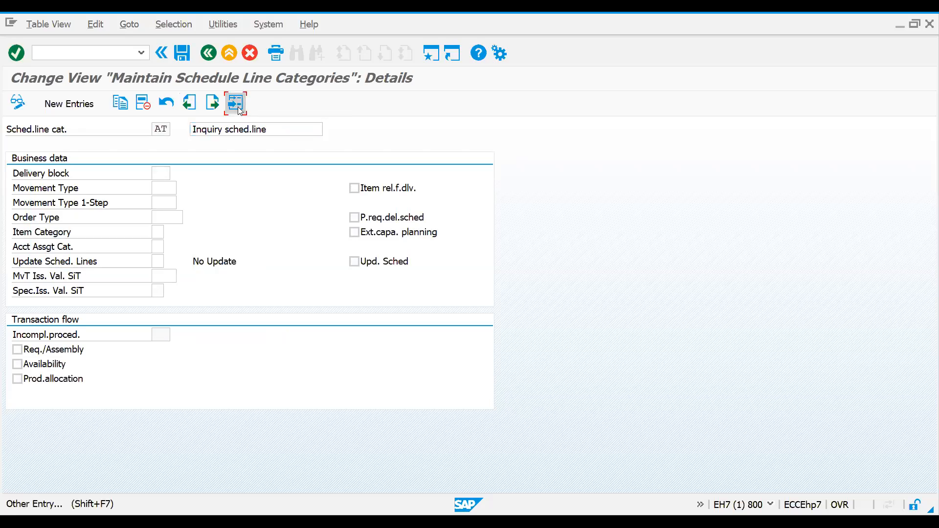
pyautogui.click(239, 110)
pyautogui.write('qt')
pyautogui.press('BackSpace')
pyautogui.press('BackSpace')
pyautogui.write('bp')
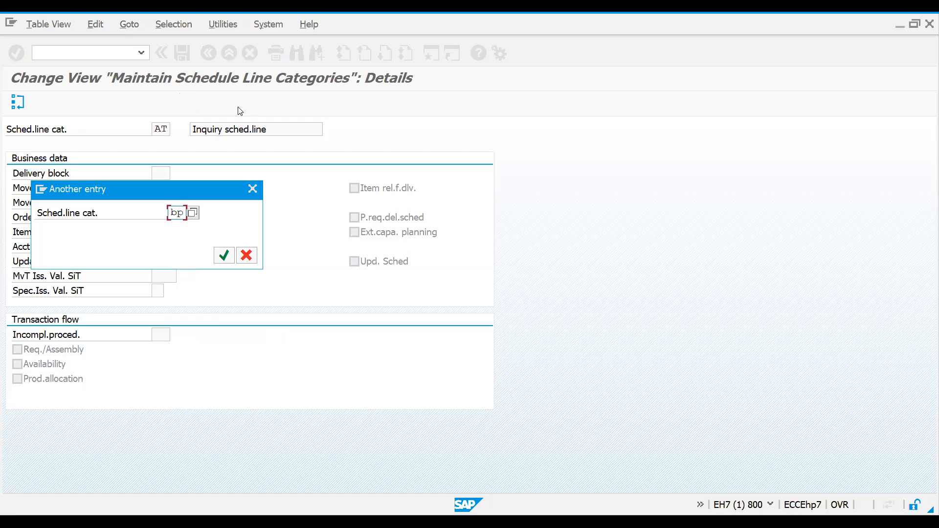
pyautogui.press('BackSpace')
pyautogui.write('n')
pyautogui.press('Return')
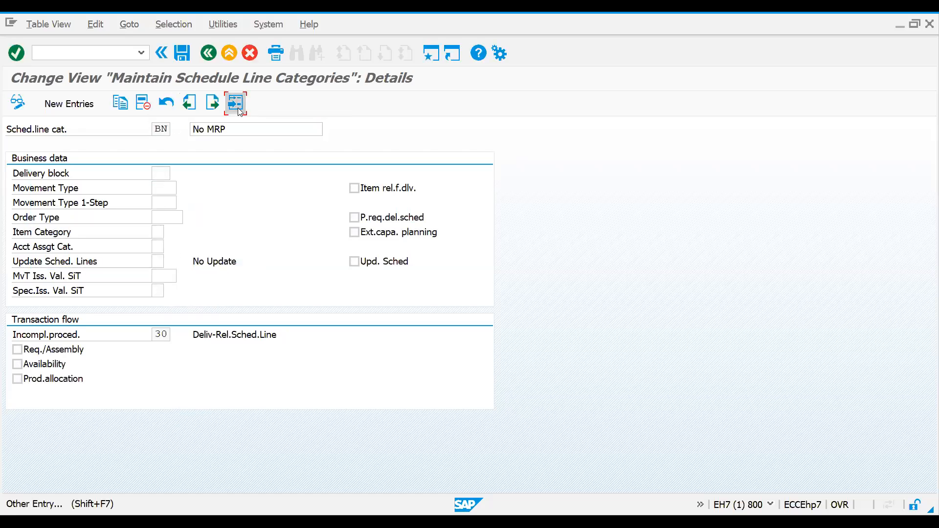
# Step: Look up schedule line category CN and check its movement type
pyautogui.click(240, 111)
pyautogui.write('cn')
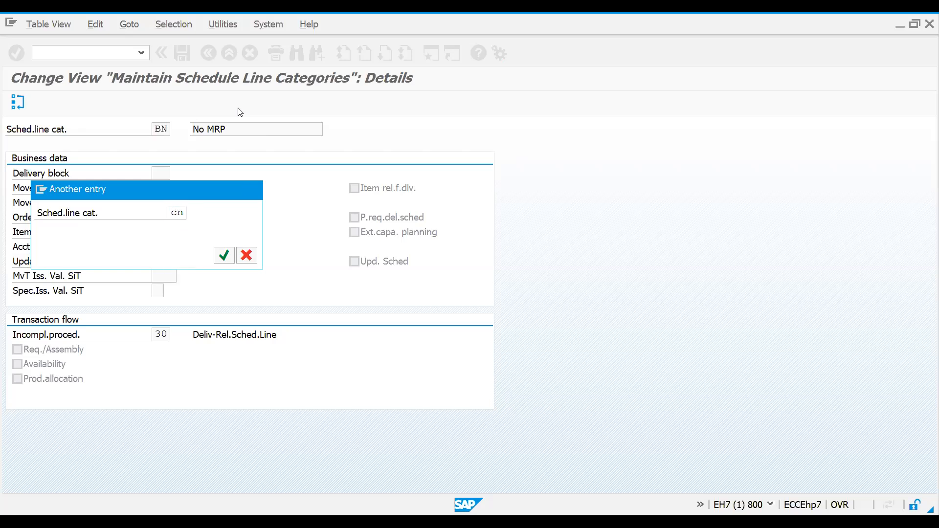
pyautogui.press('Return')
pyautogui.click(164, 188)
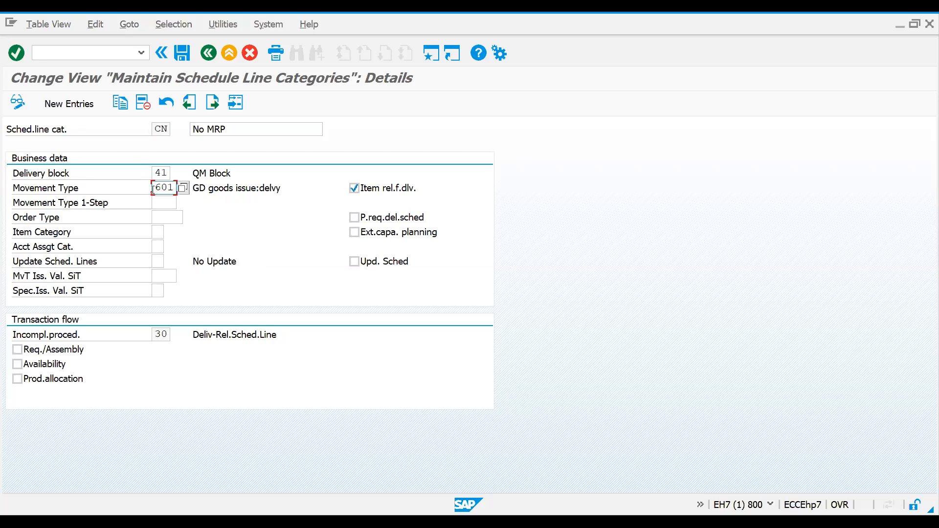
pyautogui.moveTo(153, 189); pyautogui.dragTo(235, 176)
# Step: Look up schedule line category D0 for consignment returns and check its movement type
pyautogui.click(235, 102)
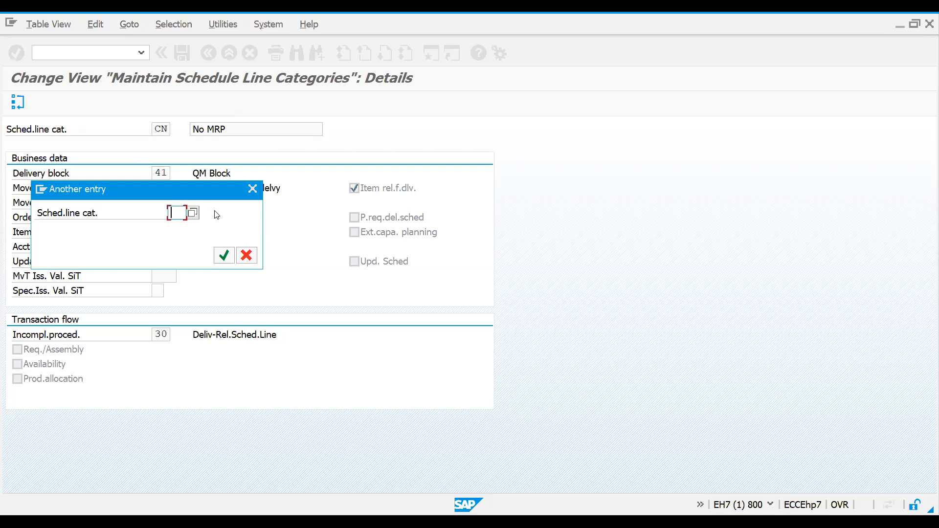
pyautogui.write('d0')
pyautogui.press('Return')
pyautogui.doubleClick(157, 188)
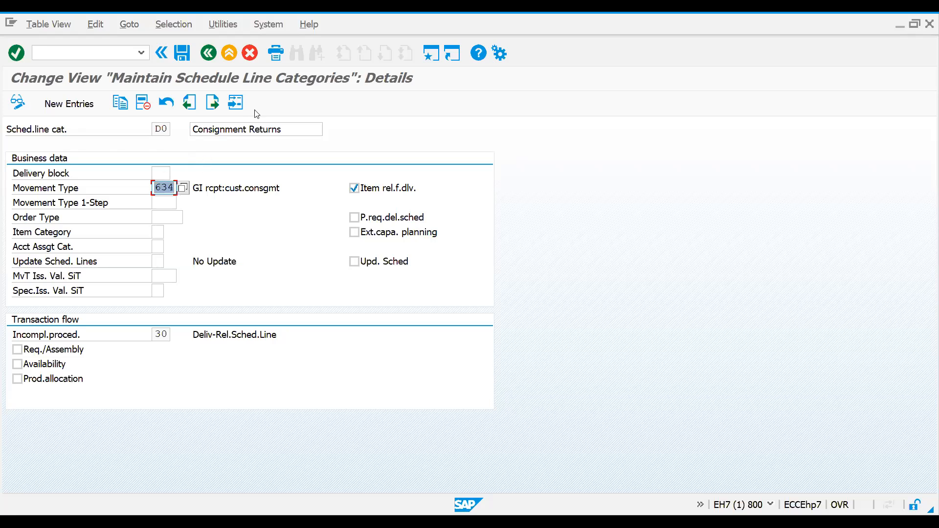
# Step: Look up returns schedule line category DN and check its movement type
pyautogui.click(236, 109)
pyautogui.write('dn')
pyautogui.press('Return')
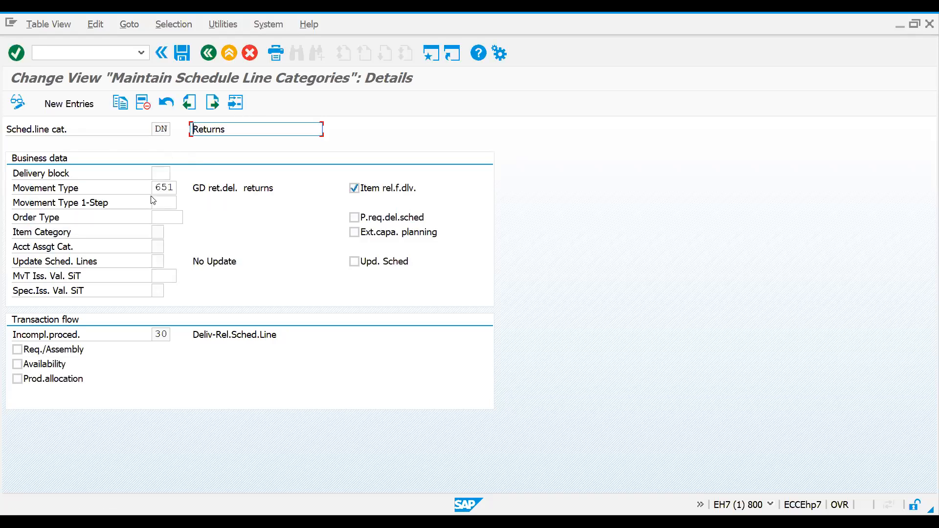
pyautogui.doubleClick(156, 187)
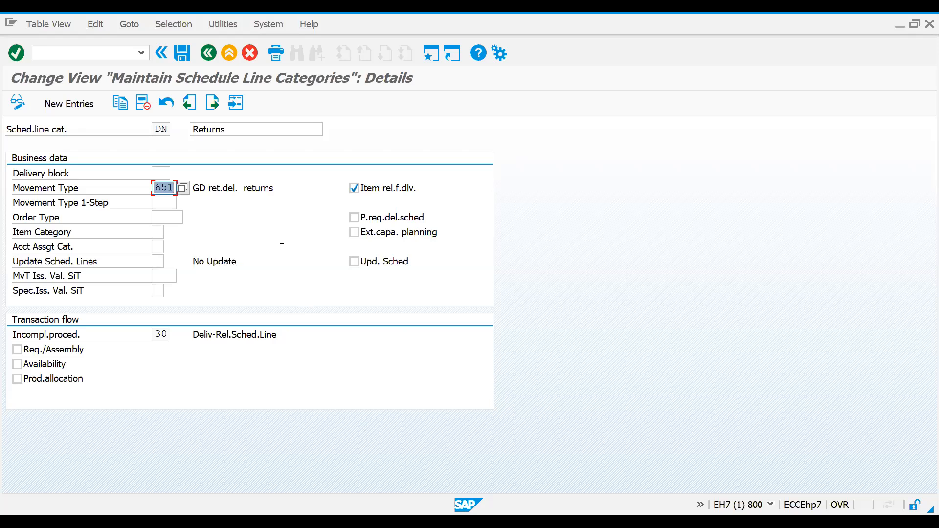
pyautogui.click(62, 57)
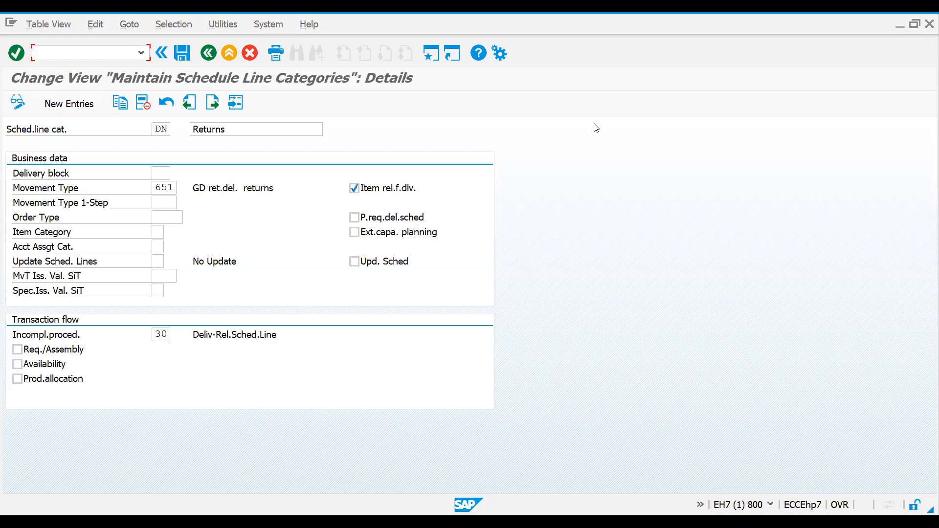
pyautogui.hotkey('alt', 'Tab')
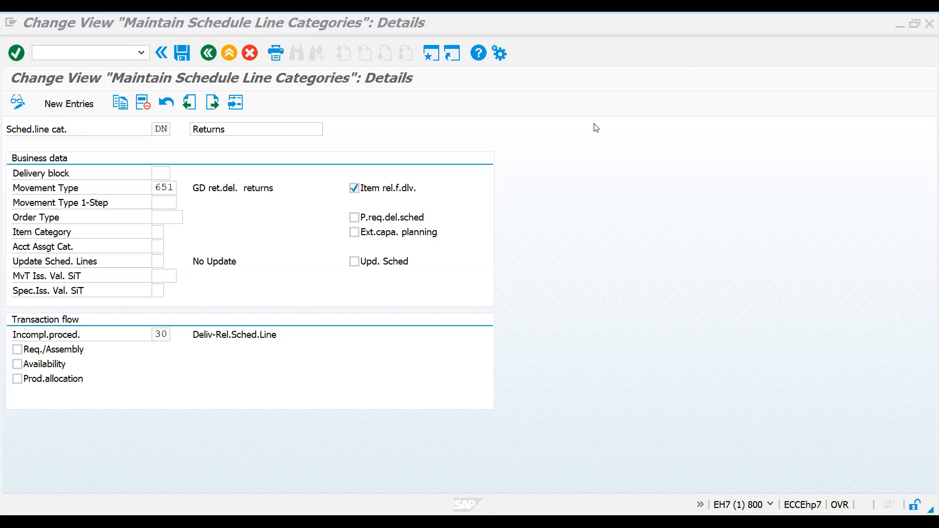
# Step: Start transaction VA01 and open a new sales document with order type RE
pyautogui.click(124, 58)
pyautogui.write('/nv')
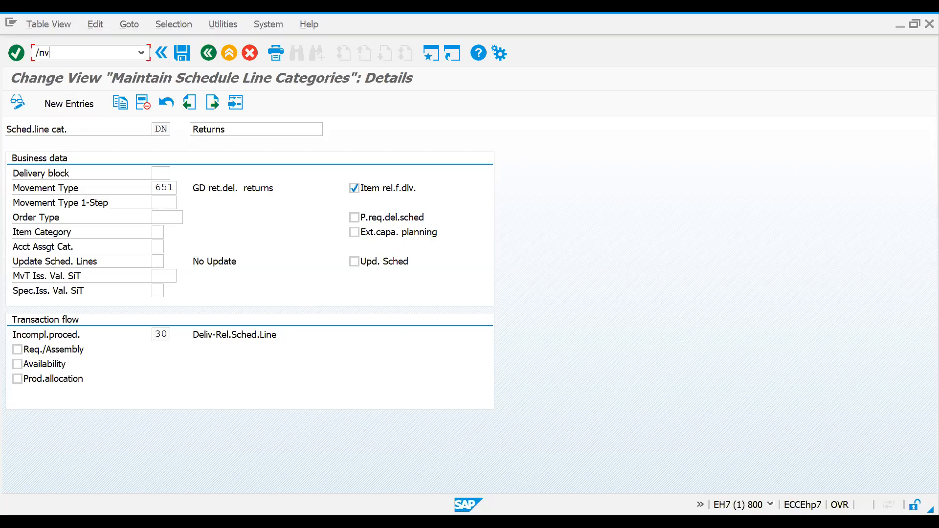
pyautogui.write('a01')
pyautogui.press('Return')
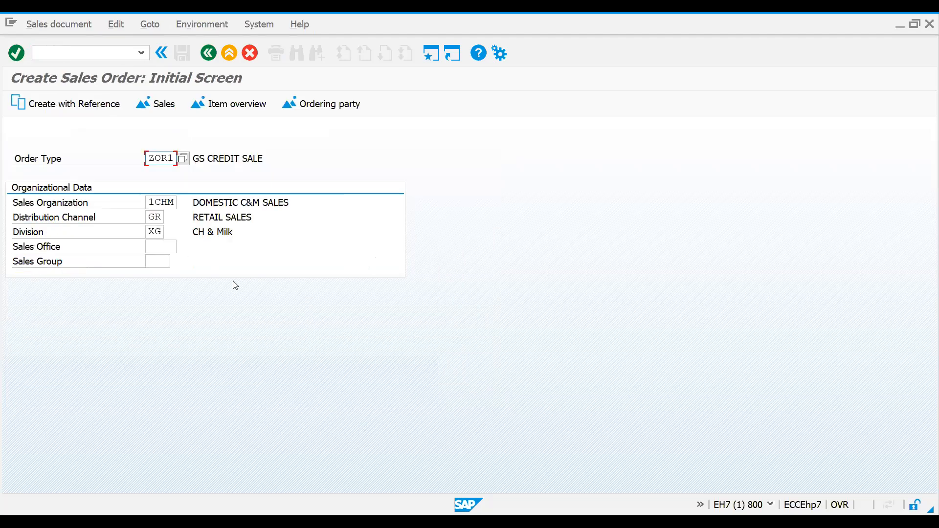
pyautogui.press('Return')
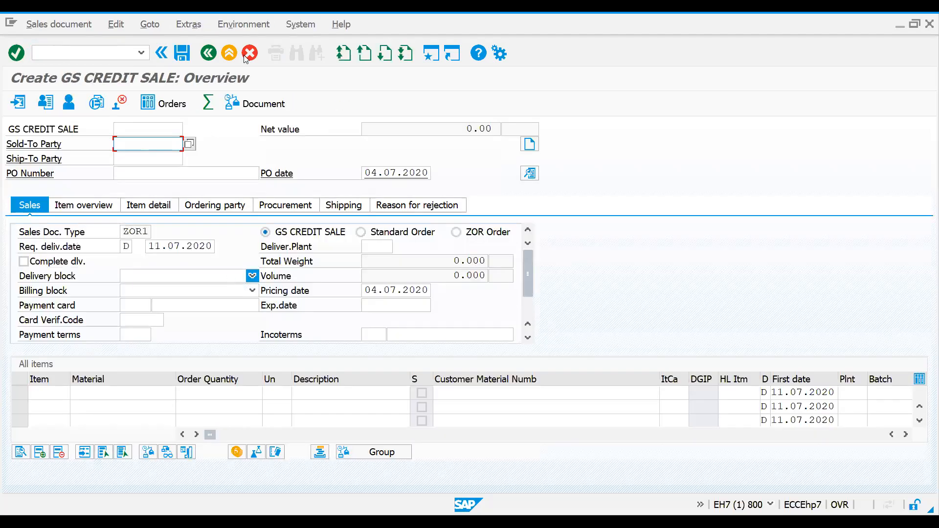
pyautogui.click(209, 52)
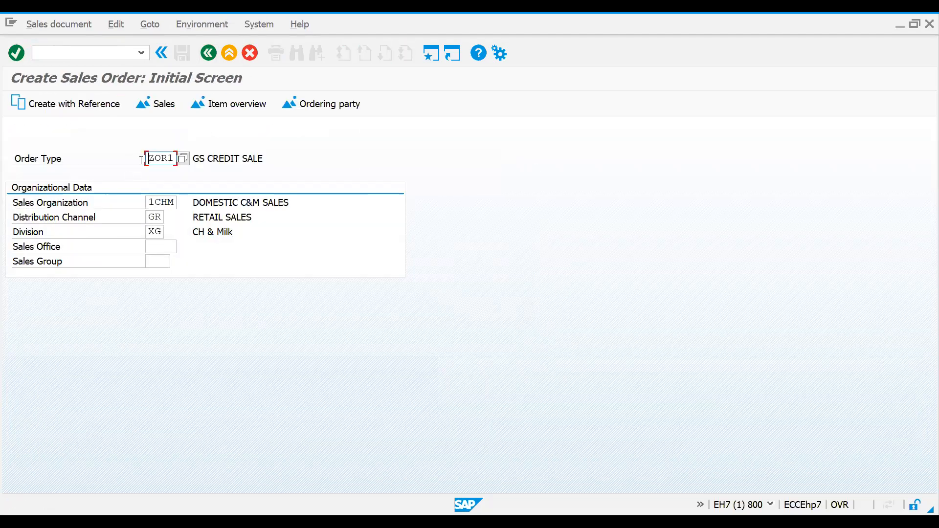
pyautogui.moveTo(148, 159); pyautogui.dragTo(173, 158)
pyautogui.write('RE')
pyautogui.press('Return')
# Step: Enter the customer number as the sold-to party of the returns document, using the first previously used entry
pyautogui.press('space')
pyautogui.press('Down')
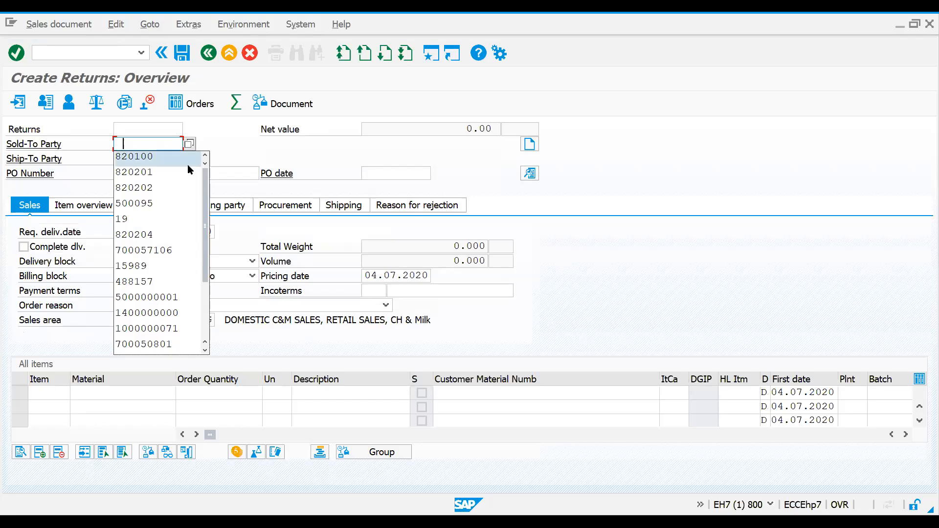
pyautogui.press('Return')
pyautogui.press('Return')
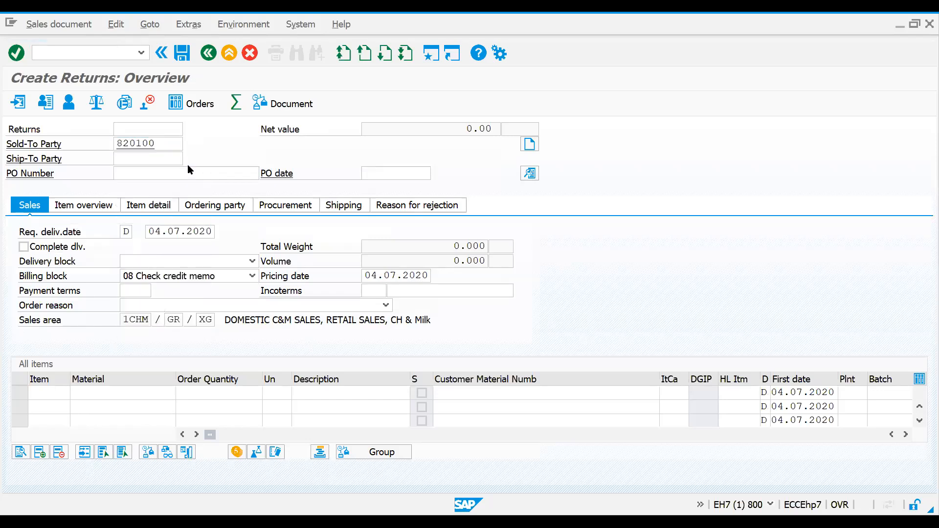
# Step: Add material 200 with an order quantity of 1 as the first item of the returns document
pyautogui.press('Return')
pyautogui.press('Return')
pyautogui.press('space')
pyautogui.press('Down')
pyautogui.press('Return')
pyautogui.press('Tab')
pyautogui.write('1')
pyautogui.press('Return')
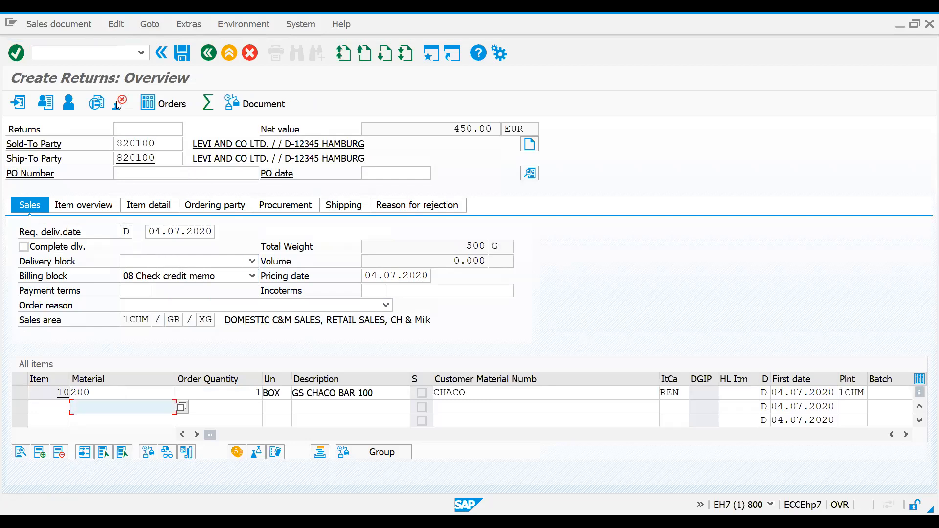
# Step: Open the incompletion log of the returns document and set the missing order reason to 002 Trade fair sales activity
pyautogui.click(115, 24)
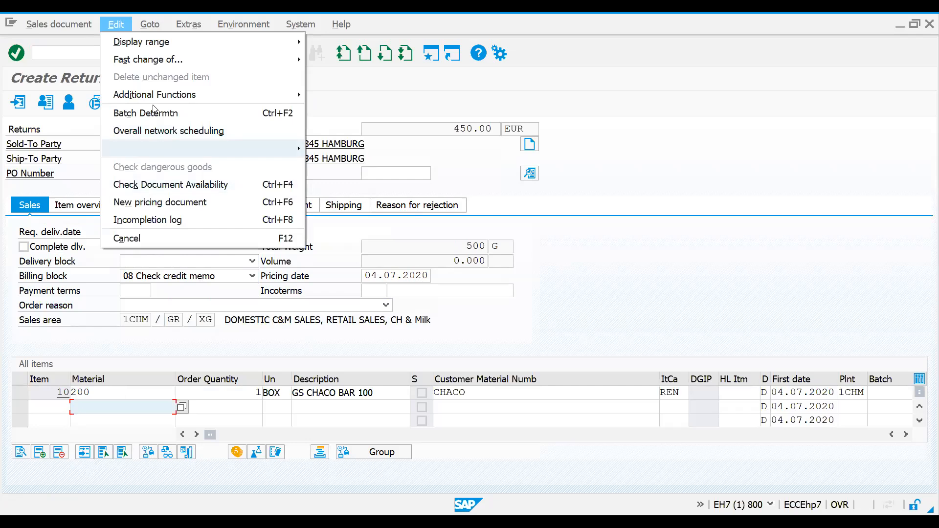
pyautogui.click(188, 221)
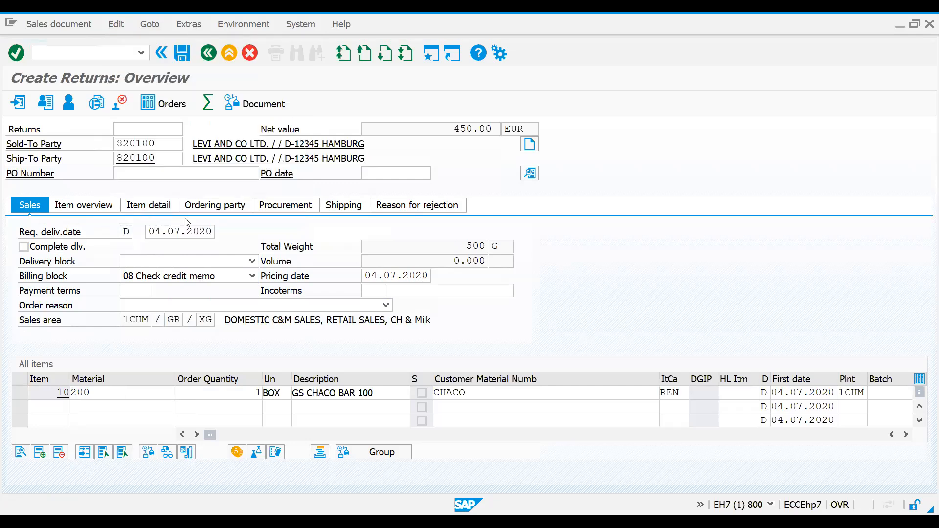
pyautogui.doubleClick(136, 211)
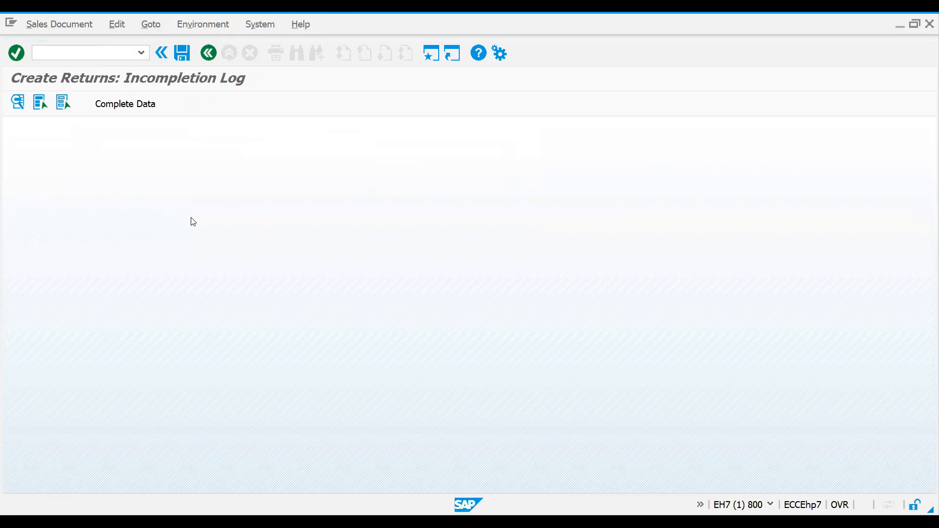
pyautogui.click(126, 104)
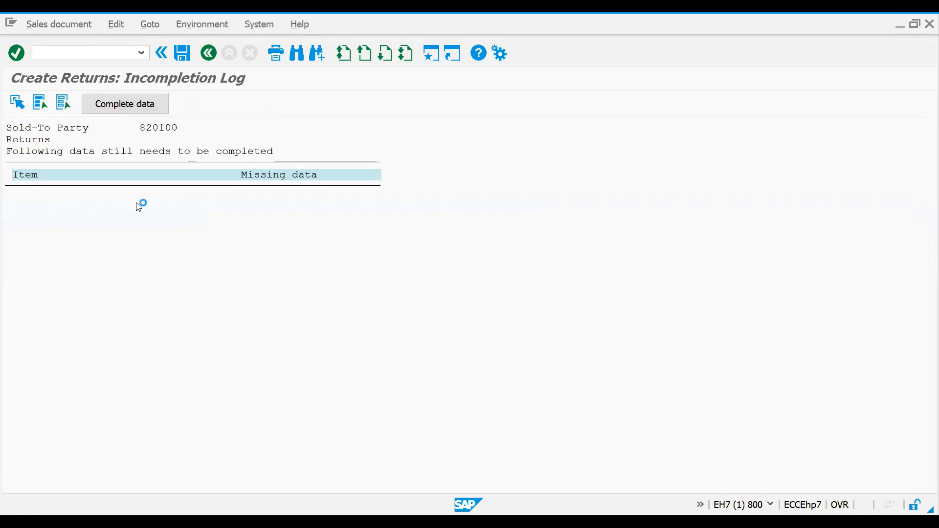
pyautogui.click(172, 275)
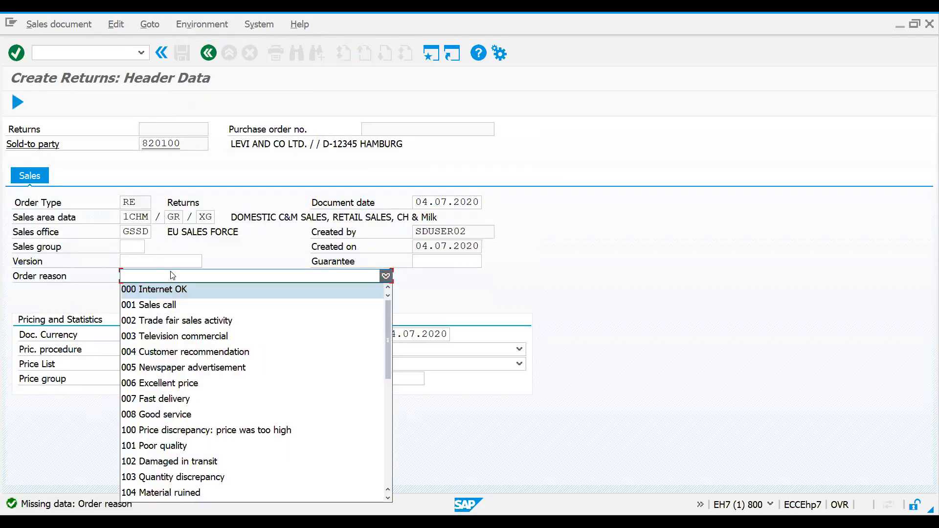
pyautogui.click(165, 322)
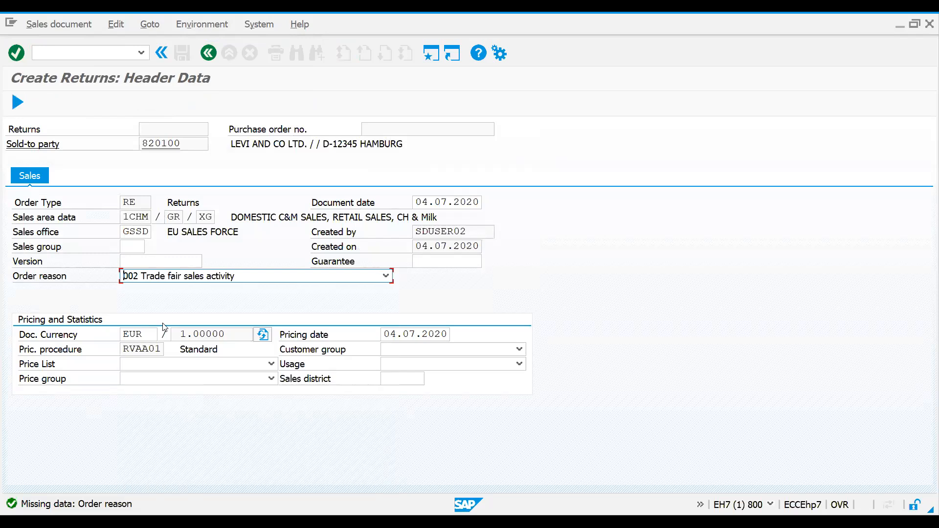
pyautogui.click(208, 53)
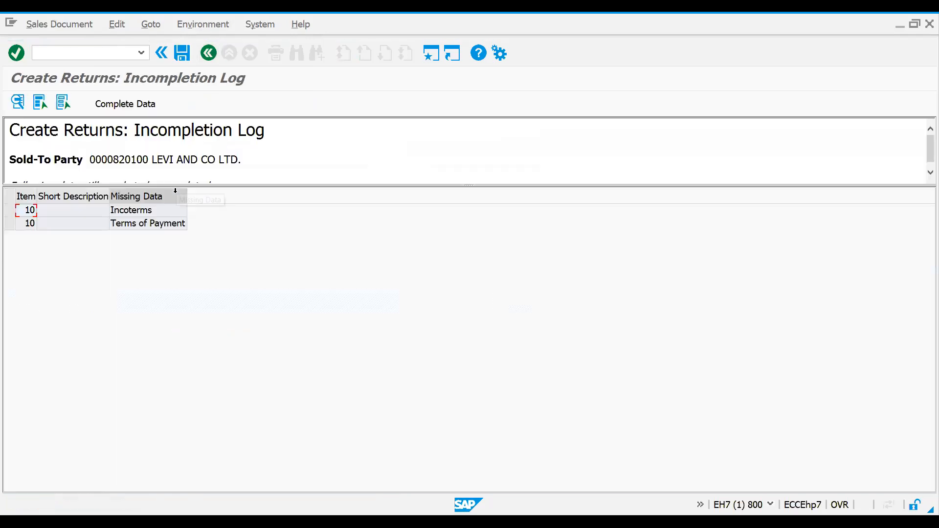
# Step: Look through the Incoterms available for item 10 from the incompletion log and return to the document overview
pyautogui.doubleClick(129, 212)
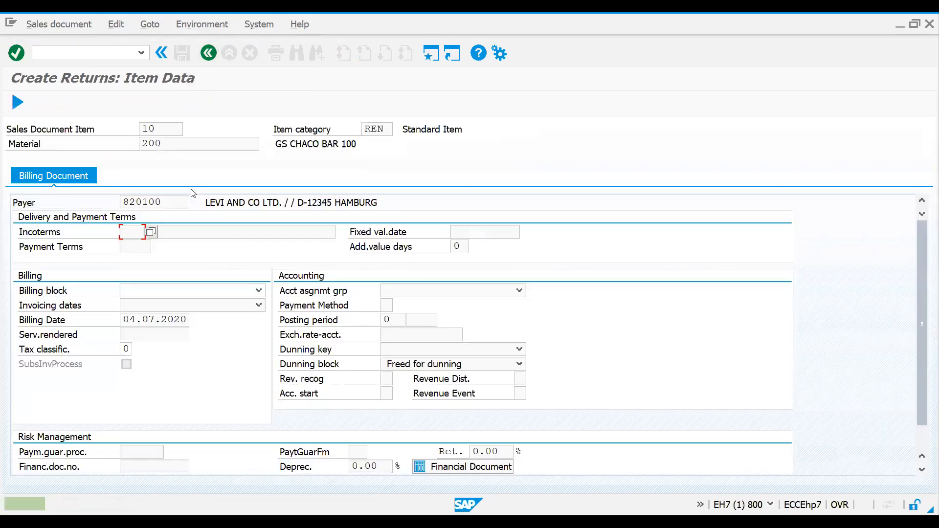
pyautogui.press('Return')
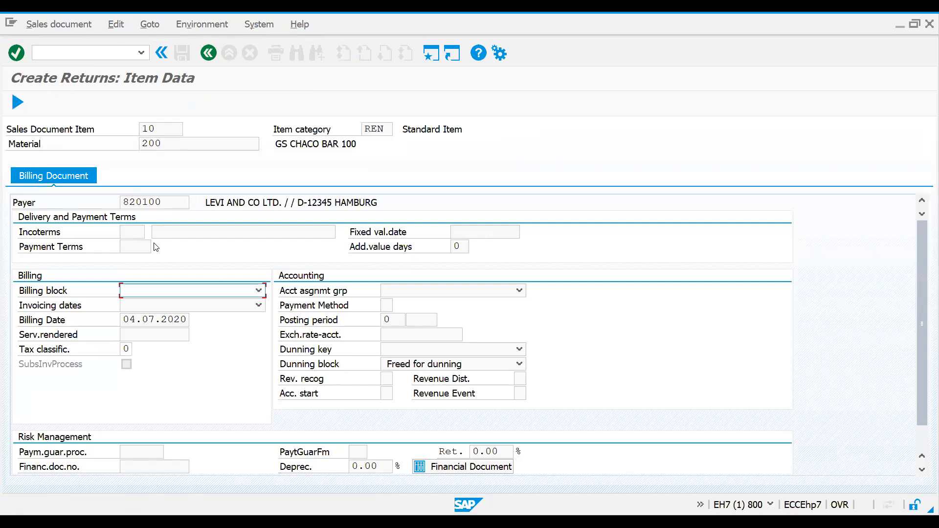
pyautogui.click(133, 232)
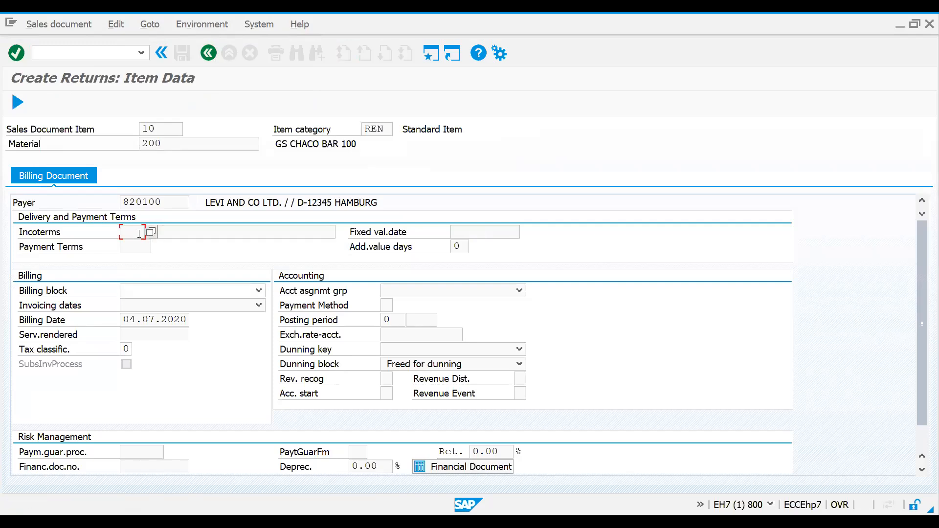
pyautogui.click(151, 232)
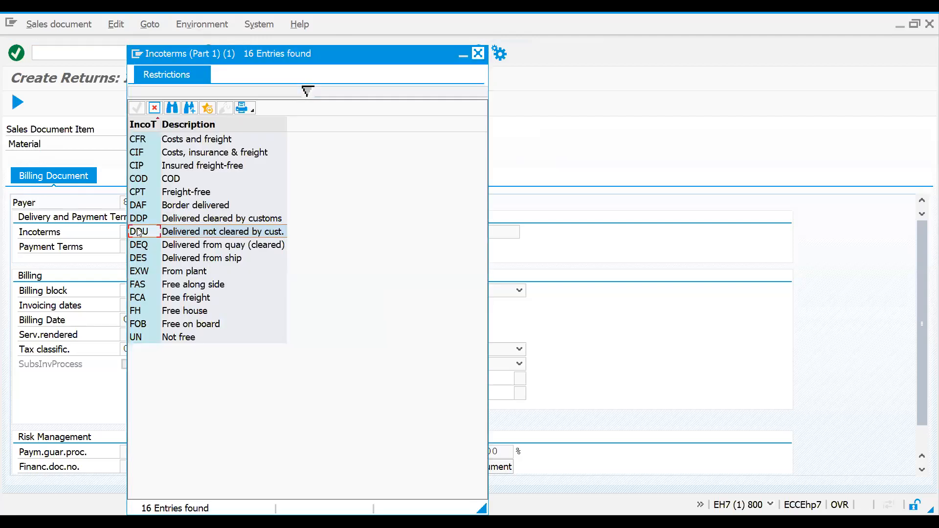
pyautogui.press('Escape')
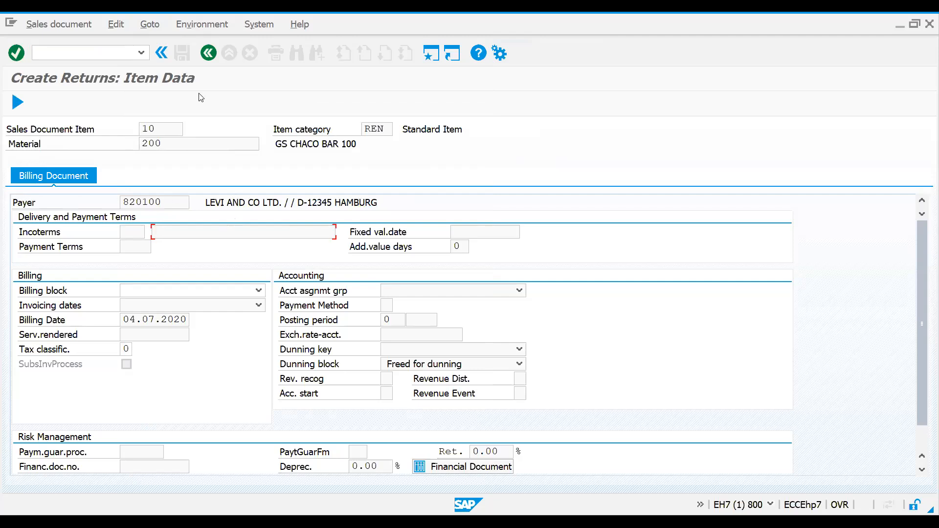
pyautogui.click(208, 52)
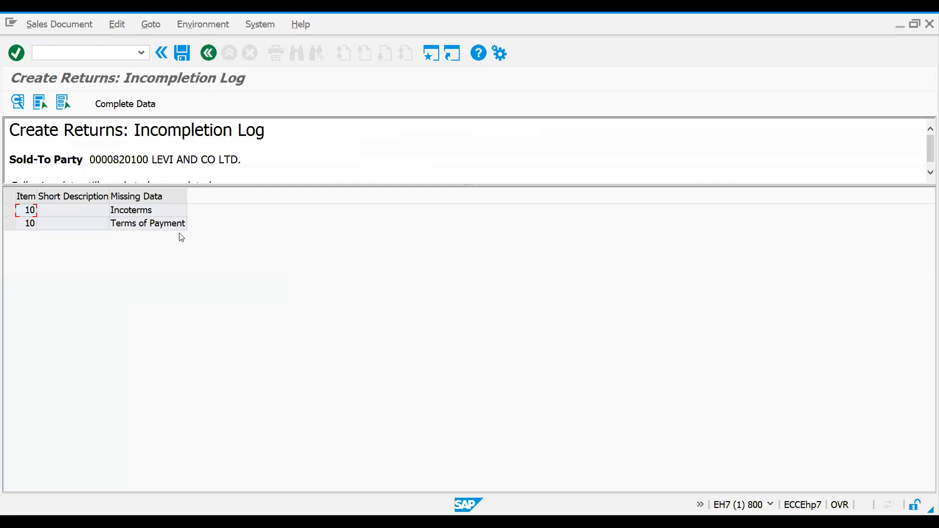
pyautogui.click(209, 52)
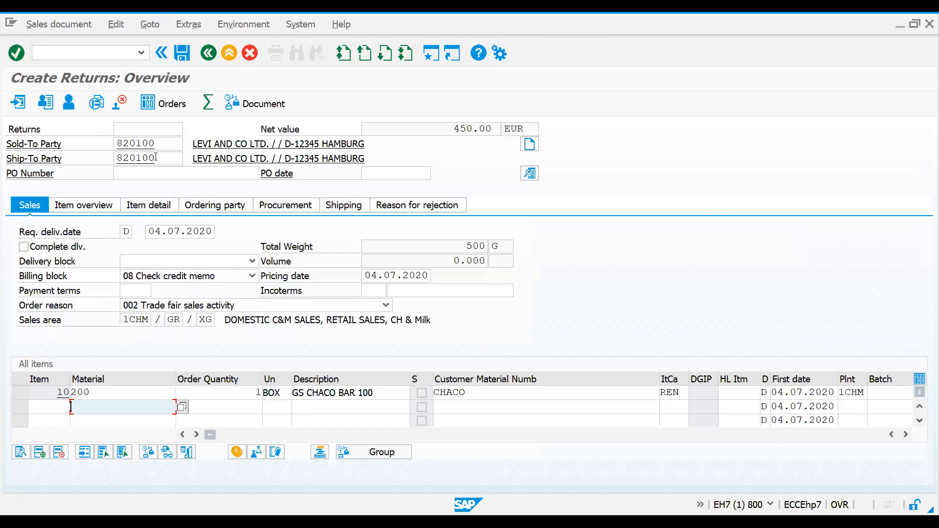
# Step: Abandon the unsaved returns document and restart sales order creation with transaction VA01
pyautogui.click(80, 52)
pyautogui.write('/nva0')
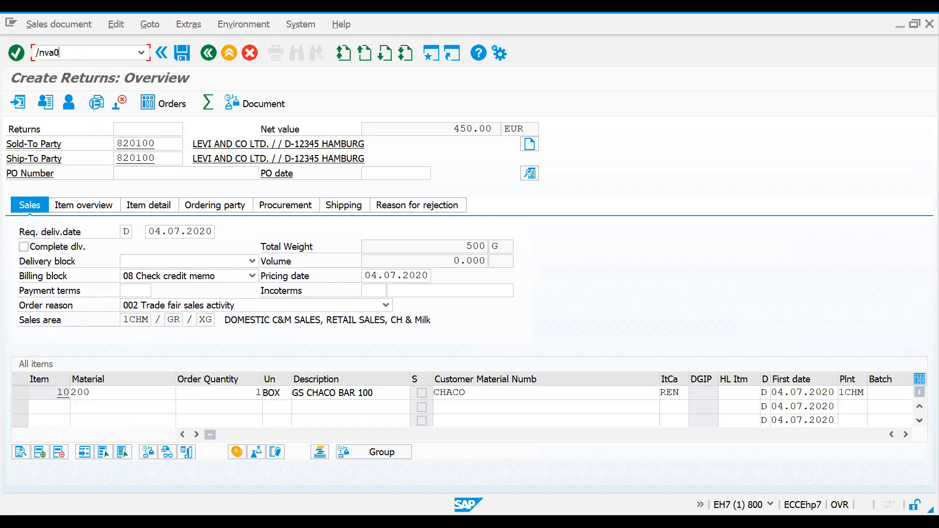
pyautogui.press('Return')
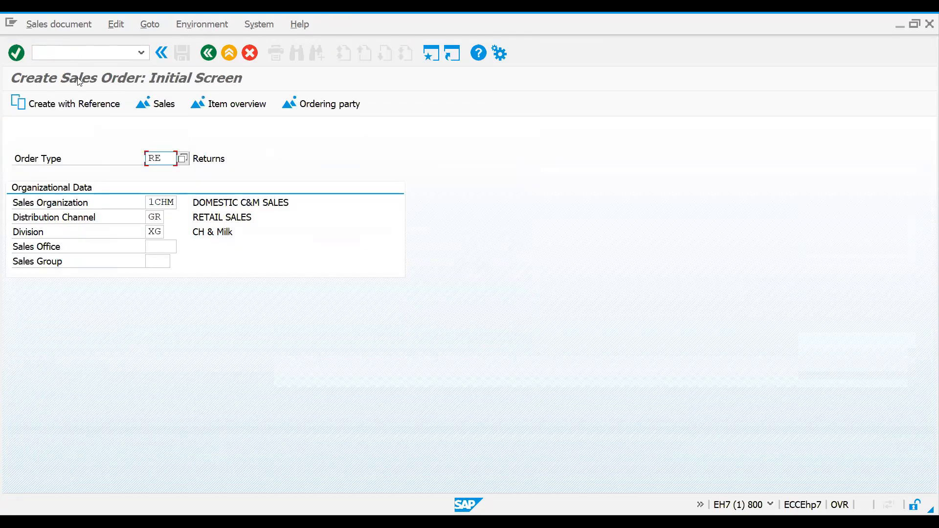
# Step: Try to create the returns document with reference to the first order in the entry history
pyautogui.click(76, 105)
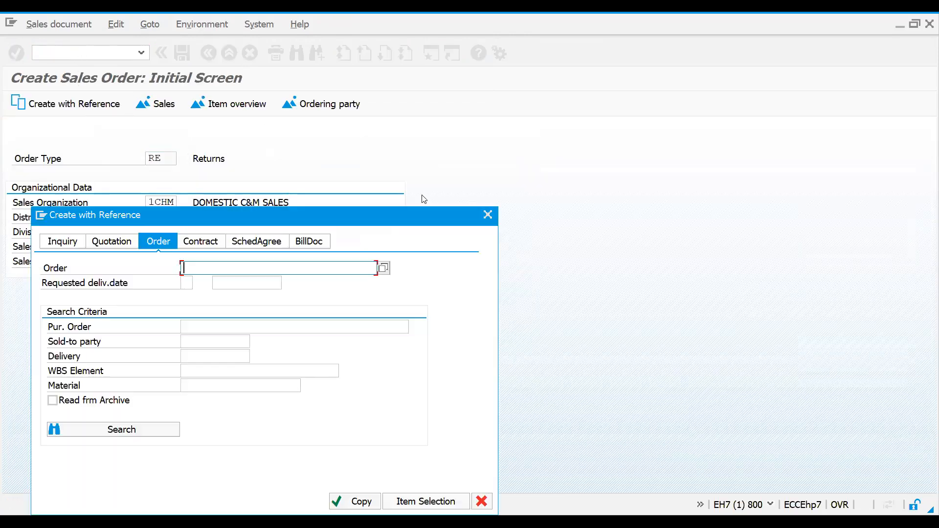
pyautogui.click(284, 262)
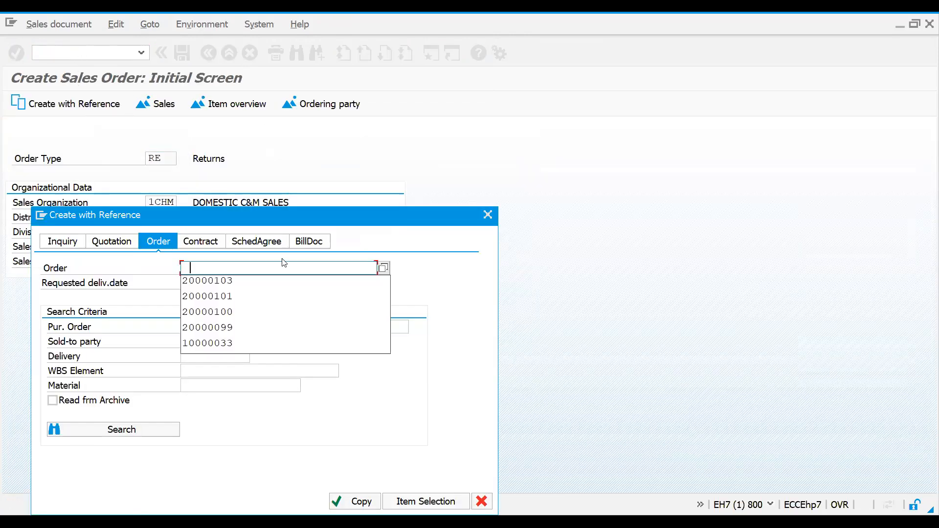
pyautogui.click(258, 282)
pyautogui.click(345, 500)
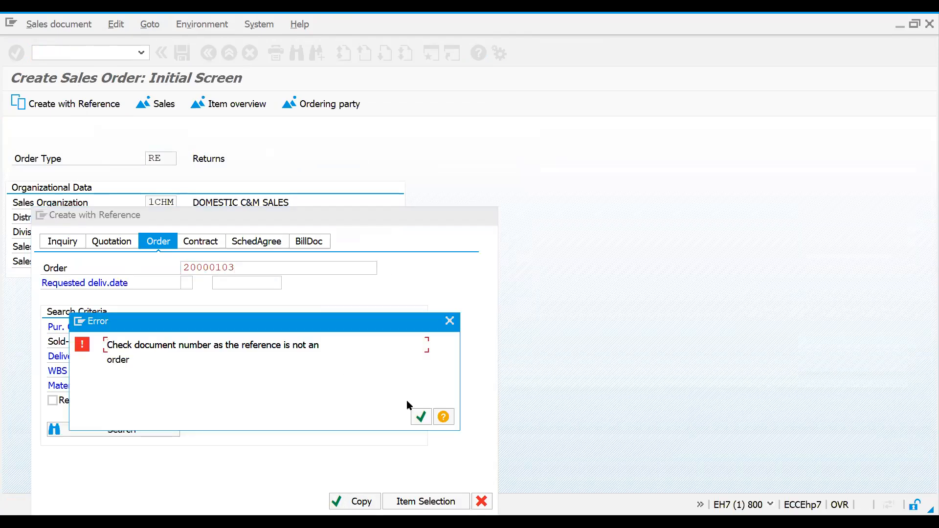
pyautogui.click(421, 416)
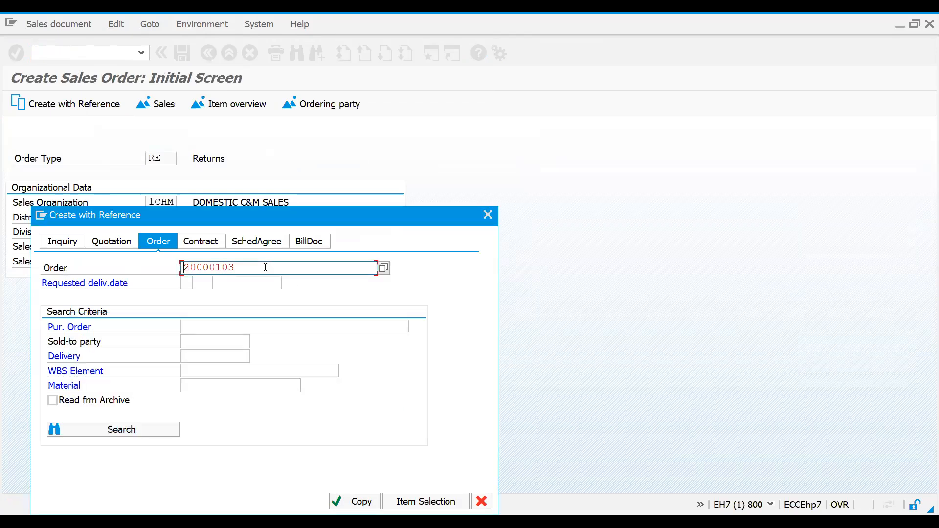
pyautogui.click(489, 216)
# Step: Open the list of sales orders with transaction VA05
pyautogui.click(59, 52)
pyautogui.write('/nva0')
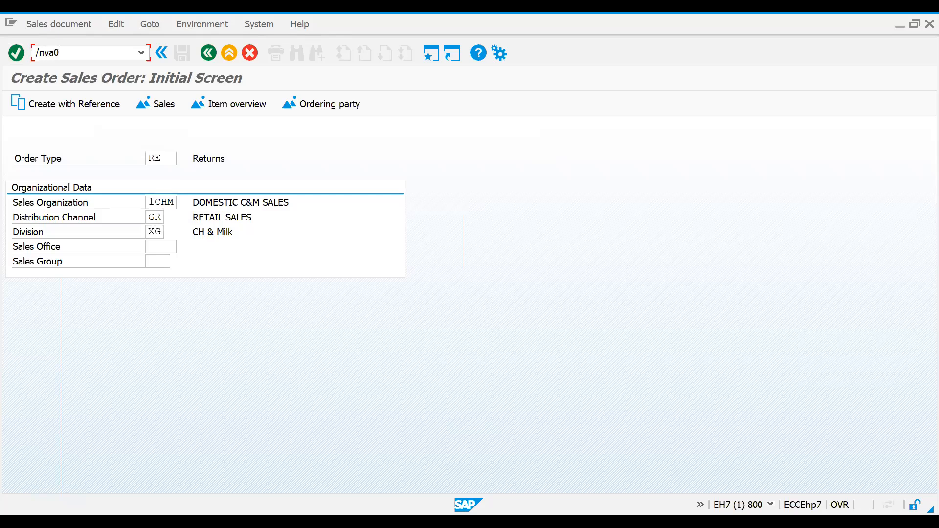
pyautogui.write('5n')
pyautogui.press('Return')
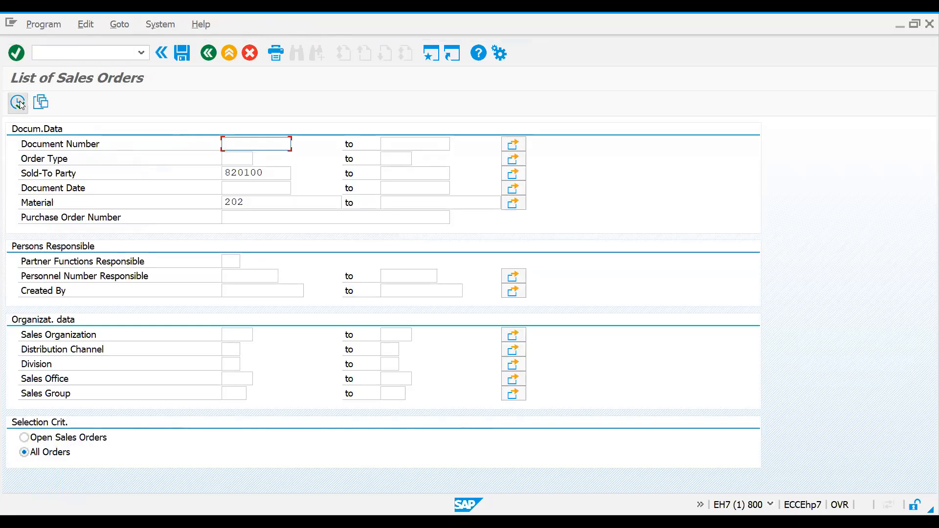
# Step: Remove material 202 from the selection criteria and list all orders of the sold-to party
pyautogui.click(288, 203)
pyautogui.press('BackSpace')
pyautogui.press('BackSpace')
pyautogui.press('BackSpace')
pyautogui.click(17, 103)
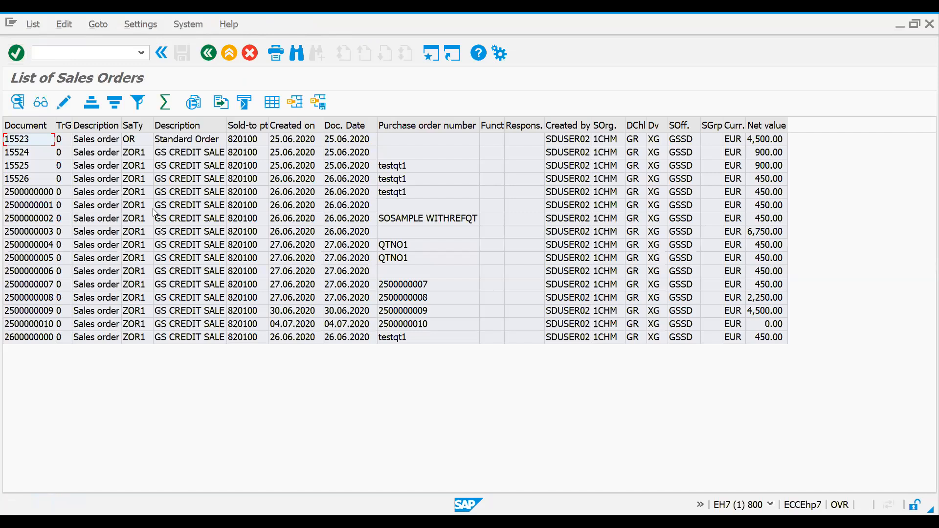
# Step: Pick out a GS CREDIT SALE order dated 27.06.2020 with a net value of 450.00 EUR as the reference
pyautogui.click(46, 207)
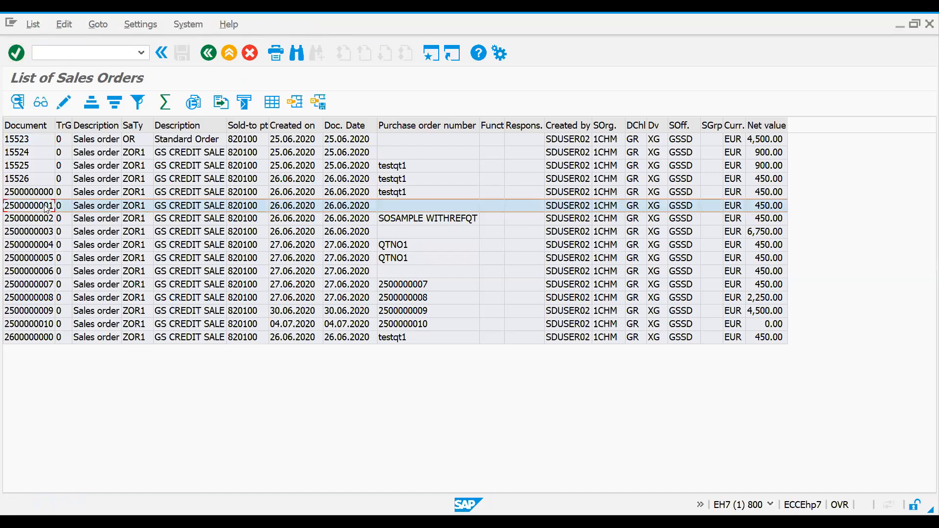
pyautogui.doubleClick(45, 208)
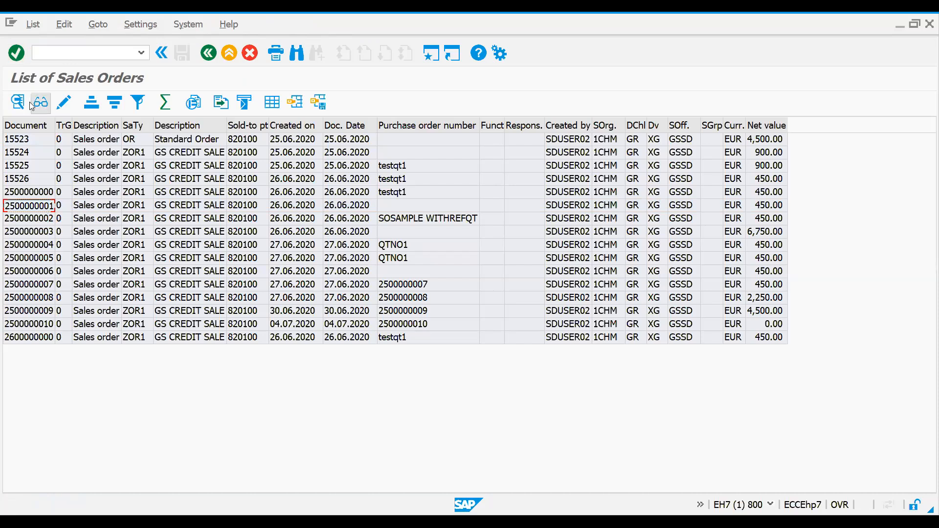
pyautogui.click(79, 126)
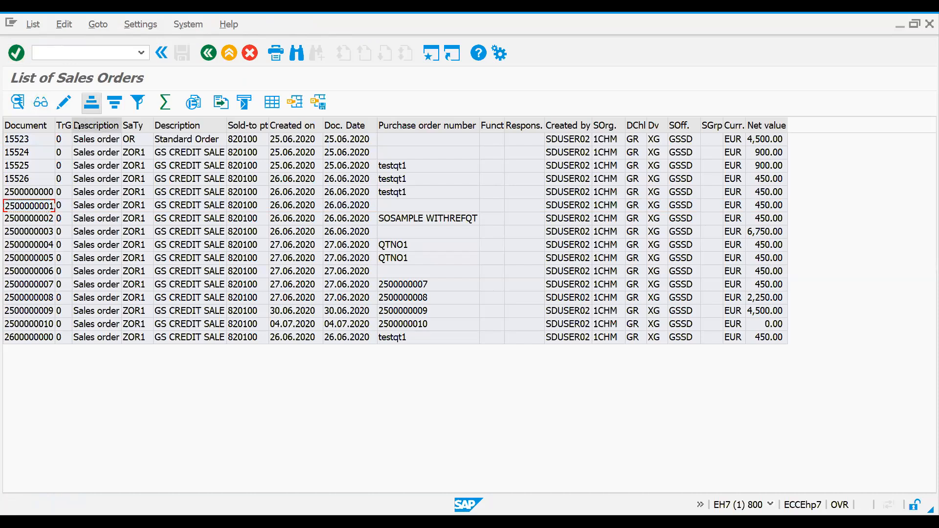
pyautogui.click(27, 288)
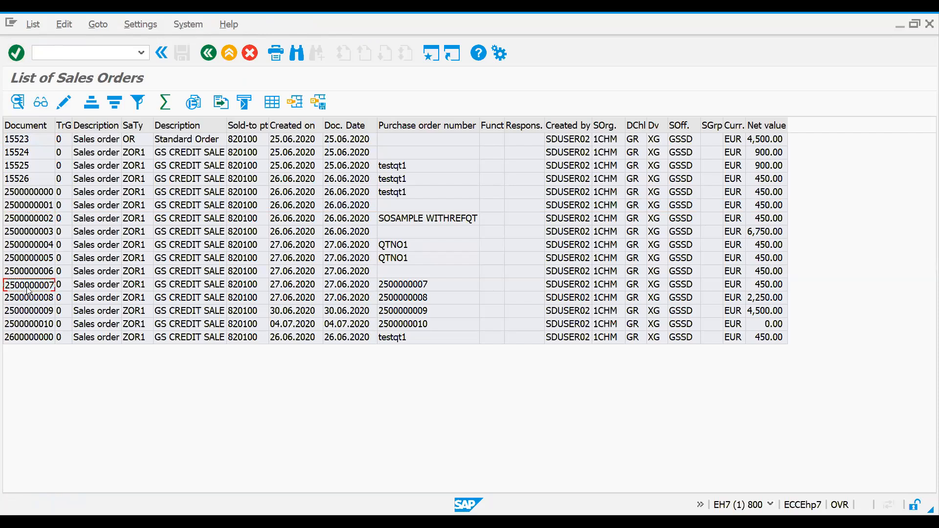
# Step: Restart transaction VA01 and create the RE returns document with reference to the sales order found in the list
pyautogui.click(70, 49)
pyautogui.write('/')
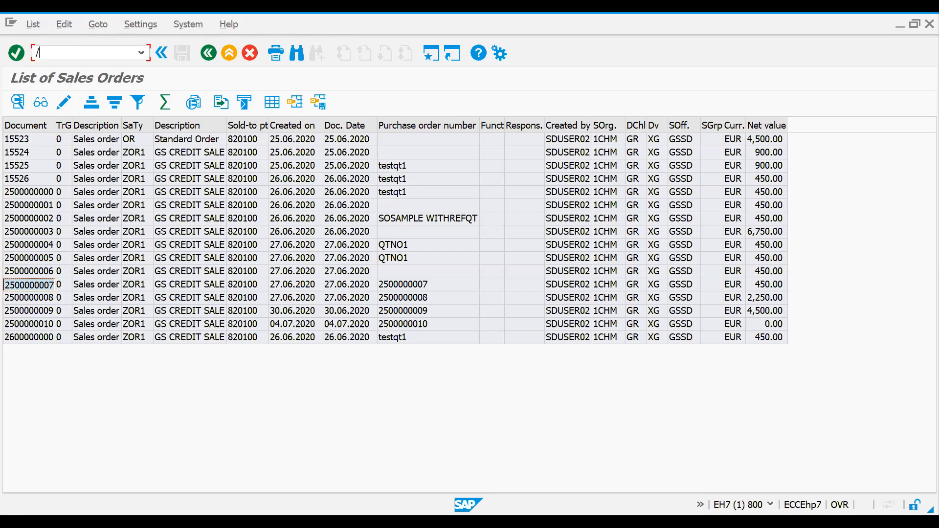
pyautogui.write('nva01')
pyautogui.press('Return')
pyautogui.click(94, 104)
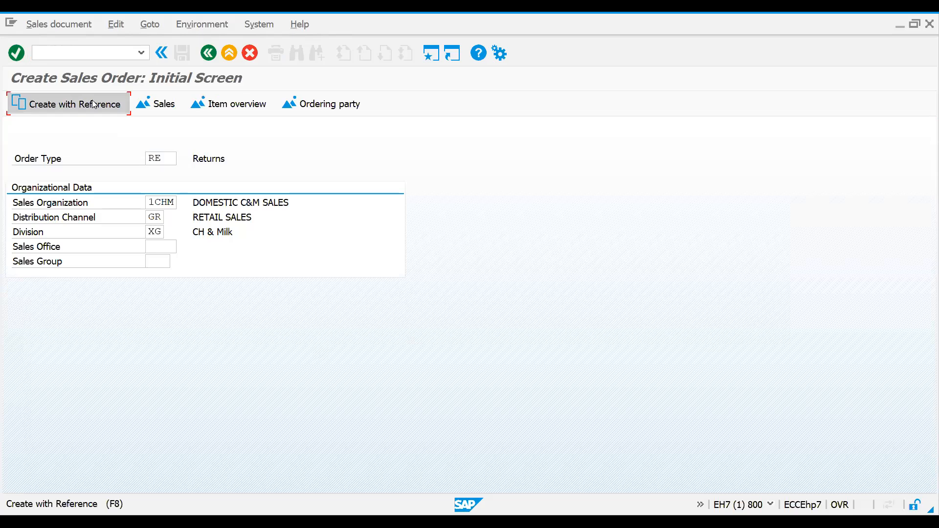
pyautogui.write('2500000007')
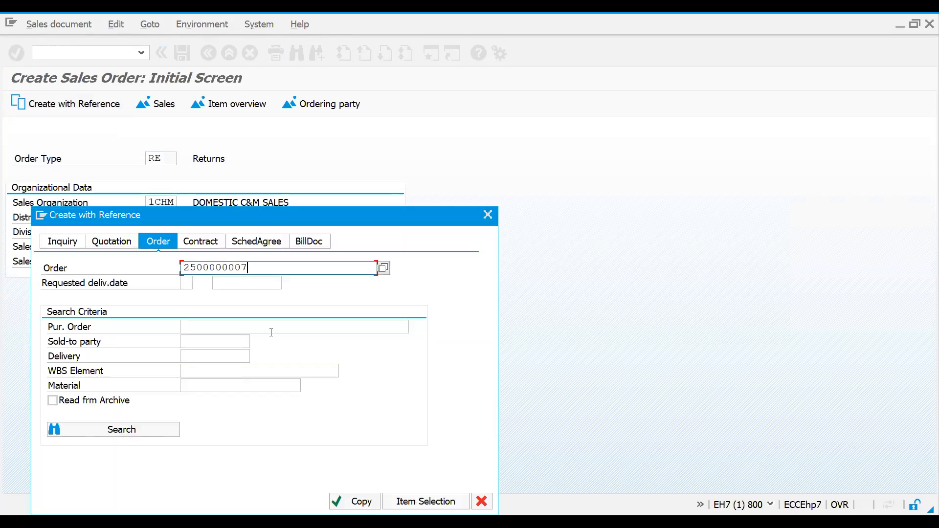
pyautogui.click(355, 502)
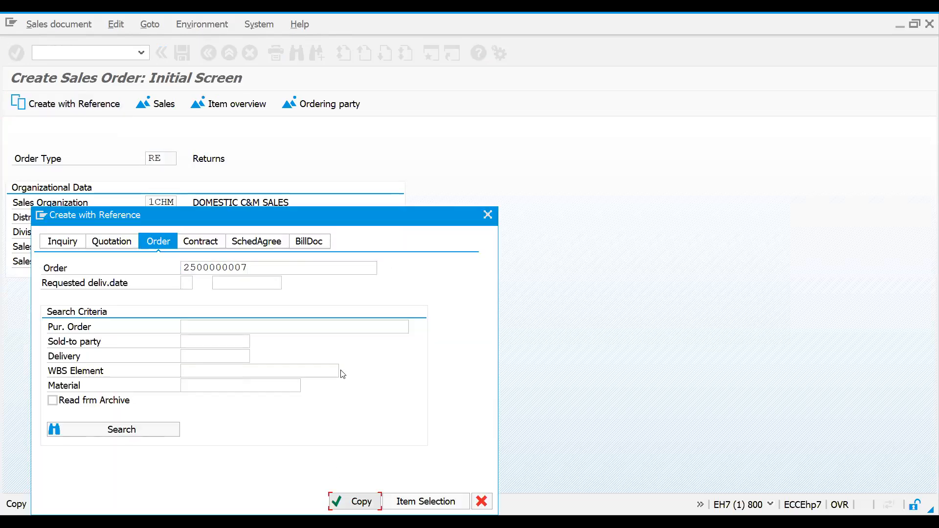
pyautogui.click(355, 500)
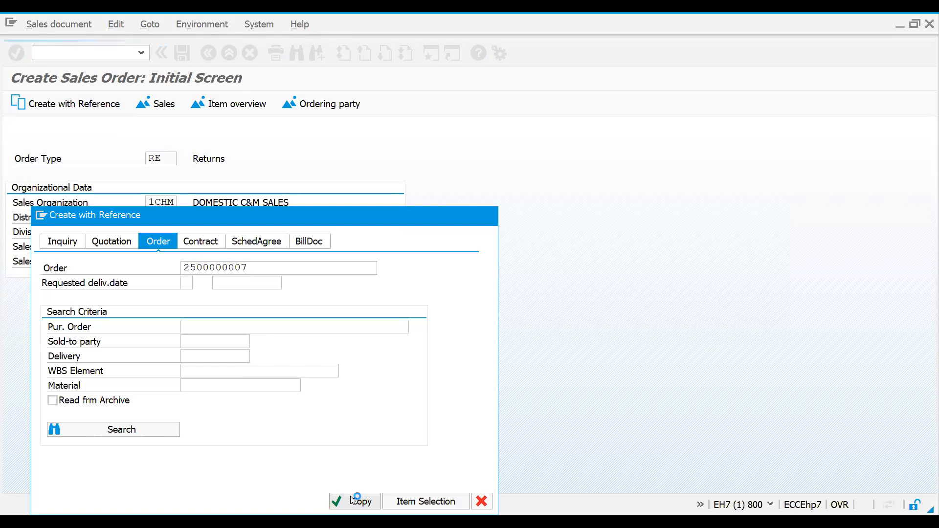
# Step: Open the incompletion log of the returns document and set the order reason to 002 Trade fair sales activity
pyautogui.click(112, 27)
pyautogui.click(166, 219)
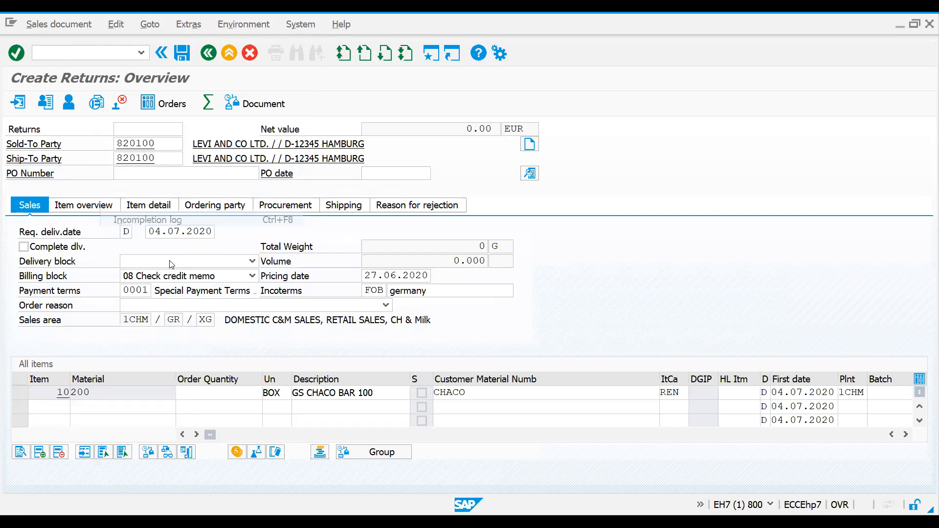
pyautogui.click(224, 309)
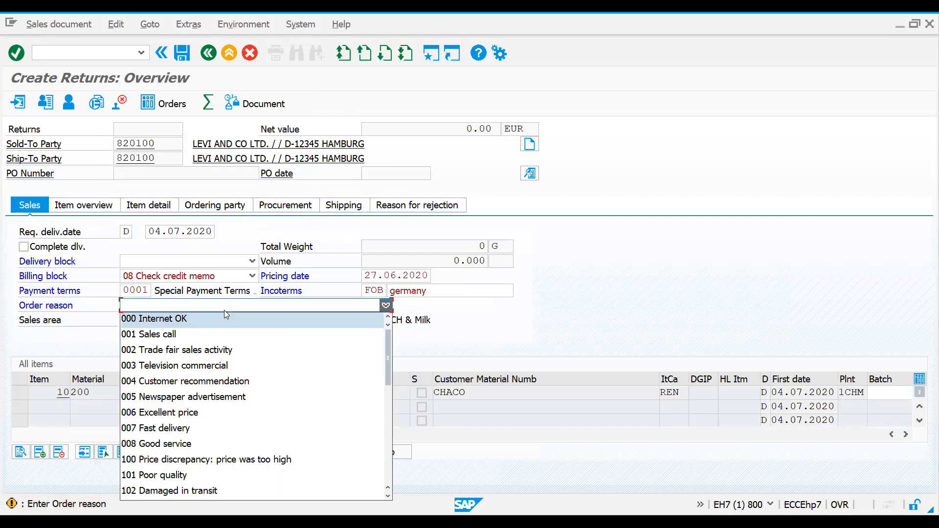
pyautogui.click(205, 347)
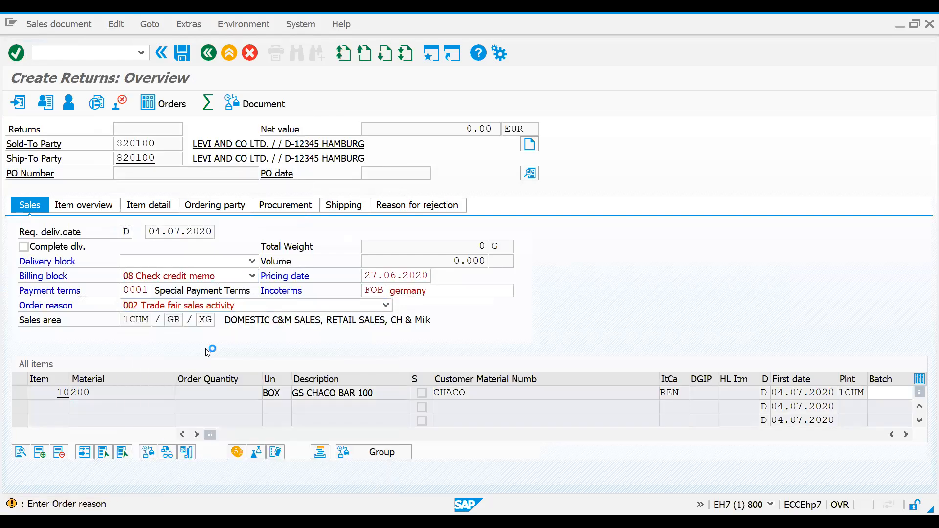
# Step: Complete the missing shipping data of item 10 with a net weight of 100 G and a gross weight of 100
pyautogui.doubleClick(128, 207)
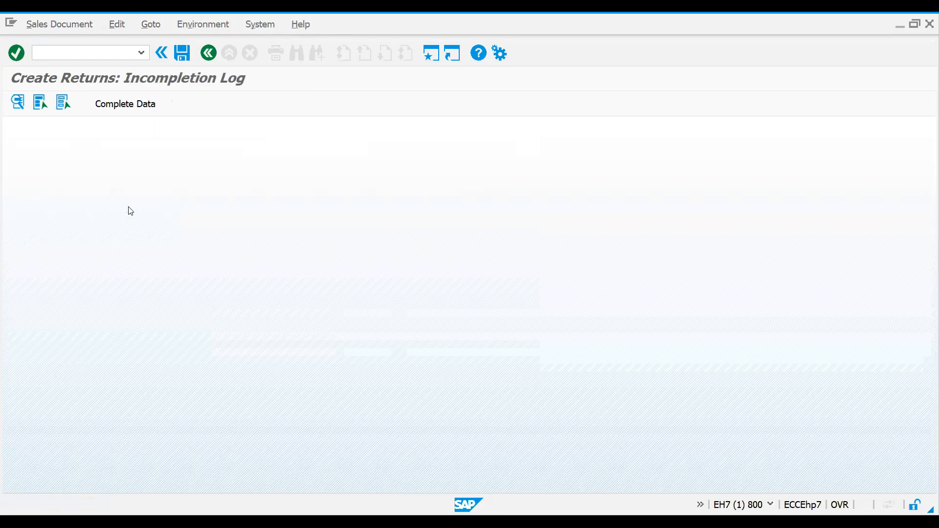
pyautogui.click(135, 104)
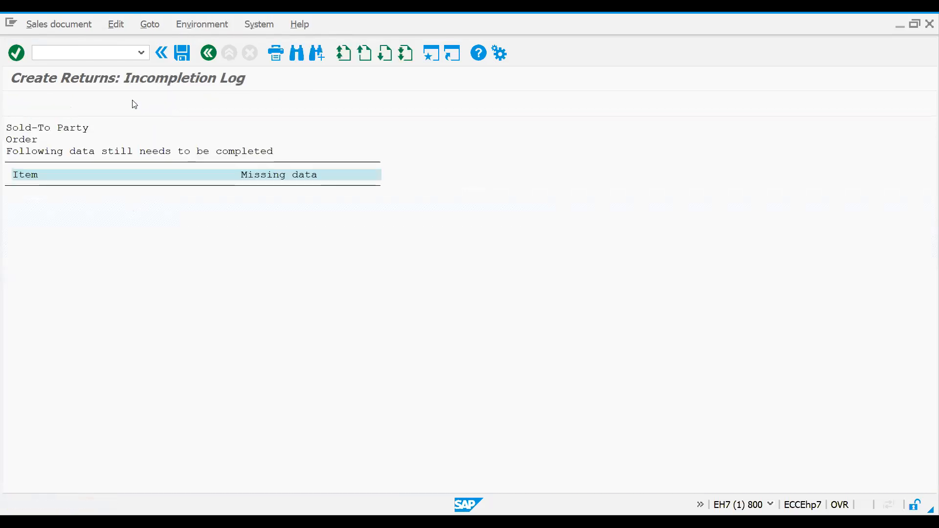
pyautogui.write('100')
pyautogui.press('Return')
pyautogui.click(213, 411)
pyautogui.write('100')
pyautogui.click(215, 419)
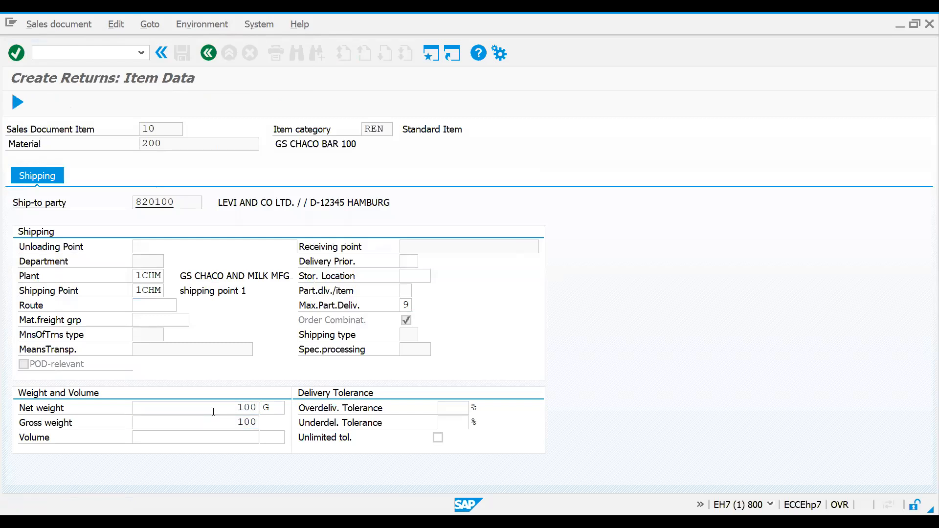
pyautogui.click(209, 53)
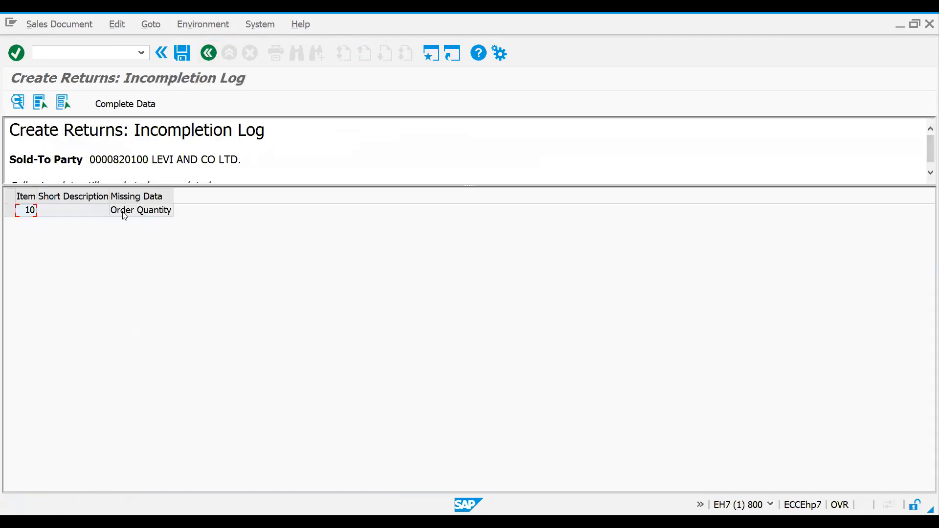
# Step: Set the missing order quantity of item 10 to 1 BOX and return to the document overview
pyautogui.doubleClick(125, 211)
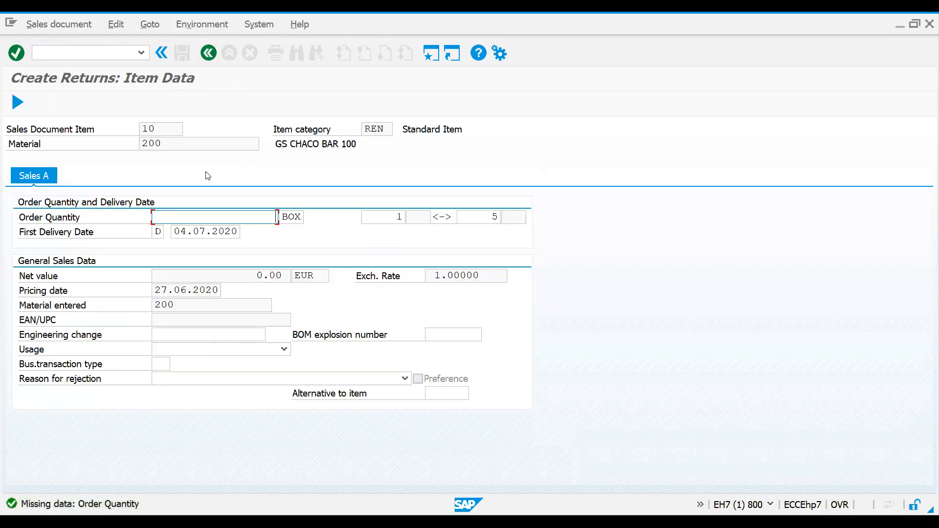
pyautogui.press('Return')
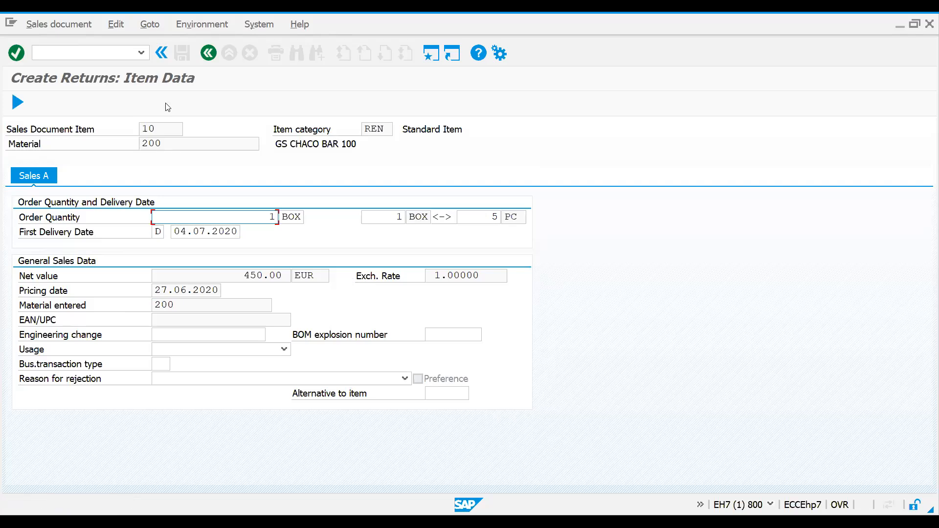
pyautogui.click(208, 53)
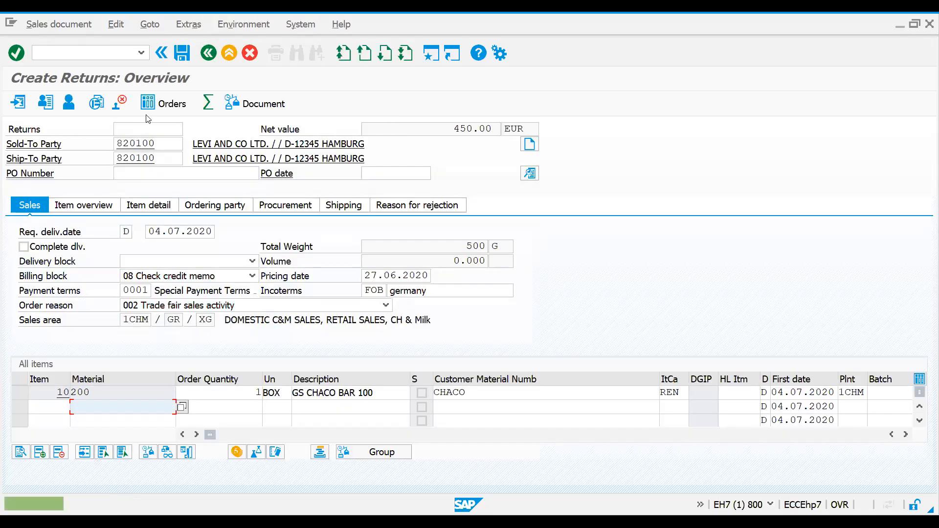
# Step: Examine the schedule lines of item 10 and look up the description of its schedule line category
pyautogui.click(182, 53)
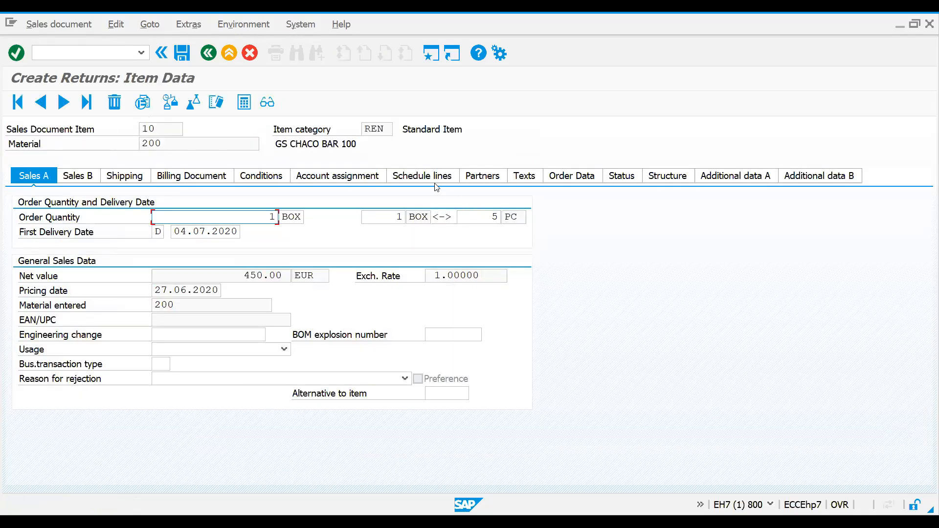
pyautogui.click(436, 177)
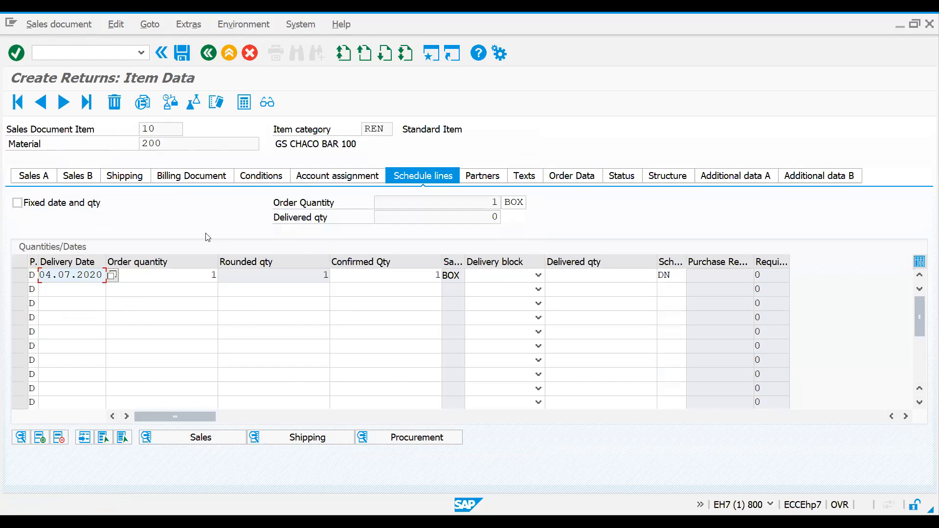
pyautogui.click(671, 277)
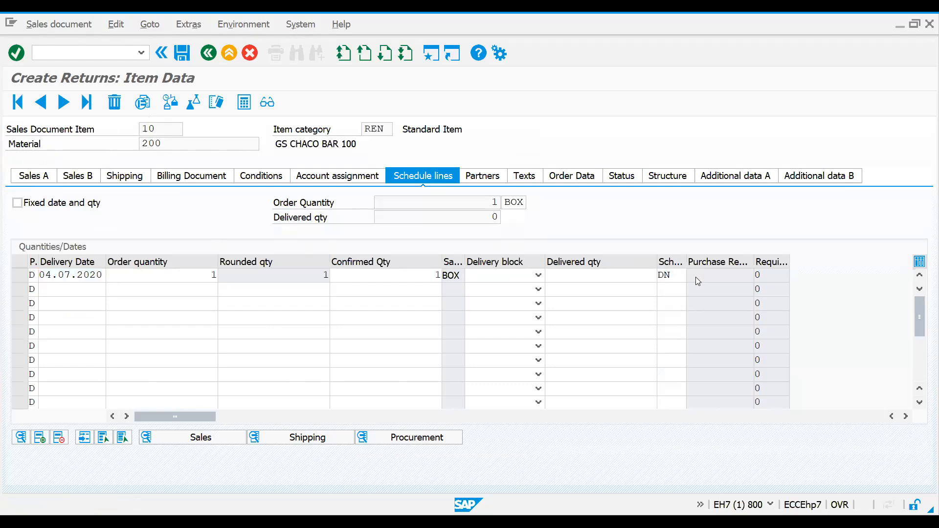
pyautogui.press('F4')
pyautogui.click(232, 110)
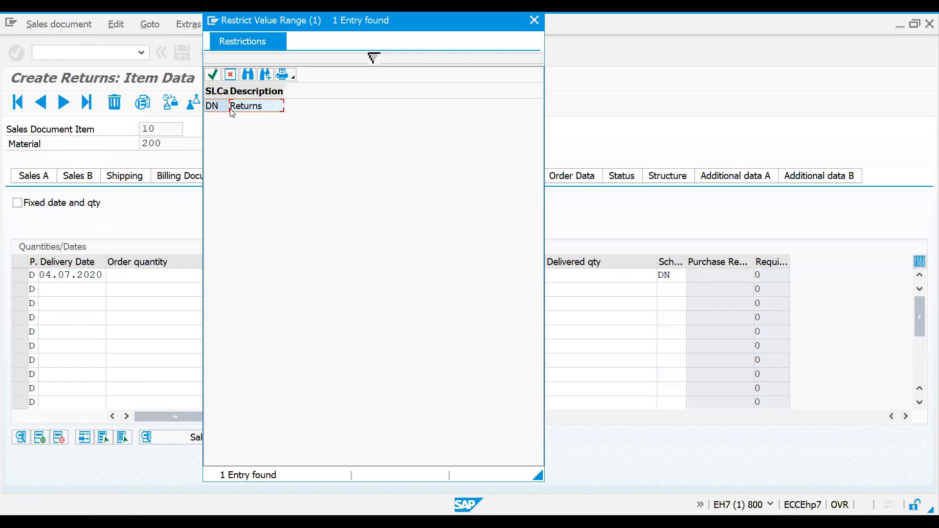
pyautogui.doubleClick(231, 109)
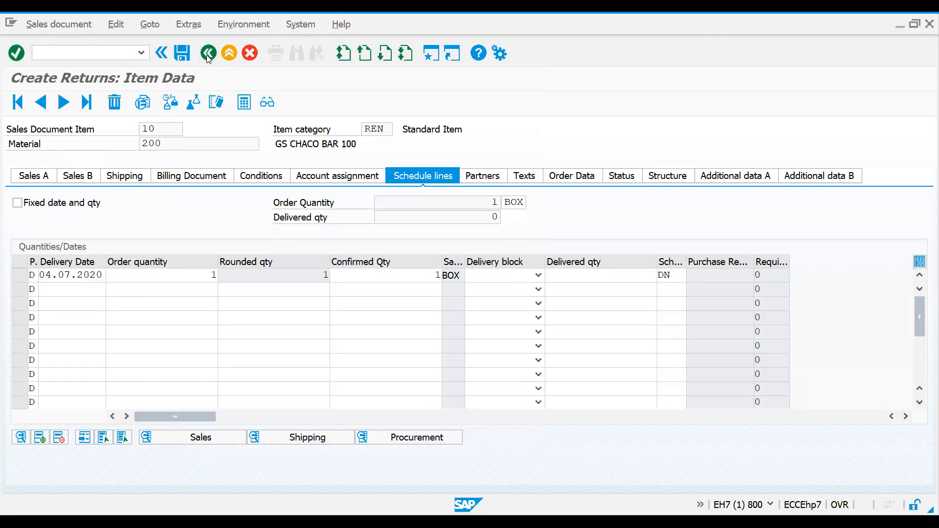
pyautogui.press('F3')
# Step: Create the returns delivery directly from the returns document and display its goods movement data
pyautogui.click(80, 54)
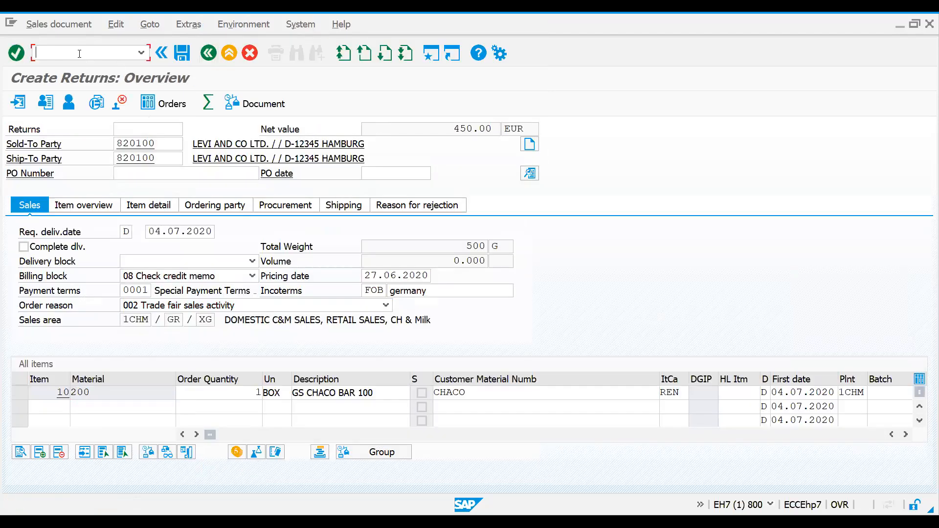
pyautogui.click(55, 26)
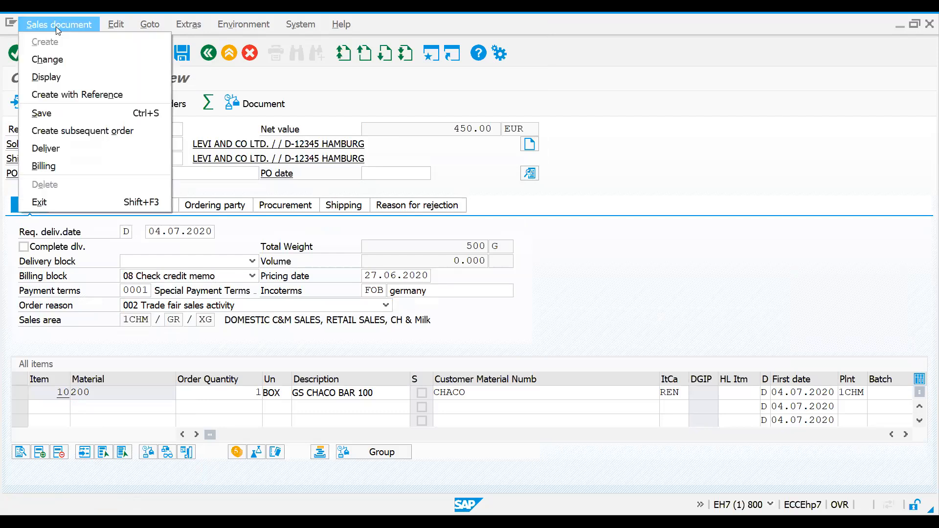
pyautogui.click(65, 149)
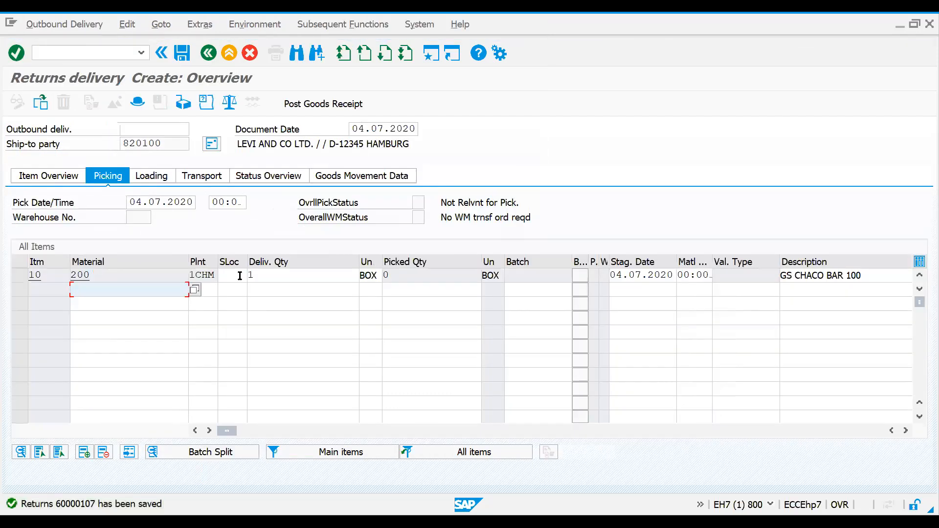
pyautogui.click(240, 276)
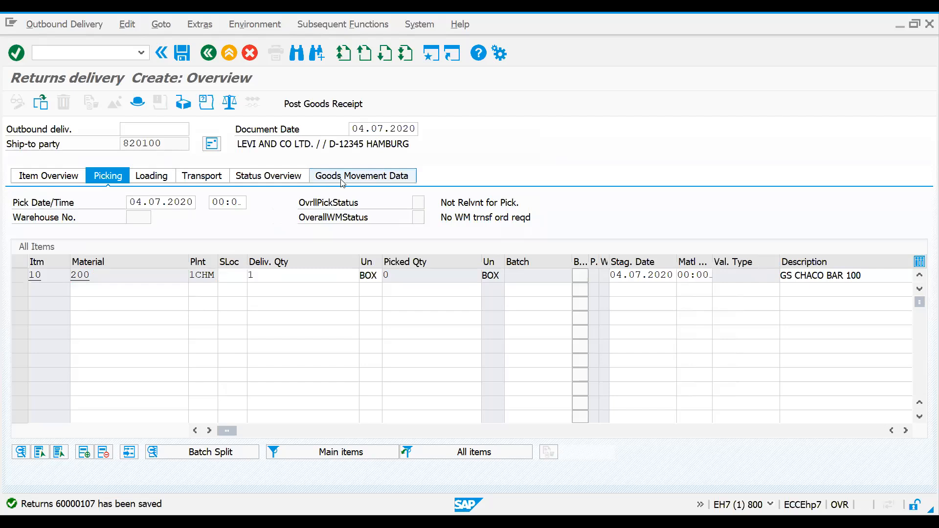
pyautogui.click(342, 179)
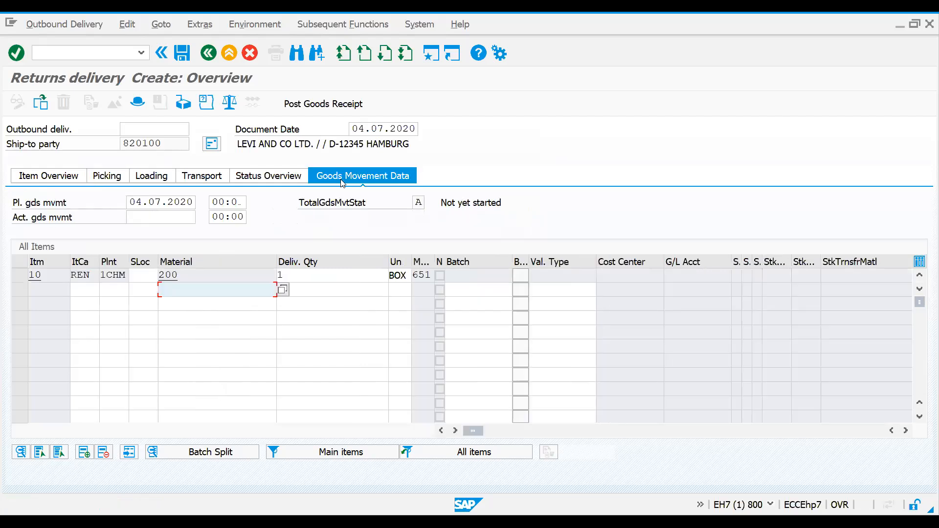
# Step: Compare the movement type of item 10 in the returns delivery with the schedule line categories assigned to ZTTN with MRP type PD
pyautogui.doubleClick(415, 276)
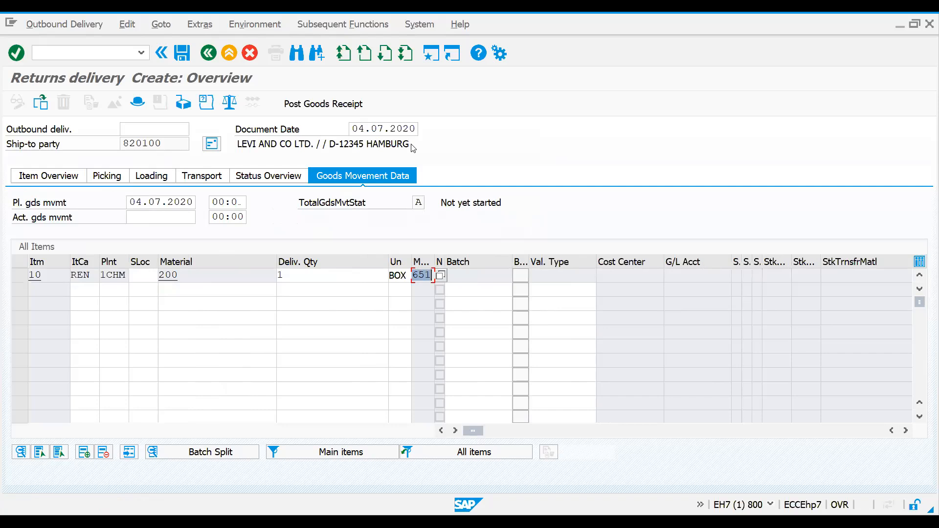
pyautogui.hotkey('alt', 'Tab')
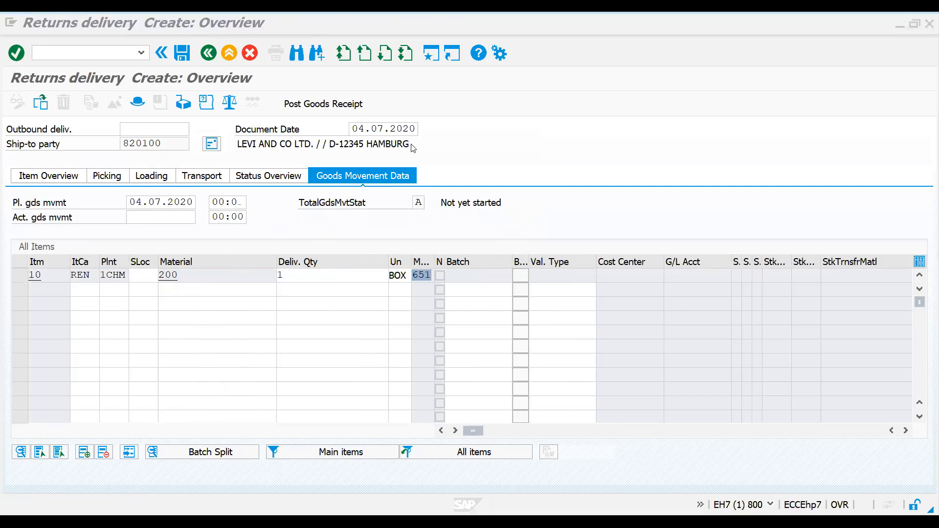
pyautogui.hotkey('alt', 'Tab')
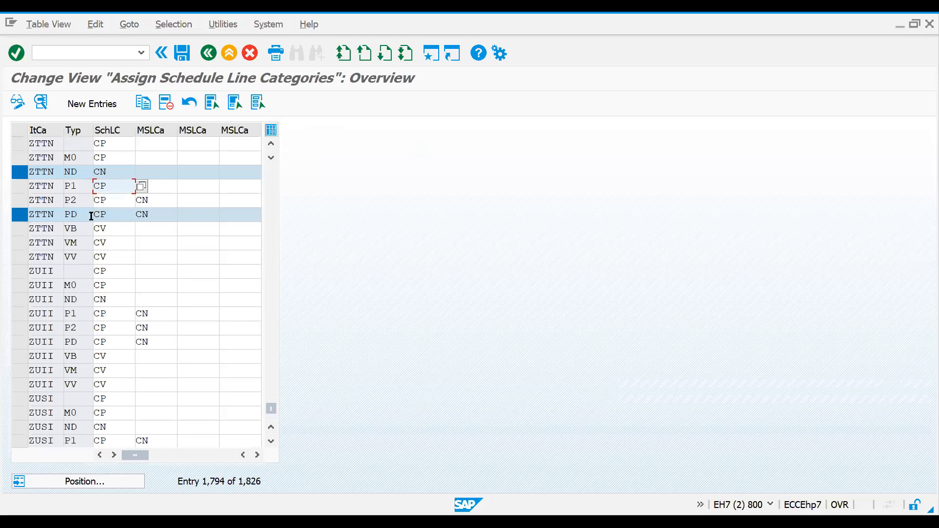
pyautogui.click(161, 216)
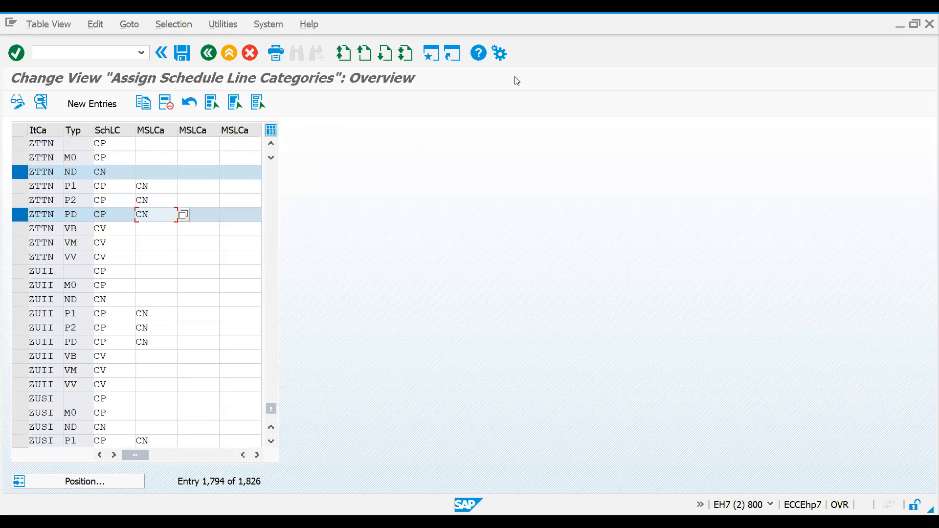
pyautogui.hotkey('alt', 'Tab')
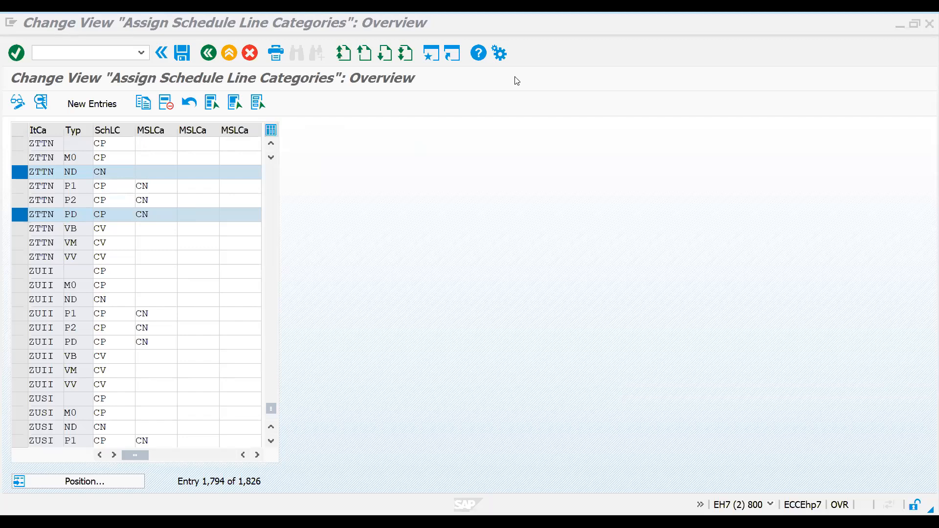
pyautogui.hotkey('alt', 'Tab')
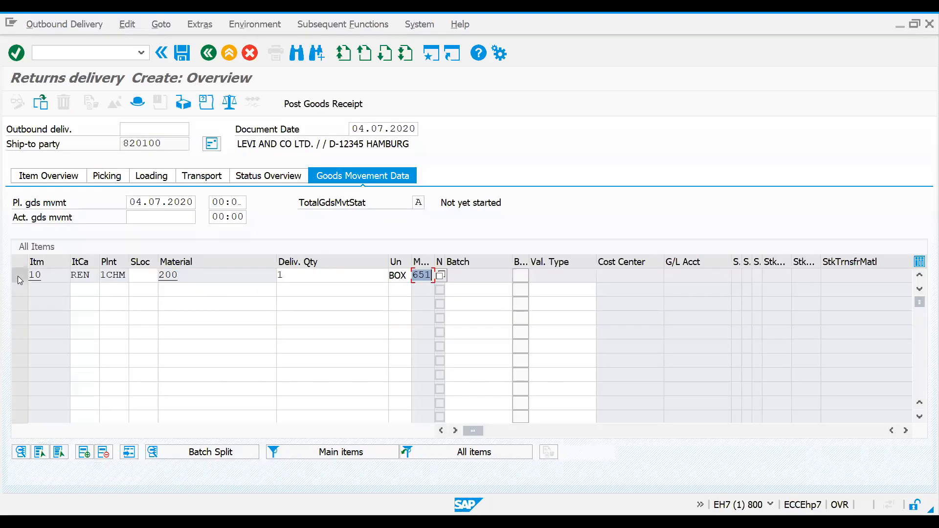
pyautogui.click(19, 277)
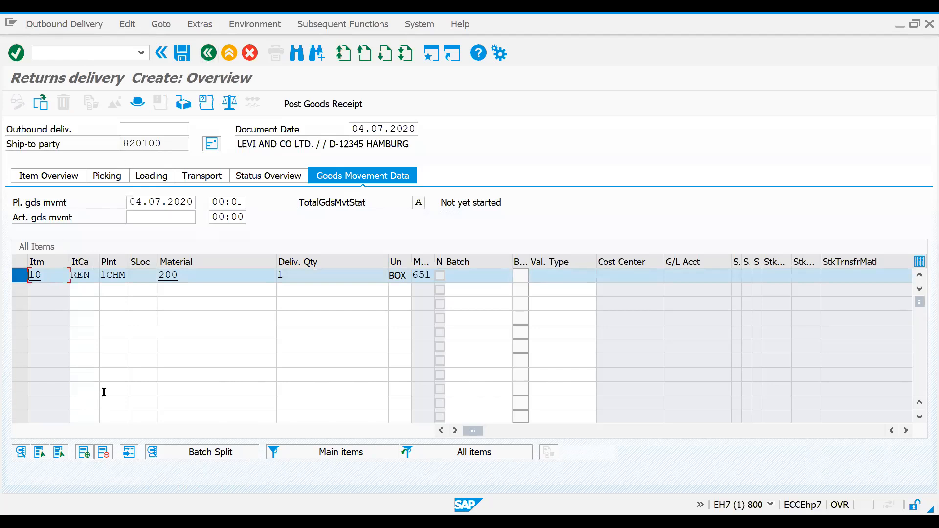
# Step: Start creating a GS CREDIT SALE sales order of type ZOR1 with transaction VA01
pyautogui.click(79, 55)
pyautogui.write('/nva01')
pyautogui.press('Return')
pyautogui.write('EC01')
pyautogui.press('Return')
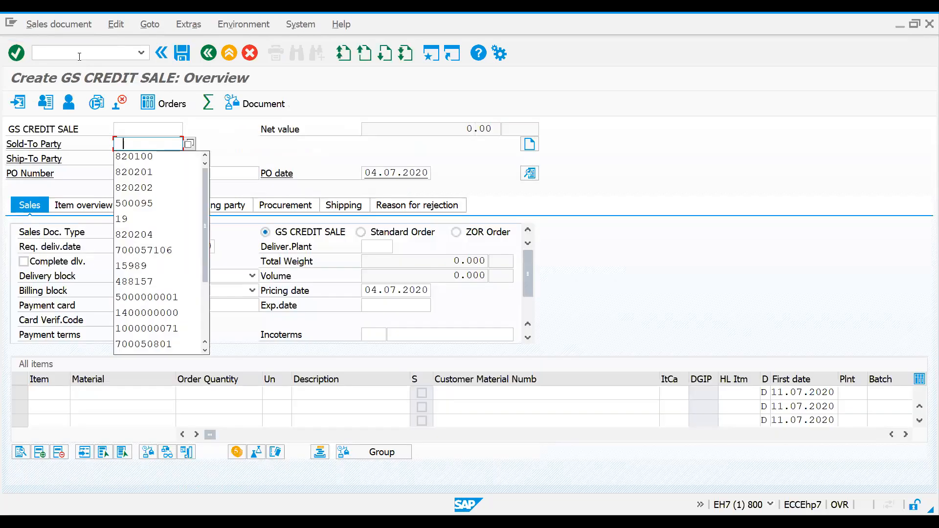
# Step: Enter the sold-to party's customer number and add material 200 with an order quantity of 1
pyautogui.press('Down')
pyautogui.press('Return')
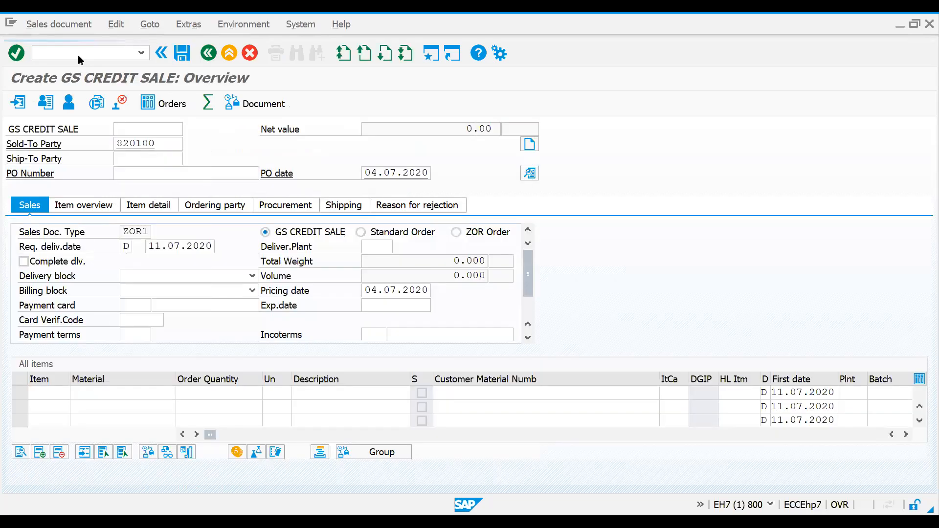
pyautogui.press('Return')
pyautogui.write('200')
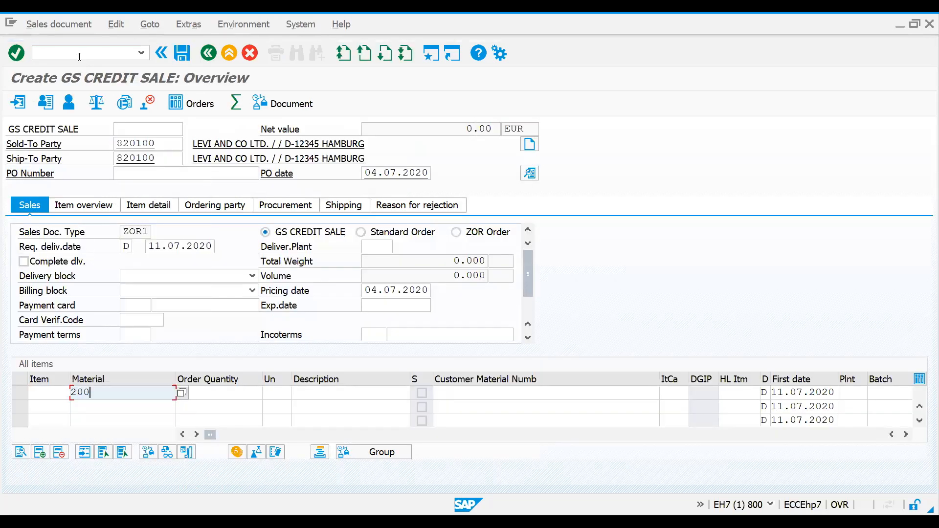
pyautogui.press('Tab')
pyautogui.write('1')
pyautogui.press('Return')
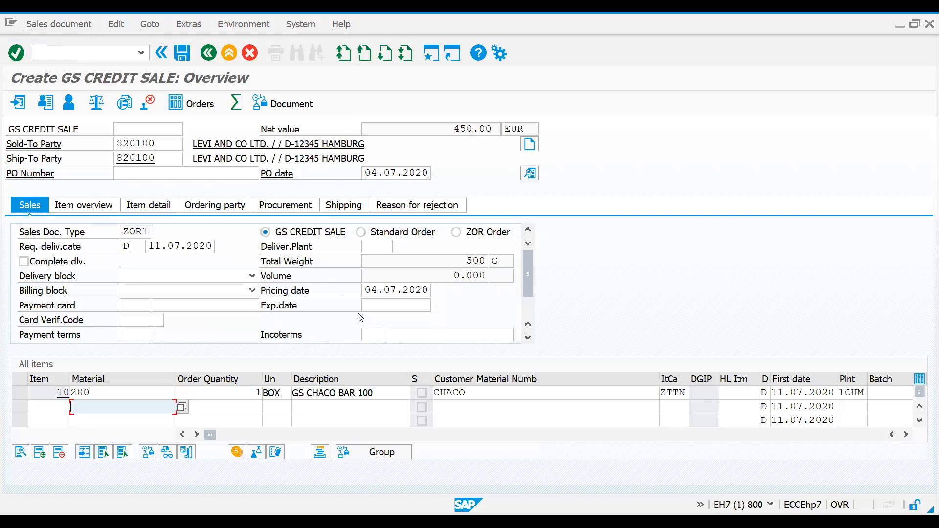
# Step: Examine the schedule line category and item category of order item 10, and return to the order overview
pyautogui.doubleClick(355, 394)
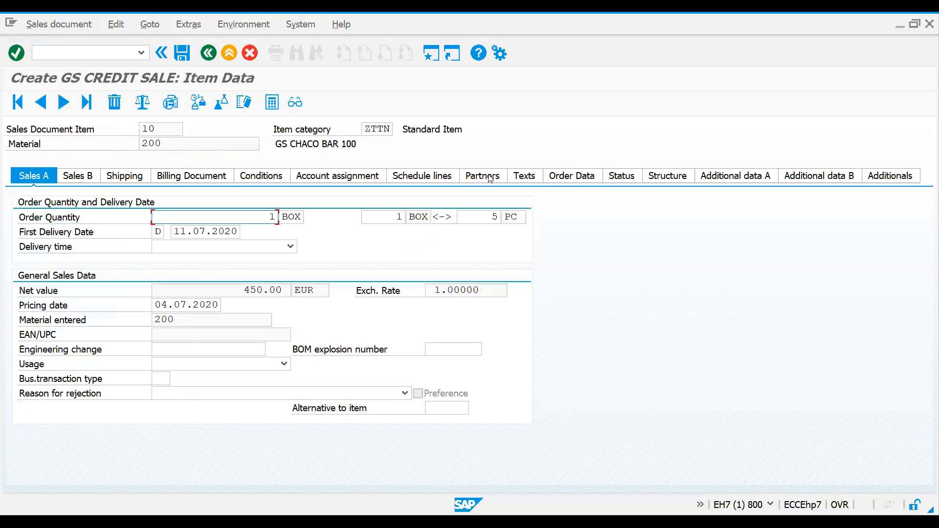
pyautogui.click(431, 180)
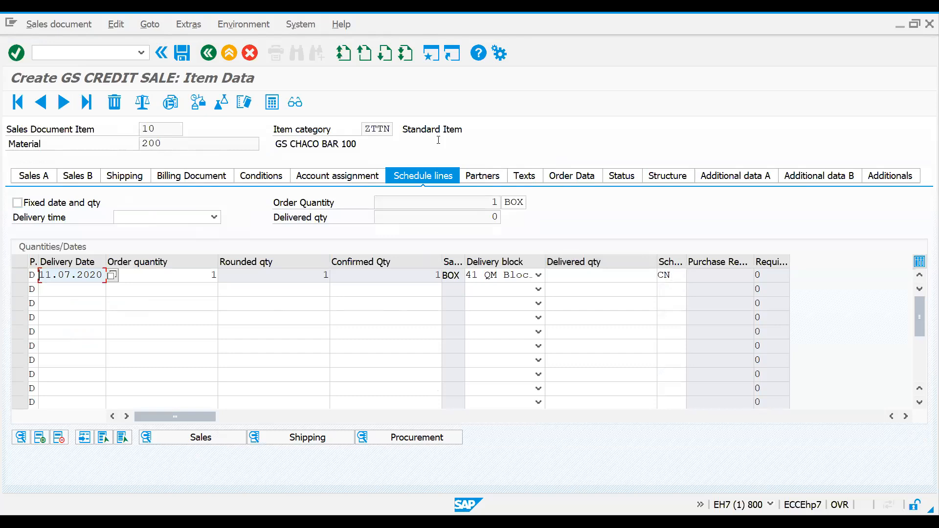
pyautogui.click(672, 274)
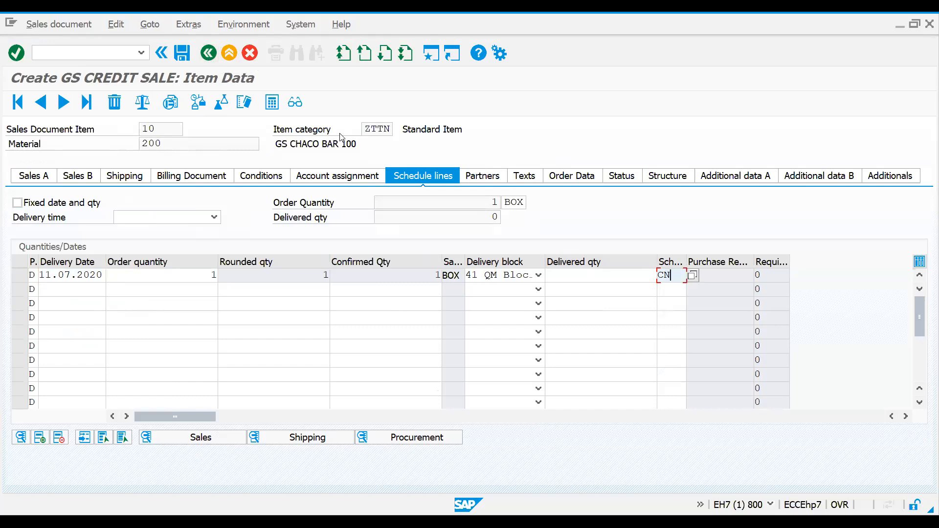
pyautogui.click(364, 129)
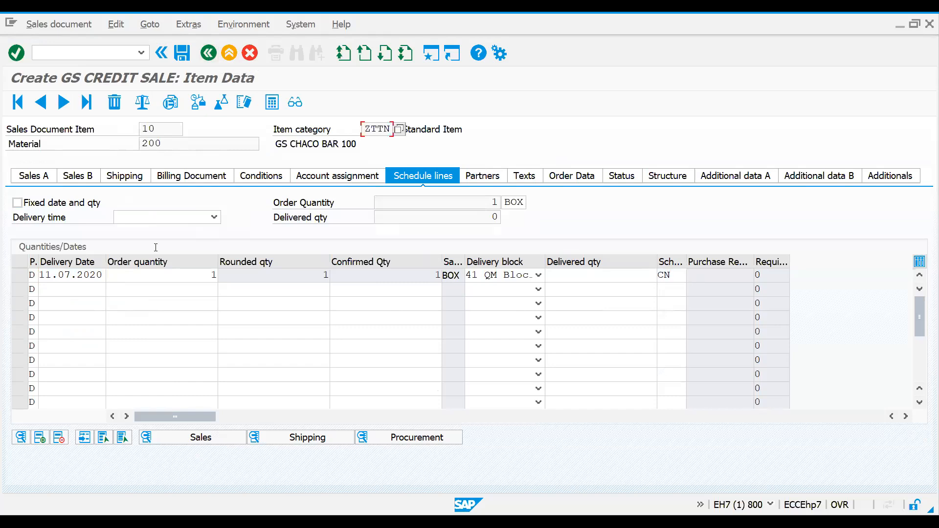
pyautogui.click(209, 53)
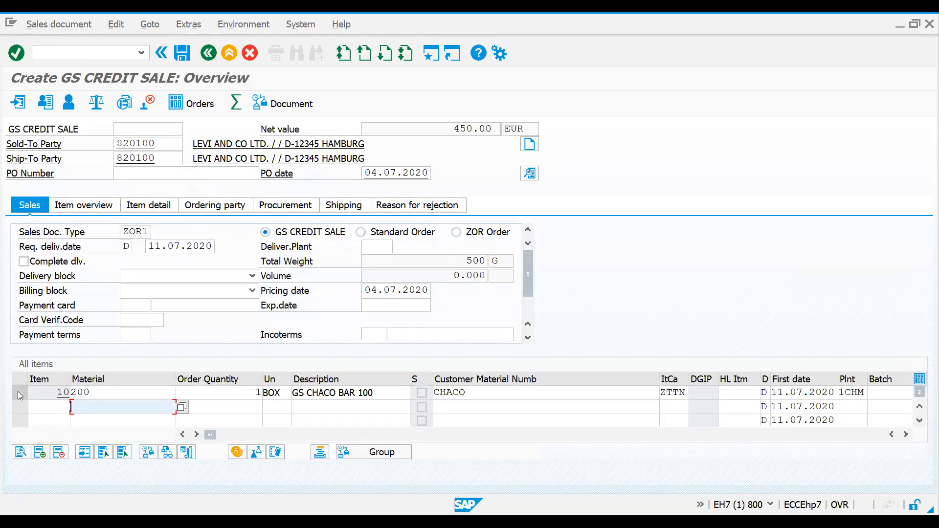
# Step: Check the MRP type of material 200 in its MRP 1 view for plant 1CHM and storage location SALE, and return to the order
pyautogui.click(19, 391)
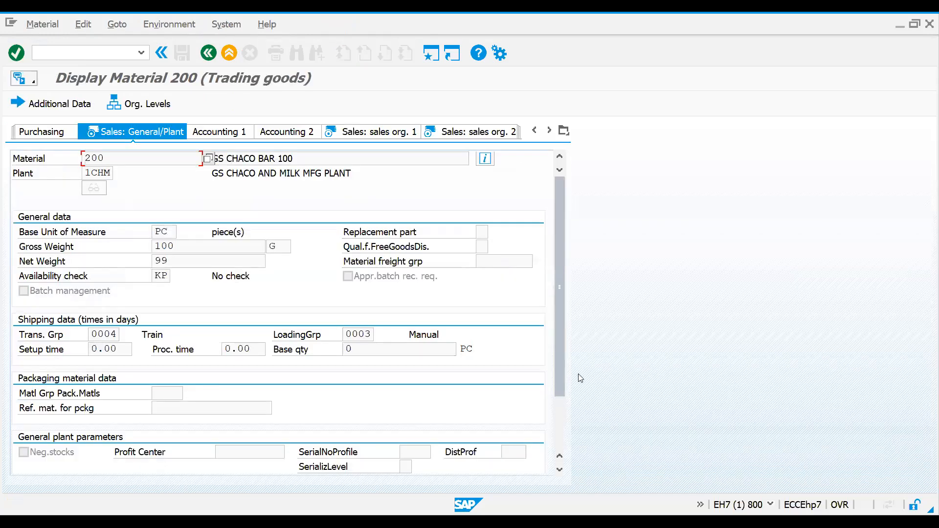
pyautogui.click(564, 130)
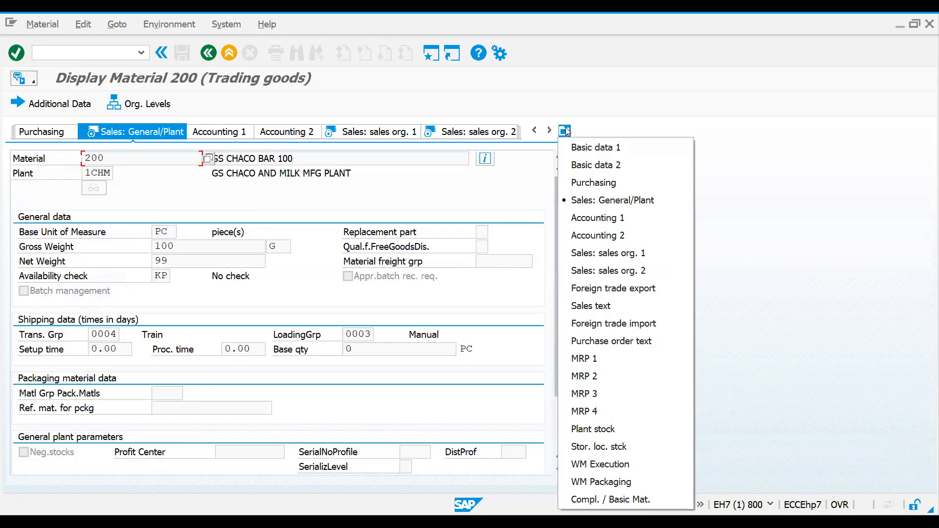
pyautogui.click(584, 359)
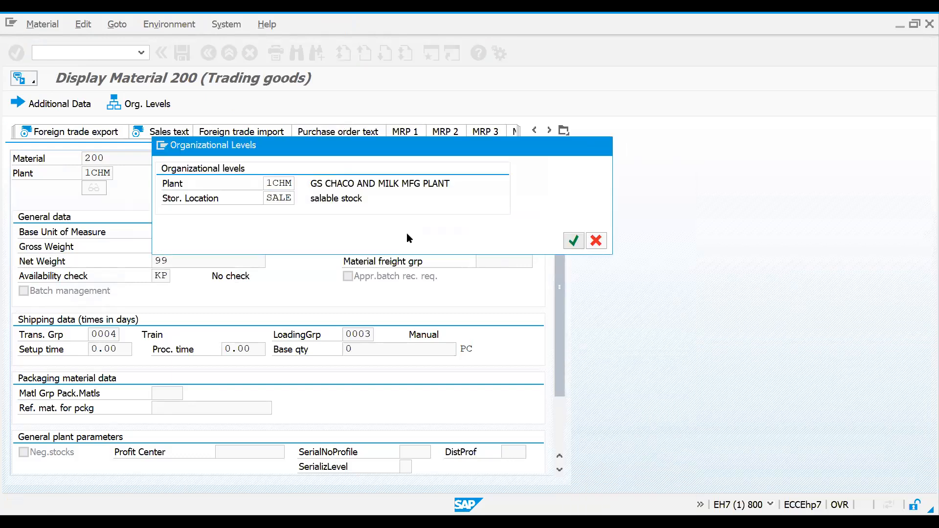
pyautogui.press('Return')
pyautogui.moveTo(155, 306); pyautogui.dragTo(177, 304)
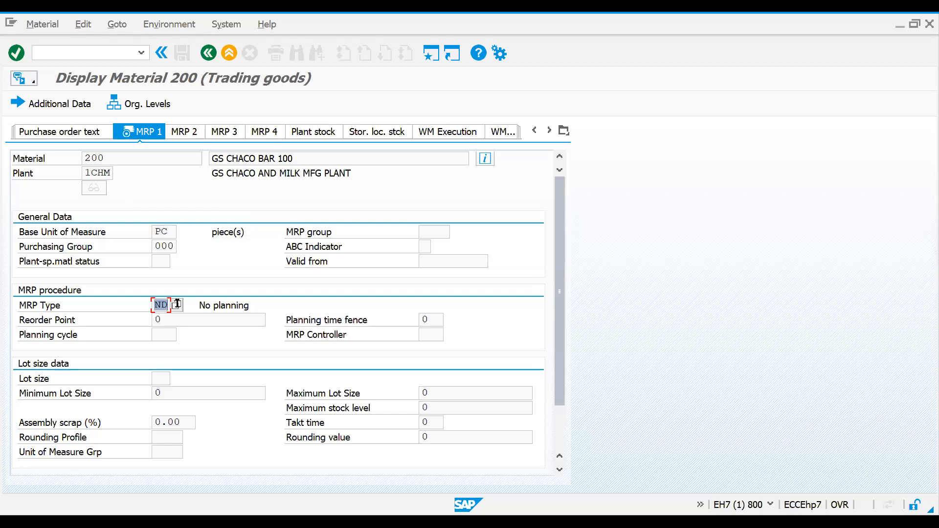
pyautogui.click(153, 305)
pyautogui.click(203, 57)
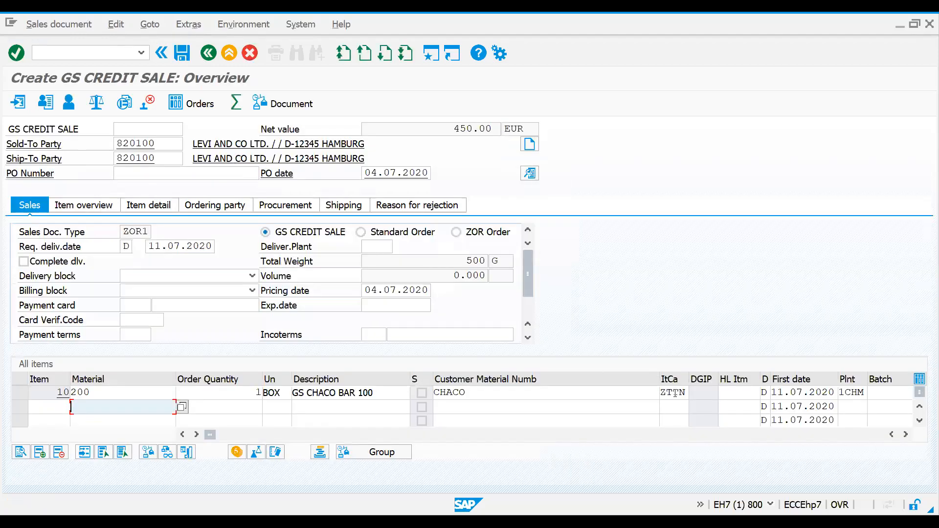
# Step: Open the schedule line category assignment table and position it at the entries for item category ZTTN
pyautogui.click(68, 53)
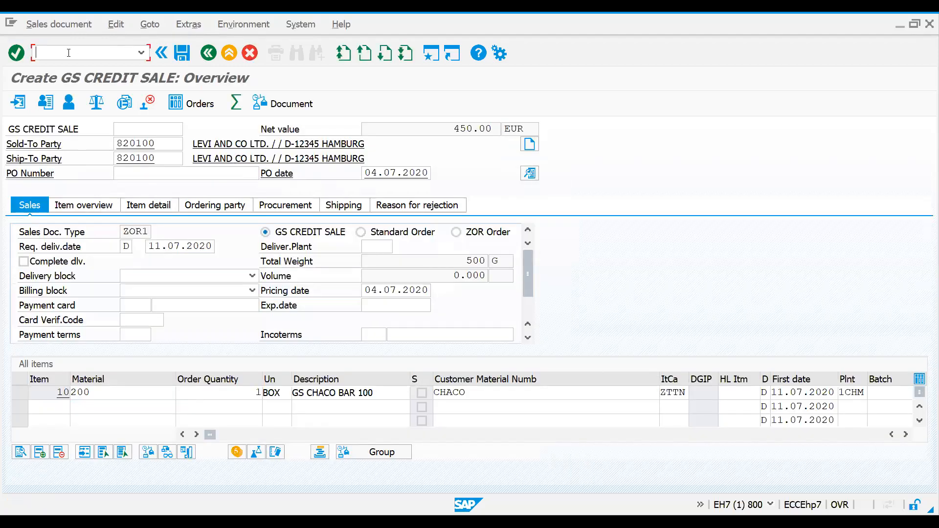
pyautogui.write('/nvov8')
pyautogui.press('Return')
pyautogui.click(157, 373)
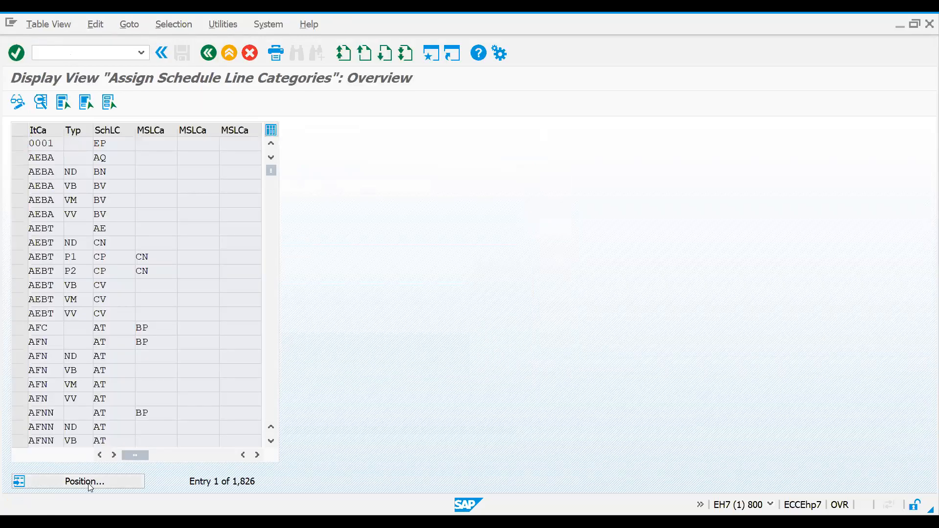
pyautogui.click(84, 481)
pyautogui.press('Return')
pyautogui.click(108, 148)
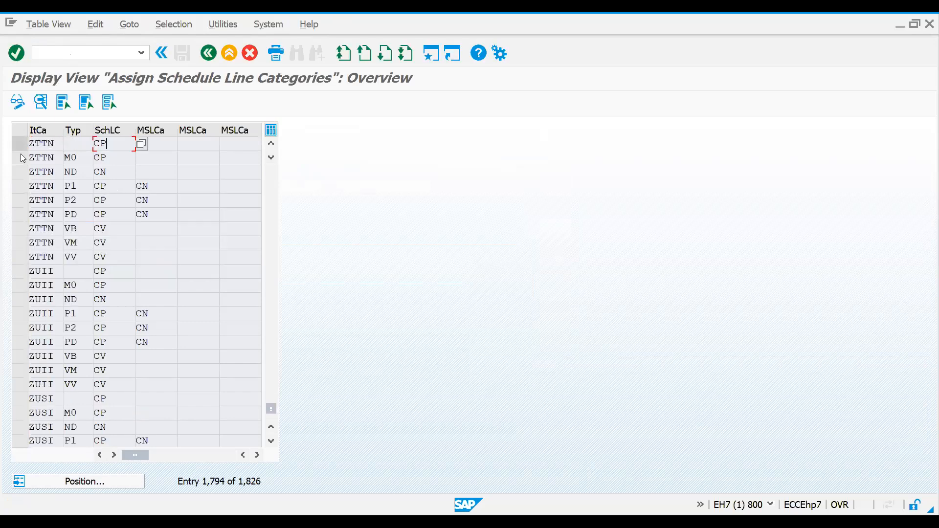
# Step: Examine the item category, MRP type and schedule line category in the ZTTN entry with MRP type ND
pyautogui.click(19, 169)
pyautogui.click(75, 175)
pyautogui.moveTo(82, 174); pyautogui.dragTo(58, 174)
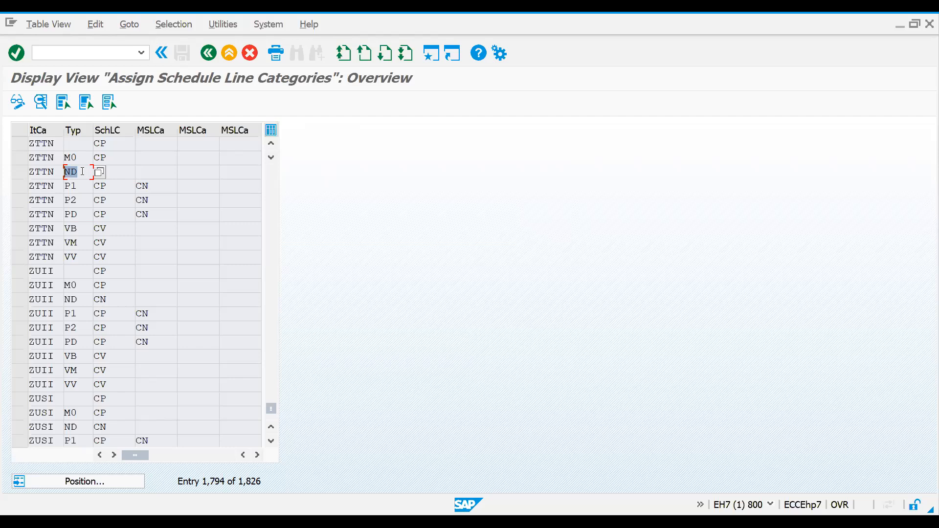
pyautogui.click(47, 172)
pyautogui.click(85, 169)
pyautogui.moveTo(85, 169); pyautogui.dragTo(30, 171)
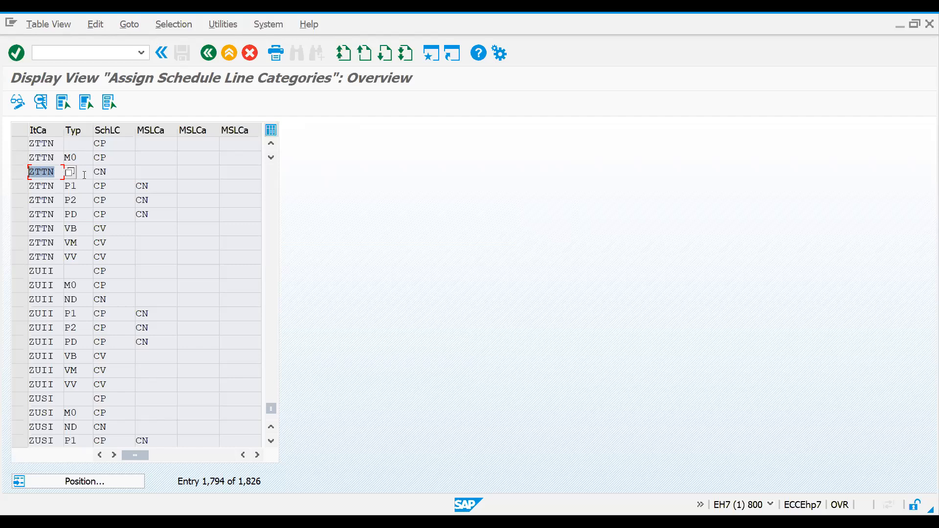
pyautogui.moveTo(110, 174); pyautogui.dragTo(92, 175)
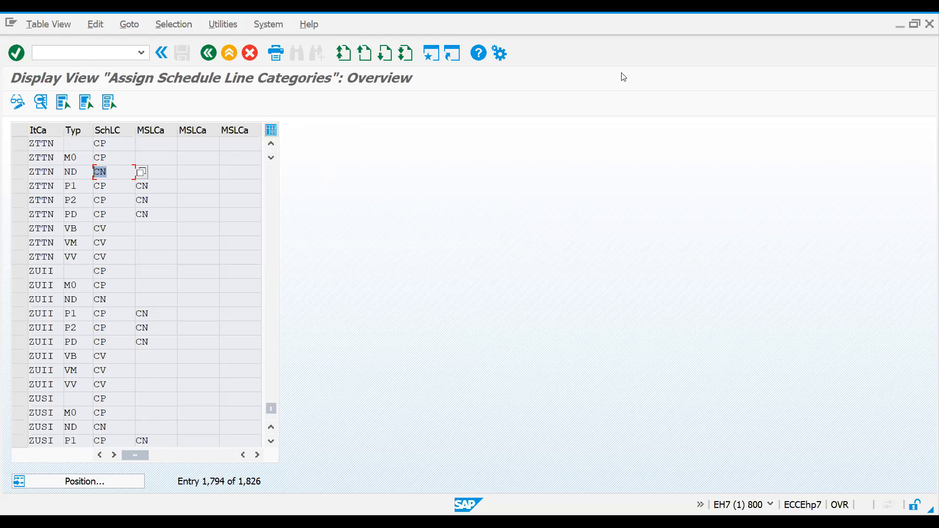
pyautogui.click(20, 174)
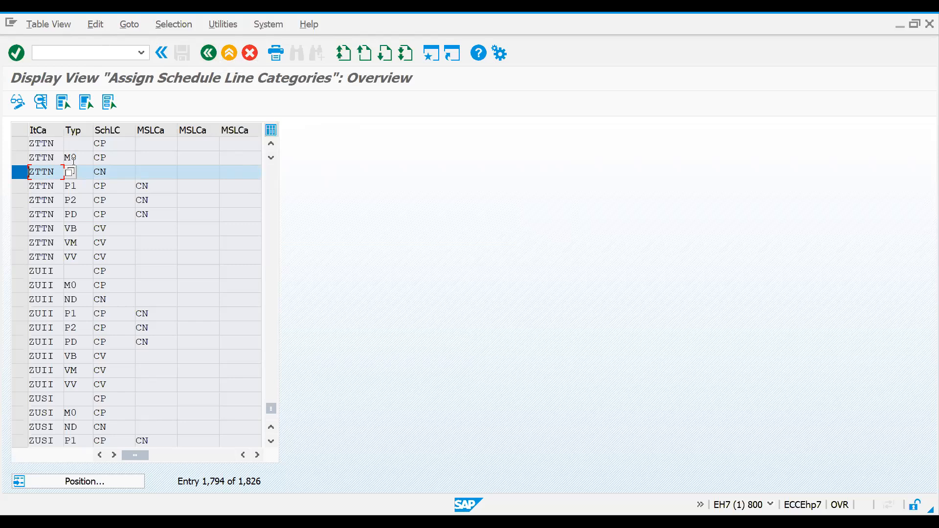
# Step: Look up the descriptions of the available MRP types, including ND and PD, and close the list
pyautogui.click(86, 175)
pyautogui.write('ND')
pyautogui.click(75, 244)
pyautogui.press('F4')
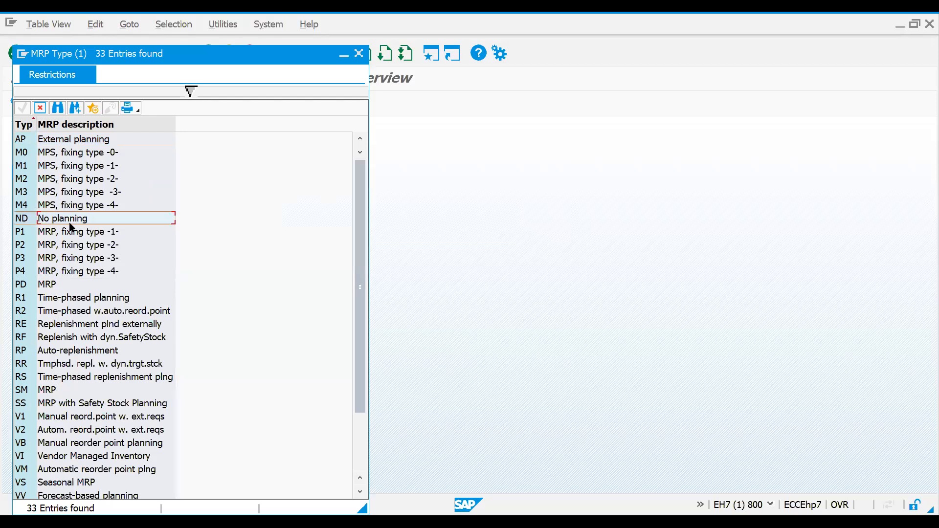
pyautogui.click(47, 283)
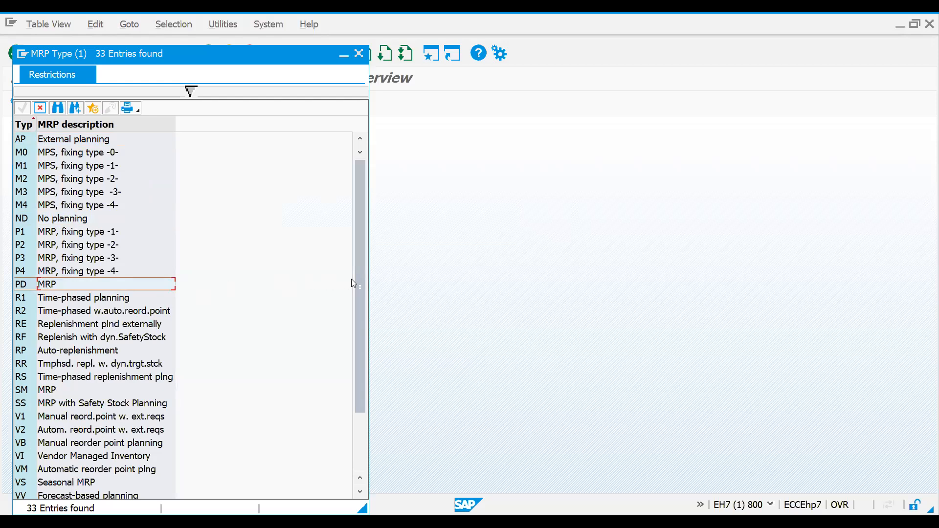
pyautogui.moveTo(361, 283); pyautogui.dragTo(360, 339)
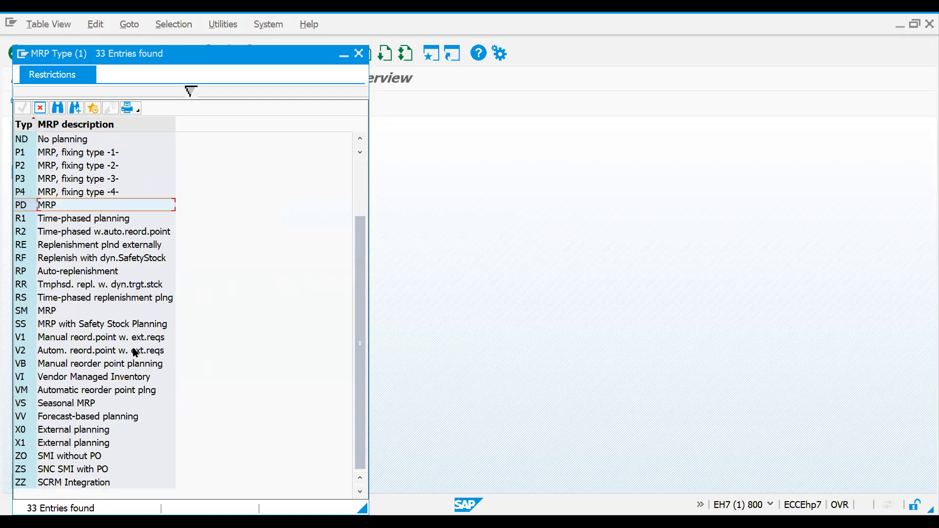
pyautogui.click(359, 53)
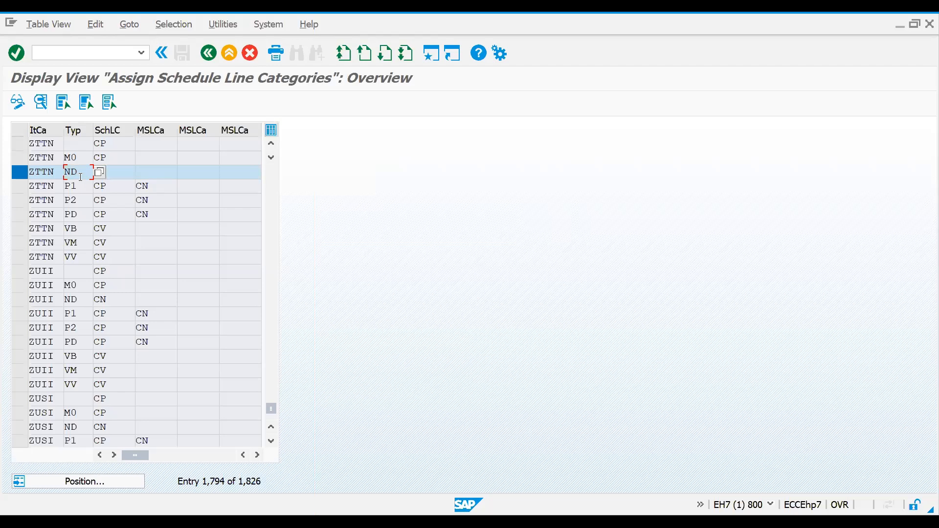
# Step: Review how item category ZTTN combined with MRP type ND determines the default schedule line category
pyautogui.doubleClick(71, 174)
pyautogui.moveTo(57, 170); pyautogui.dragTo(27, 174)
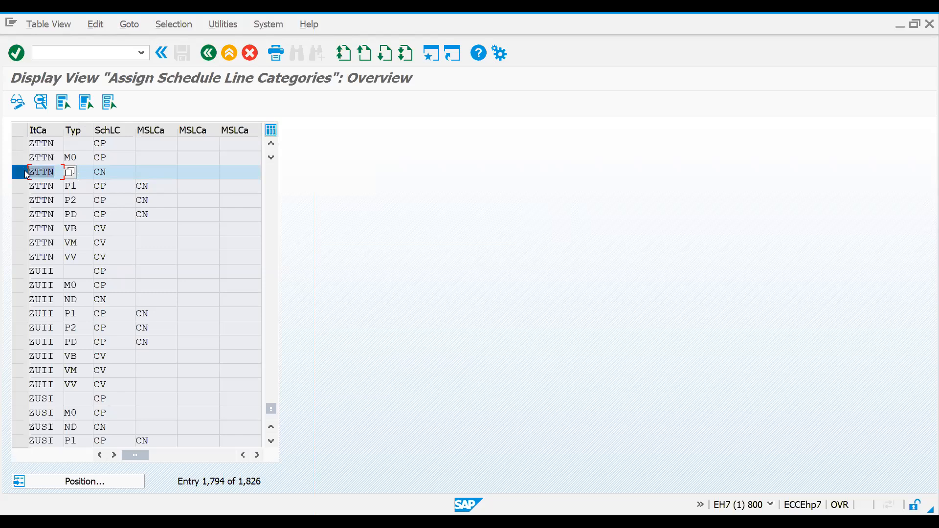
pyautogui.click(83, 172)
pyautogui.moveTo(83, 172); pyautogui.dragTo(58, 172)
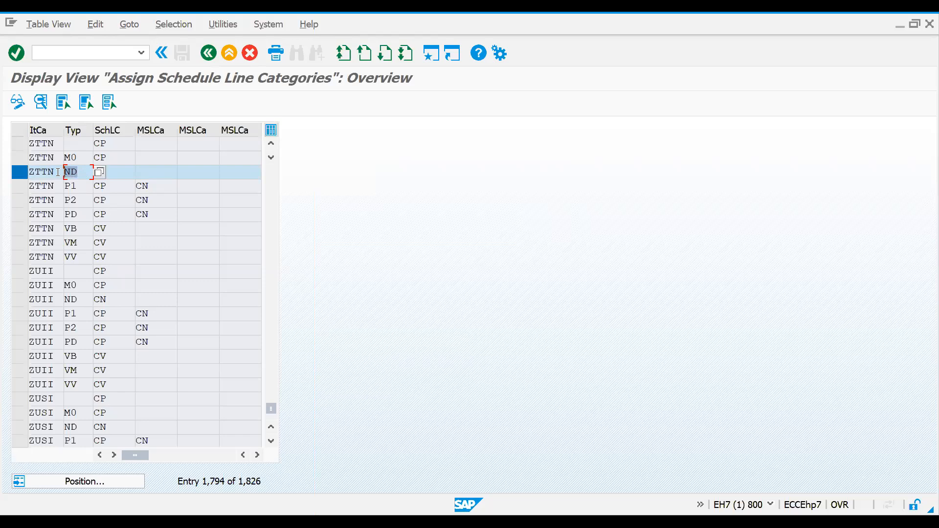
pyautogui.press('Tab')
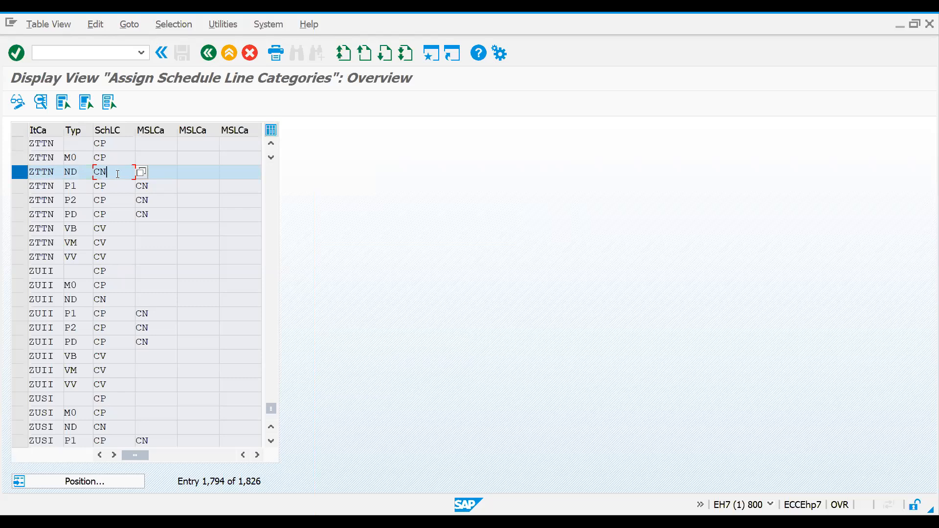
# Step: Switch to the other SAP session and open the Maintain Schedule Line Categories overview
pyautogui.moveTo(110, 173); pyautogui.dragTo(87, 174)
pyautogui.hotkey('alt', 'Tab')
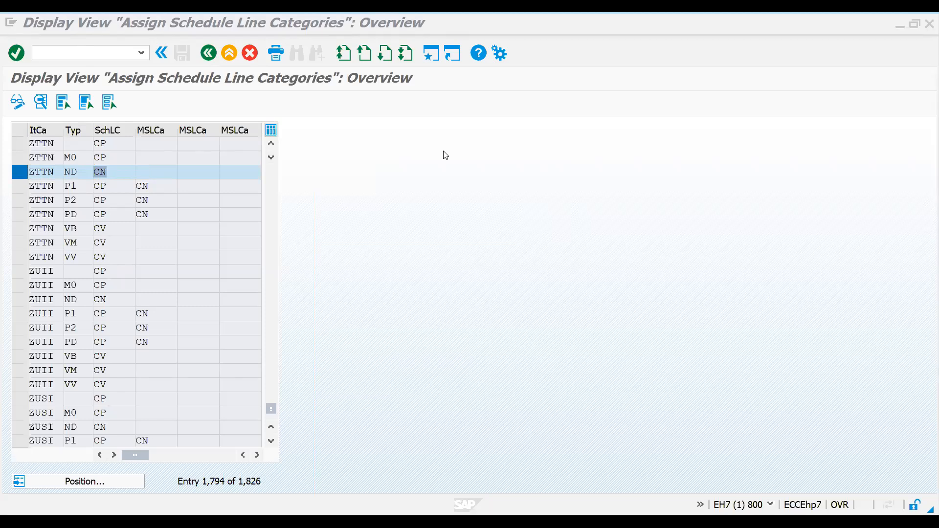
pyautogui.hotkey('alt', 'Tab')
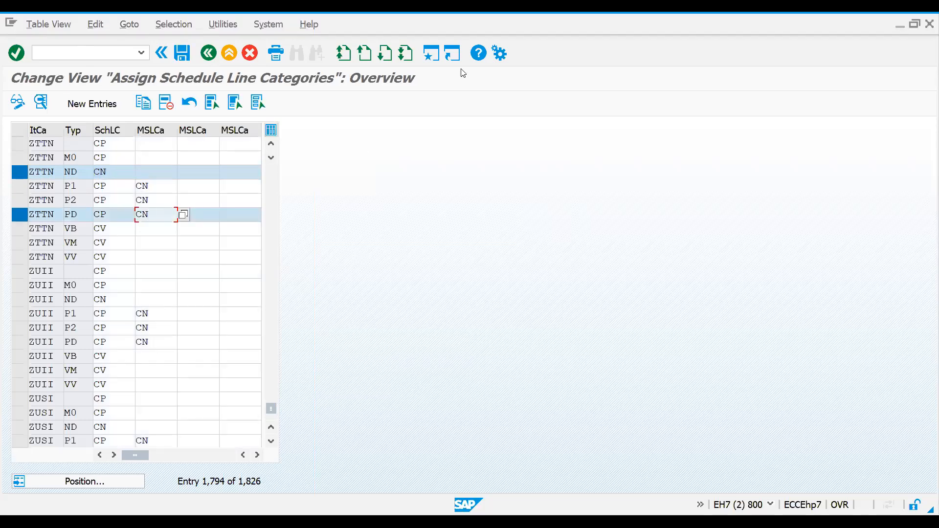
pyautogui.hotkey('alt', 'Tab')
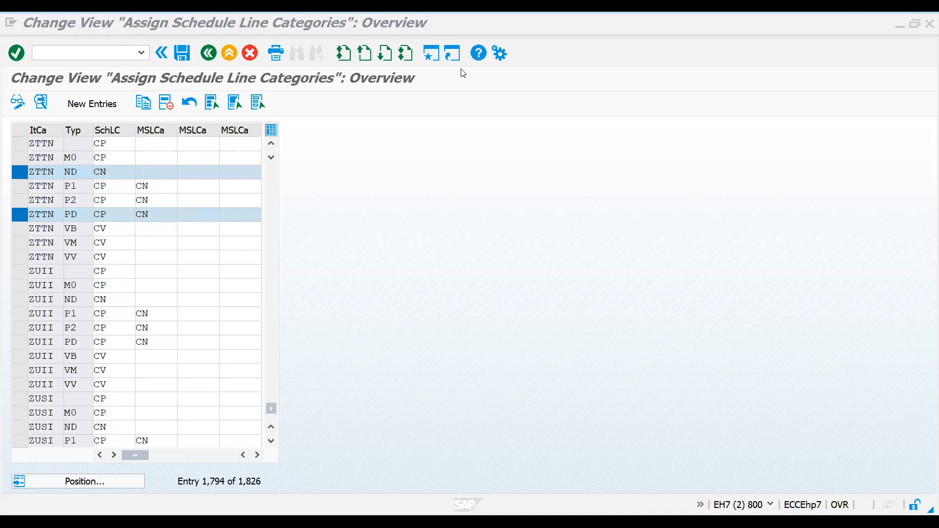
pyautogui.click(52, 52)
pyautogui.write('/nvov')
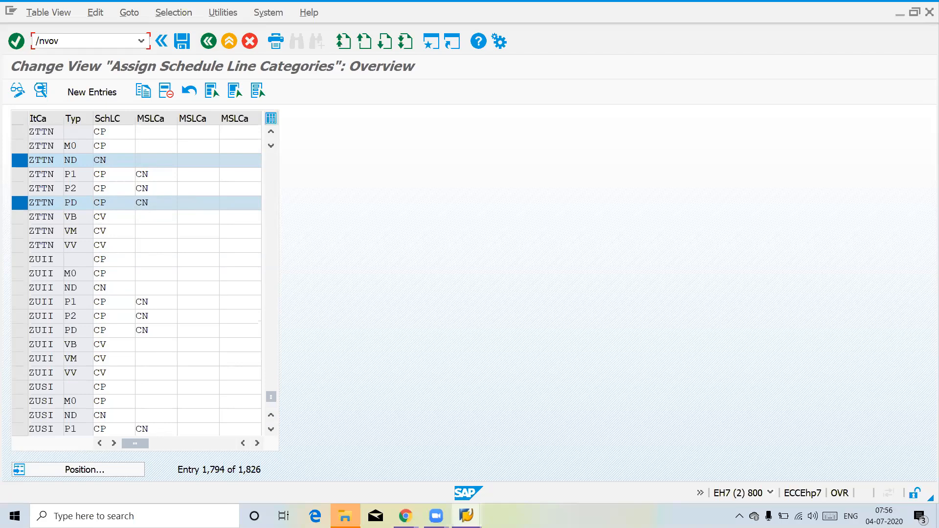
pyautogui.press('Return')
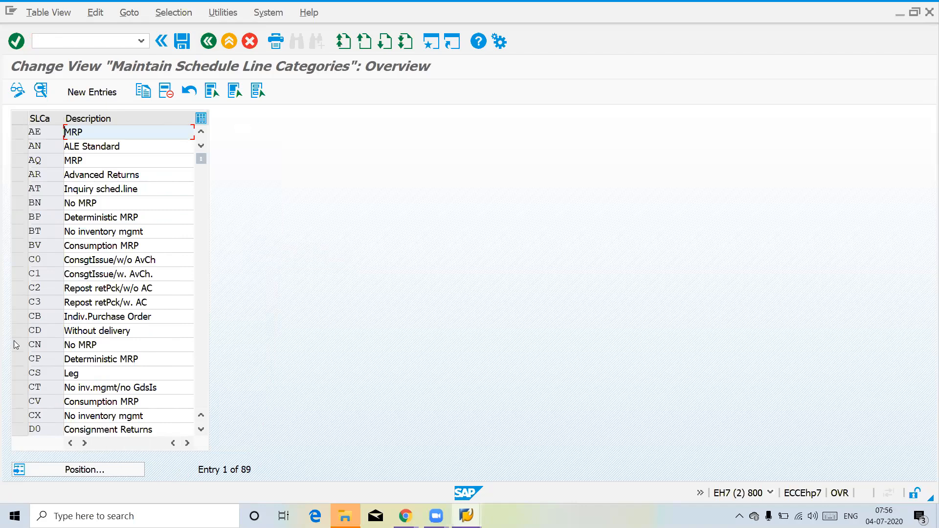
# Step: Select schedule line categories CN and CP and open their details, starting with CN
pyautogui.click(16, 345)
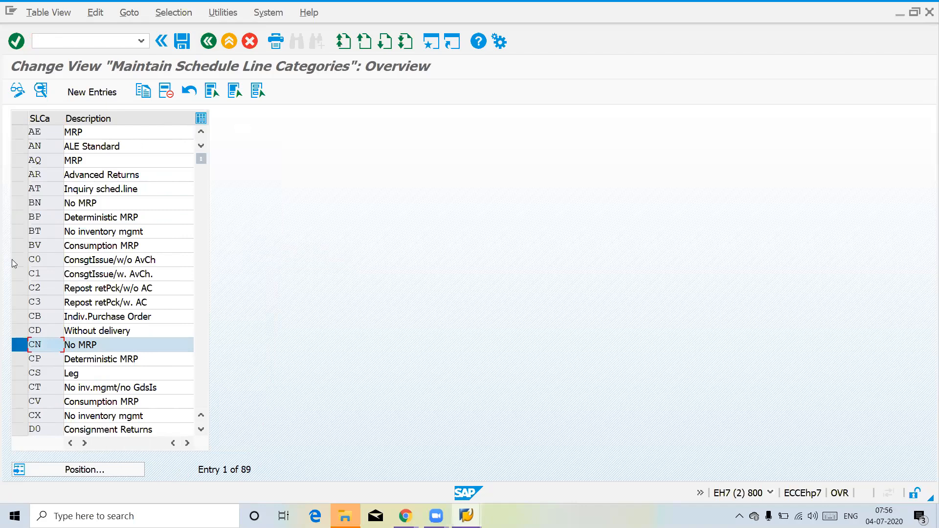
pyautogui.click(19, 359)
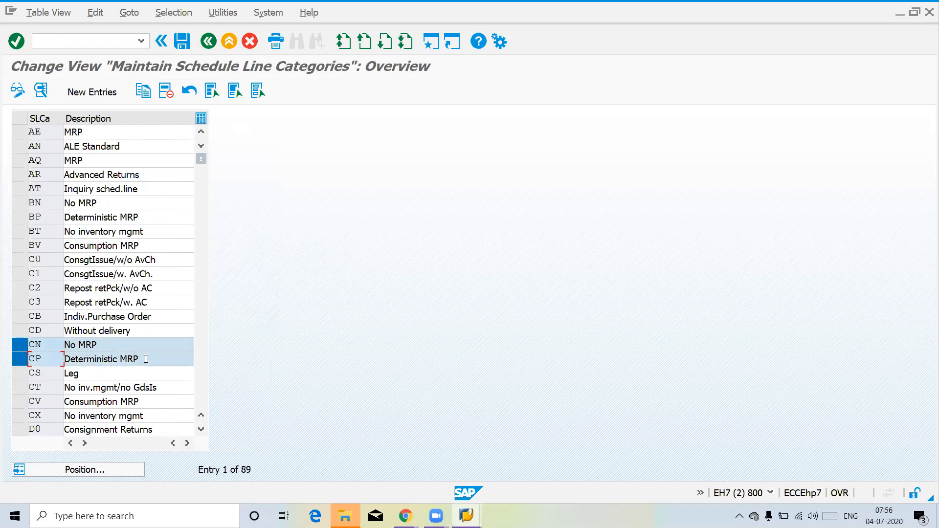
pyautogui.moveTo(143, 359); pyautogui.dragTo(61, 356)
pyautogui.doubleClick(42, 345)
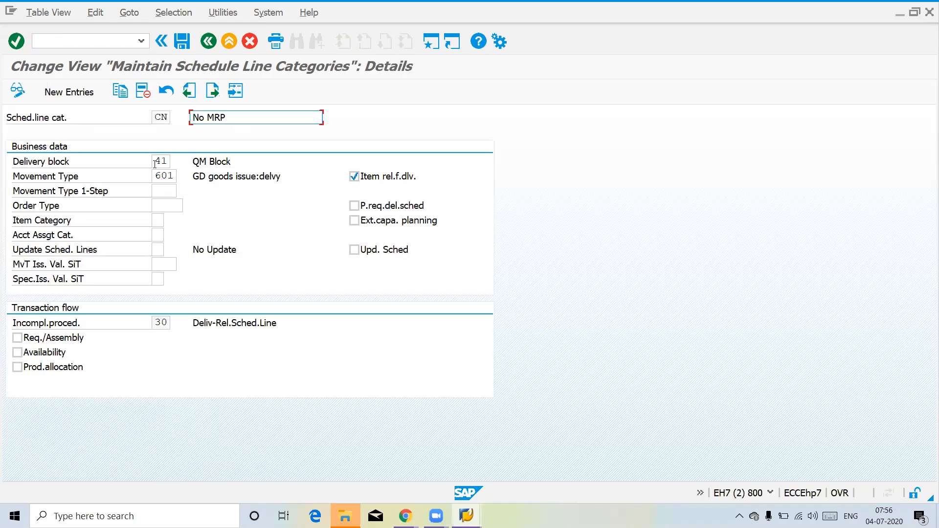
# Step: Compare the requirements, availability and product allocation settings of schedule line categories CN and CP
pyautogui.click(17, 353)
pyautogui.click(17, 352)
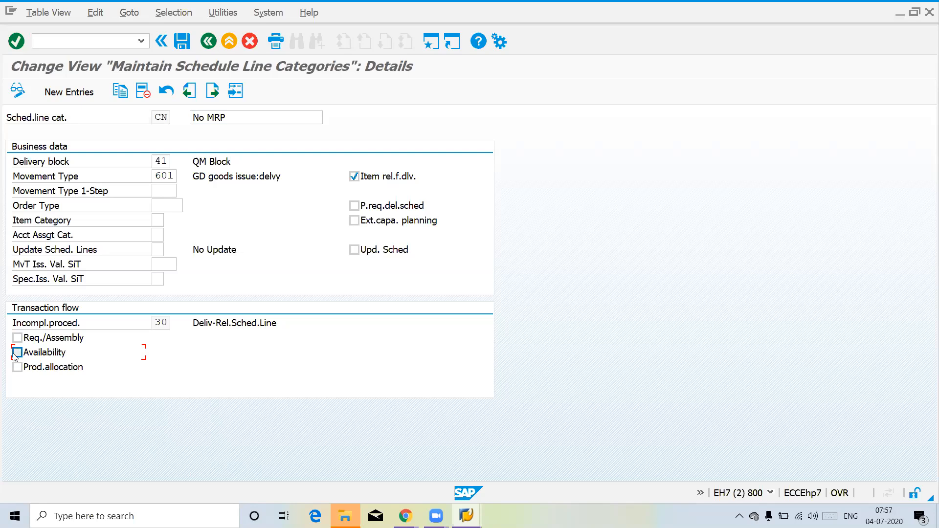
pyautogui.click(212, 90)
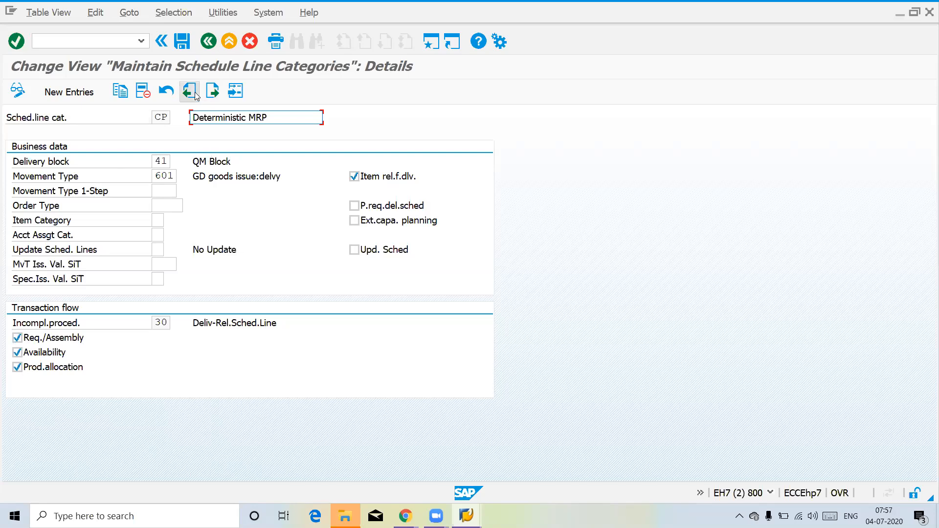
pyautogui.moveTo(279, 118); pyautogui.dragTo(192, 118)
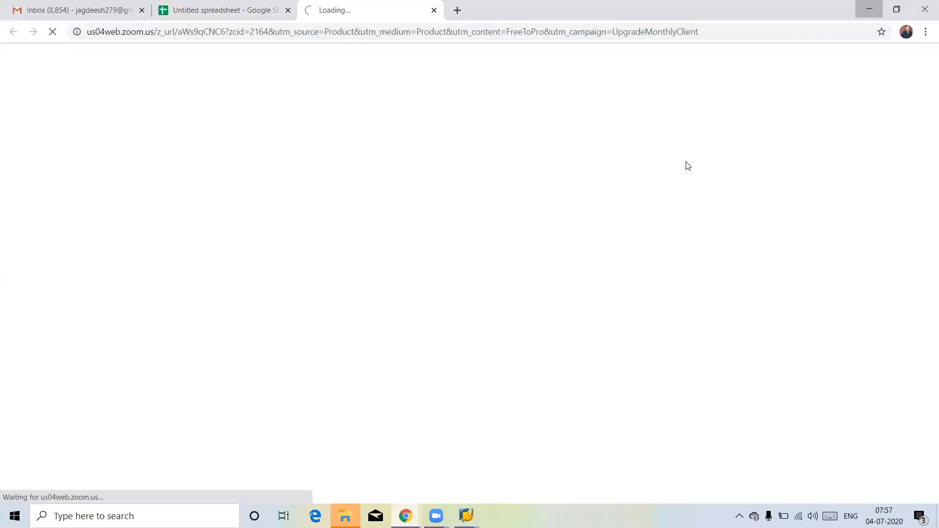
pyautogui.click(869, 9)
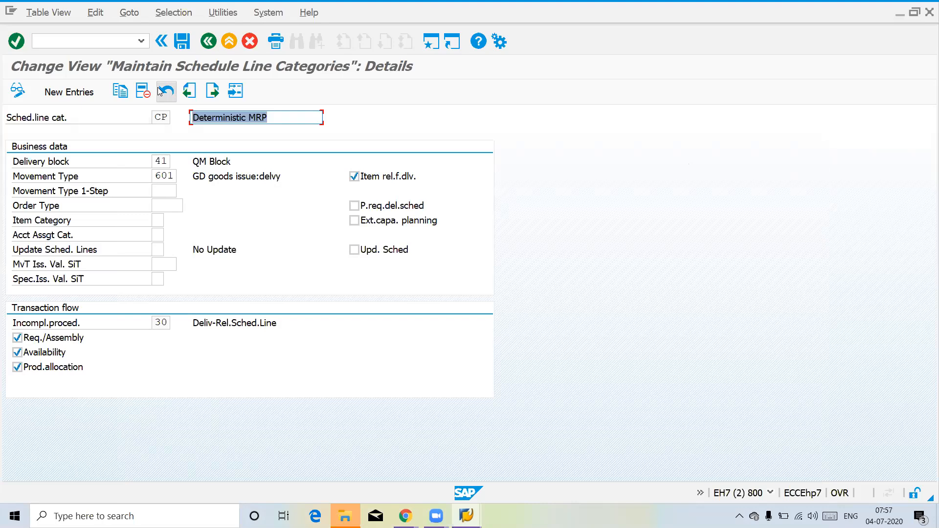
pyautogui.click(188, 90)
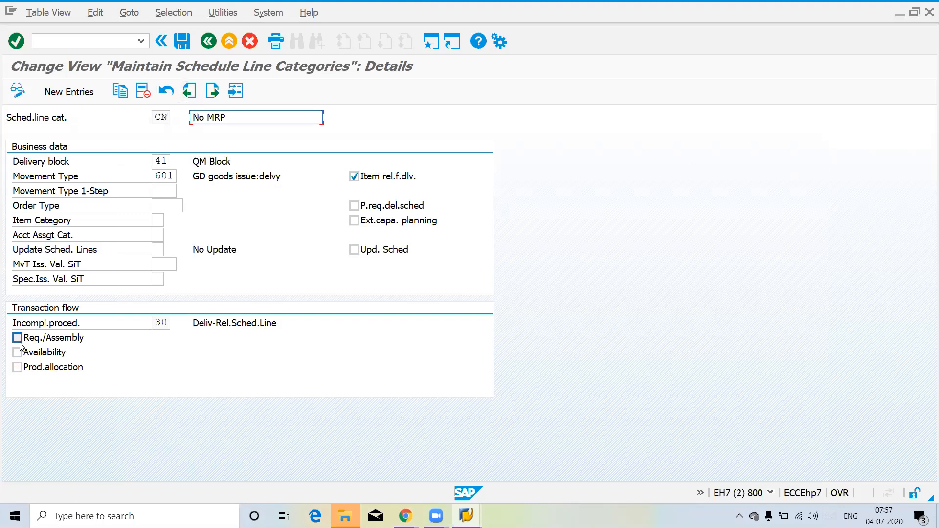
pyautogui.click(212, 93)
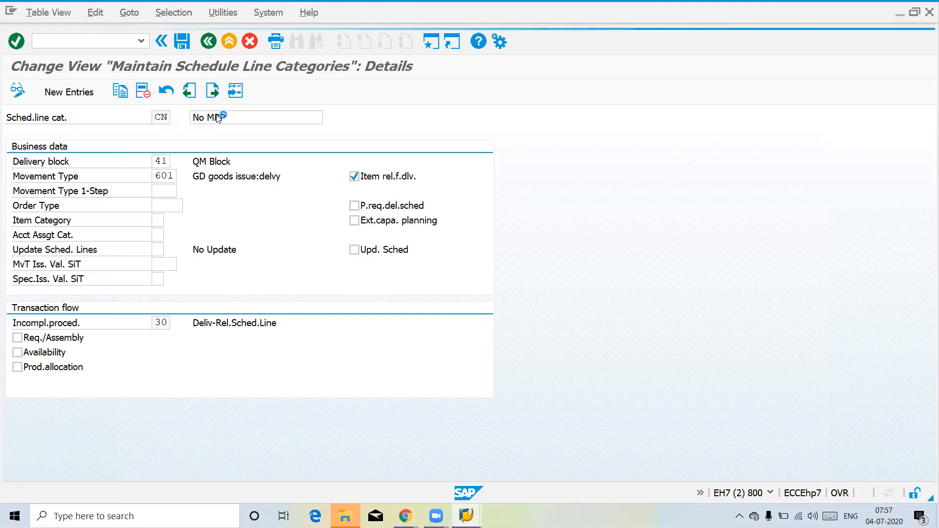
pyautogui.click(190, 91)
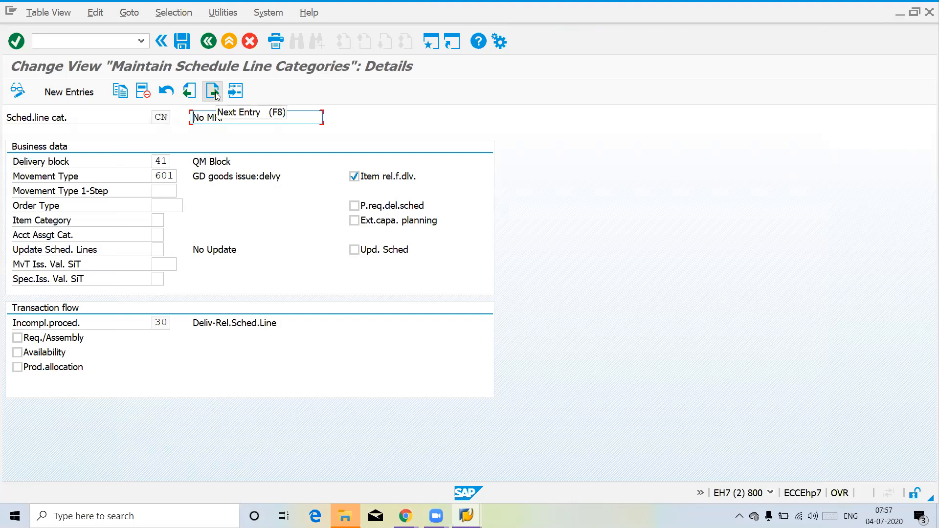
# Step: Compare the movement types assigned to schedule line categories CN and CP, returning to the CN entry
pyautogui.moveTo(155, 176); pyautogui.dragTo(181, 171)
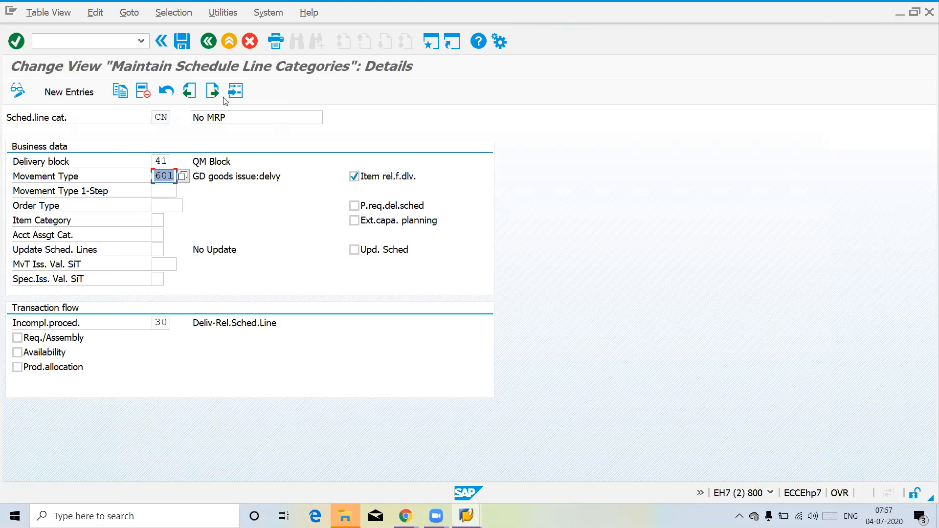
pyautogui.click(213, 91)
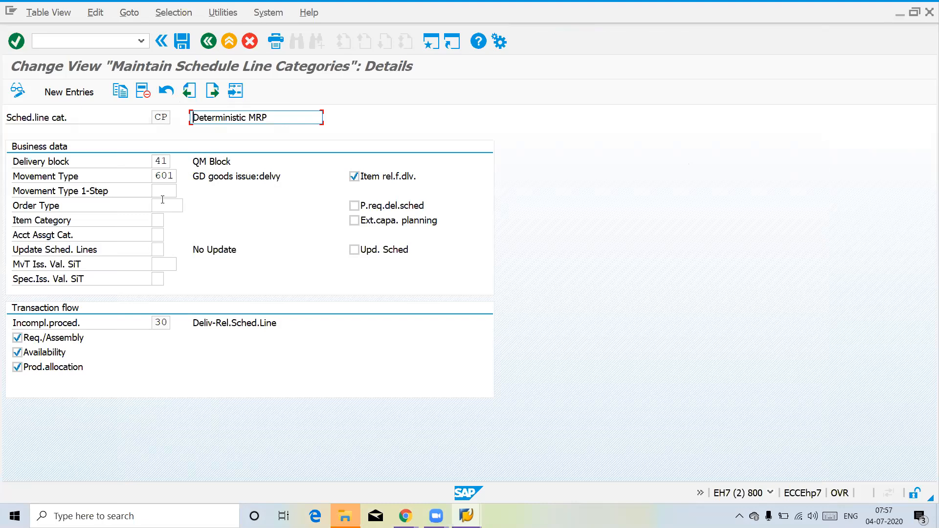
pyautogui.moveTo(157, 177); pyautogui.dragTo(196, 174)
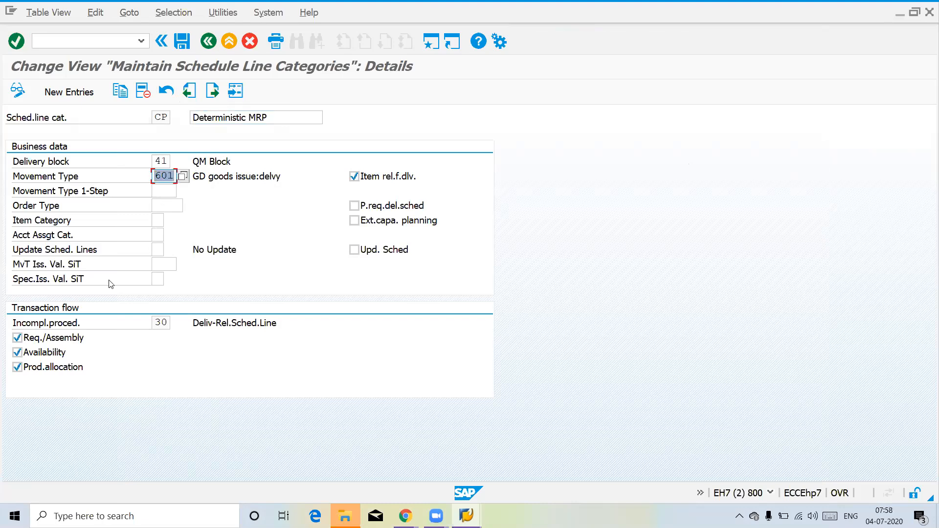
pyautogui.click(196, 96)
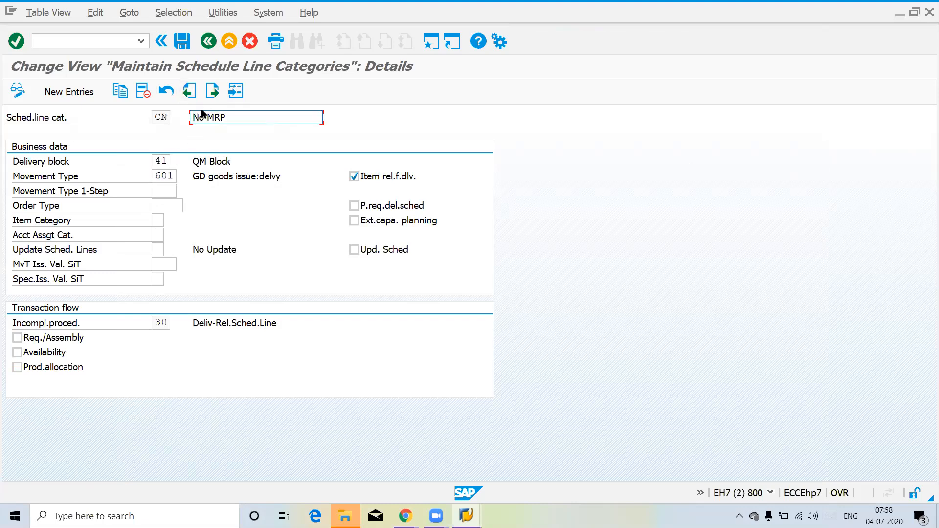
pyautogui.moveTo(154, 117); pyautogui.dragTo(173, 117)
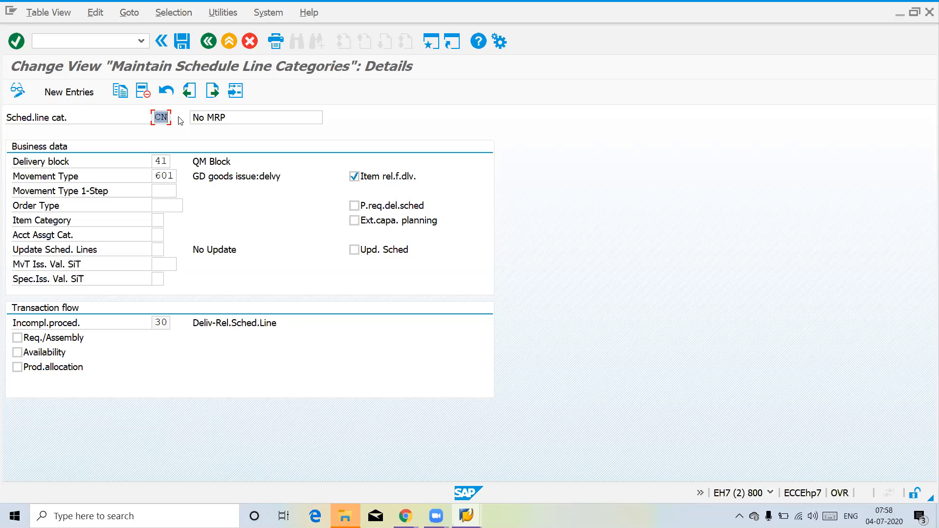
# Step: Display schedule line category CP again and examine its delivery block and movement type
pyautogui.click(212, 92)
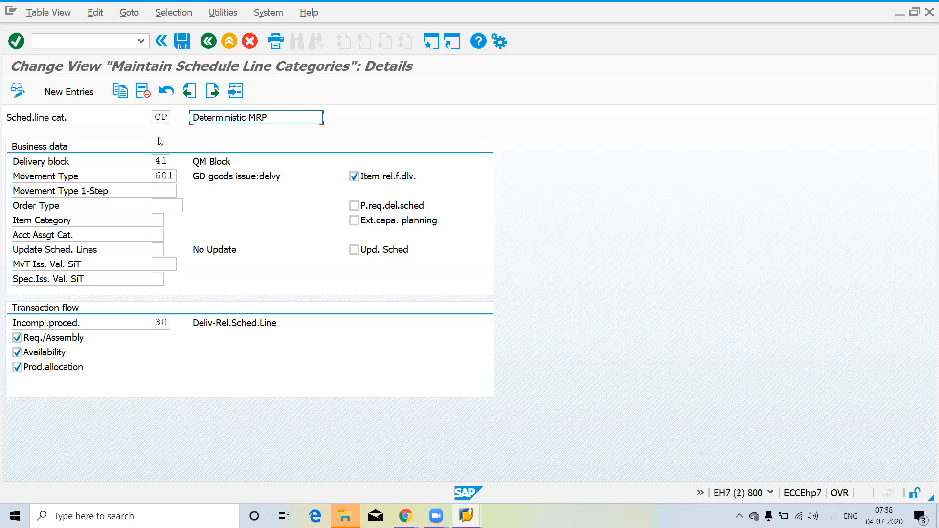
pyautogui.click(156, 163)
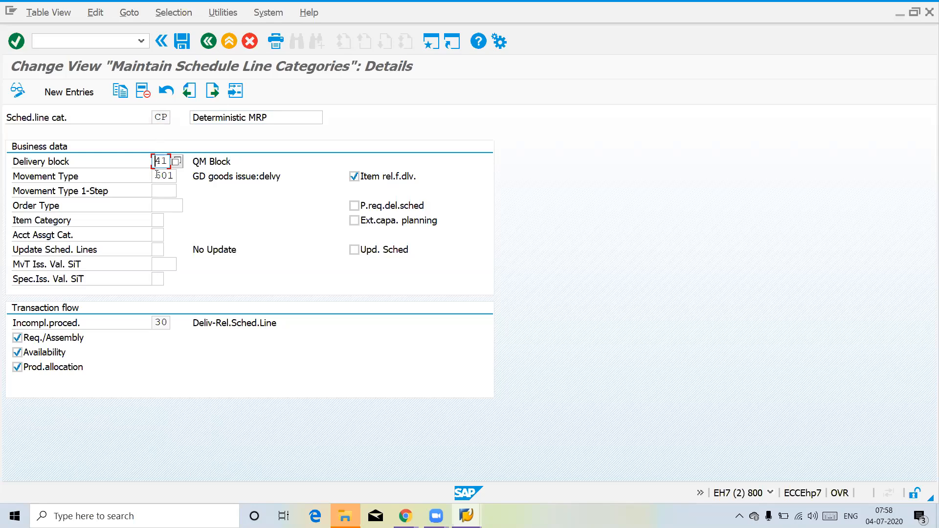
pyautogui.click(156, 176)
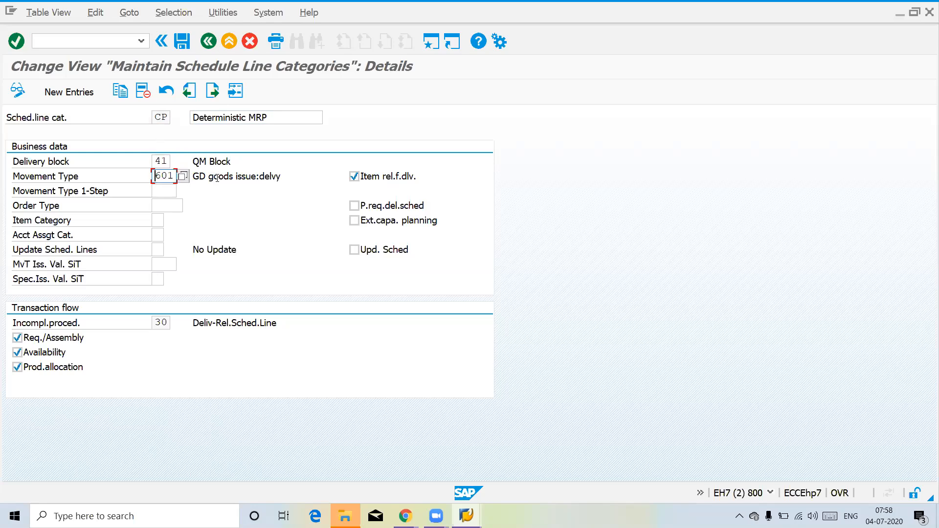
pyautogui.click(213, 97)
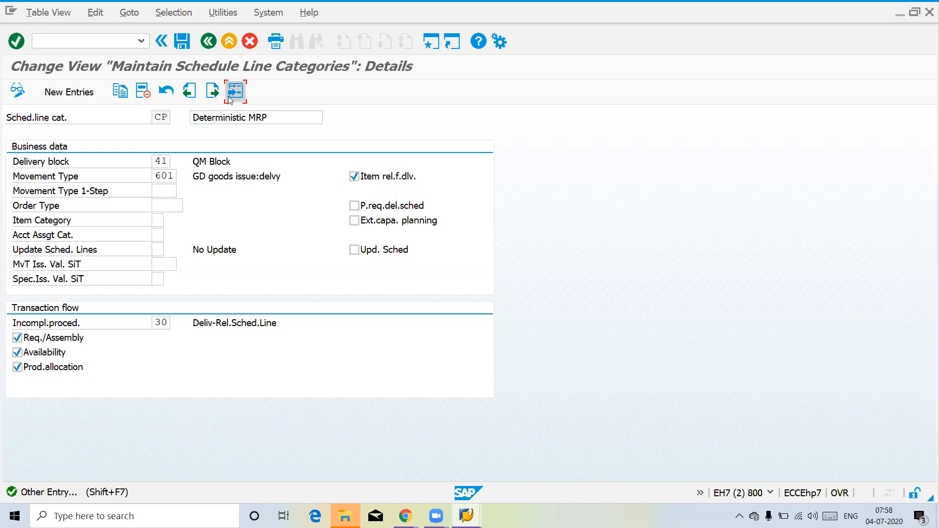
# Step: Display the details of schedule line category DN and examine its movement type and delivery relevance
pyautogui.click(234, 92)
pyautogui.write('DN')
pyautogui.press('Return')
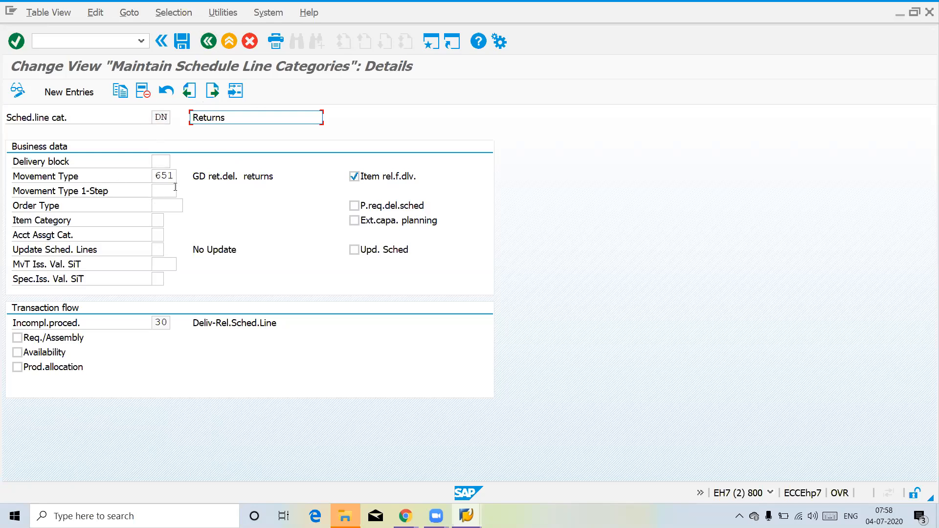
pyautogui.click(161, 177)
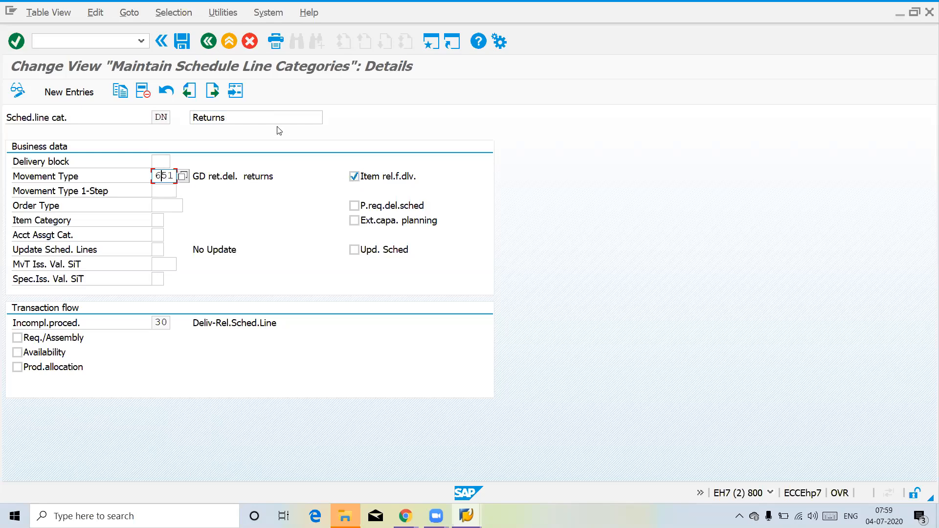
pyautogui.click(236, 93)
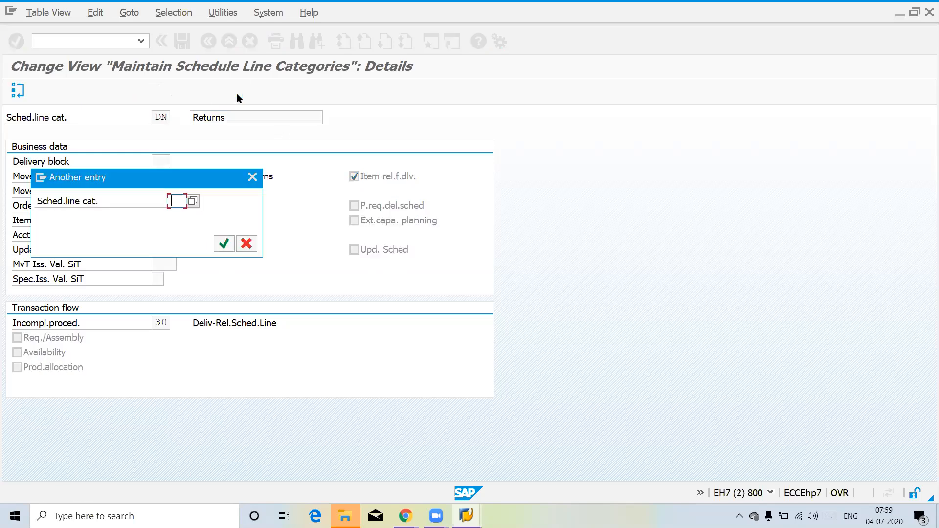
pyautogui.click(247, 244)
pyautogui.click(354, 177)
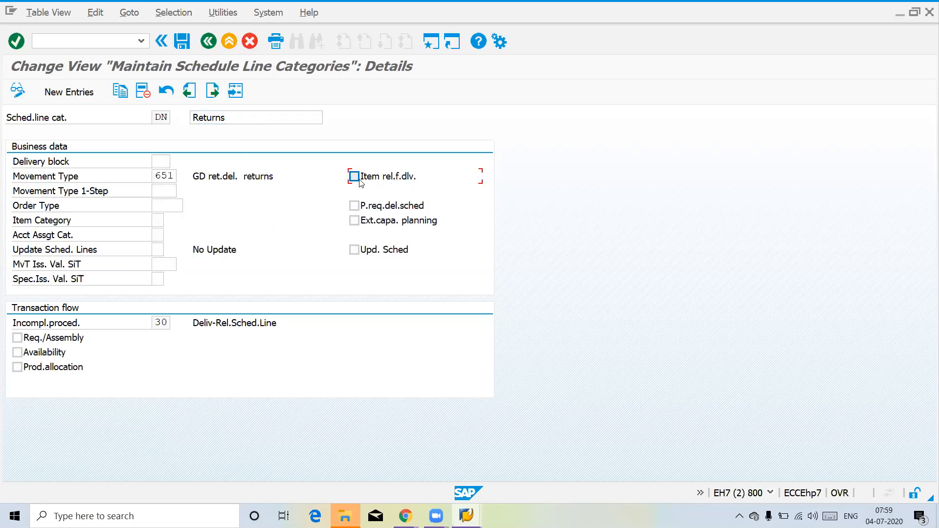
pyautogui.click(360, 180)
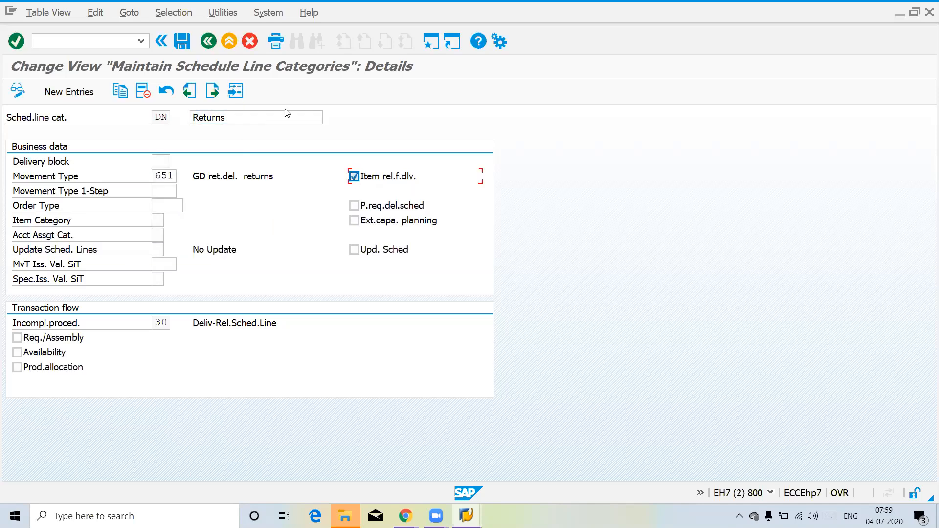
# Step: Display schedule line categories AT and BN in turn and check their movement type and delivery relevance
pyautogui.click(239, 92)
pyautogui.write('at')
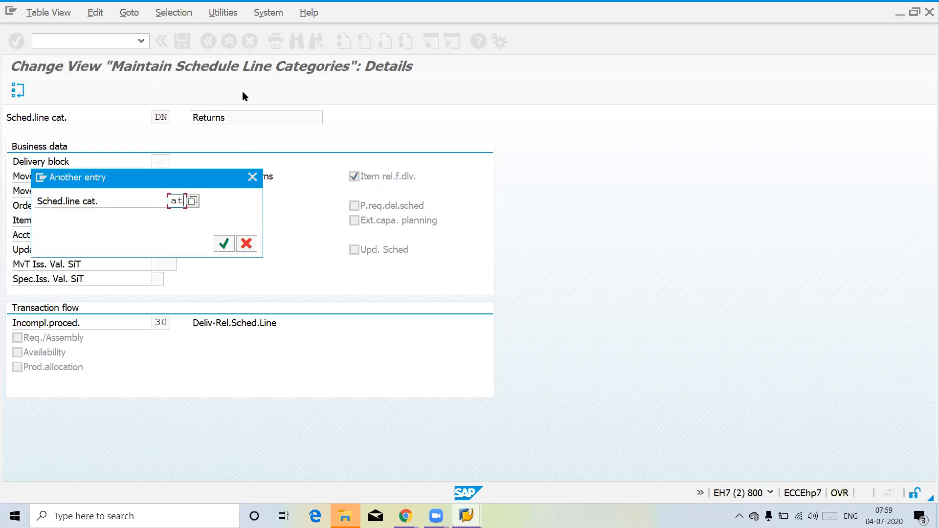
pyautogui.press('Return')
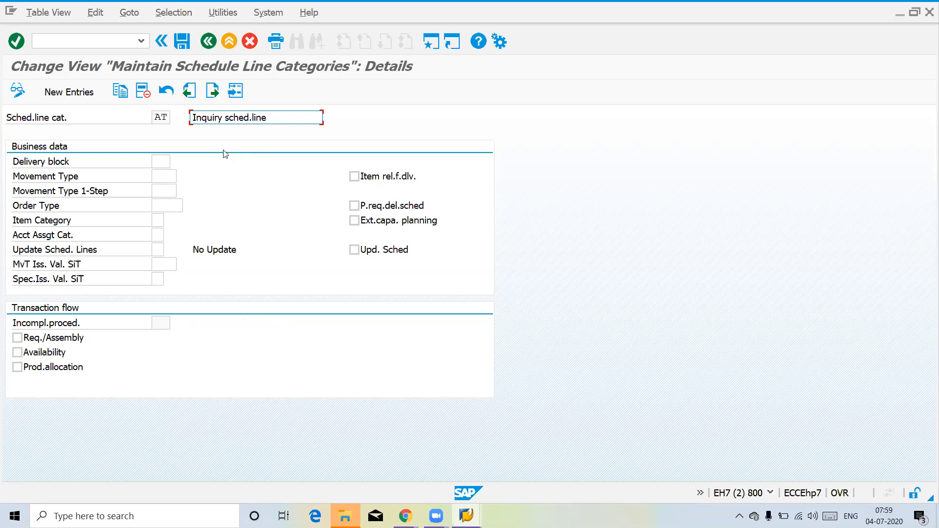
pyautogui.click(154, 172)
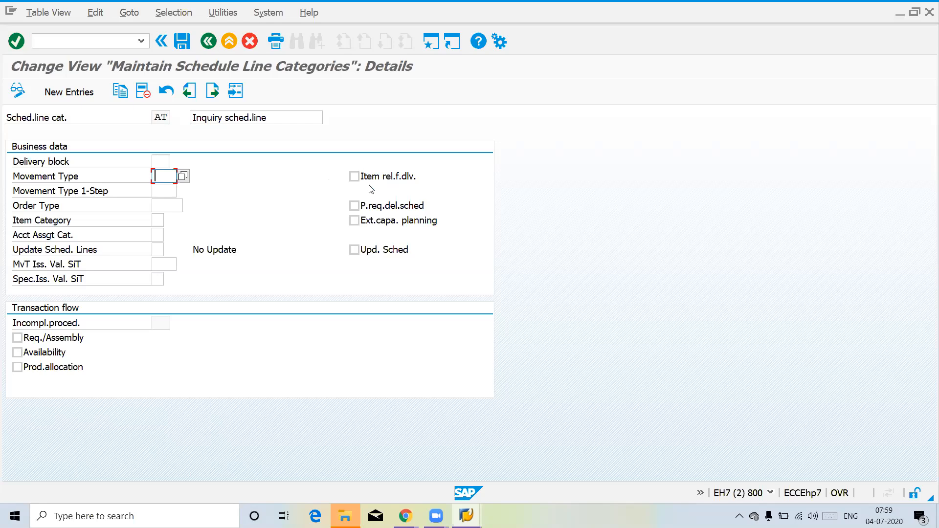
pyautogui.click(243, 97)
pyautogui.write('bn')
pyautogui.press('Return')
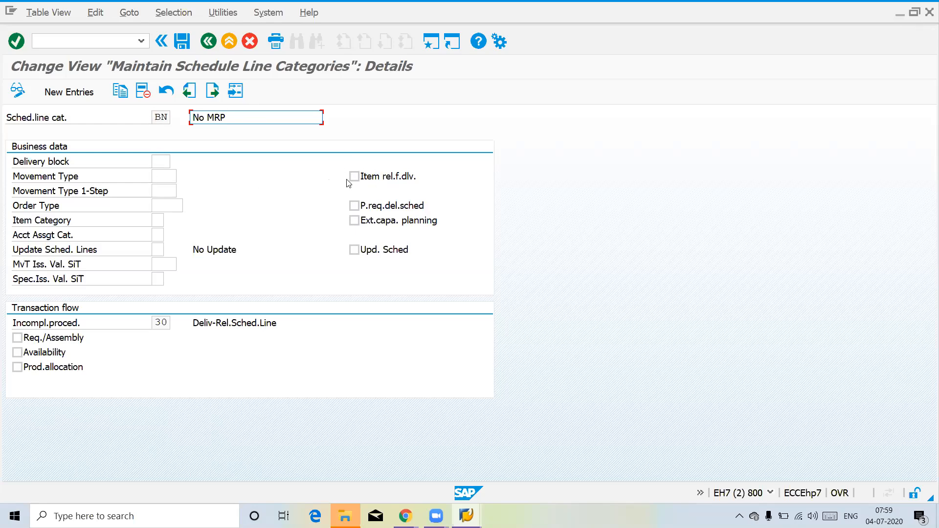
# Step: Display schedule line categories CP and DN in turn to compare their delivery relevance and movement type
pyautogui.click(235, 90)
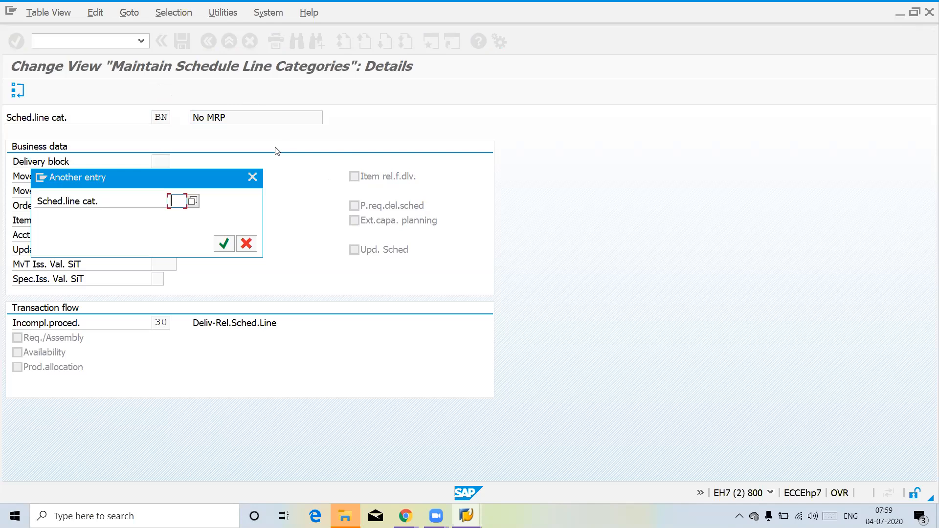
pyautogui.write('cp')
pyautogui.press('Return')
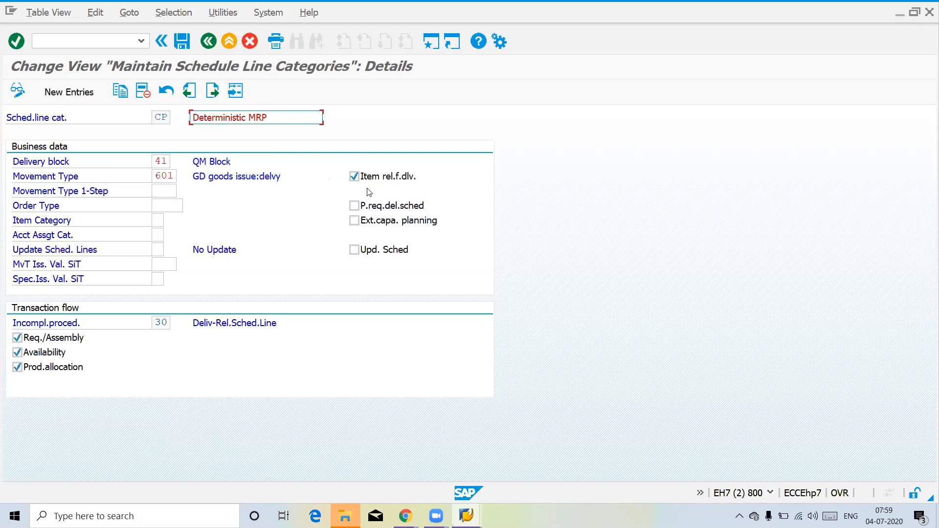
pyautogui.click(237, 95)
pyautogui.write('dn')
pyautogui.press('Return')
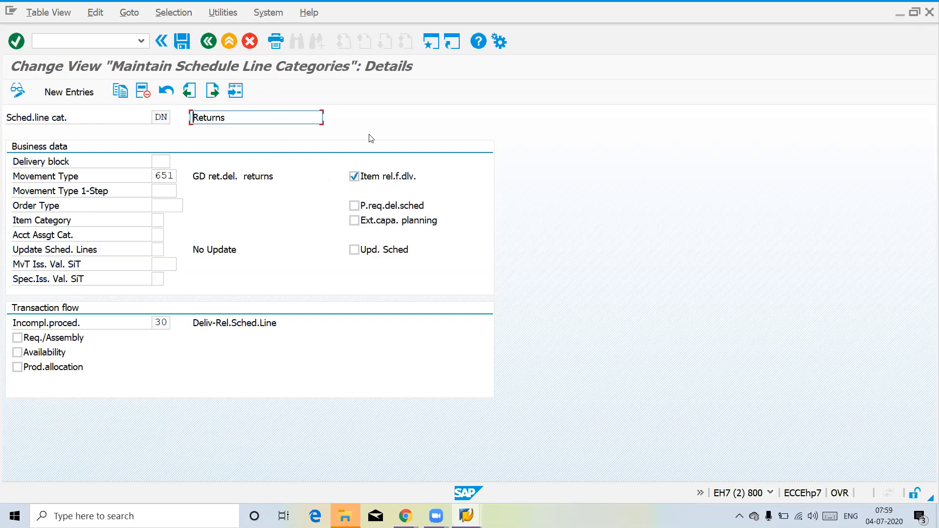
# Step: Display schedule line categories CS and CB in turn and check their movement type, delivery relevance and purchase requisition settings
pyautogui.click(235, 91)
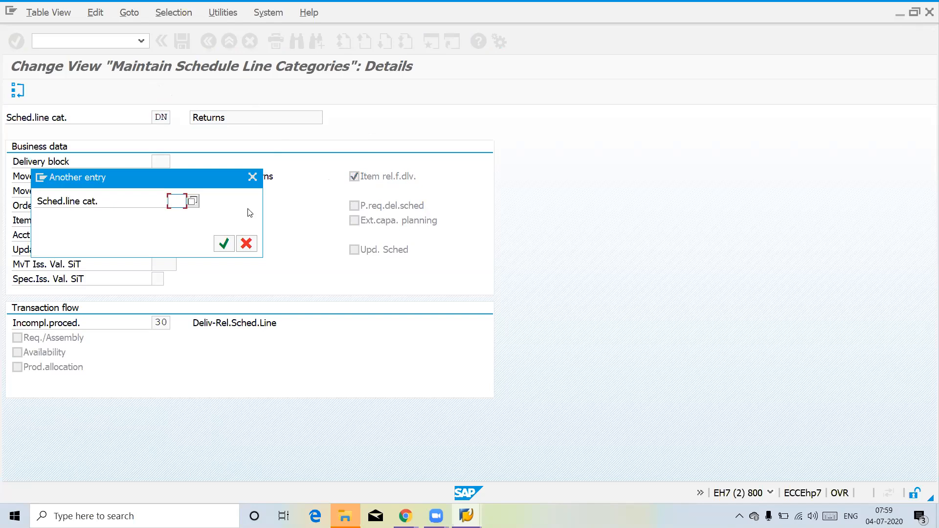
pyautogui.write('CS')
pyautogui.press('Return')
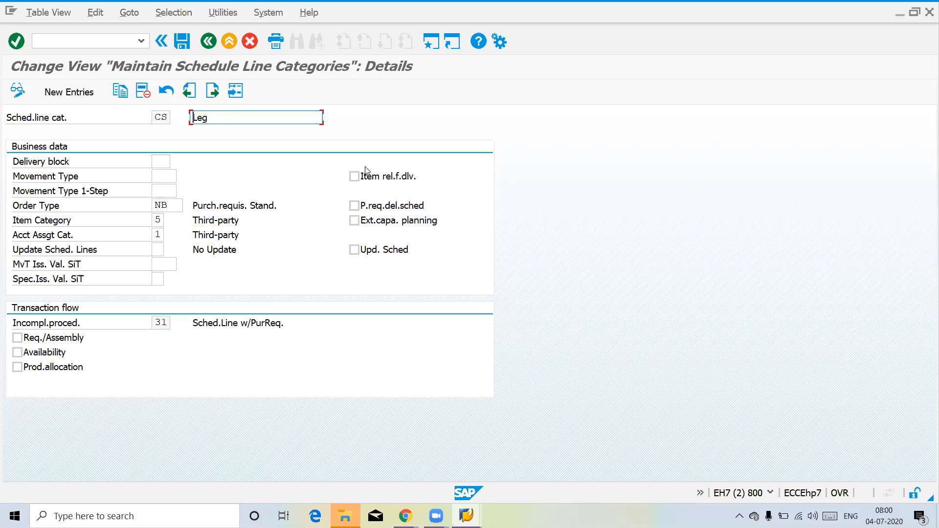
pyautogui.click(235, 92)
pyautogui.write('CB')
pyautogui.press('Return')
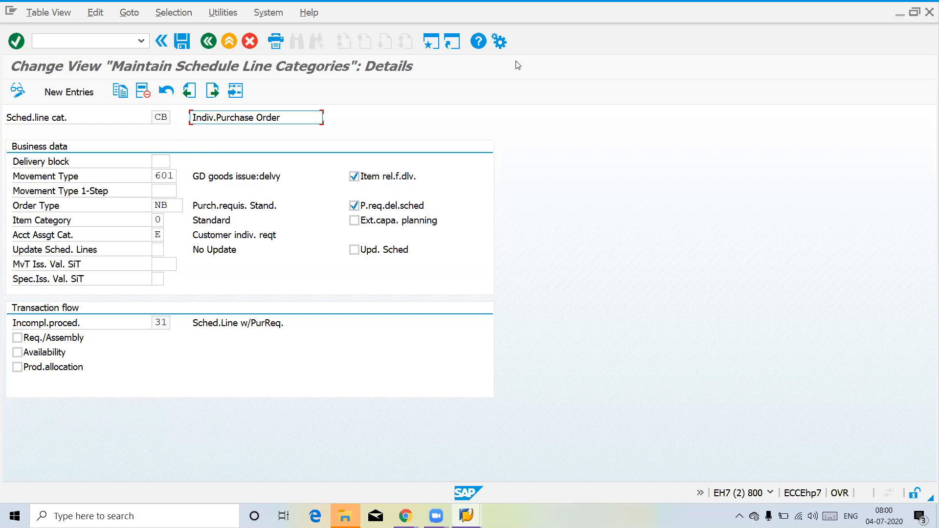
# Step: Switch to the Google Sheets spreadsheet and enter ZOR1 in E98 and ZTTN in F98, below the existing notes on Sheet2
pyautogui.hotkey('alt', 'Tab')
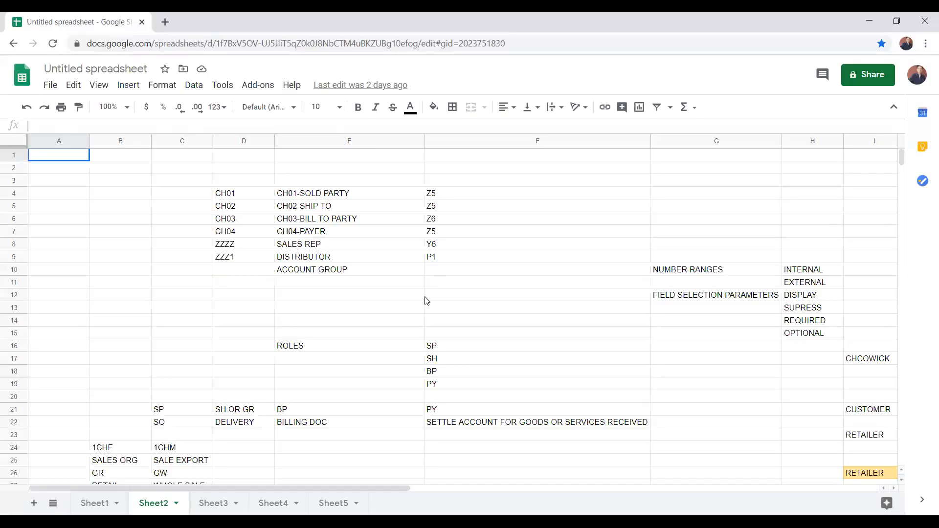
pyautogui.click(354, 461)
pyautogui.press('Down')
pyautogui.press('Down')
pyautogui.press('Down')
pyautogui.press('Down')
pyautogui.press('Down')
pyautogui.press('Down')
pyautogui.press('Down')
pyautogui.press('Down')
pyautogui.press('Down')
pyautogui.press('Down')
pyautogui.press('Down')
pyautogui.press('Down')
pyautogui.press('Down')
pyautogui.press('Down')
pyautogui.press('Down')
pyautogui.press('Down')
pyautogui.press('Down')
pyautogui.press('Down')
pyautogui.press('Down')
pyautogui.press('Down')
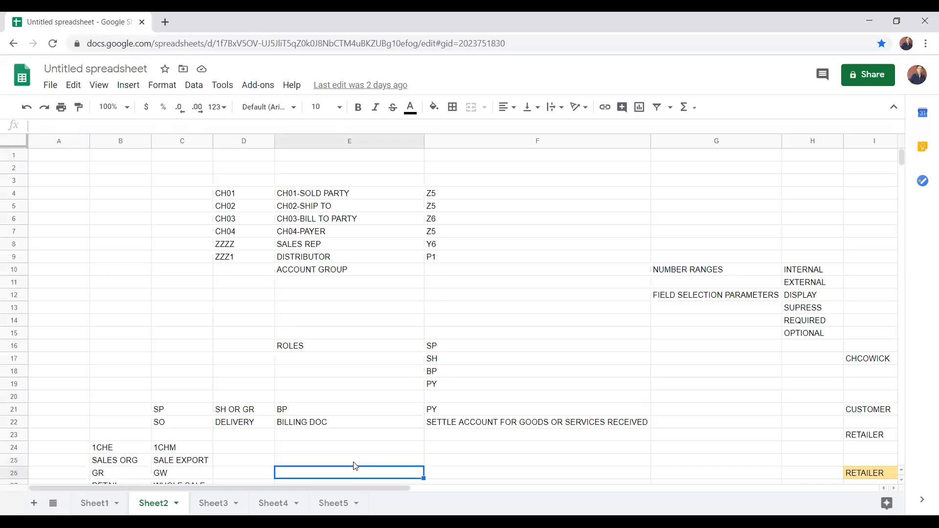
pyautogui.press('Down')
pyautogui.press('Down')
pyautogui.press('Down')
pyautogui.press('Down')
pyautogui.press('Down')
pyautogui.press('Down')
pyautogui.press('Down')
pyautogui.press('Down')
pyautogui.press('Down')
pyautogui.press('Down')
pyautogui.press('Down')
pyautogui.press('Down')
pyautogui.press('Down')
pyautogui.press('Down')
pyautogui.press('Down')
pyautogui.press('Down')
pyautogui.press('Down')
pyautogui.press('Down')
pyautogui.press('Down')
pyautogui.press('Down')
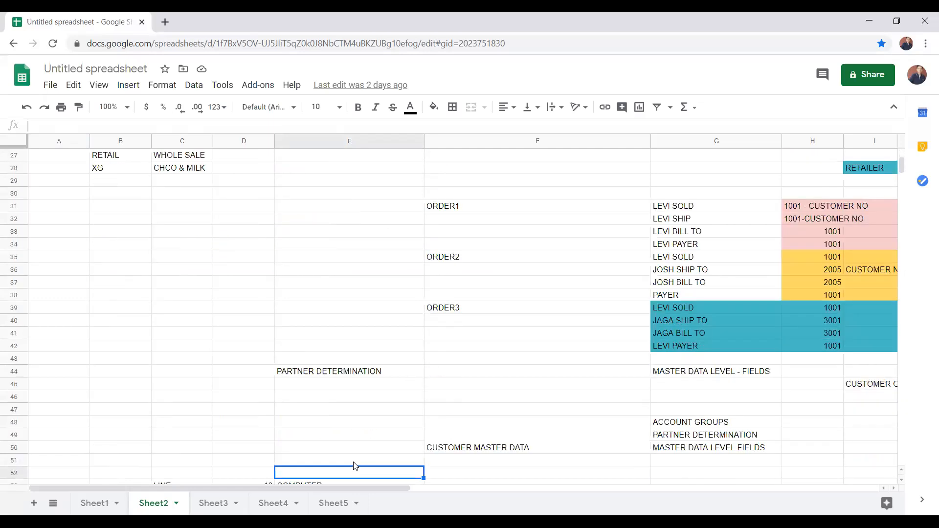
pyautogui.press('Down')
pyautogui.press('Down')
pyautogui.press('Down')
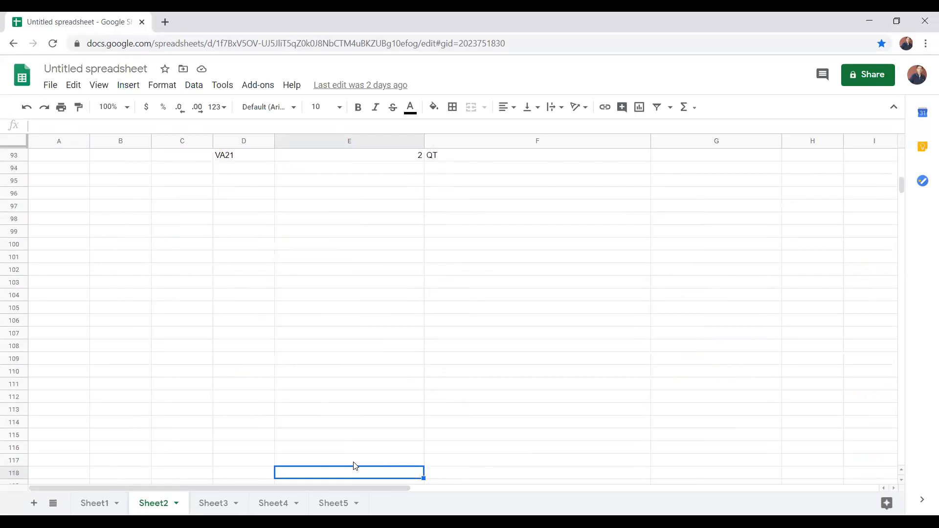
pyautogui.click(324, 209)
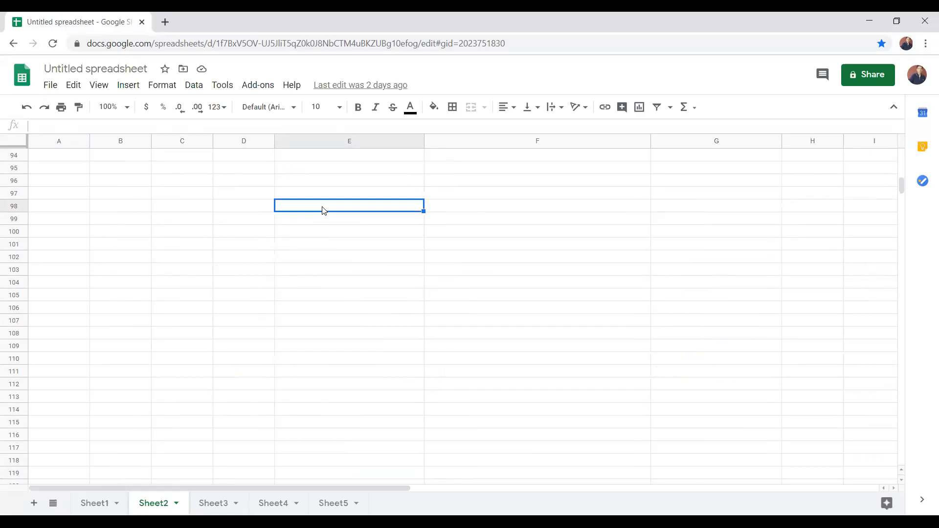
pyautogui.write('Z')
pyautogui.press('BackSpace')
pyautogui.write('ZOR')
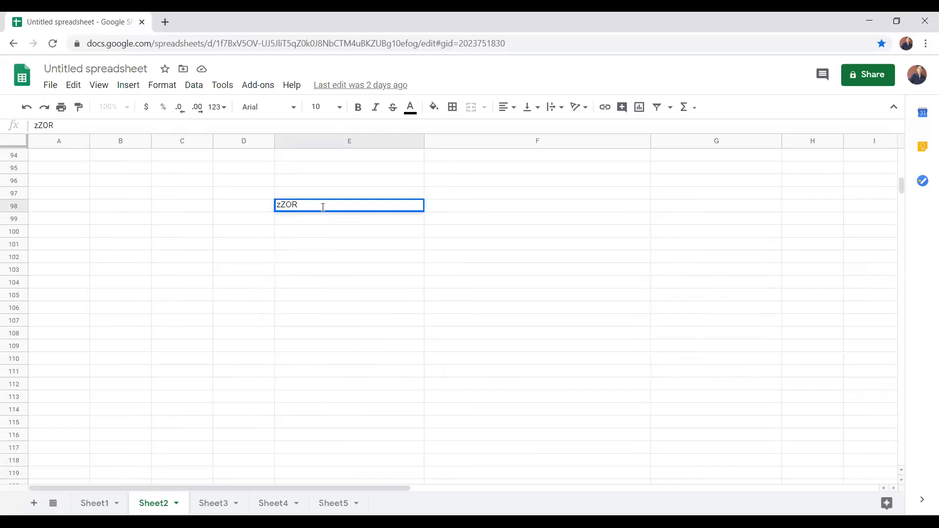
pyautogui.write('1')
pyautogui.press('BackSpace')
pyautogui.press('BackSpace')
pyautogui.press('BackSpace')
pyautogui.press('BackSpace')
pyautogui.press('BackSpace')
pyautogui.write('ZOR1')
pyautogui.press('Tab')
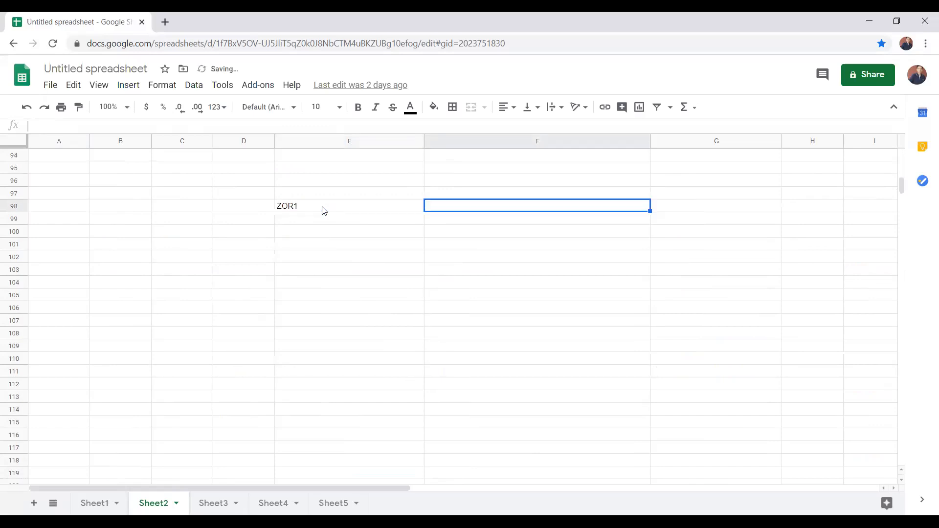
pyautogui.write('ZTTN')
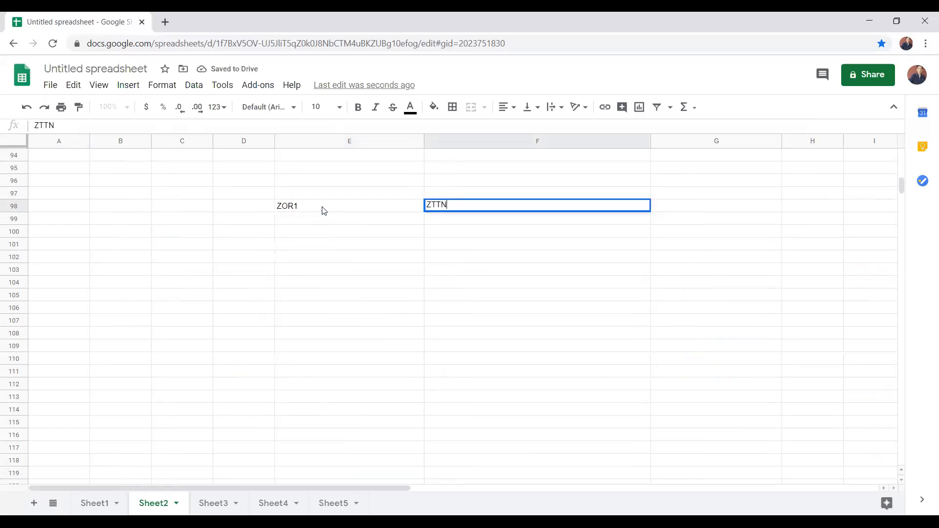
pyautogui.press('Return')
# Step: Add the standard counterparts in the row above, with TAN in F97 and OR in E97
pyautogui.press('Up')
pyautogui.press('Up')
pyautogui.write('TAN')
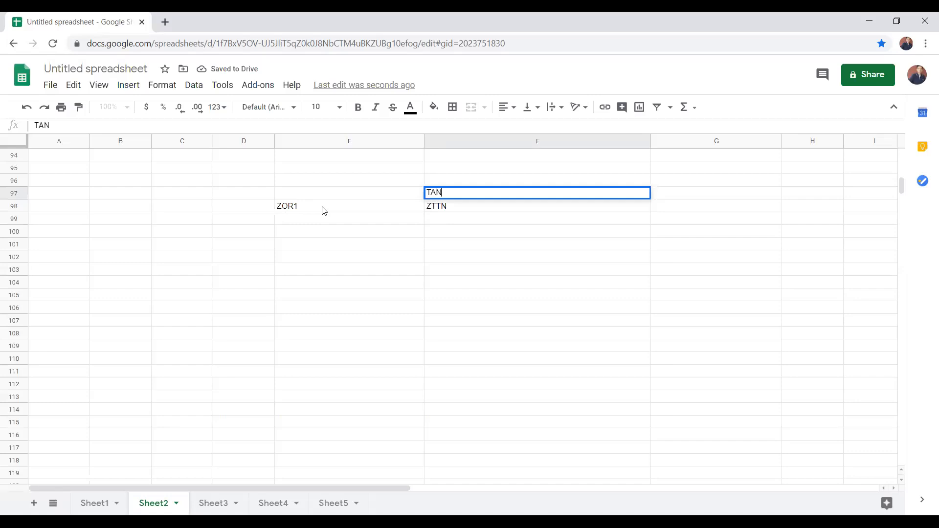
pyautogui.click(304, 197)
pyautogui.write('OR')
pyautogui.press('Return')
# Step: Enter the MRP type ND in G98 and its meaning, NO MRP, in H98
pyautogui.press('Right')
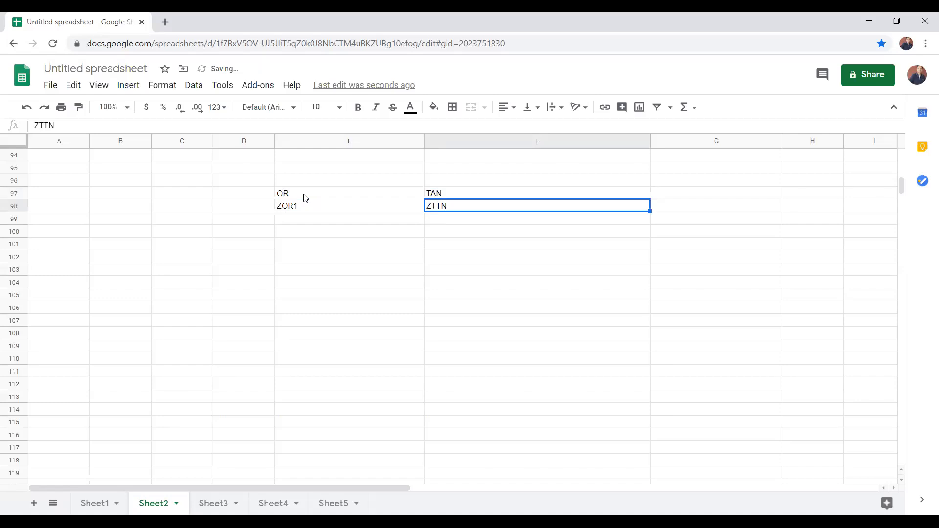
pyautogui.press('Right')
pyautogui.press('Left')
pyautogui.press('Right')
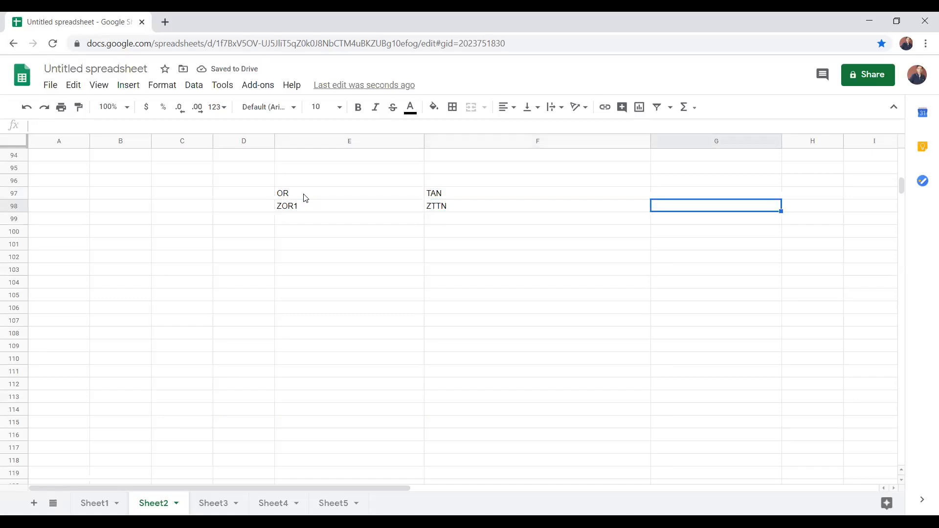
pyautogui.write('ND')
pyautogui.press('Tab')
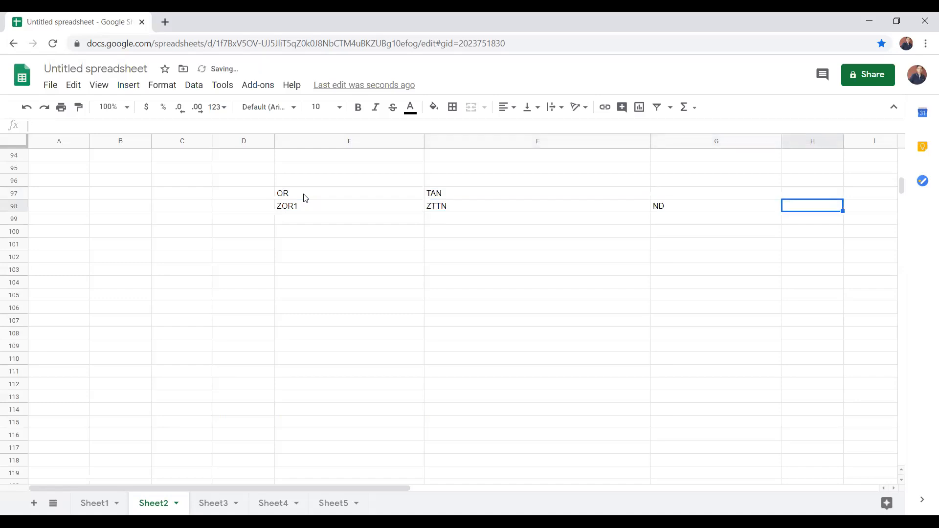
pyautogui.write('ND')
pyautogui.press('BackSpace')
pyautogui.press('BackSpace')
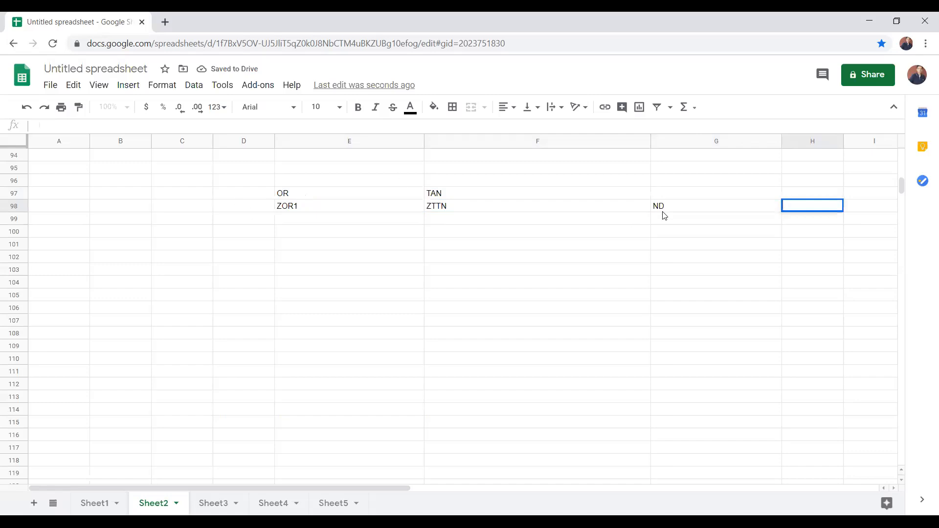
pyautogui.write('NO MRP')
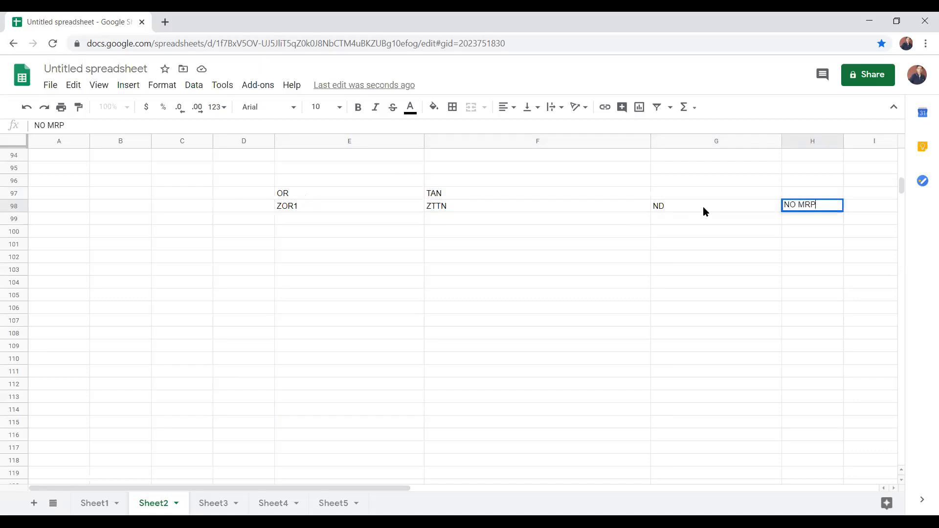
# Step: Enter the schedule line category CN in I98
pyautogui.press('Tab')
pyautogui.write('CN')
pyautogui.press('Return')
pyautogui.press('Up')
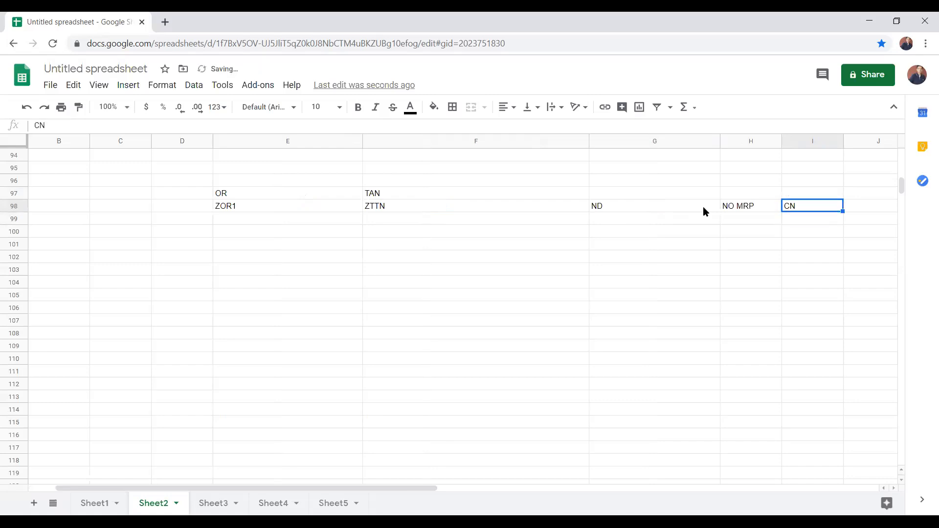
# Step: List the labels AV CHECK, REQ and PR ALLO in cells J94 to J96
pyautogui.press('Right')
pyautogui.press('Up')
pyautogui.press('Up')
pyautogui.press('Up')
pyautogui.press('Up')
pyautogui.write('AV CHECK')
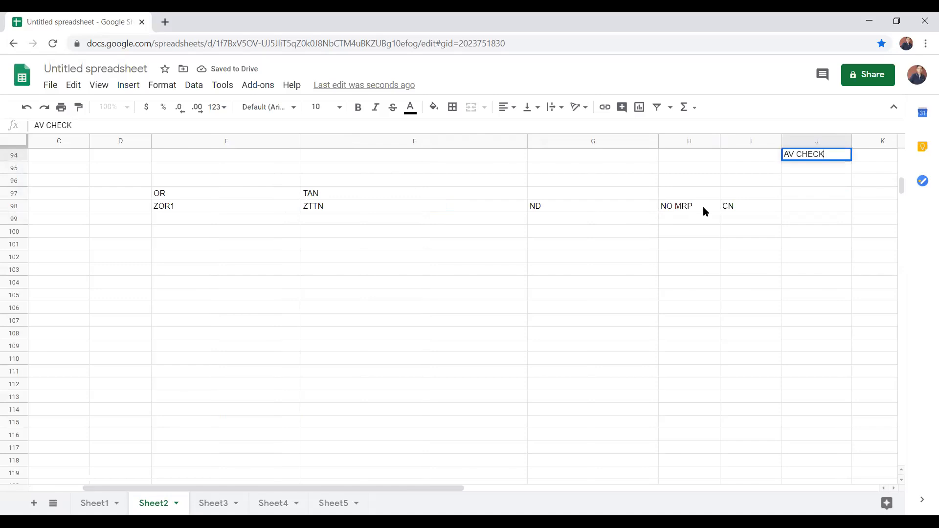
pyautogui.press('Return')
pyautogui.write('REQ')
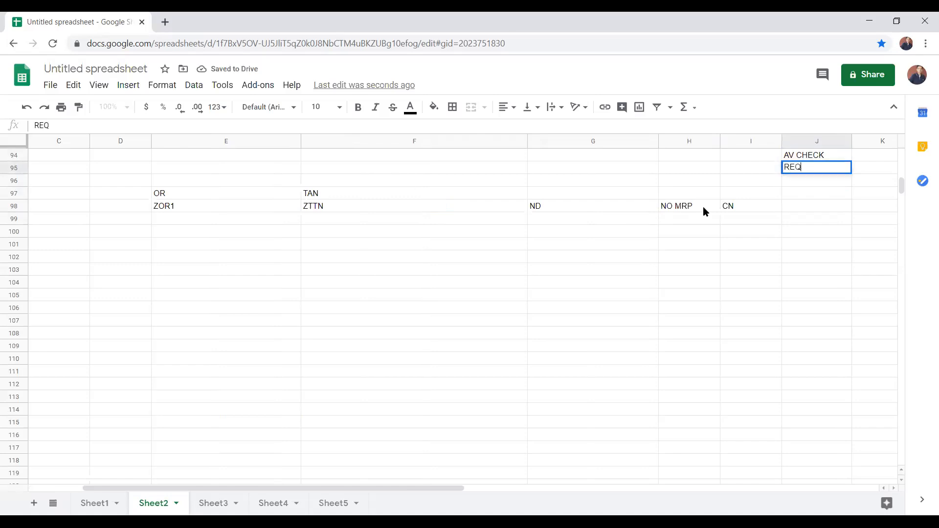
pyautogui.press('Return')
pyautogui.write('PR')
pyautogui.press('BackSpace')
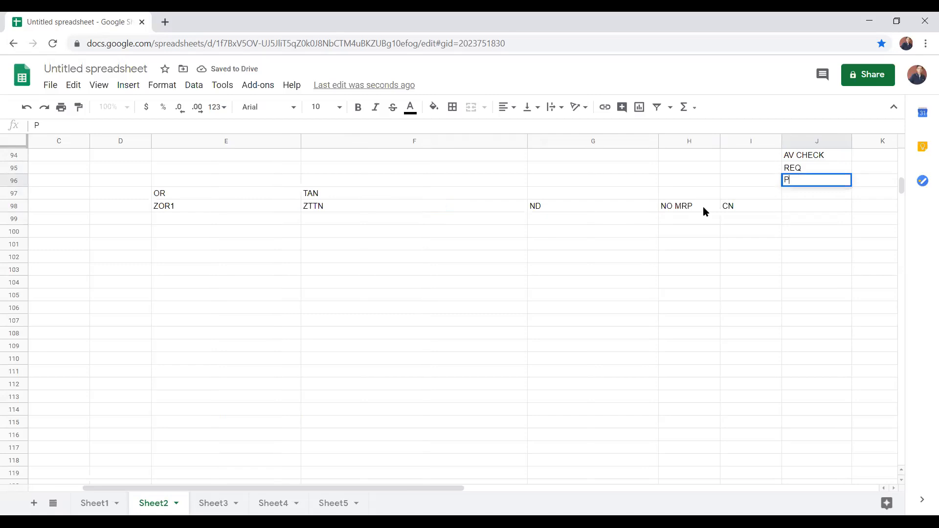
pyautogui.write('R ALLO')
pyautogui.press('Down')
pyautogui.press('Down')
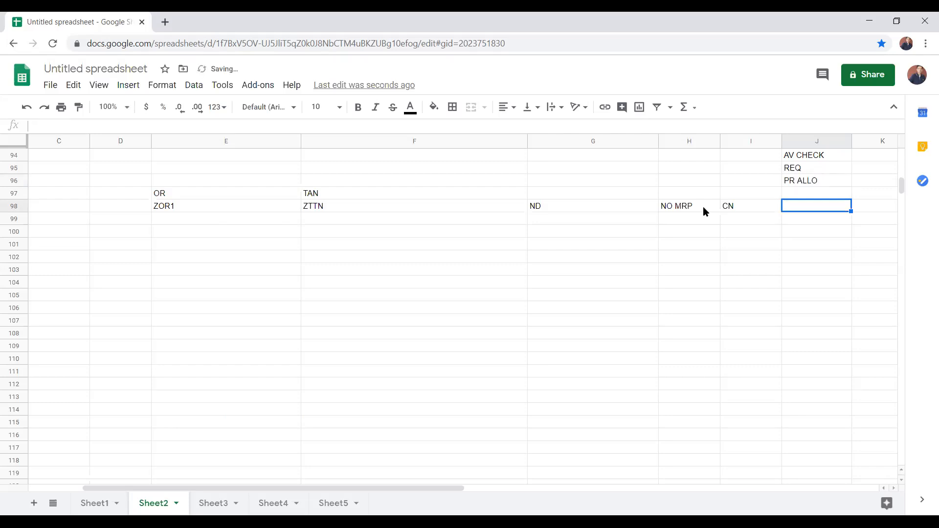
# Step: Enter BLANK in cells K94 to K96 beside the AV CHECK, REQ and PR ALLO labels
pyautogui.press('Right')
pyautogui.press('Up')
pyautogui.press('Up')
pyautogui.press('Up')
pyautogui.press('Up')
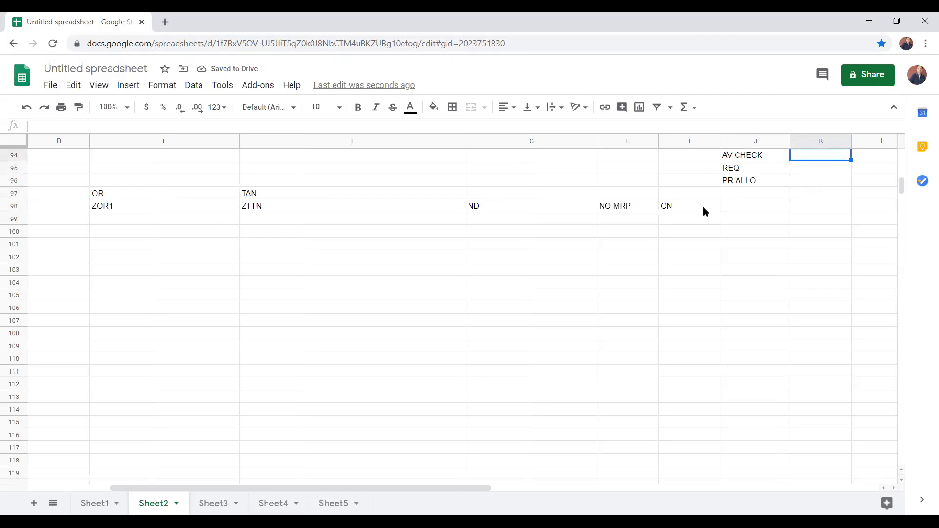
pyautogui.write('BLANK')
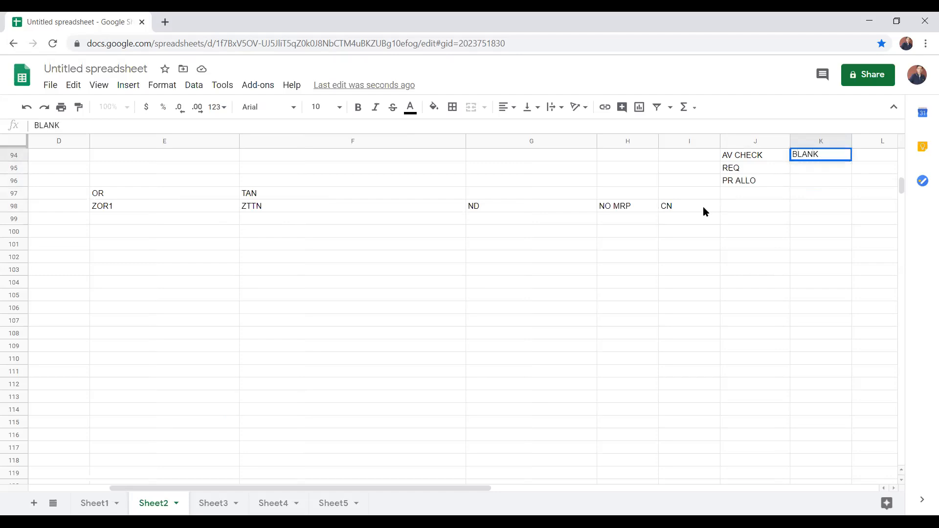
pyautogui.press('Return')
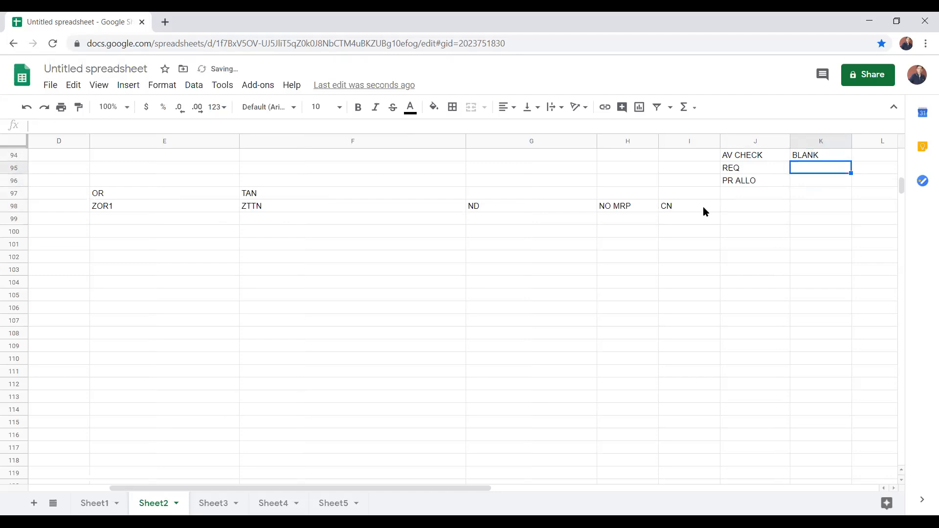
pyautogui.press('Up')
pyautogui.press('Down')
pyautogui.write('BLANK')
pyautogui.press('Down')
pyautogui.write('BLANK')
pyautogui.press('Up')
# Step: Copy the block J94:K96 and paste it starting at J98, beside the CN entry
pyautogui.press('Left')
pyautogui.press('Up')
pyautogui.hotkey('shift', 'Right')
pyautogui.hotkey('shift', 'Right')
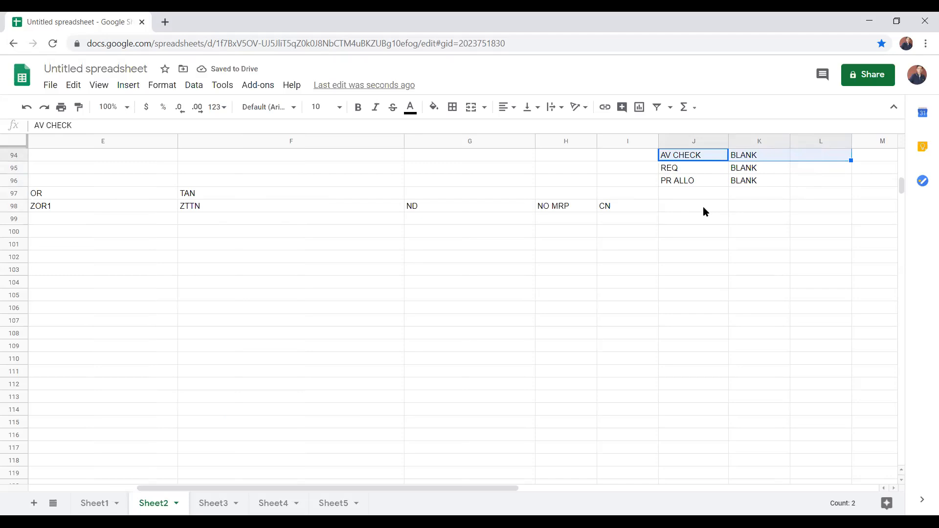
pyautogui.hotkey('shift', 'Left')
pyautogui.hotkey('shift', 'Down')
pyautogui.hotkey('shift', 'Down')
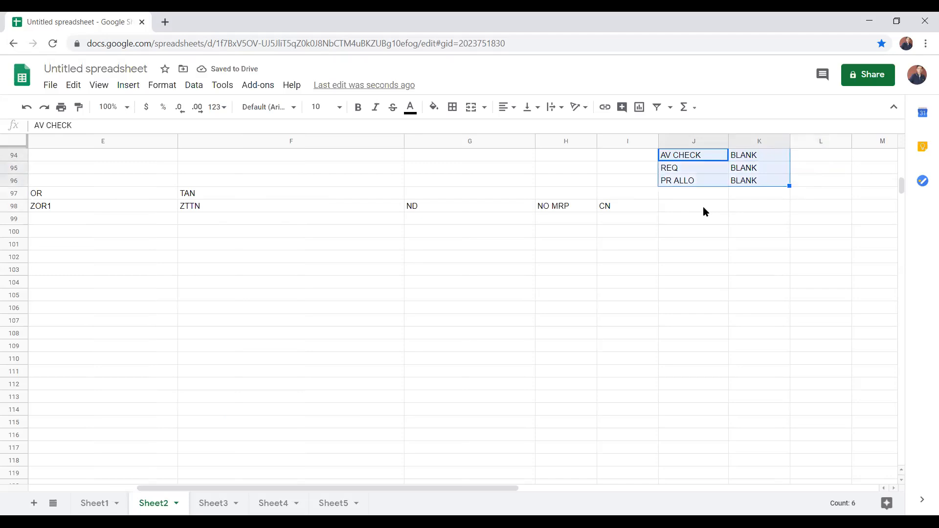
pyautogui.hotkey('ctrl', 'c')
pyautogui.press('Down')
pyautogui.press('Down')
pyautogui.press('Down')
pyautogui.press('Down')
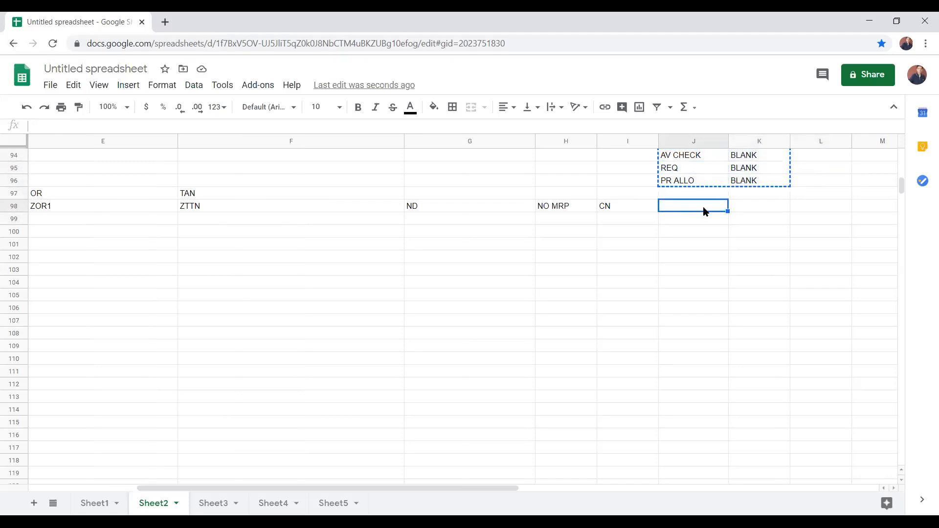
pyautogui.hotkey('ctrl', 'v')
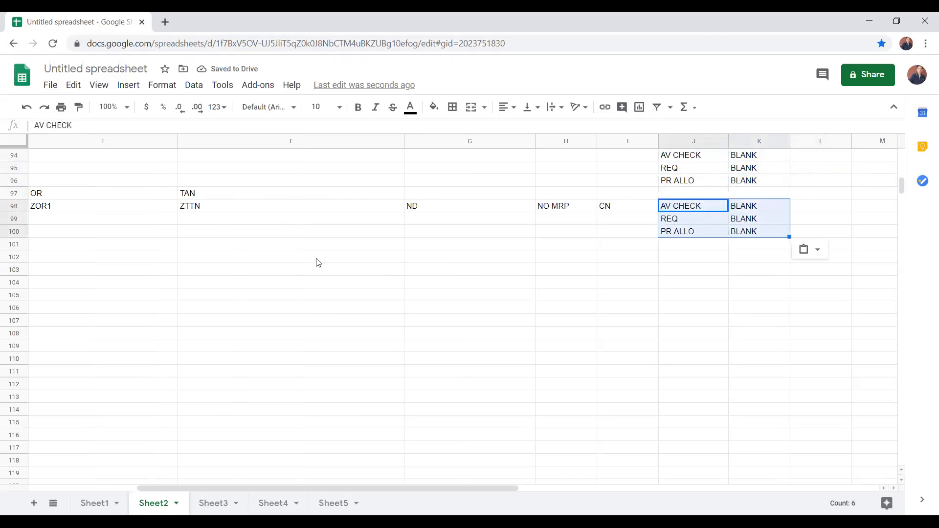
# Step: Enter movement type 601 in L98 at the end of the ZOR1 row
pyautogui.click(821, 209)
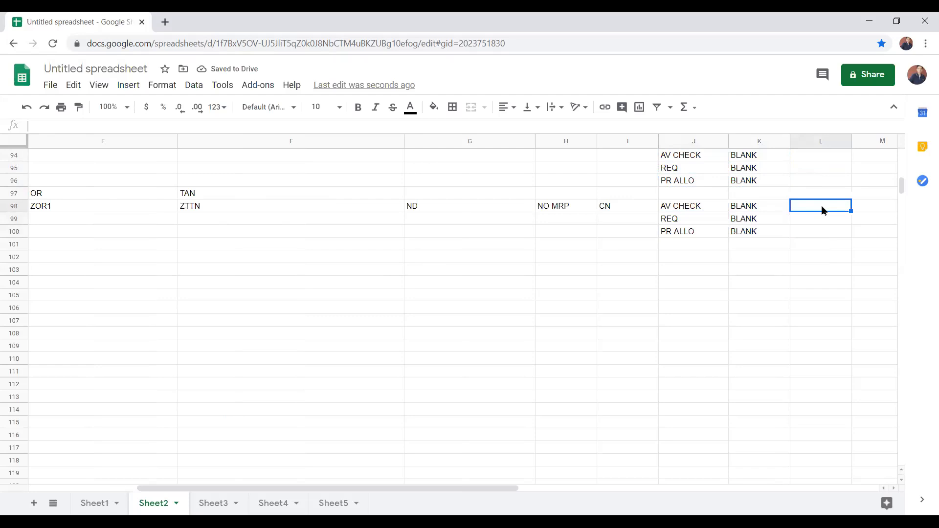
pyautogui.write('601')
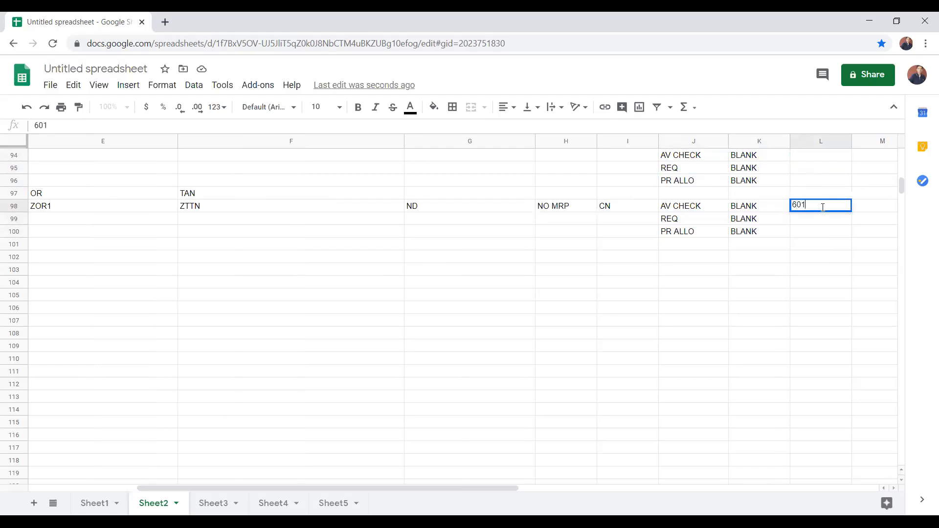
pyautogui.press('Tab')
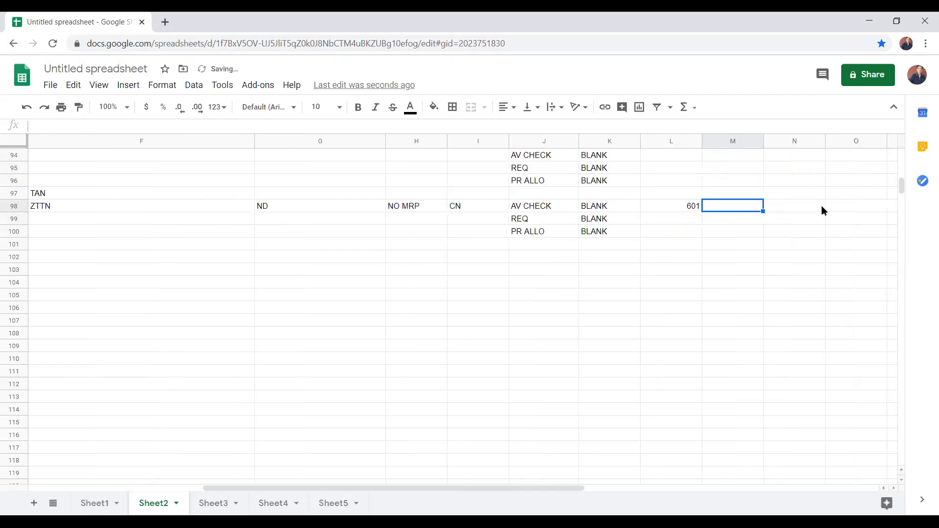
# Step: Copy the ZTTN block F98:L100 and paste it directly below, starting at F101
pyautogui.press('Left')
pyautogui.press('Left')
pyautogui.press('Left')
pyautogui.press('Left')
pyautogui.press('Left')
pyautogui.press('Left')
pyautogui.press('Left')
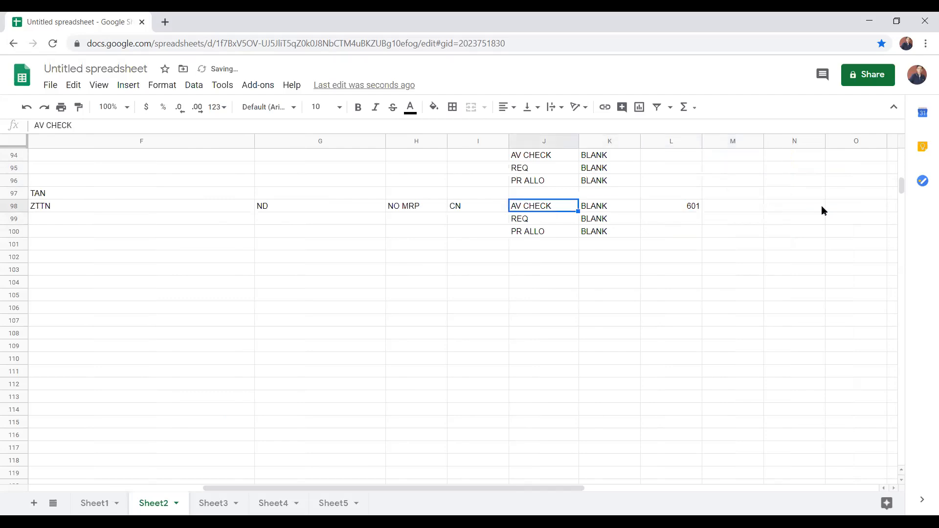
pyautogui.press('Left')
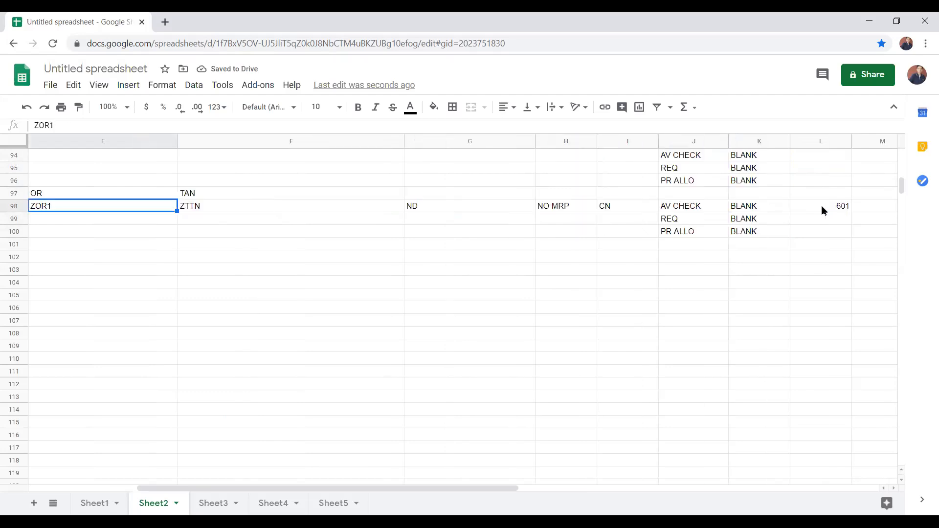
pyautogui.press('Right')
pyautogui.hotkey('shift', 'Right')
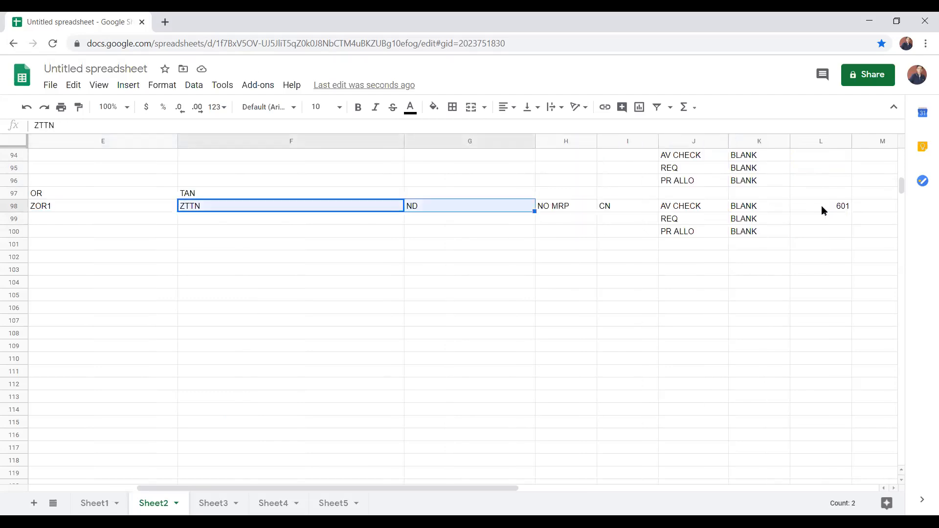
pyautogui.hotkey('shift', 'Right')
pyautogui.hotkey('shift', 'Right')
pyautogui.hotkey('shift', 'Right')
pyautogui.hotkey('shift', 'Right')
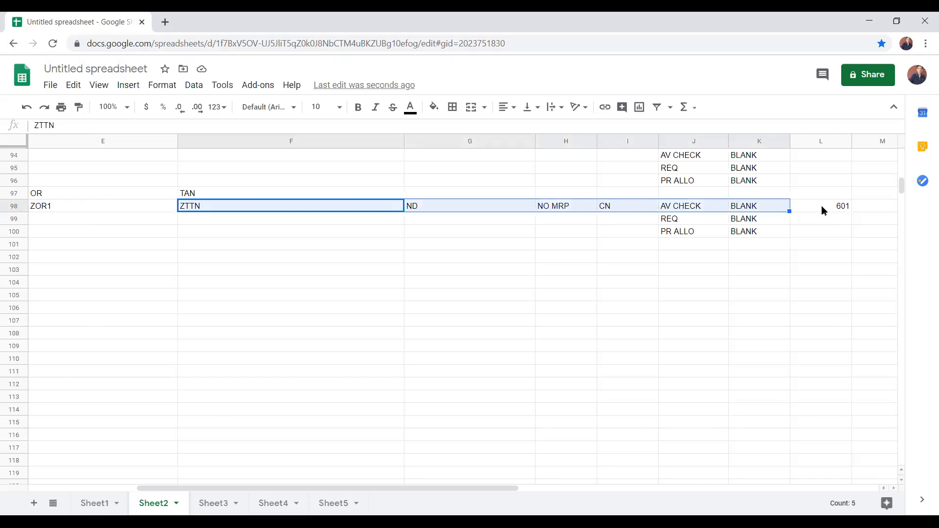
pyautogui.hotkey('shift', 'Right')
pyautogui.hotkey('shift', 'Down')
pyautogui.hotkey('shift', 'Down')
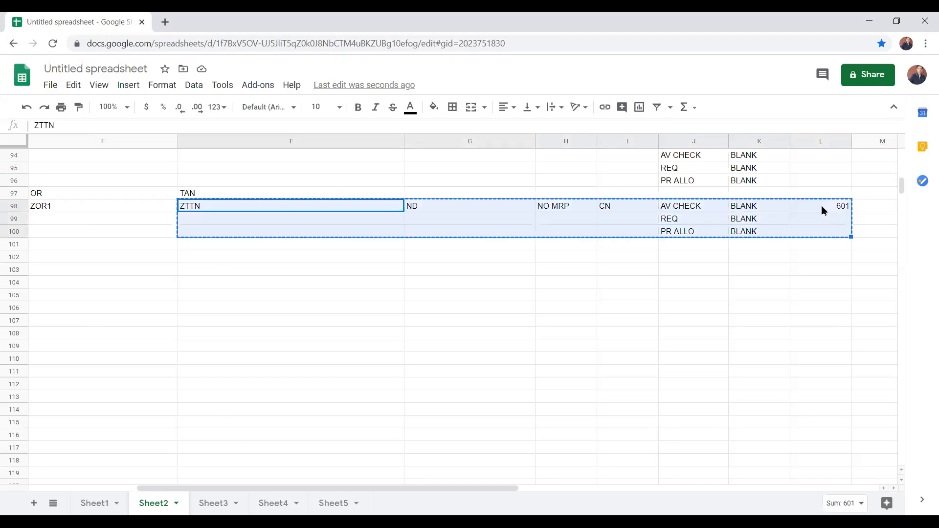
pyautogui.hotkey('ctrl', 'c')
pyautogui.press('Down')
pyautogui.press('Down')
pyautogui.press('Down')
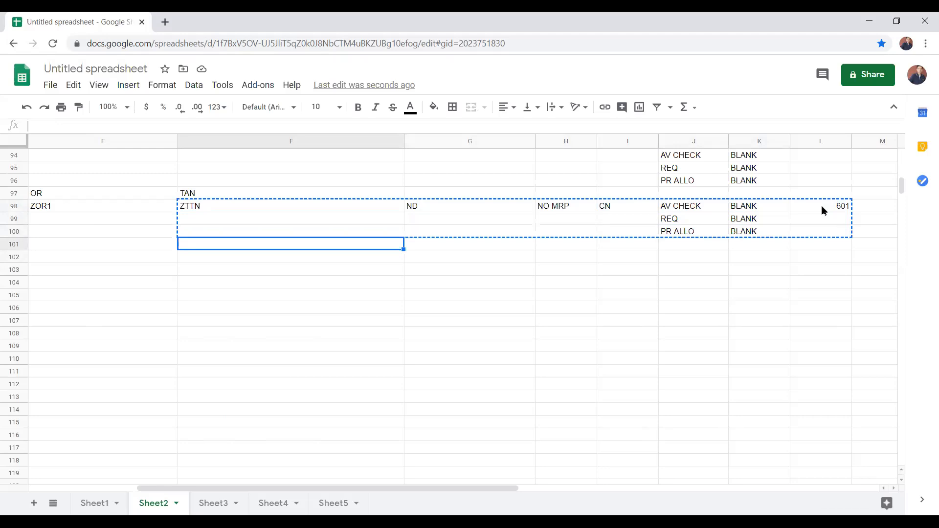
pyautogui.hotkey('ctrl', 'v')
# Step: Paste three more copies of the ZTTN block, starting at F104, F107 and F110
pyautogui.press('Down')
pyautogui.press('Down')
pyautogui.press('Down')
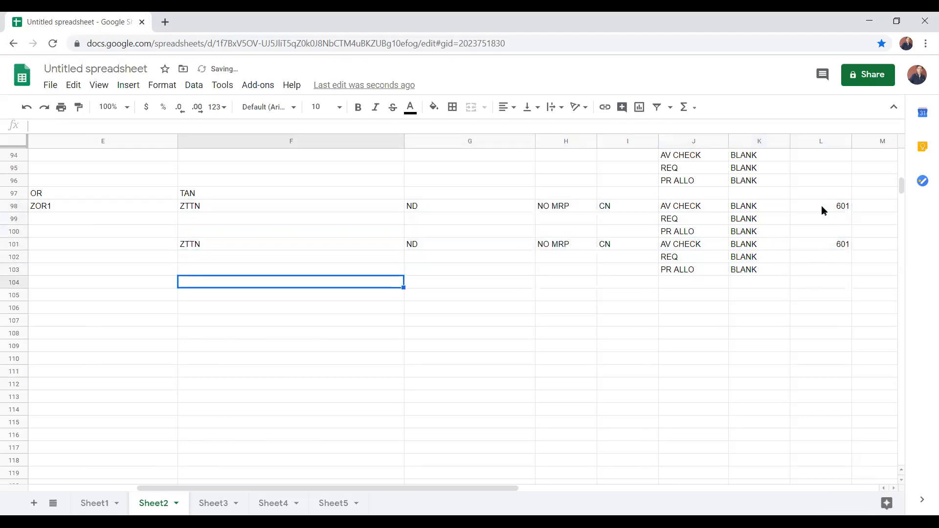
pyautogui.hotkey('ctrl', 'v')
pyautogui.press('Down')
pyautogui.press('Down')
pyautogui.press('Down')
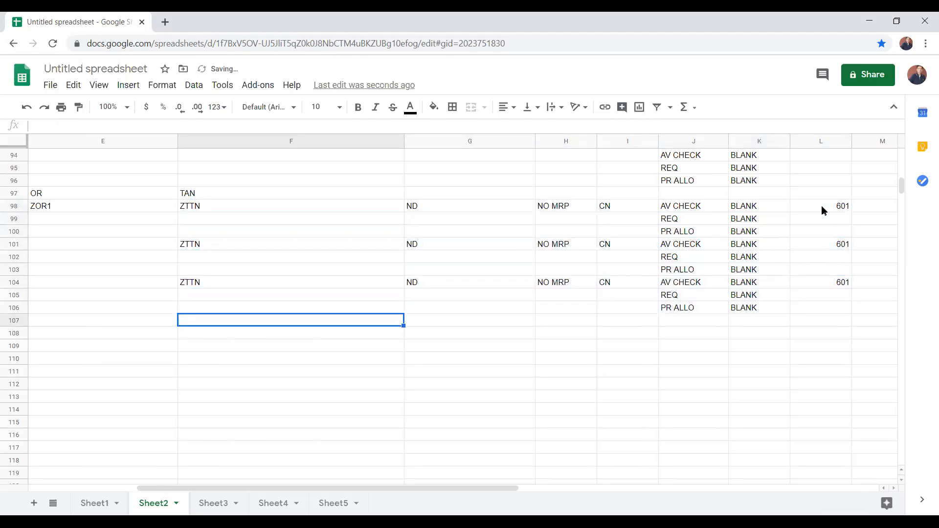
pyautogui.hotkey('ctrl', 'v')
pyautogui.press('Down')
pyautogui.press('Down')
pyautogui.press('Down')
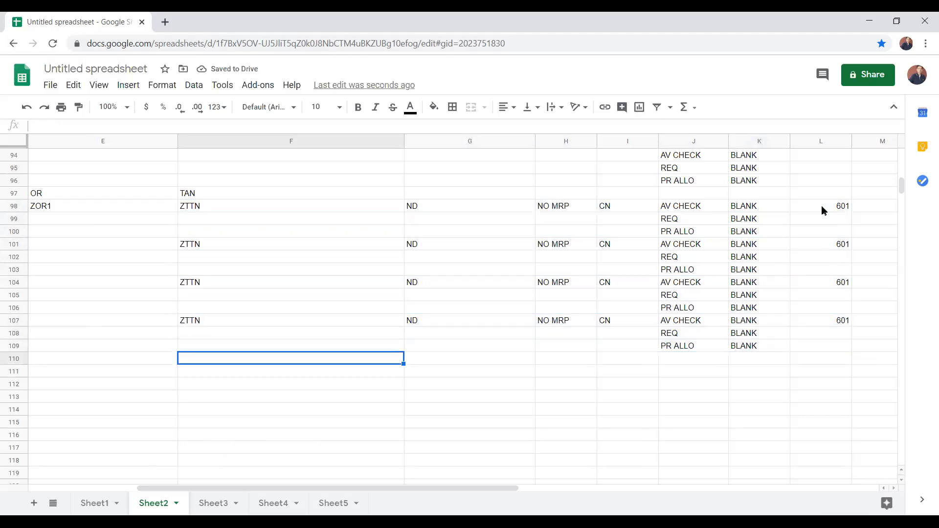
pyautogui.hotkey('ctrl', 'v')
# Step: Change the ZTTN entry in row 101 to PD in G101, MRP in H101 and CP in I101
pyautogui.press('Up')
pyautogui.press('Up')
pyautogui.press('Up')
pyautogui.press('Up')
pyautogui.press('Up')
pyautogui.press('Up')
pyautogui.press('Up')
pyautogui.press('Up')
pyautogui.press('Up')
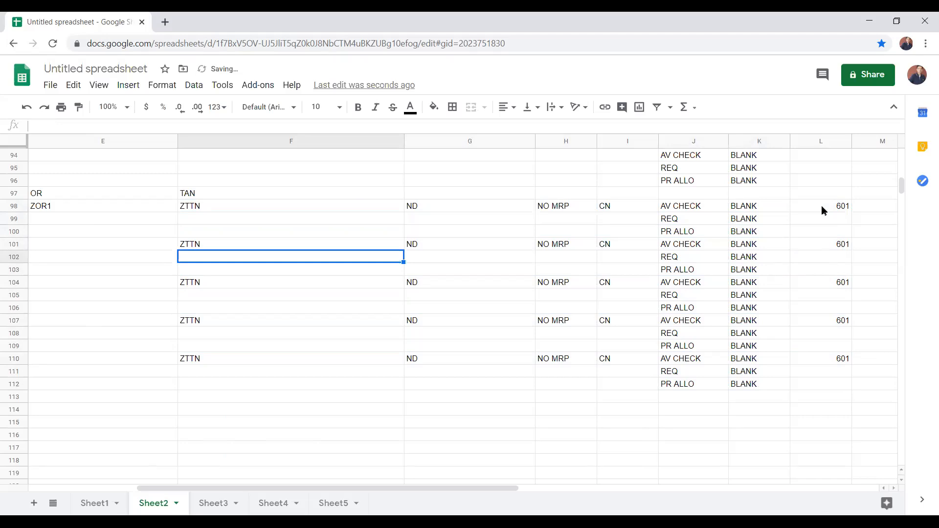
pyautogui.press('Right')
pyautogui.write('PD')
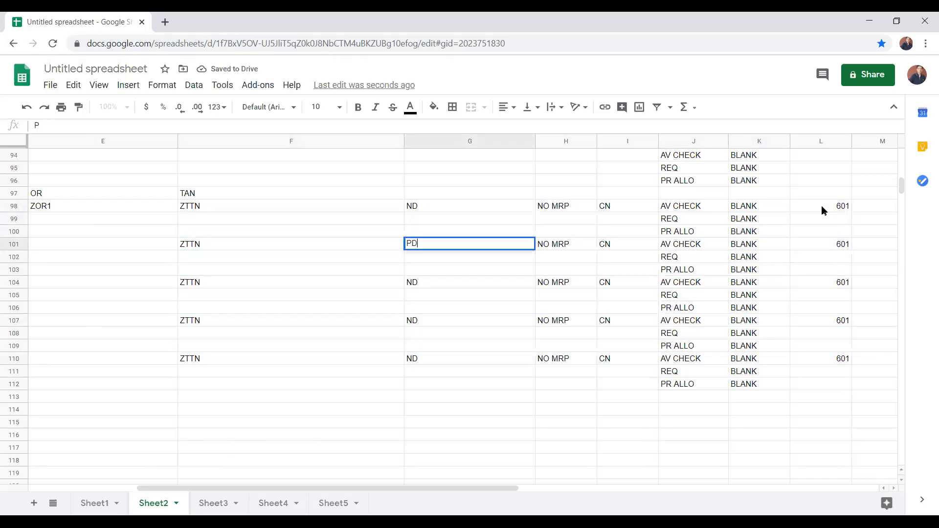
pyautogui.press('Tab')
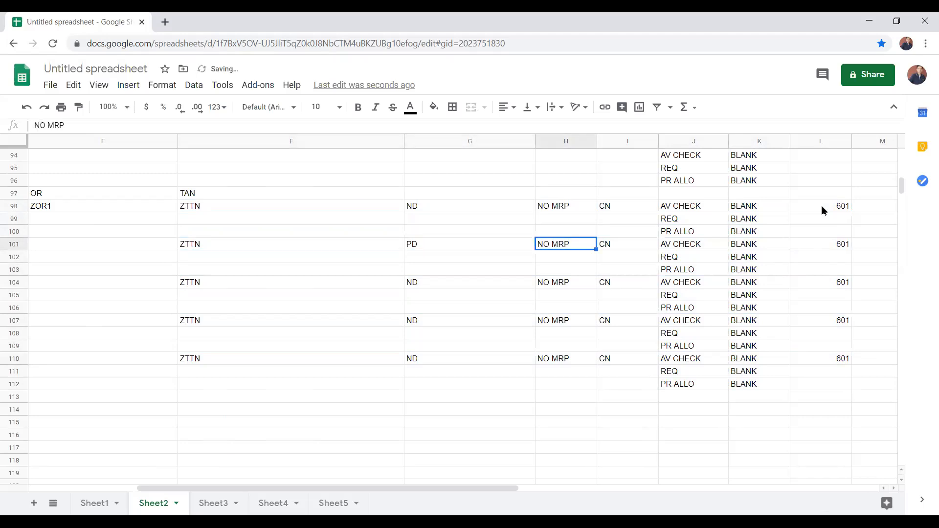
pyautogui.write('MRP')
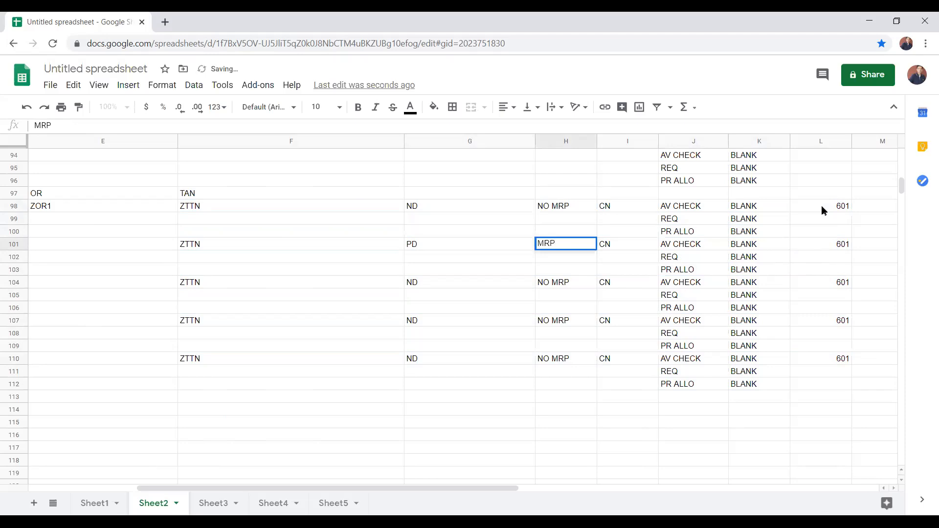
pyautogui.press('Tab')
pyautogui.write('CP')
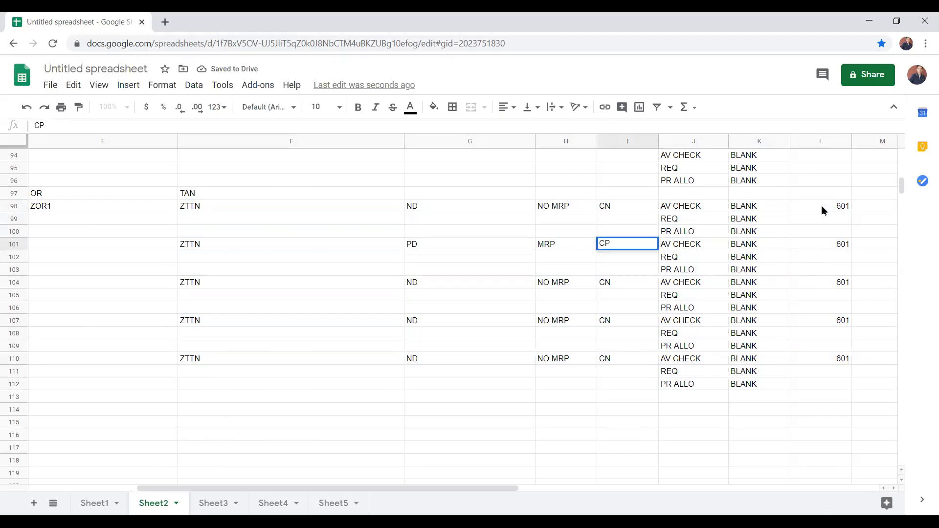
# Step: Enter CHECK in cells K98 to K100 beside the AV CHECK, REQ and PR ALLO labels
pyautogui.press('Up')
pyautogui.press('Up')
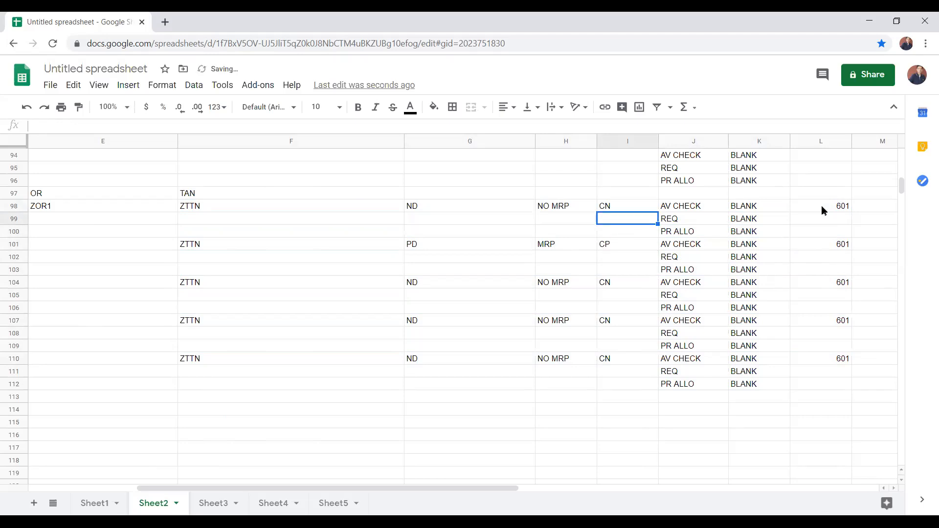
pyautogui.press('Right')
pyautogui.press('Right')
pyautogui.press('Up')
pyautogui.write('CHECK')
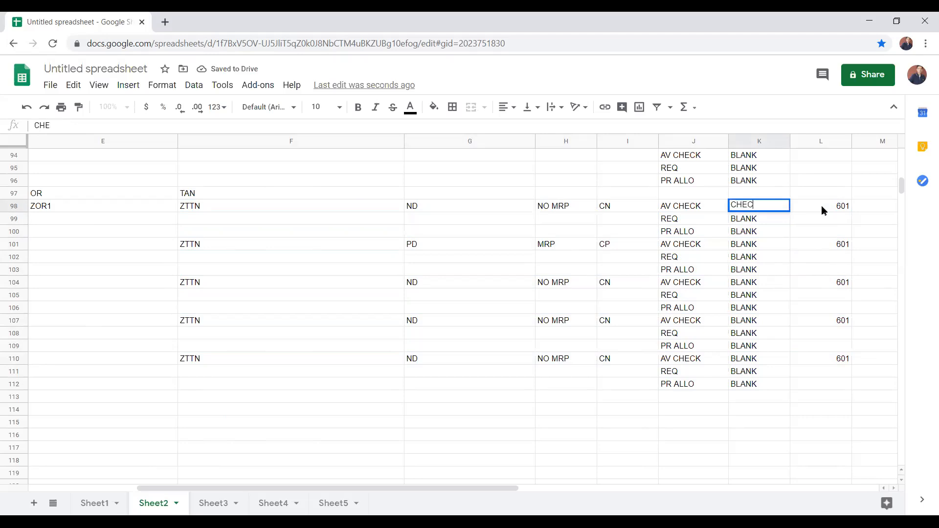
pyautogui.press('Return')
pyautogui.write('CHECK')
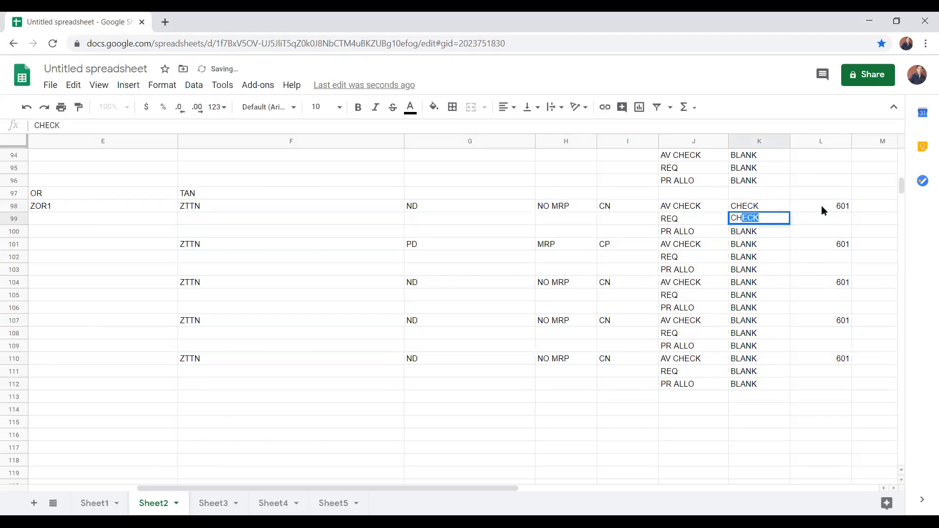
pyautogui.press('Return')
pyautogui.write('CH')
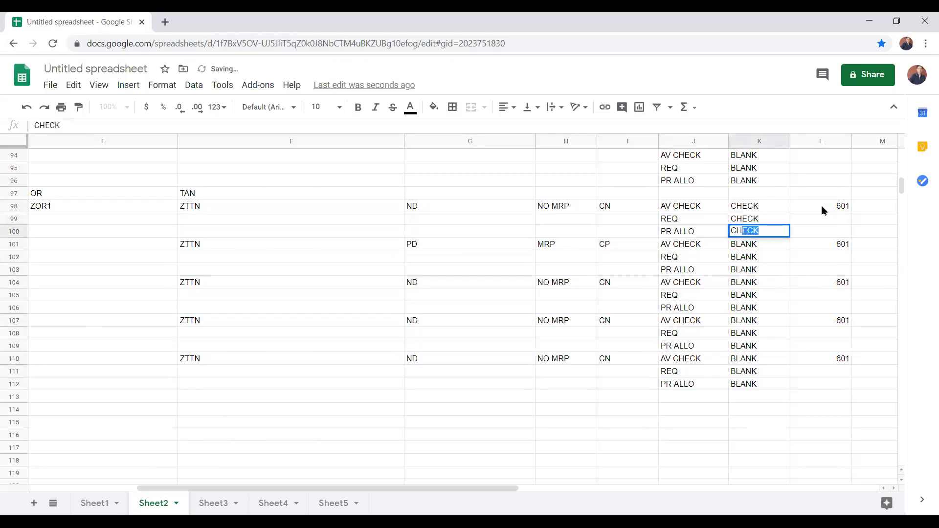
pyautogui.press('Return')
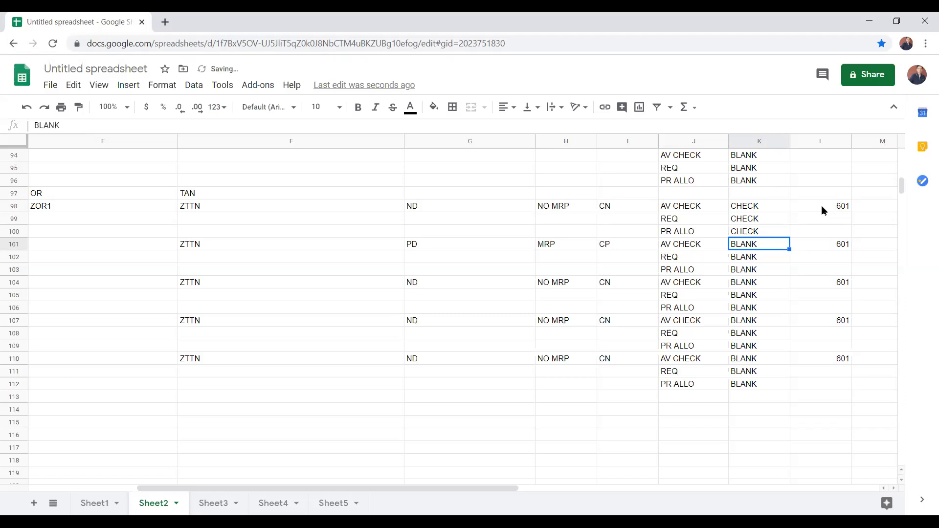
# Step: Copy the three CHECK entries from K98:K100 into K101:K103 of the CP block
pyautogui.press('Left')
pyautogui.press('Left')
pyautogui.press('Right')
pyautogui.press('Right')
pyautogui.press('Up')
pyautogui.press('Up')
pyautogui.press('Up')
pyautogui.hotkey('shift', 'Down')
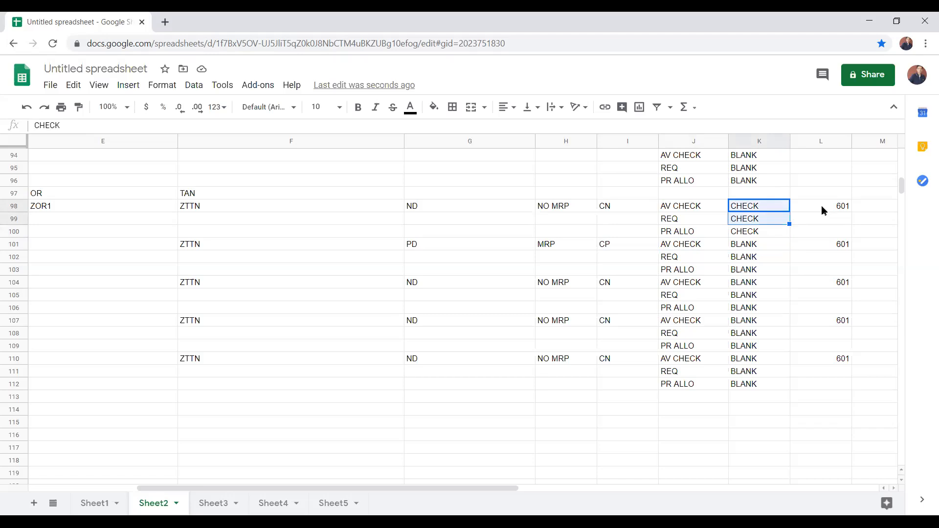
pyautogui.hotkey('shift', 'Down')
pyautogui.hotkey('ctrl', 'c')
pyautogui.press('Down')
pyautogui.press('Down')
pyautogui.press('Down')
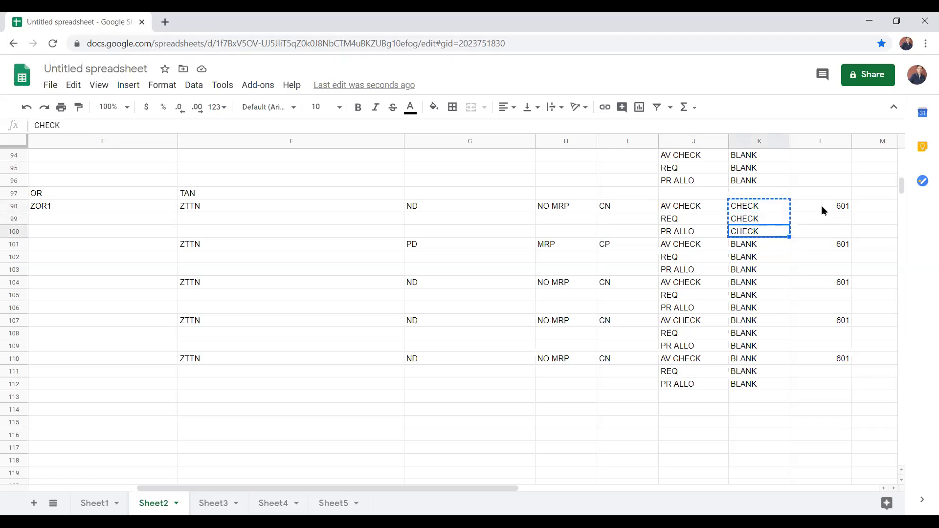
pyautogui.hotkey('ctrl', 'v')
# Step: Set cells K98 to K100 of the CN block back to BLANK
pyautogui.press('Up')
pyautogui.press('Up')
pyautogui.press('Up')
pyautogui.write('BLANK')
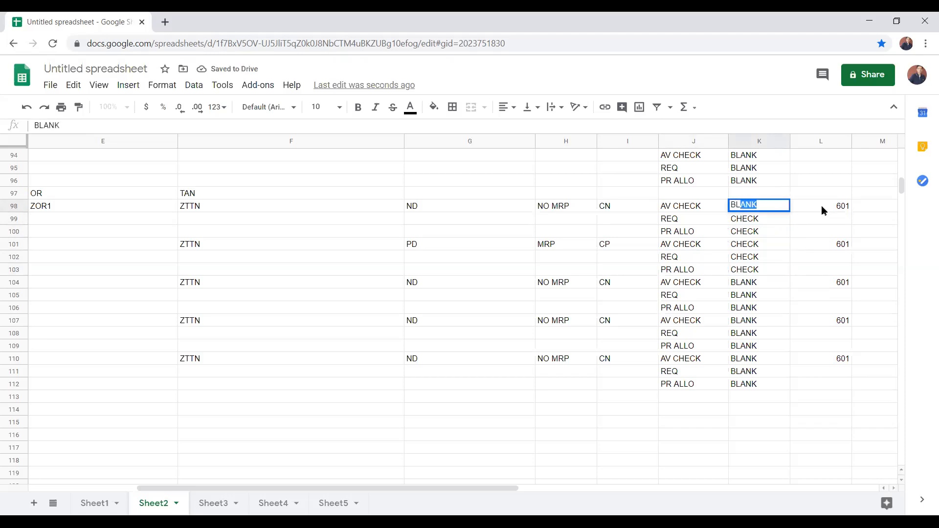
pyautogui.press('Return')
pyautogui.write('BLANK')
pyautogui.press('Return')
pyautogui.write('BLANK')
# Step: Fill the CN cell I98 with light red
pyautogui.press('Left')
pyautogui.press('Left')
pyautogui.press('Left')
pyautogui.press('Up')
pyautogui.press('Right')
pyautogui.press('Up')
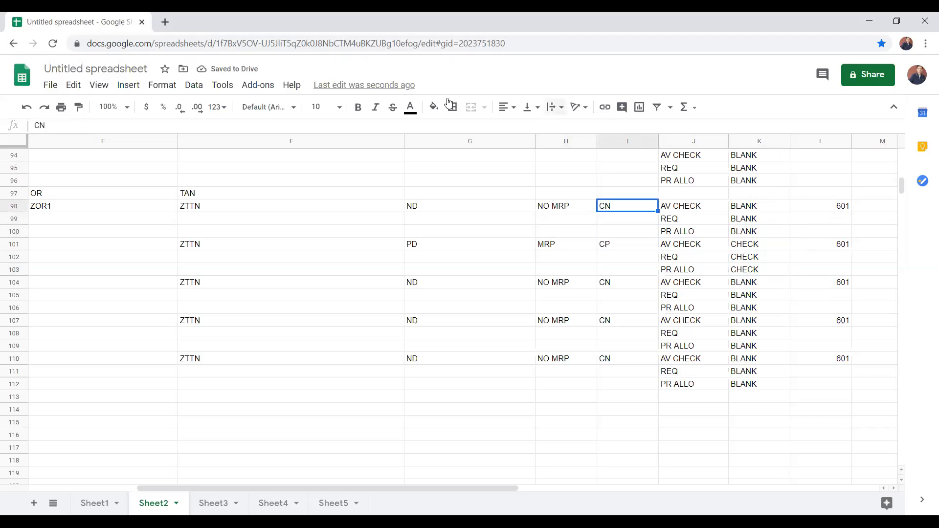
pyautogui.click(438, 110)
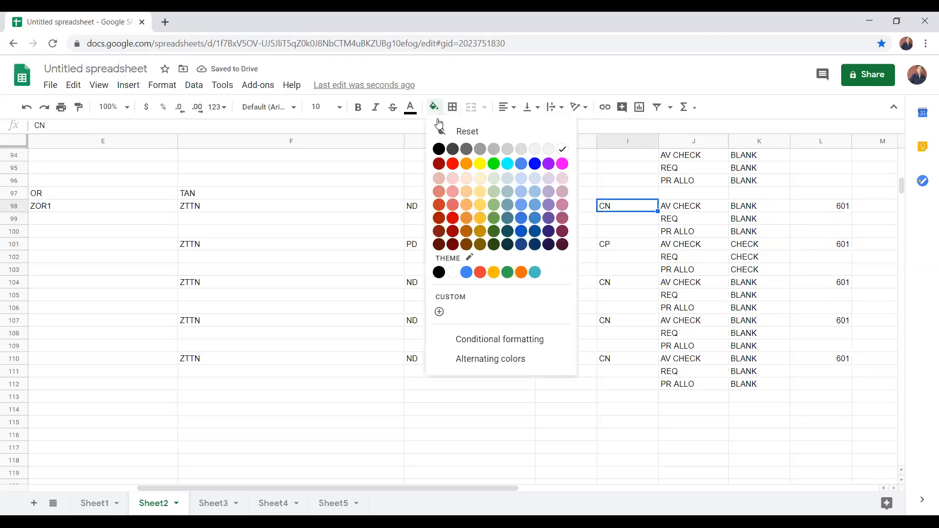
pyautogui.doubleClick(457, 178)
# Step: Fill the CP cell I101 with bright green
pyautogui.click(618, 243)
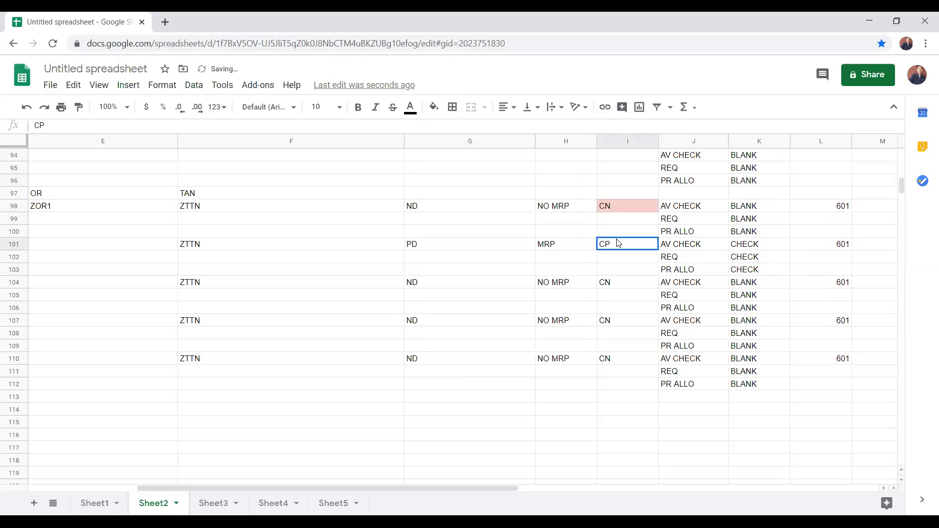
pyautogui.click(434, 106)
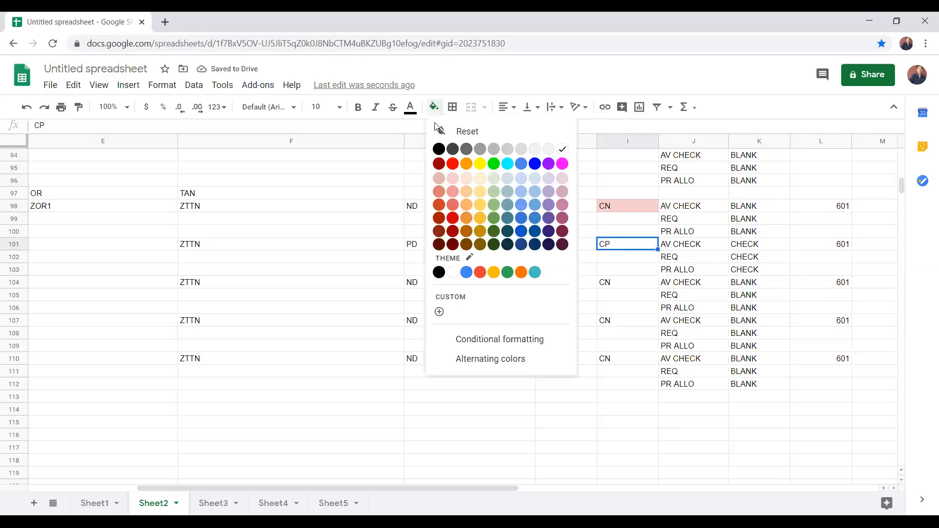
pyautogui.click(493, 163)
pyautogui.click(494, 160)
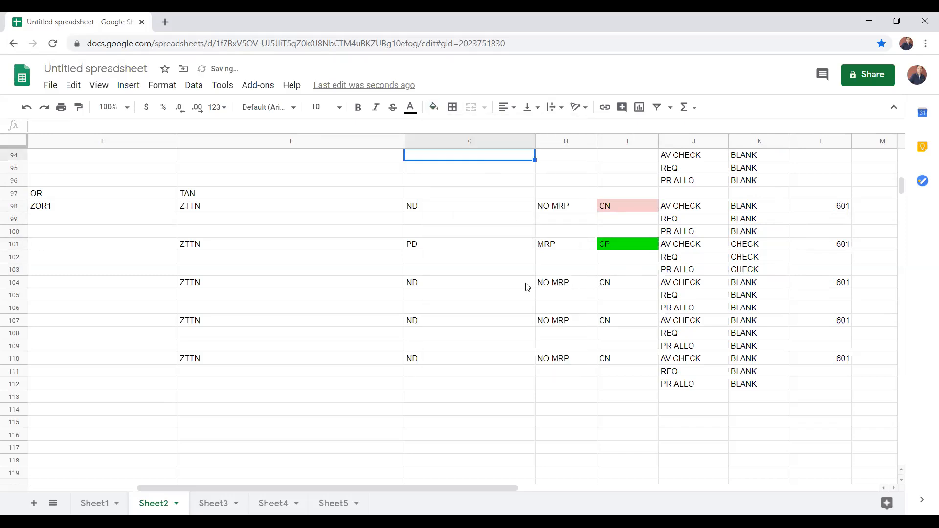
# Step: Enter CS in G104 as the MRP type of the third ZTTN block
pyautogui.click(410, 284)
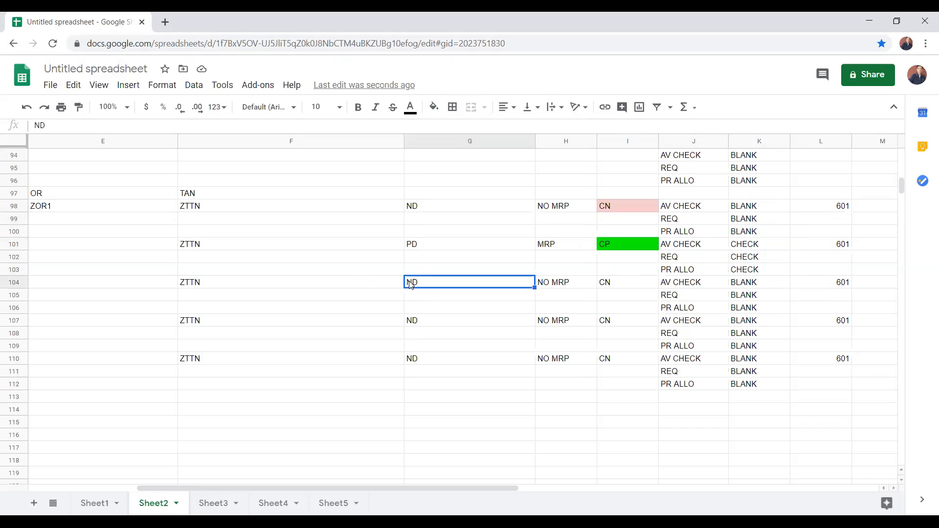
pyautogui.write('CS')
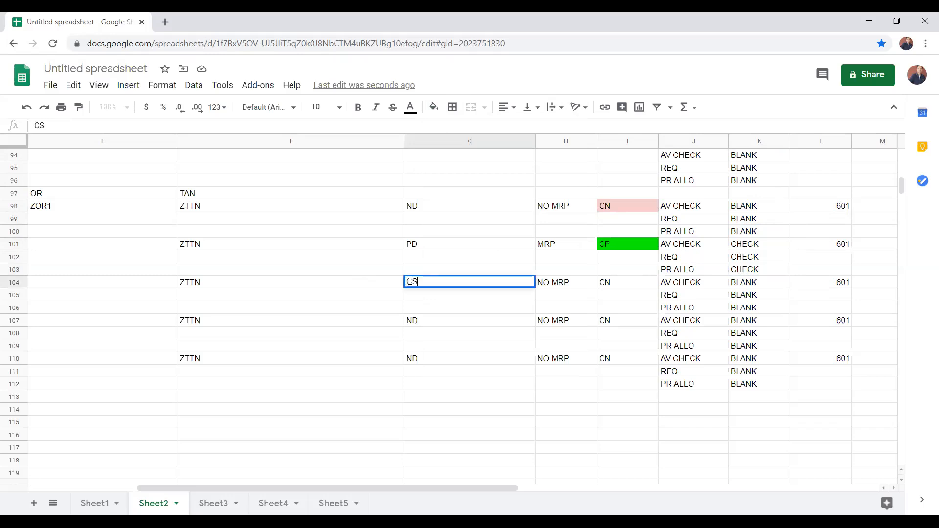
pyautogui.press('Return')
# Step: Enter ZOR1 in F115 below the ZTTN blocks
pyautogui.press('Down')
pyautogui.press('Down')
pyautogui.press('Down')
pyautogui.press('Down')
pyautogui.press('Down')
pyautogui.press('Down')
pyautogui.press('Down')
pyautogui.press('Down')
pyautogui.press('Down')
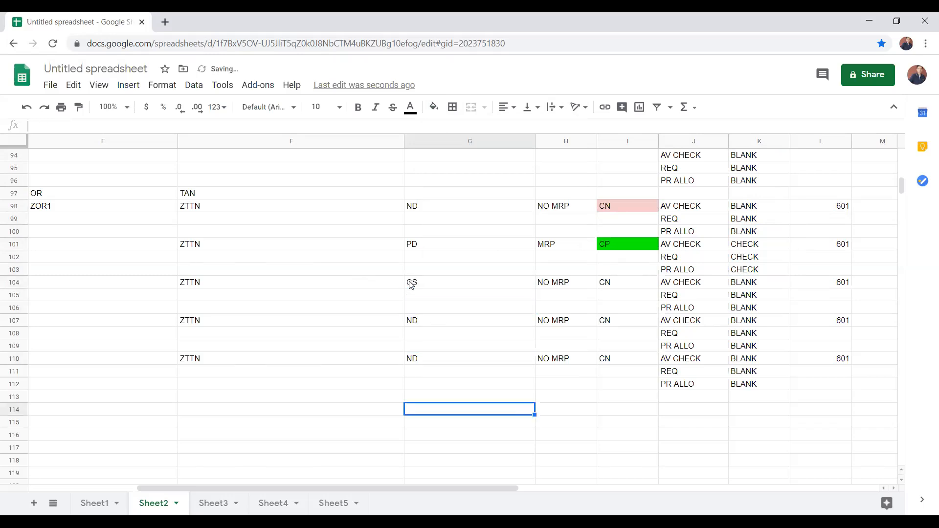
pyautogui.press('Left')
pyautogui.press('Left')
pyautogui.press('Right')
pyautogui.write('OR')
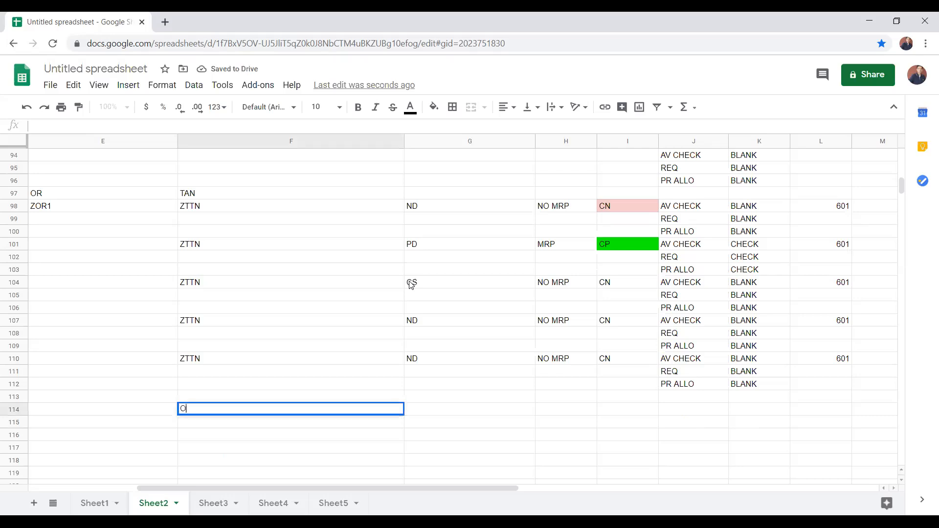
pyautogui.press('BackSpace')
pyautogui.press('BackSpace')
pyautogui.write('ZT')
pyautogui.press('BackSpace')
pyautogui.press('BackSpace')
pyautogui.press('Return')
pyautogui.write('ZOR1')
pyautogui.press('Return')
# Step: Enter 0 in G114 and VEN1 in G115, beside the ZOR1 note
pyautogui.press('Right')
pyautogui.press('Up')
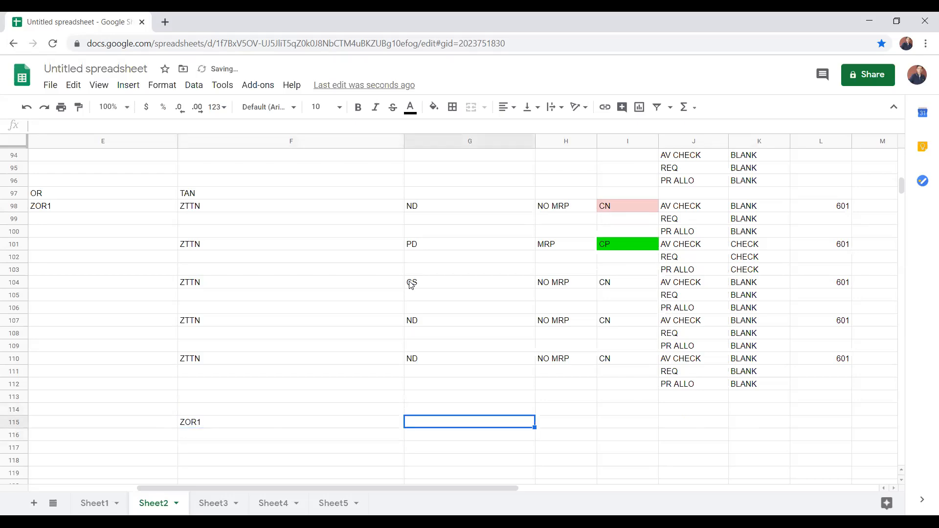
pyautogui.press('Up')
pyautogui.write('0')
pyautogui.press('Return')
pyautogui.write('VEN1')
pyautogui.press('Return')
pyautogui.press('Up')
pyautogui.press('Right')
pyautogui.press('Left')
pyautogui.press('Right')
pyautogui.press('Left')
pyautogui.press('Right')
pyautogui.press('Left')
pyautogui.press('Right')
pyautogui.press('Left')
# Step: Clear the movement type from L104 in the CS block
pyautogui.press('Up')
pyautogui.press('Up')
pyautogui.press('Up')
pyautogui.press('Up')
pyautogui.press('Up')
pyautogui.press('Up')
pyautogui.press('Up')
pyautogui.press('Up')
pyautogui.press('Up')
pyautogui.press('Up')
pyautogui.press('Up')
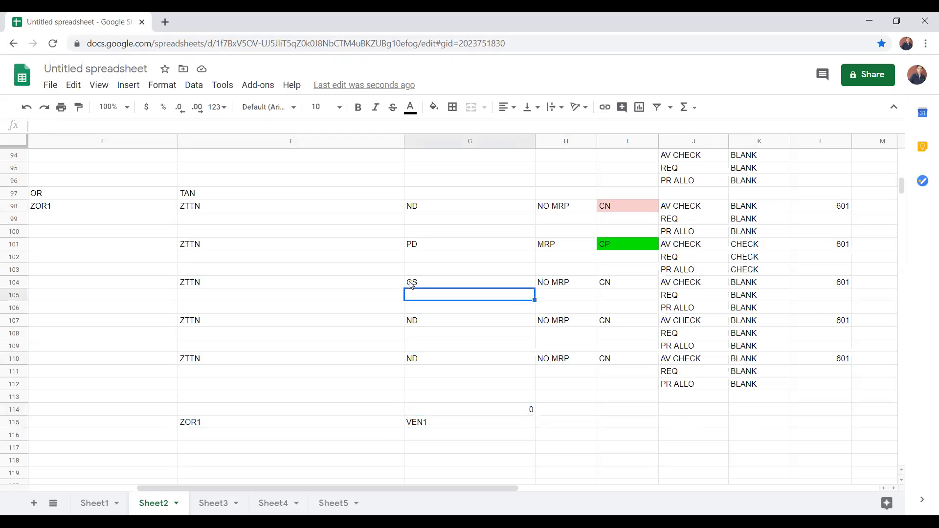
pyautogui.press('Right')
pyautogui.press('Right')
pyautogui.press('Right')
pyautogui.press('Right')
pyautogui.press('Down')
pyautogui.press('Down')
pyautogui.press('Up')
pyautogui.press('Up')
pyautogui.press('Up')
pyautogui.press('Down')
pyautogui.press('Down')
pyautogui.press('Down')
pyautogui.press('Up')
pyautogui.press('Up')
pyautogui.press('Right')
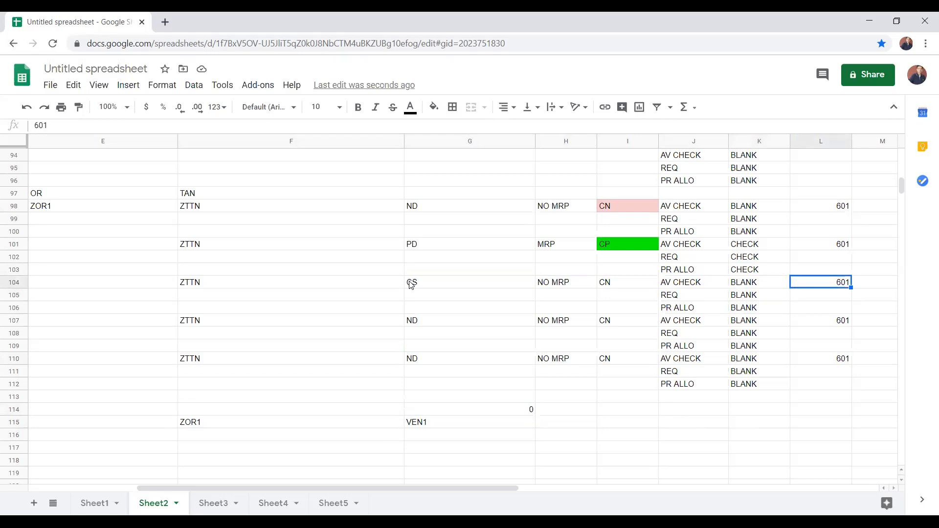
pyautogui.press('Delete')
pyautogui.press('Left')
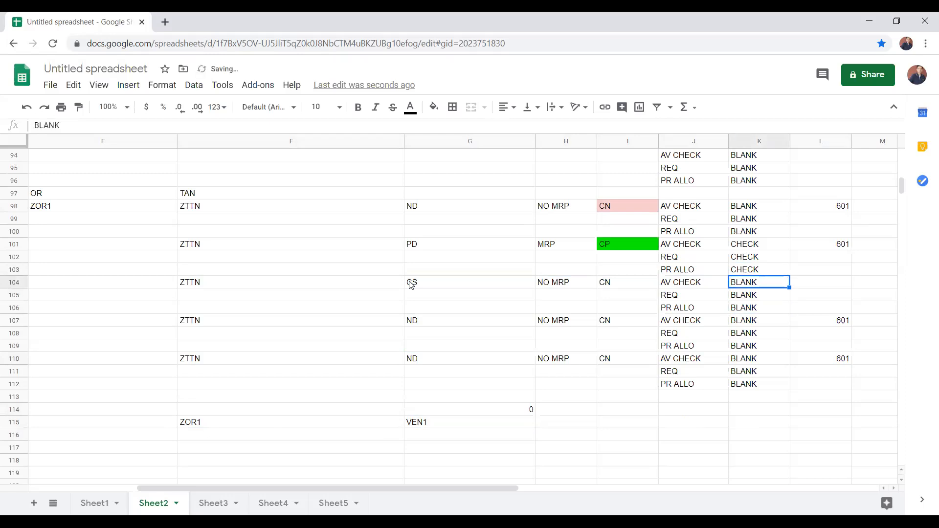
# Step: Review the CS block's MRP setting, schedule line category, check settings and movement type in rows 104 to 106
pyautogui.press('Left')
pyautogui.press('Left')
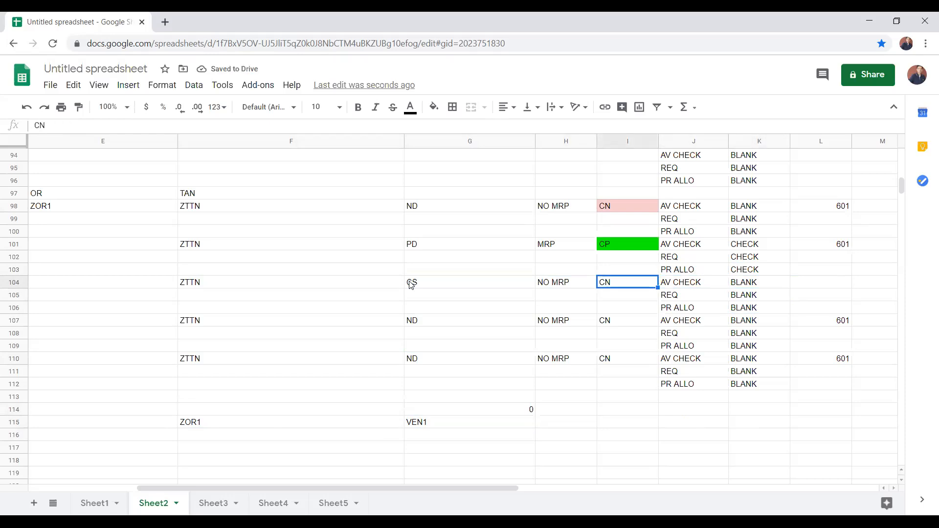
pyautogui.press('Left')
pyautogui.press('Left')
pyautogui.press('Left')
pyautogui.press('Right')
pyautogui.press('Right')
pyautogui.press('Right')
pyautogui.press('Right')
pyautogui.press('Left')
pyautogui.press('Right')
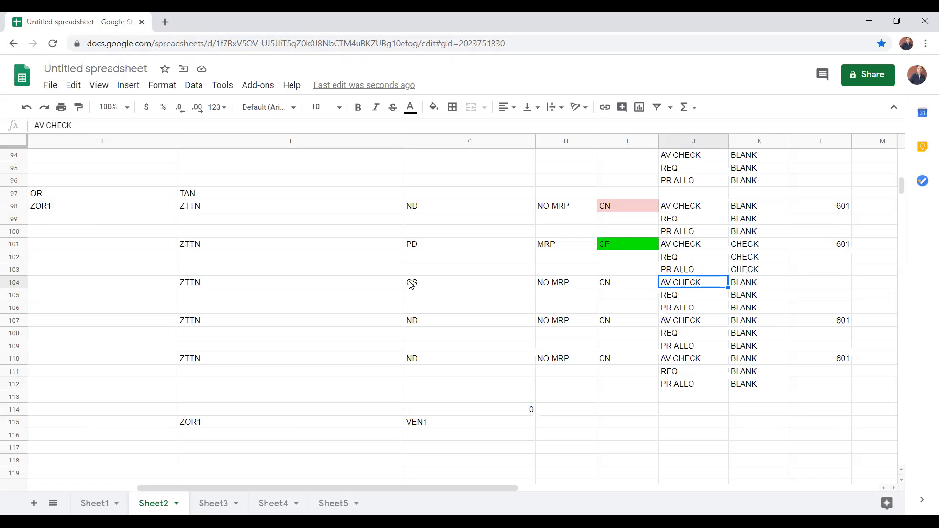
pyautogui.press('Down')
pyautogui.press('Up')
pyautogui.press('Right')
pyautogui.press('Right')
pyautogui.press('Down')
pyautogui.press('Down')
pyautogui.press('Up')
pyautogui.press('Up')
pyautogui.press('Down')
pyautogui.press('Down')
pyautogui.press('Up')
pyautogui.press('Up')
pyautogui.press('Down')
pyautogui.press('Down')
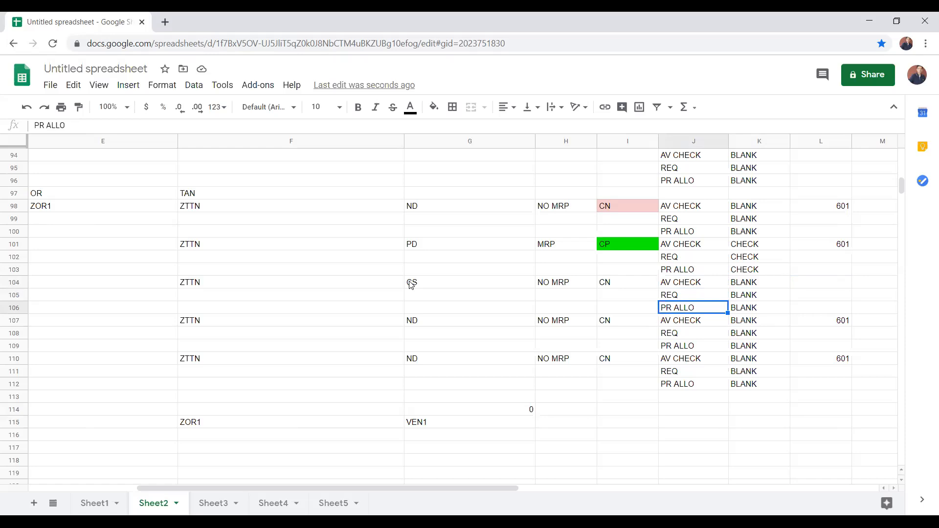
# Step: Enter DN in G107 as the MRP type of the fourth ZTTN block
pyautogui.press('Left')
pyautogui.press('Left')
pyautogui.press('Left')
pyautogui.press('Down')
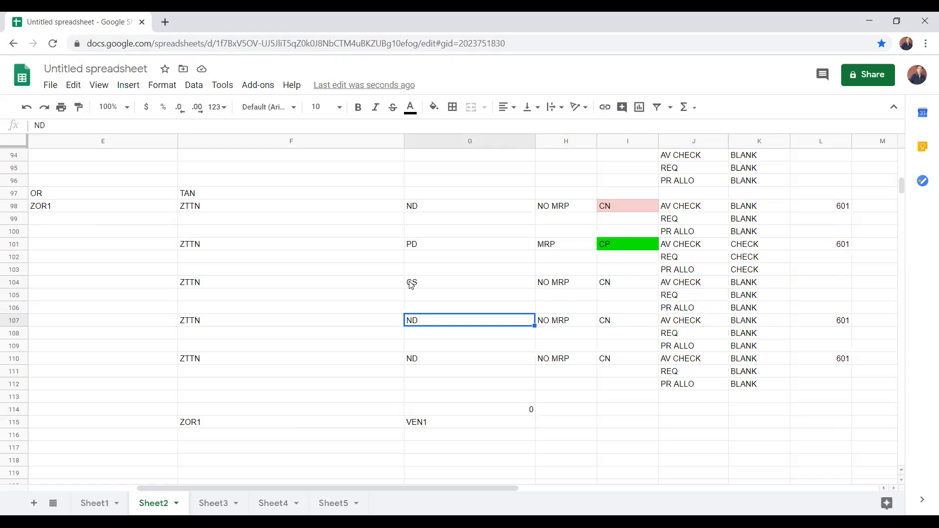
pyautogui.write('DN')
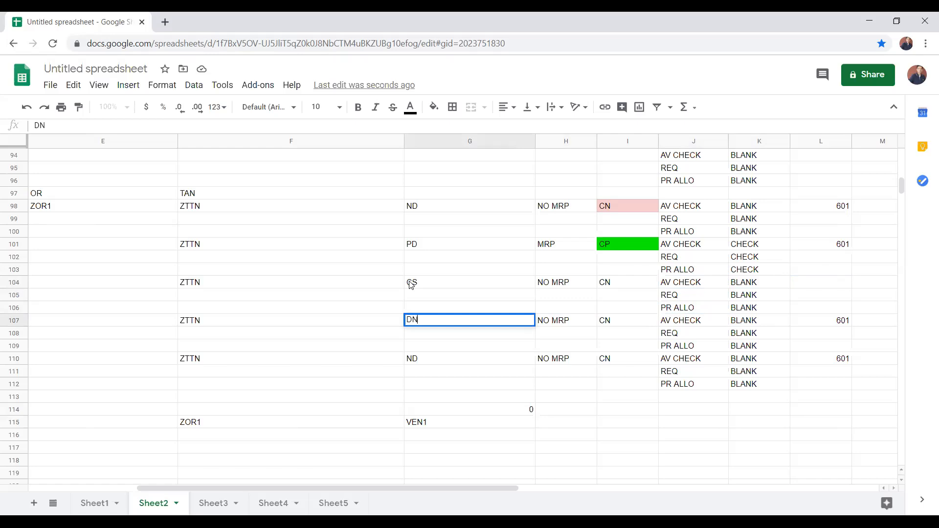
pyautogui.press('Tab')
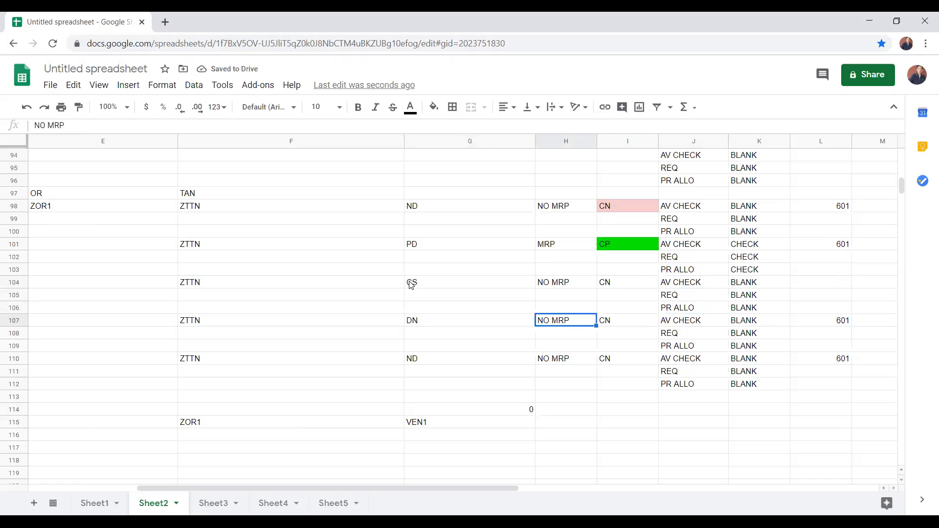
# Step: Set the fourth ZTTN block's schedule line category in I107 to DN
pyautogui.press('Tab')
pyautogui.press('Tab')
pyautogui.press('Tab')
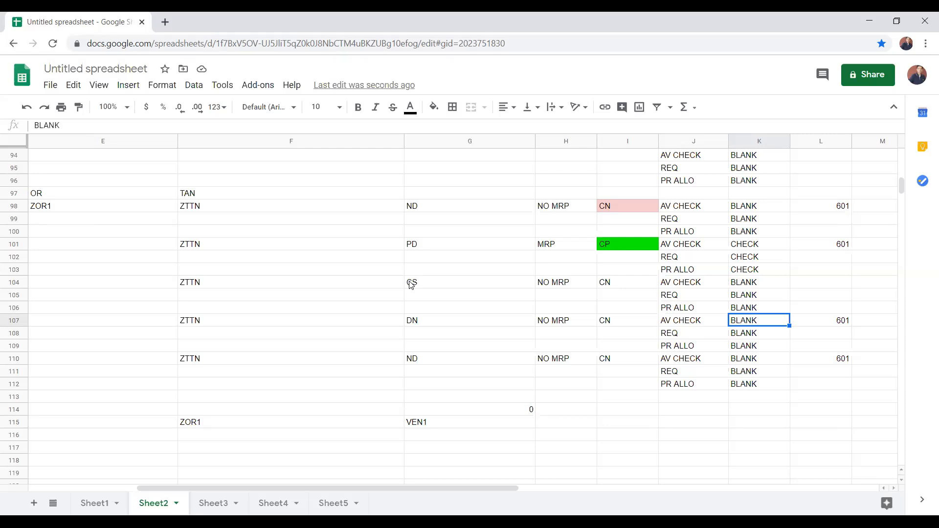
pyautogui.press('Down')
pyautogui.press('Down')
pyautogui.press('Up')
pyautogui.press('Up')
pyautogui.press('Left')
pyautogui.press('Left')
pyautogui.write('D')
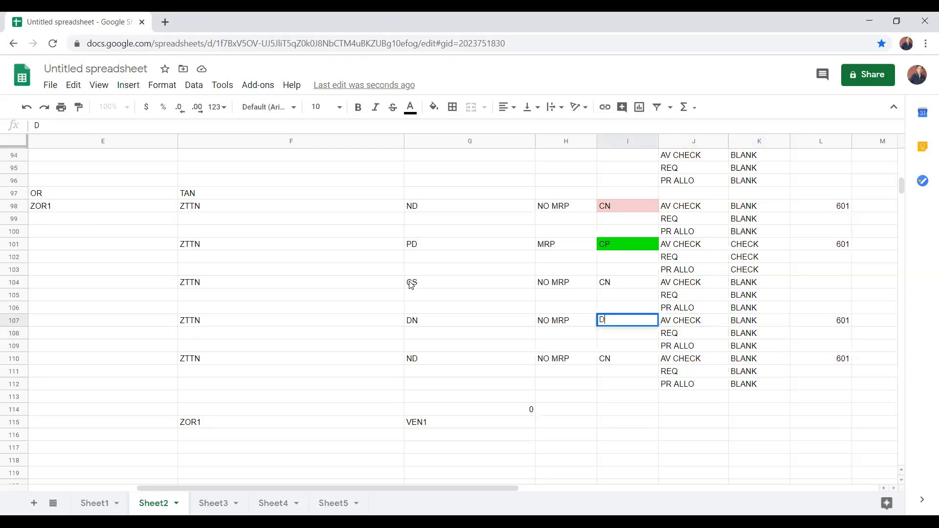
pyautogui.write('N')
pyautogui.press('Tab')
# Step: Compare the schedule line categories in column I between rows 101 and 107
pyautogui.press('Left')
pyautogui.press('Up')
pyautogui.press('Up')
pyautogui.press('Up')
pyautogui.press('Up')
pyautogui.press('Up')
pyautogui.press('Up')
pyautogui.press('Up')
pyautogui.press('Up')
pyautogui.press('Up')
pyautogui.press('Down')
pyautogui.press('Down')
pyautogui.press('Down')
pyautogui.press('Down')
pyautogui.press('Down')
pyautogui.press('Down')
pyautogui.press('Down')
pyautogui.press('Down')
pyautogui.press('Down')
# Step: Enter 651 OR 656 in L107 as the movement type of the DN block
pyautogui.press('Right')
pyautogui.press('Right')
pyautogui.press('Right')
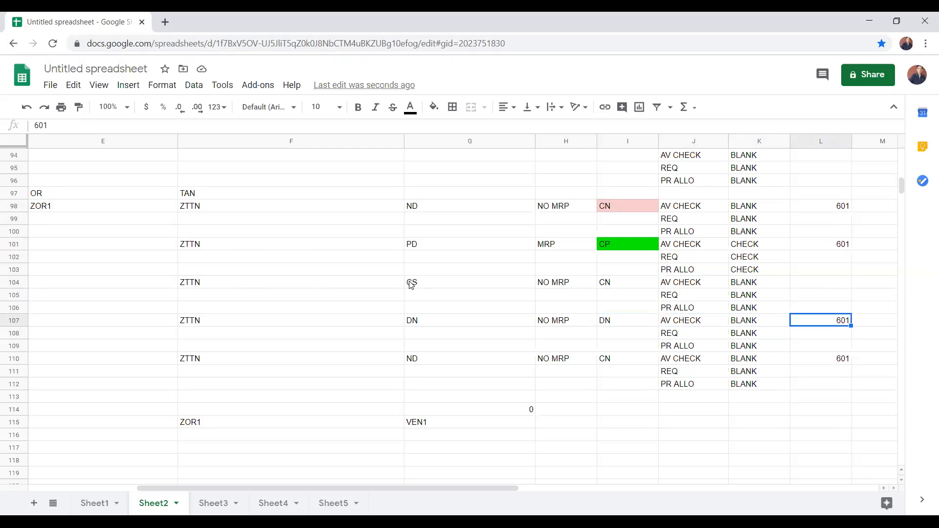
pyautogui.write('6')
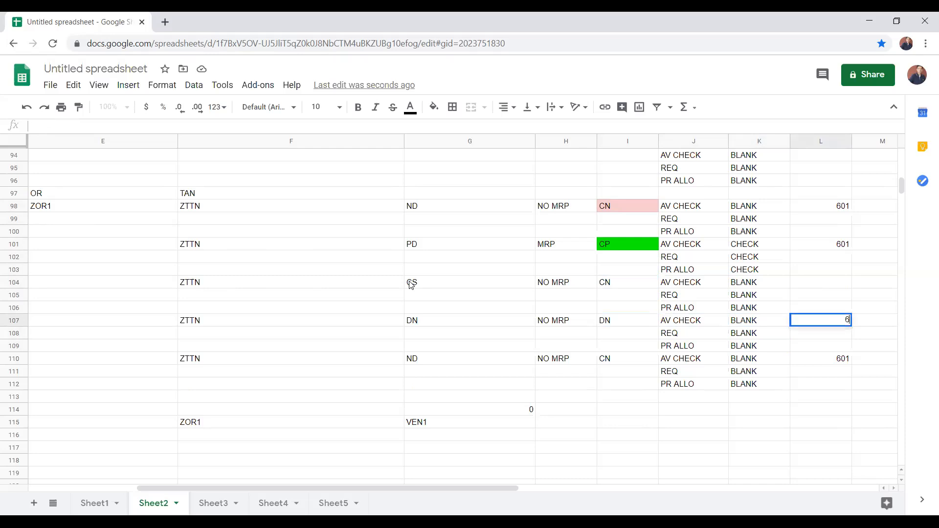
pyautogui.write('51 OR 656')
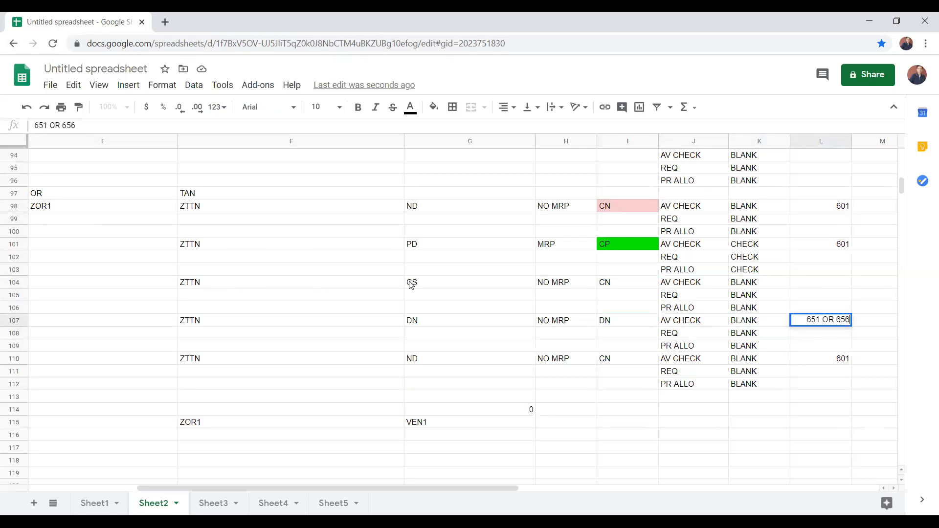
pyautogui.press('Return')
pyautogui.press('Up')
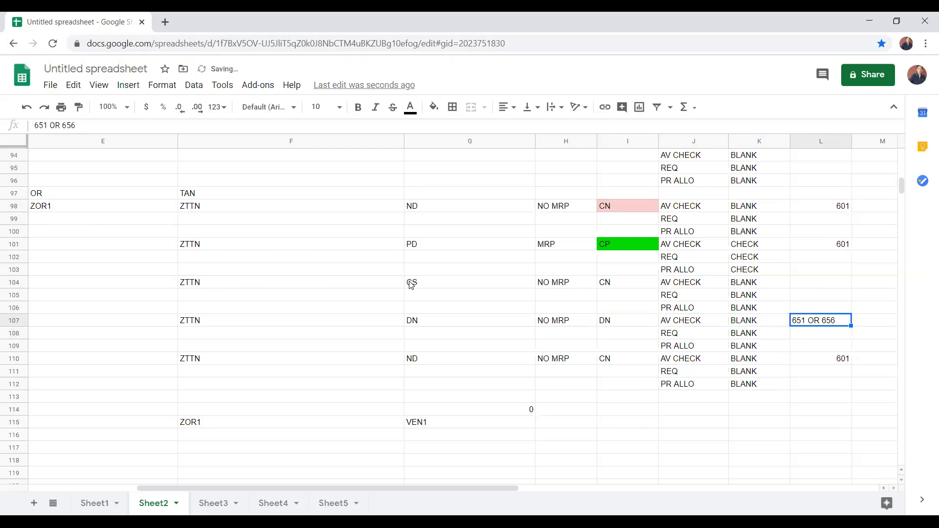
# Step: Fill the DN schedule line category cell I107 with dark red
pyautogui.press('Left')
pyautogui.press('Left')
pyautogui.press('Left')
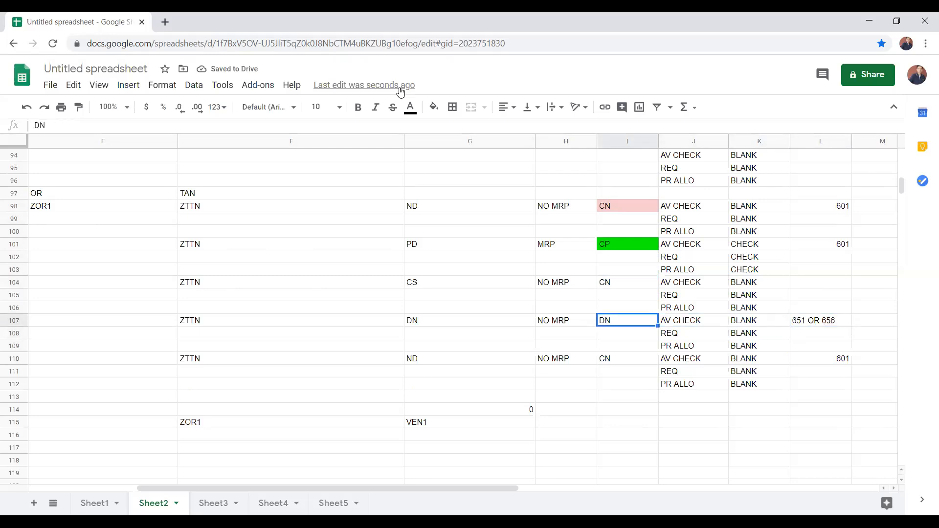
pyautogui.click(433, 106)
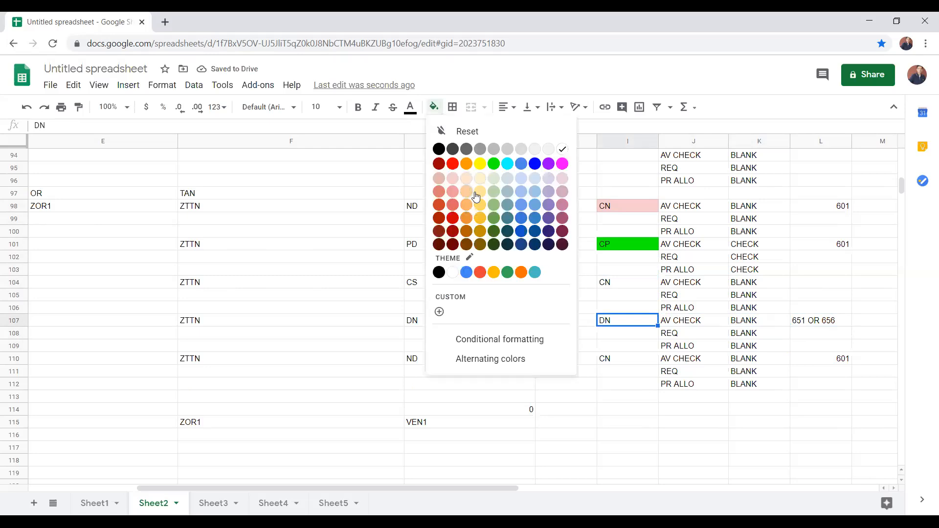
pyautogui.click(452, 217)
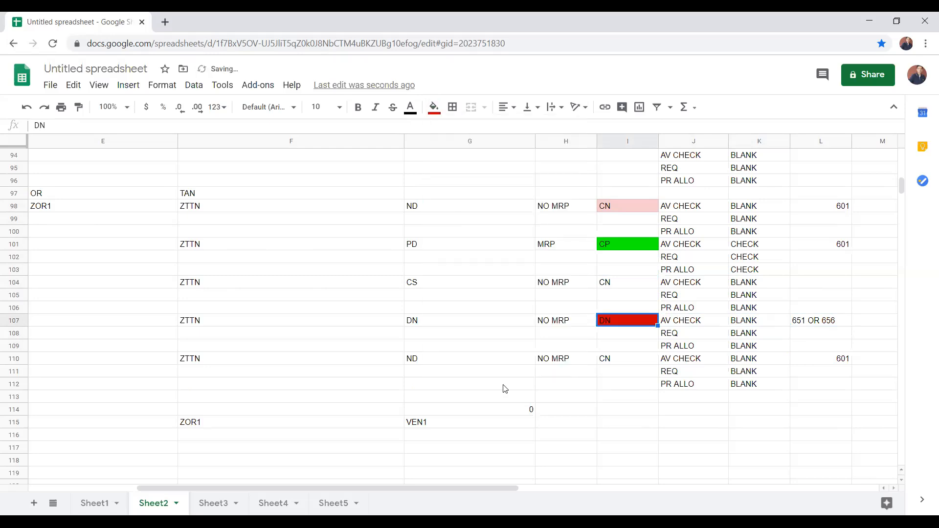
# Step: Set the last ZTTN block's schedule line category in I110 to CB
pyautogui.click(341, 362)
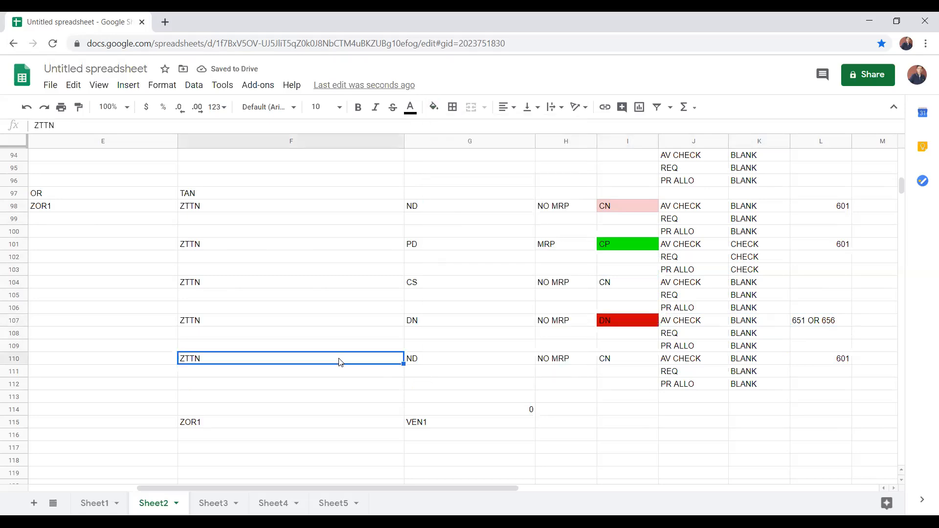
pyautogui.press('Right')
pyautogui.press('Right')
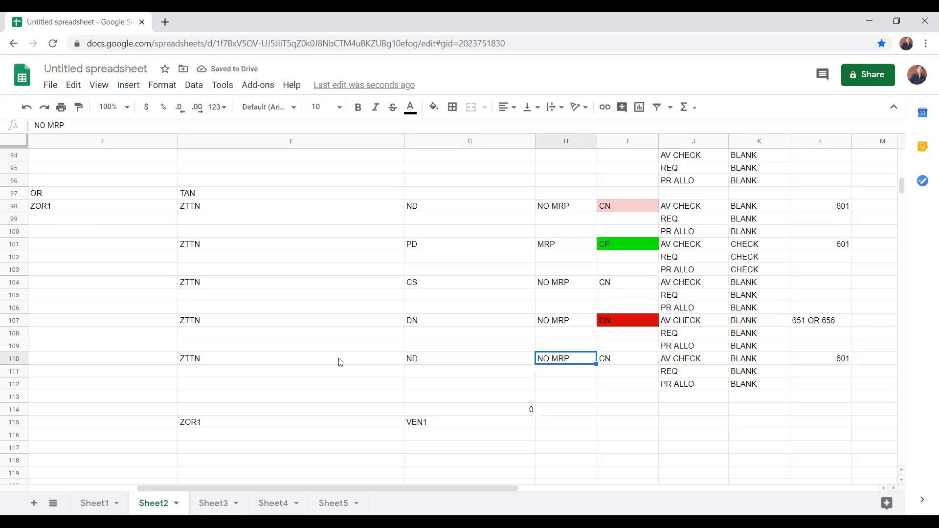
pyautogui.press('Left')
pyautogui.press('Right')
pyautogui.press('Right')
pyautogui.write('CB')
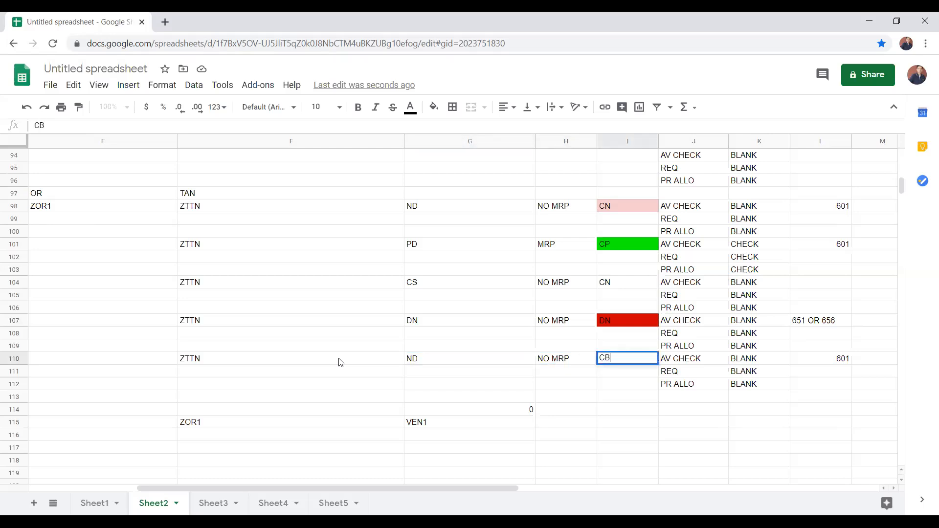
pyautogui.press('Return')
# Step: Enter 100 in G116, directly below VEN1
pyautogui.press('Down')
pyautogui.press('Down')
pyautogui.press('Down')
pyautogui.press('Left')
pyautogui.press('Left')
pyautogui.press('Left')
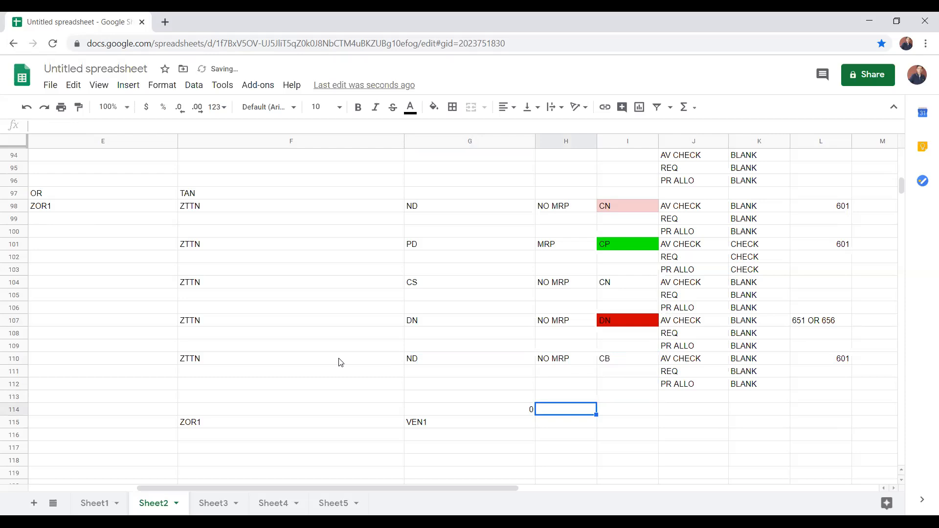
pyautogui.press('Down')
pyautogui.press('Right')
pyautogui.press('Right')
pyautogui.press('Left')
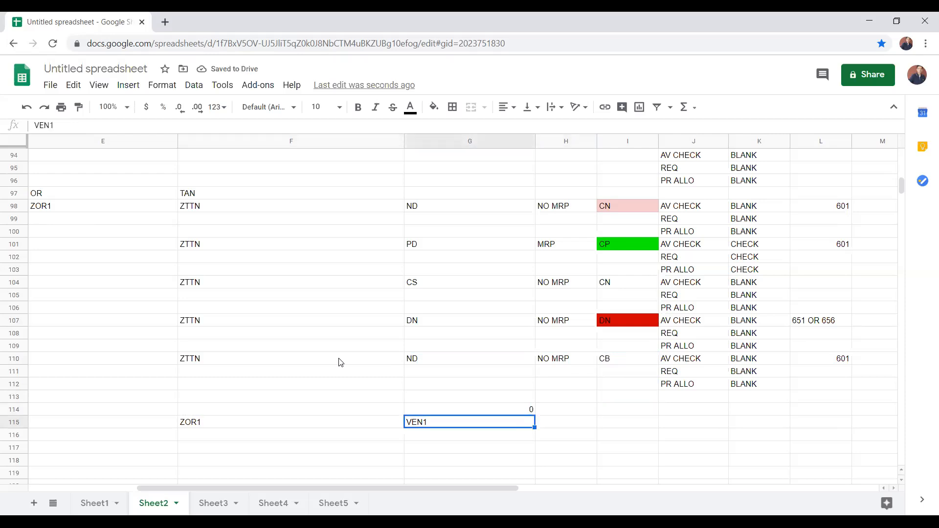
pyautogui.press('Down')
pyautogui.write('100')
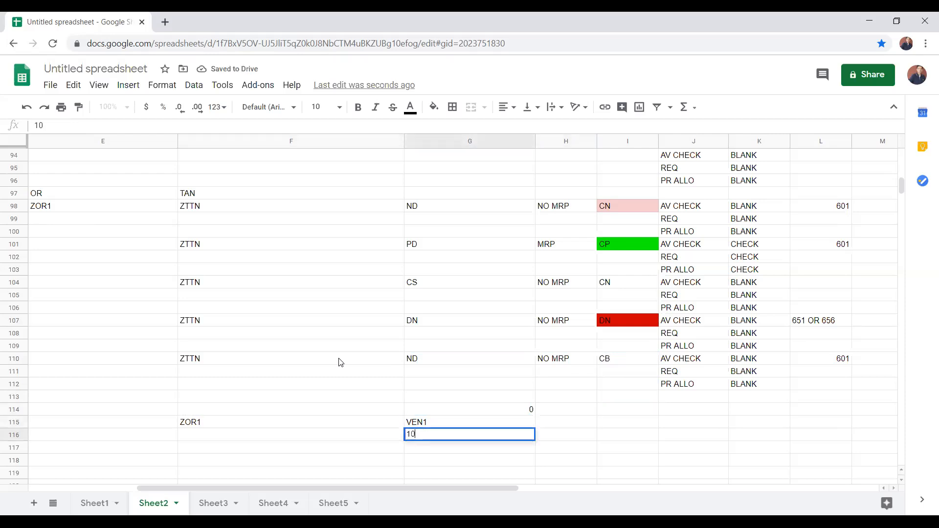
pyautogui.press('Up')
pyautogui.press('Up')
pyautogui.press('Down')
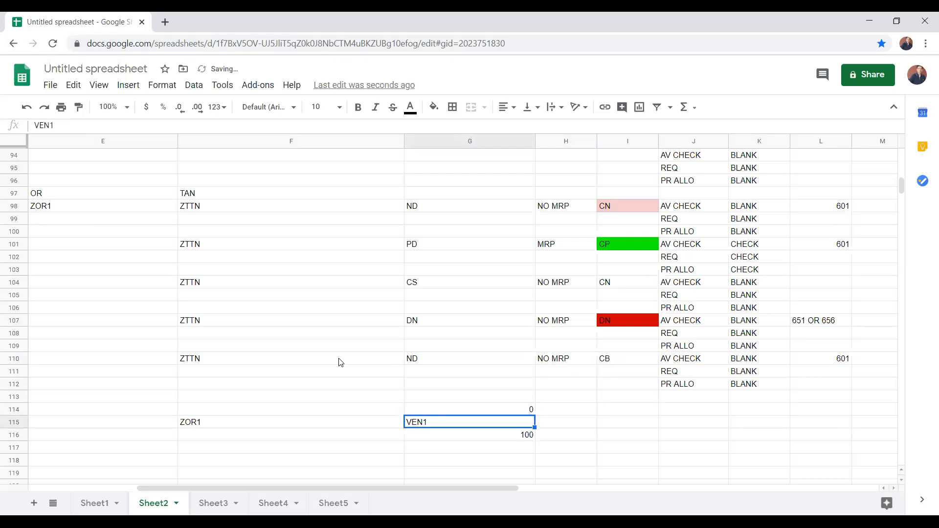
pyautogui.press('Down')
pyautogui.press('Up')
pyautogui.press('Down')
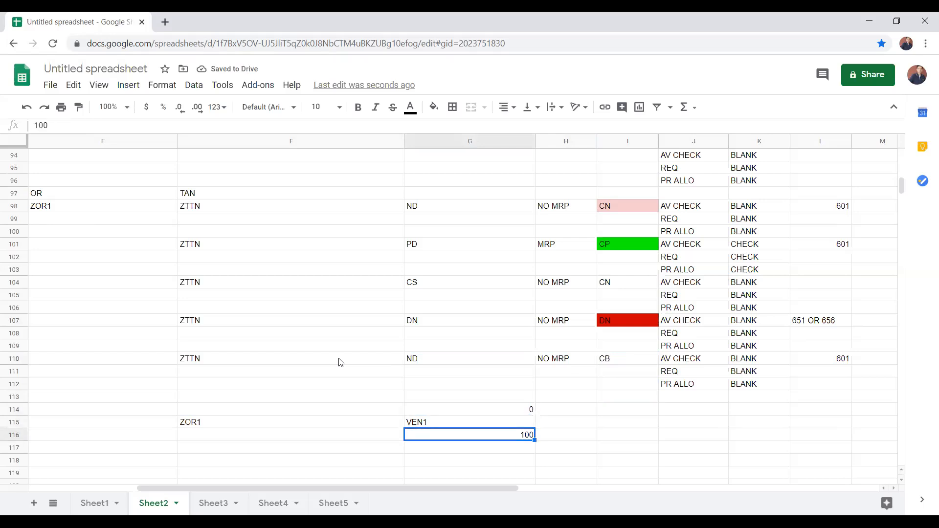
# Step: Set G114, directly above VEN1, to 100
pyautogui.press('Up')
pyautogui.press('Up')
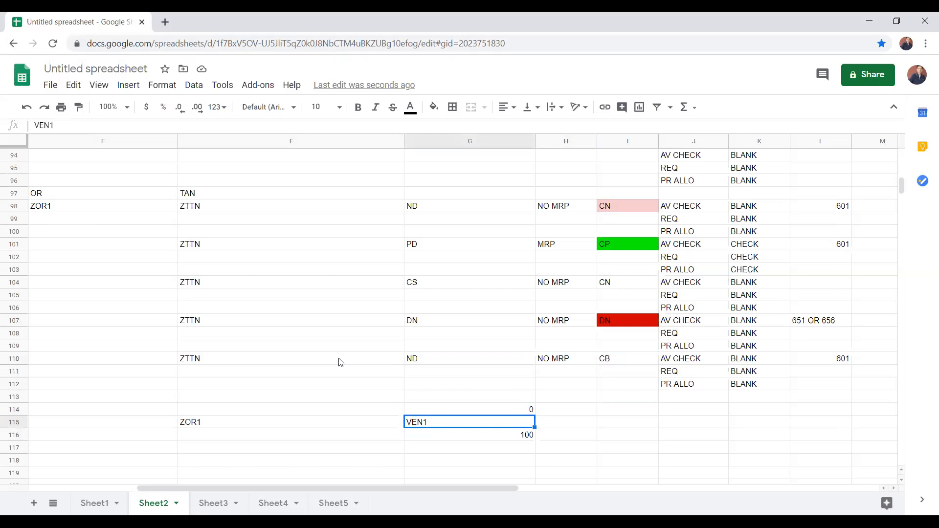
pyautogui.write('100')
pyautogui.press('Up')
pyautogui.press('Up')
pyautogui.press('Up')
pyautogui.press('Up')
pyautogui.press('Up')
pyautogui.press('Up')
pyautogui.press('Up')
# Step: Review the DN category in row 107 and the CB block's check settings and movement type in row 110
pyautogui.press('Right')
pyautogui.press('Right')
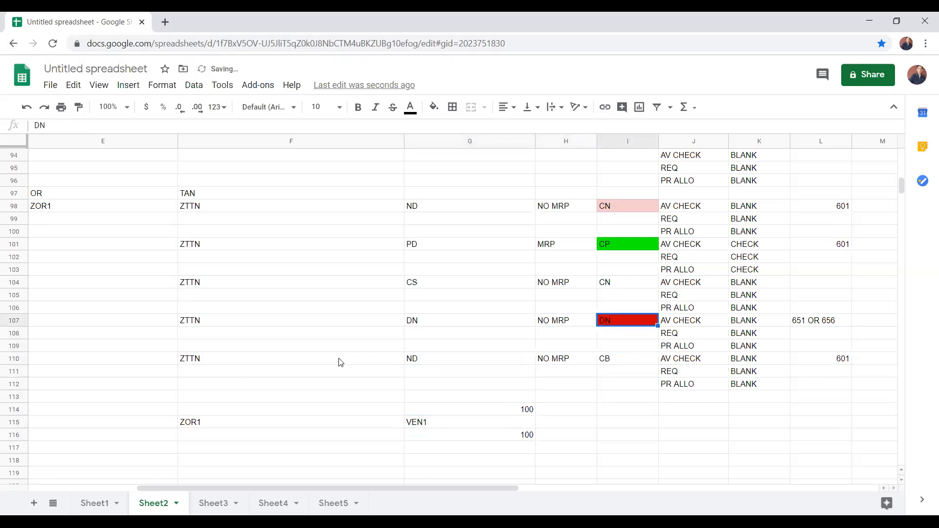
pyautogui.press('Down')
pyautogui.press('Down')
pyautogui.press('Down')
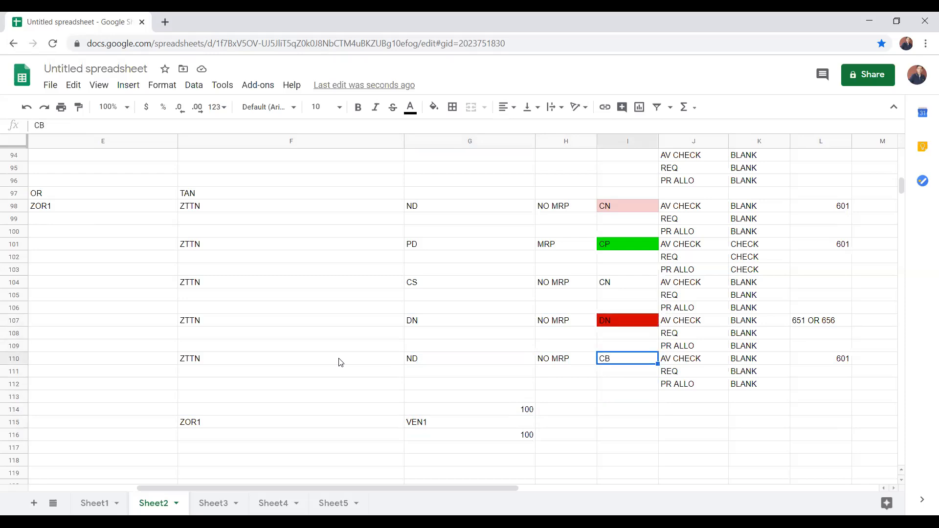
pyautogui.press('Right')
pyautogui.press('Right')
pyautogui.press('Right')
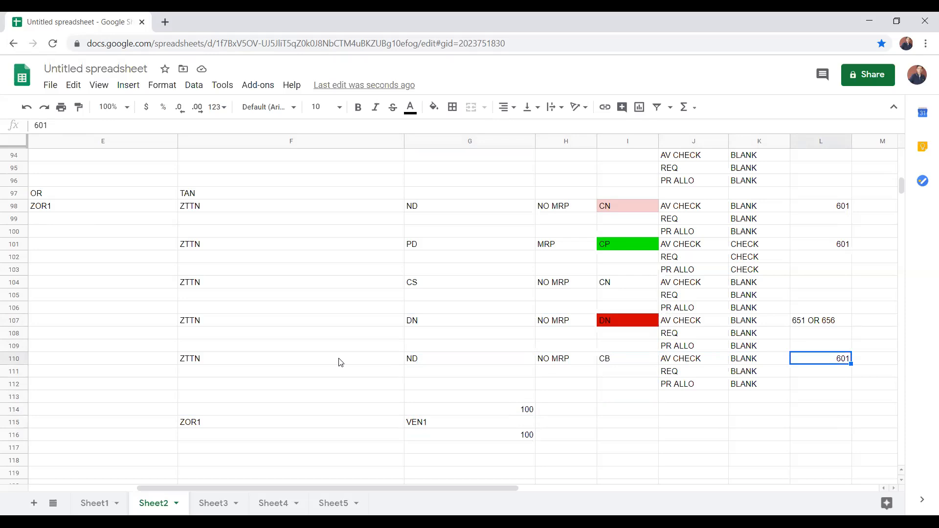
pyautogui.press('Left')
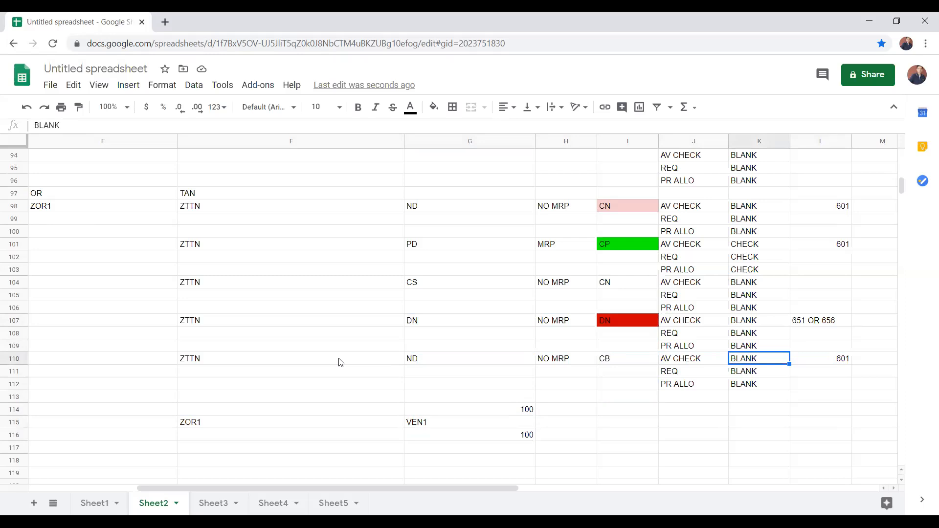
# Step: Fill the CB schedule line category cell I110 with cyan
pyautogui.press('Left')
pyautogui.press('Left')
pyautogui.press('Left')
pyautogui.press('Right')
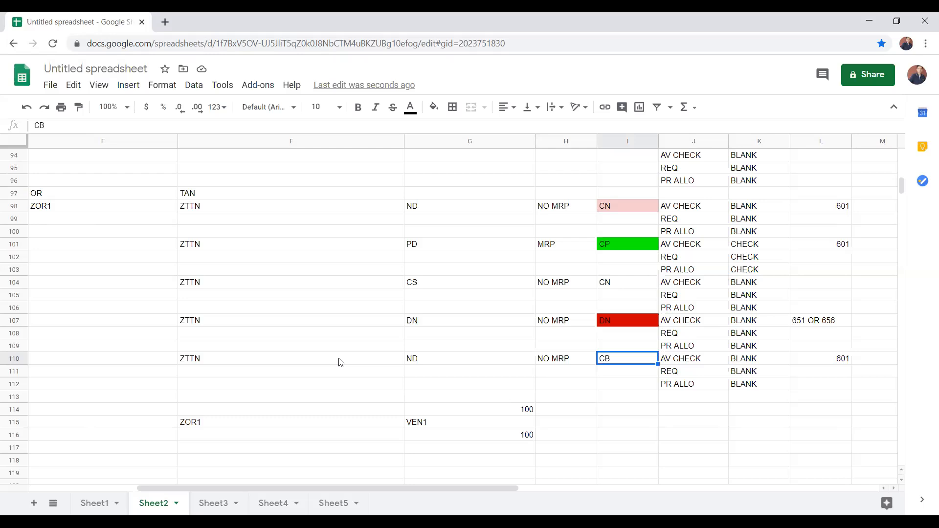
pyautogui.click(434, 107)
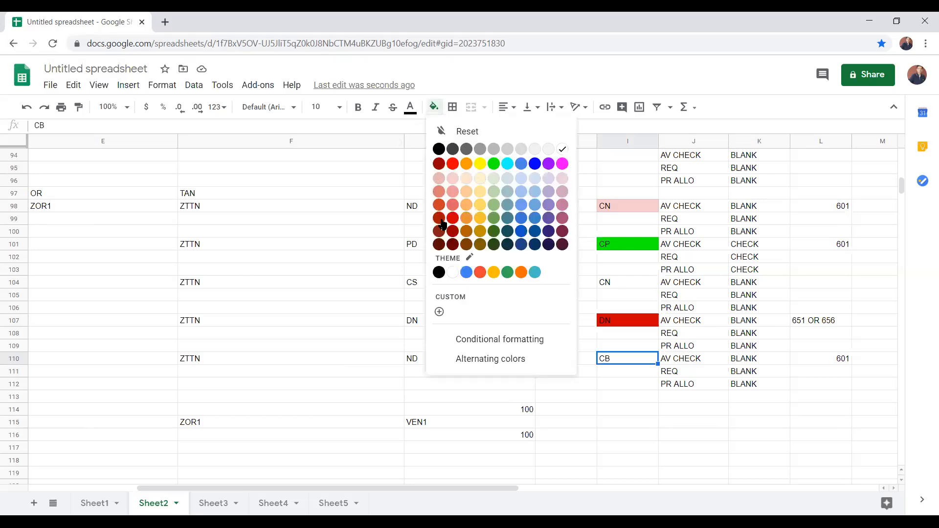
pyautogui.click(507, 164)
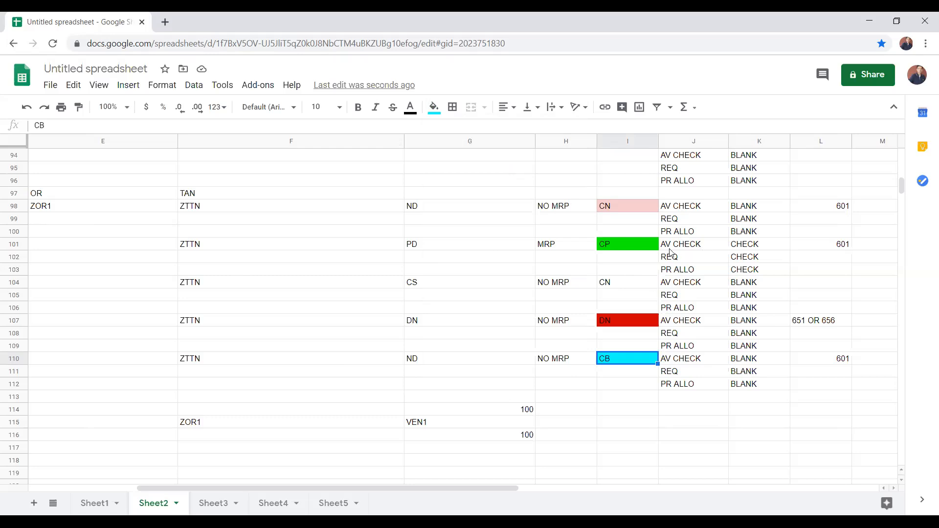
# Step: Enter 601 in L104 as the movement type of the CS block
pyautogui.click(625, 250)
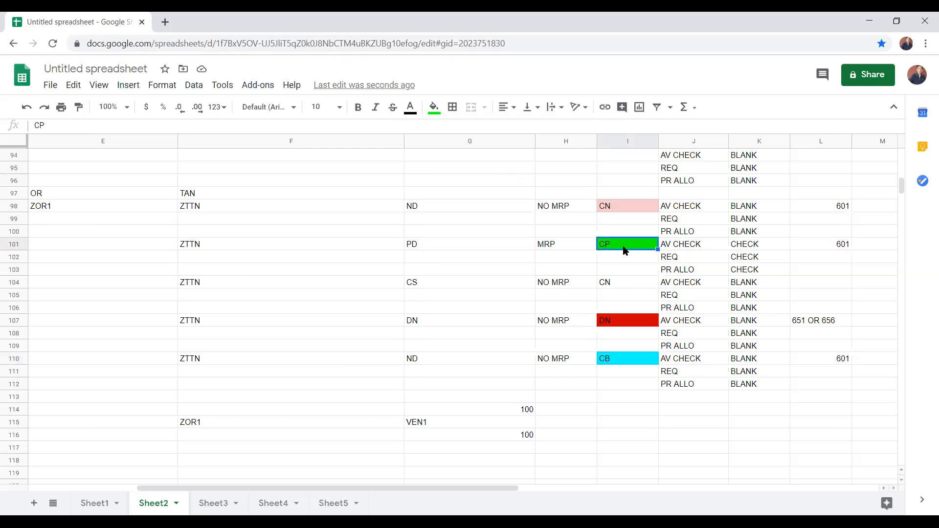
pyautogui.click(804, 247)
pyautogui.click(820, 282)
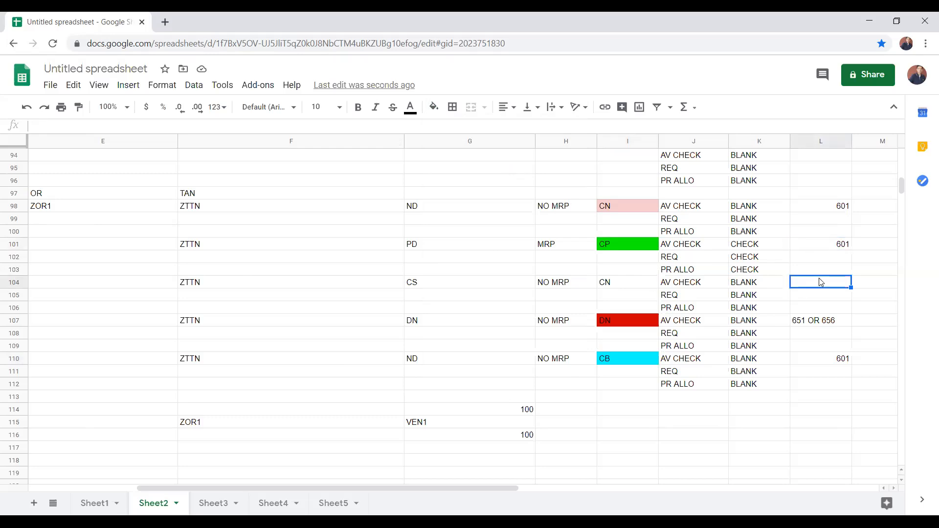
pyautogui.write('601')
pyautogui.click(630, 285)
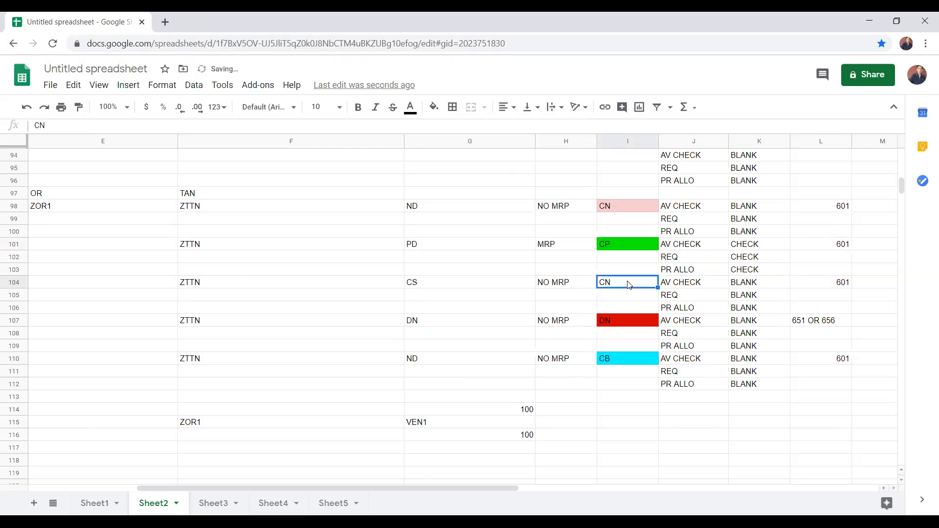
pyautogui.press('Down')
pyautogui.press('Up')
pyautogui.click(611, 243)
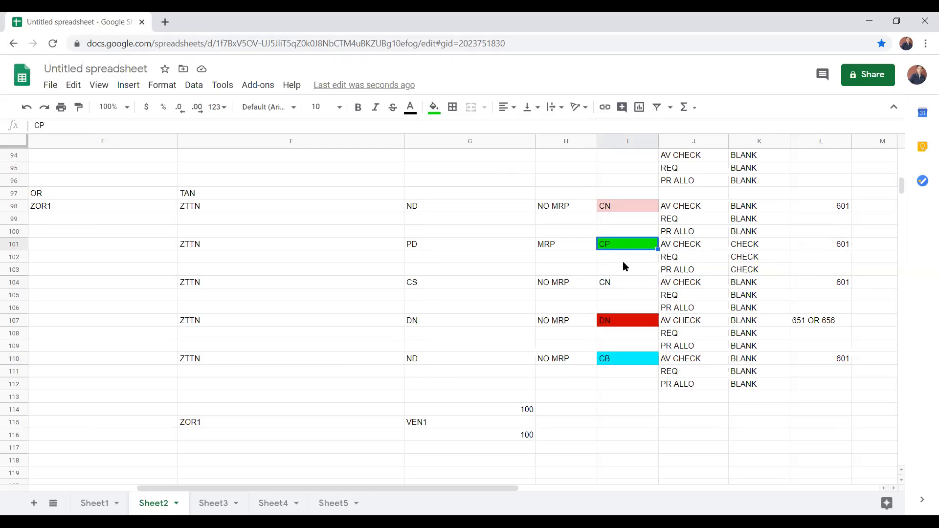
# Step: Change the schedule line category in I104 to CS and clear its movement type in L104
pyautogui.click(815, 249)
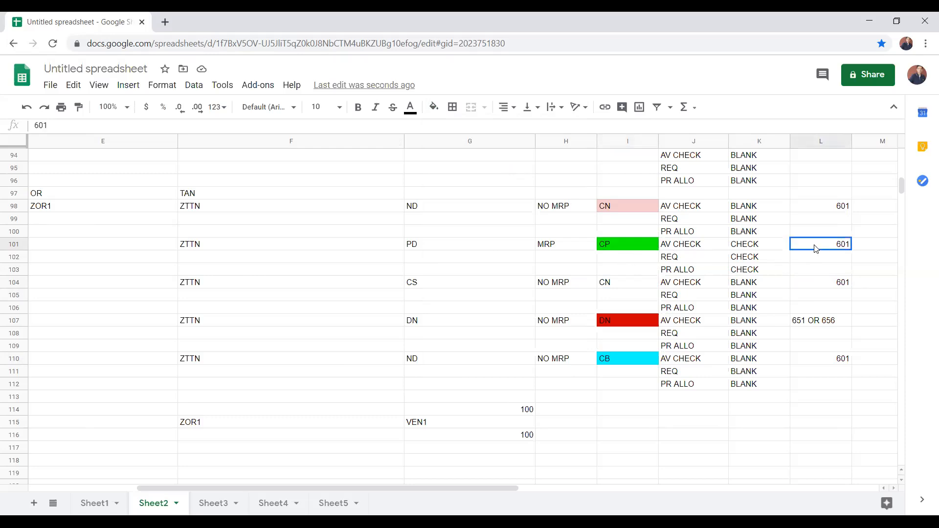
pyautogui.click(605, 286)
pyautogui.write('CS')
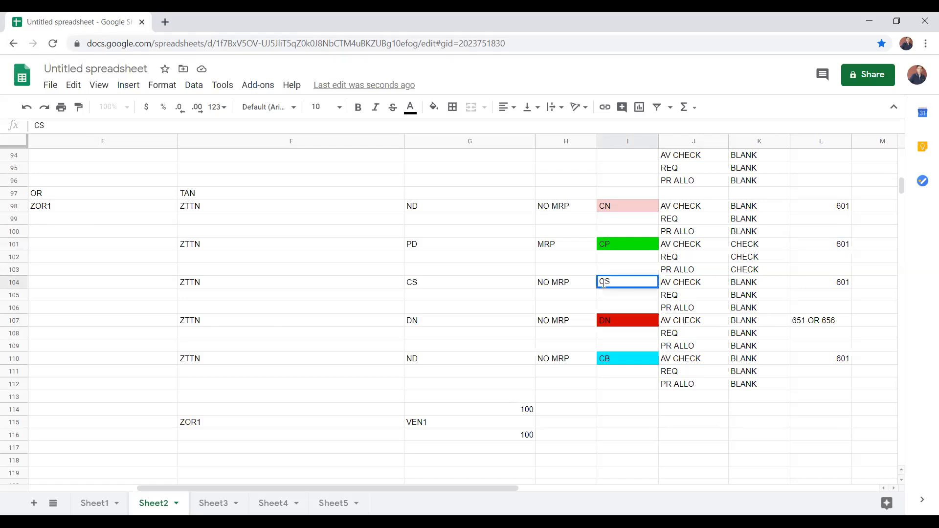
pyautogui.press('Tab')
pyautogui.press('Tab')
pyautogui.press('Tab')
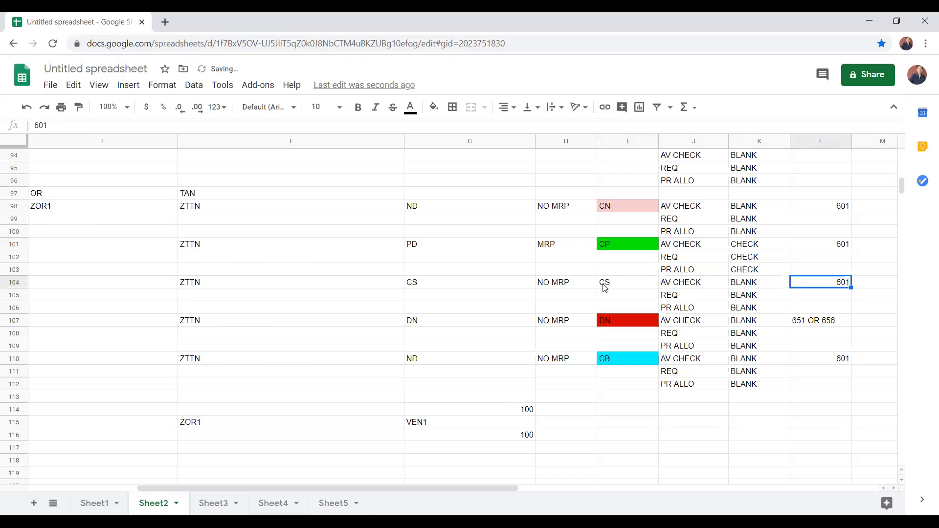
pyautogui.press('Delete')
# Step: Format the CS schedule line category cell I104 with light red text and a dark yellow 2 fill
pyautogui.press('Left')
pyautogui.press('Left')
pyautogui.press('Left')
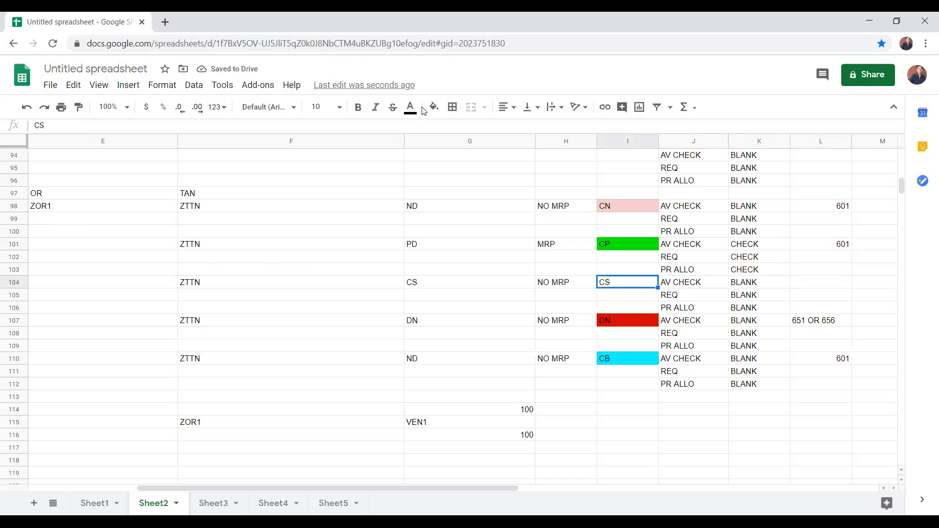
pyautogui.click(410, 107)
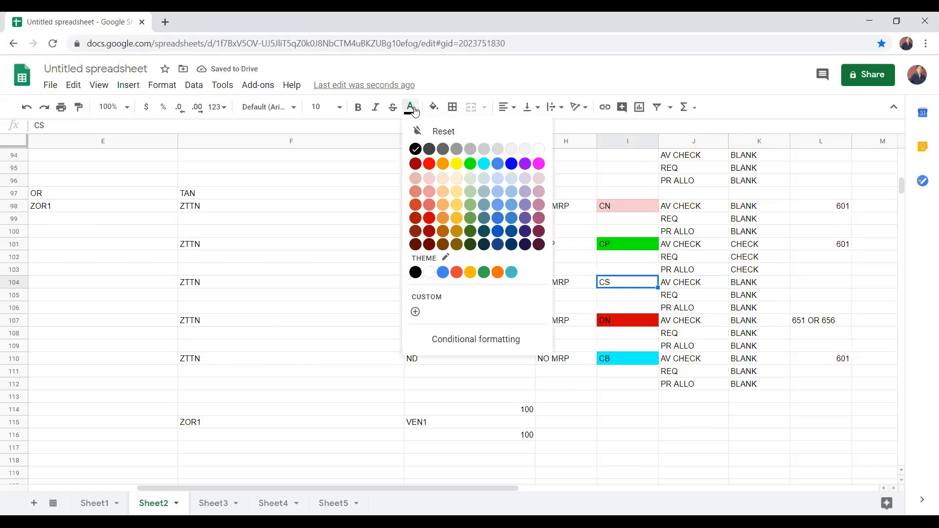
pyautogui.click(431, 189)
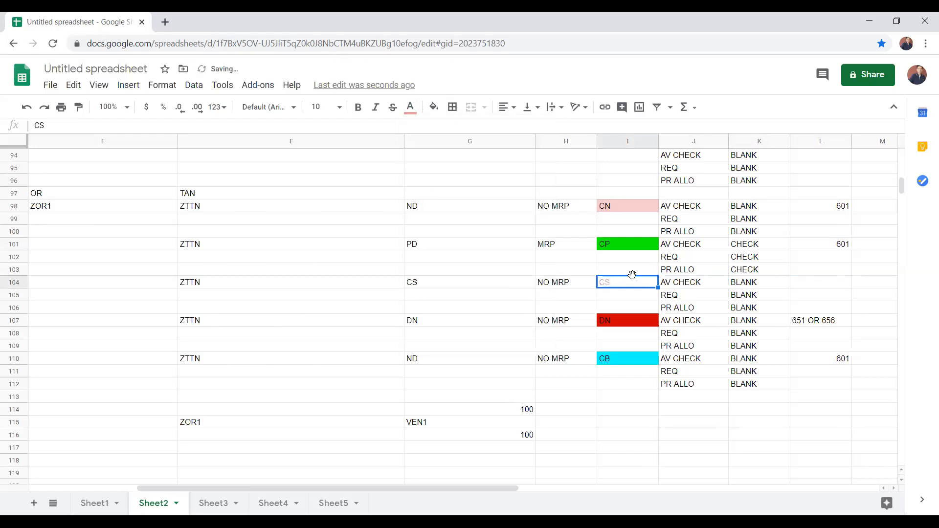
pyautogui.click(432, 107)
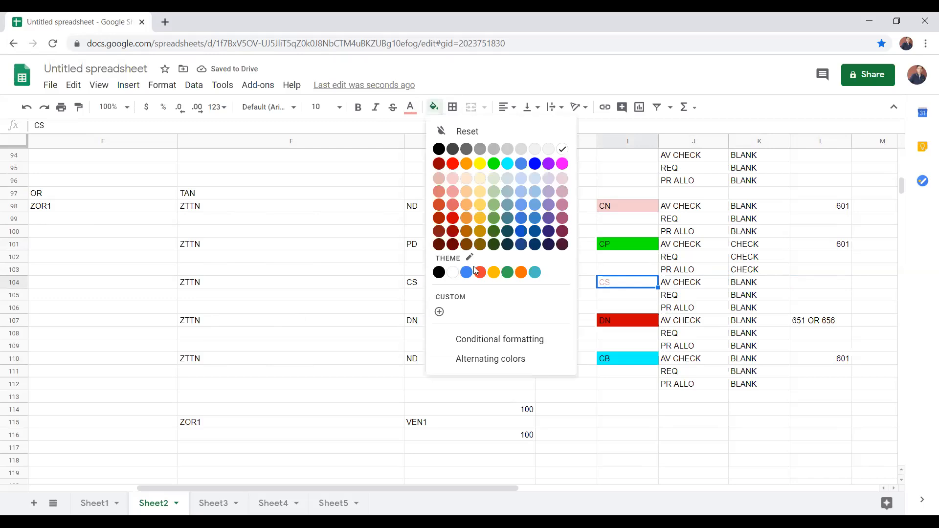
pyautogui.click(483, 235)
pyautogui.click(440, 307)
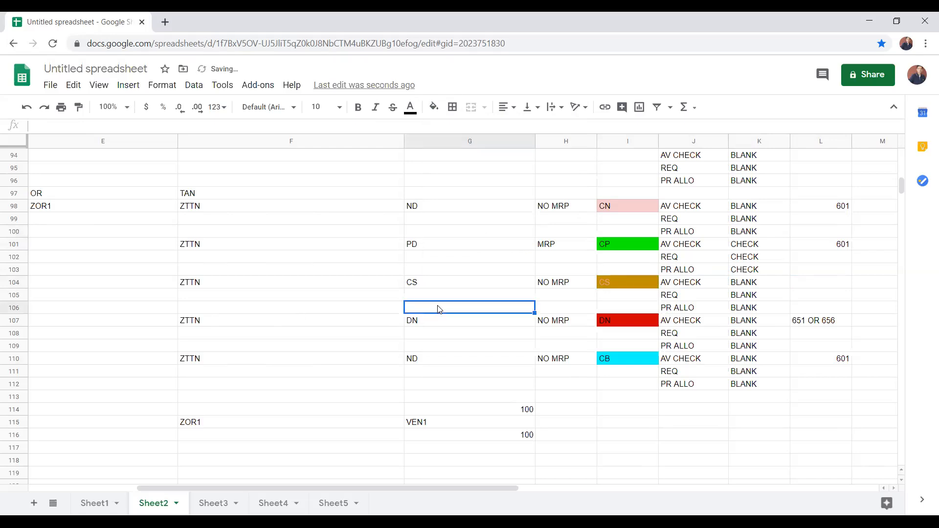